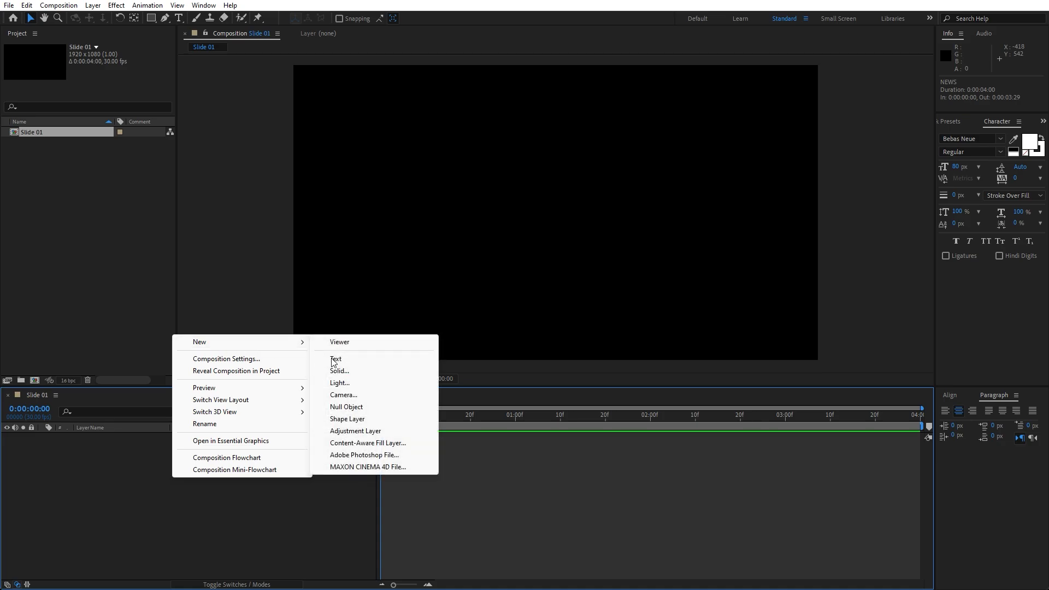
- Create a black 1920 × 1080 px solid layer named BG in the Slide 01 composition
click(353, 372)
text(BG)
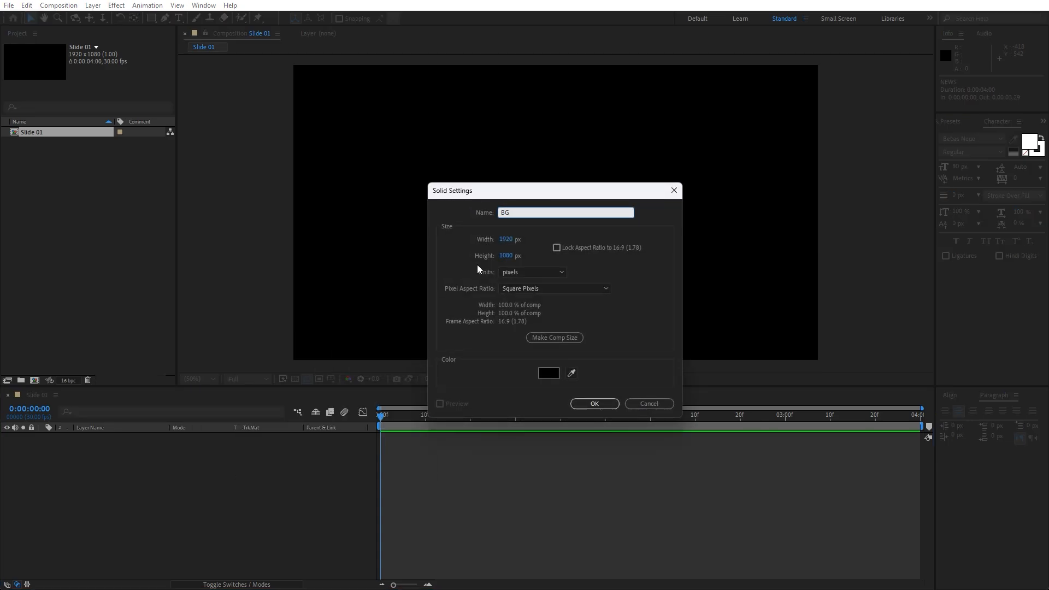
click(594, 405)
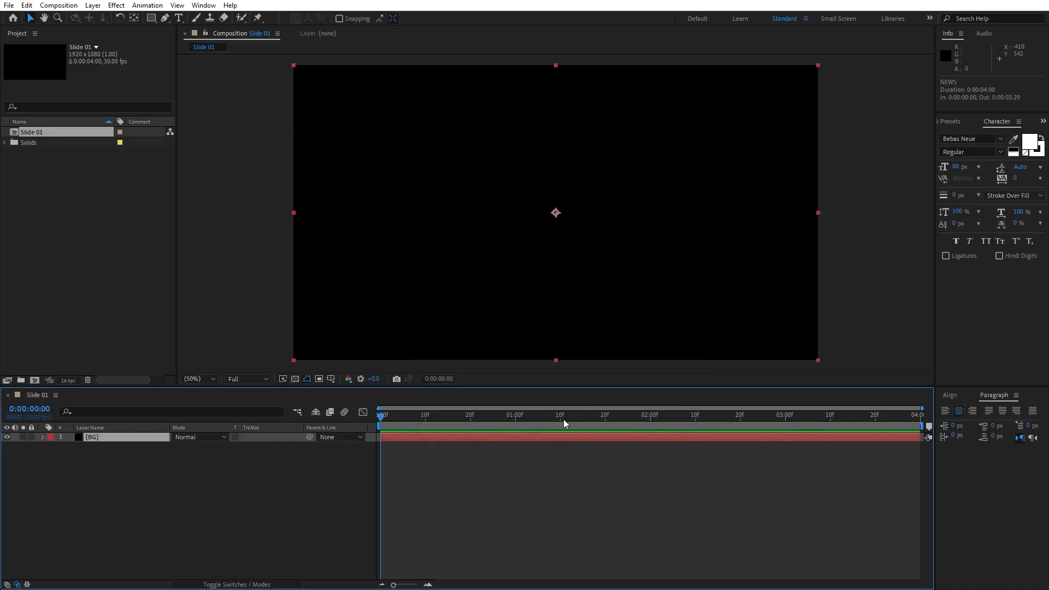
- Search the effects for "fill" and apply the Fill effect to the BG layer
click(951, 121)
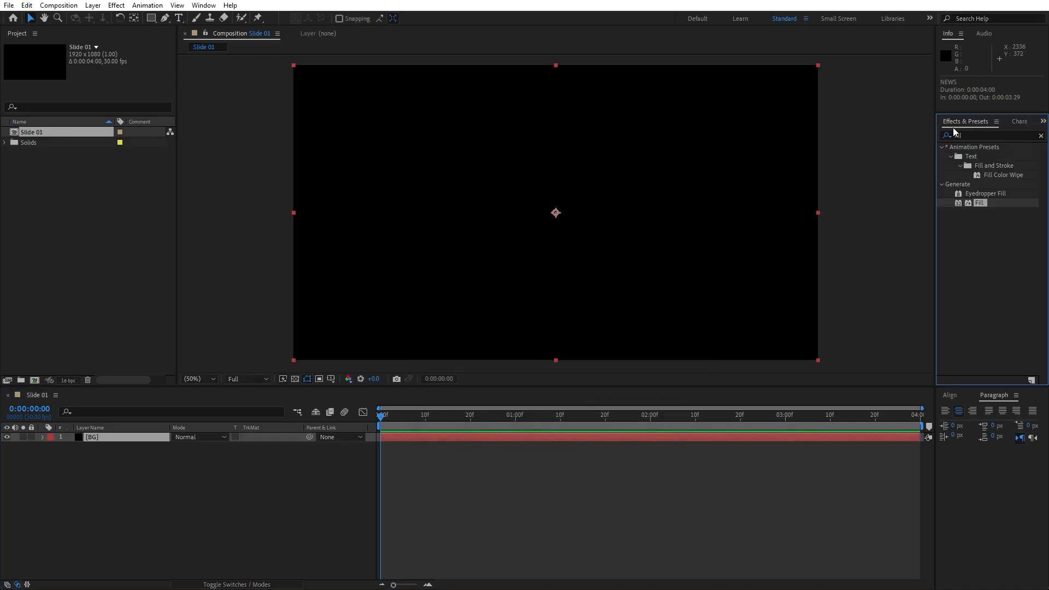
click(1040, 136)
click(993, 135)
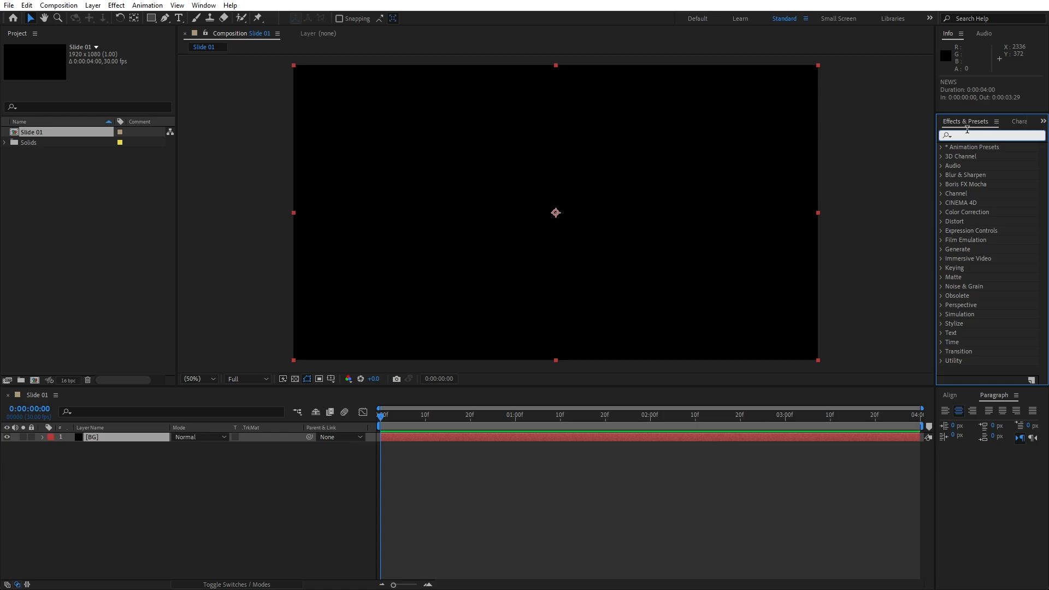
click(204, 5)
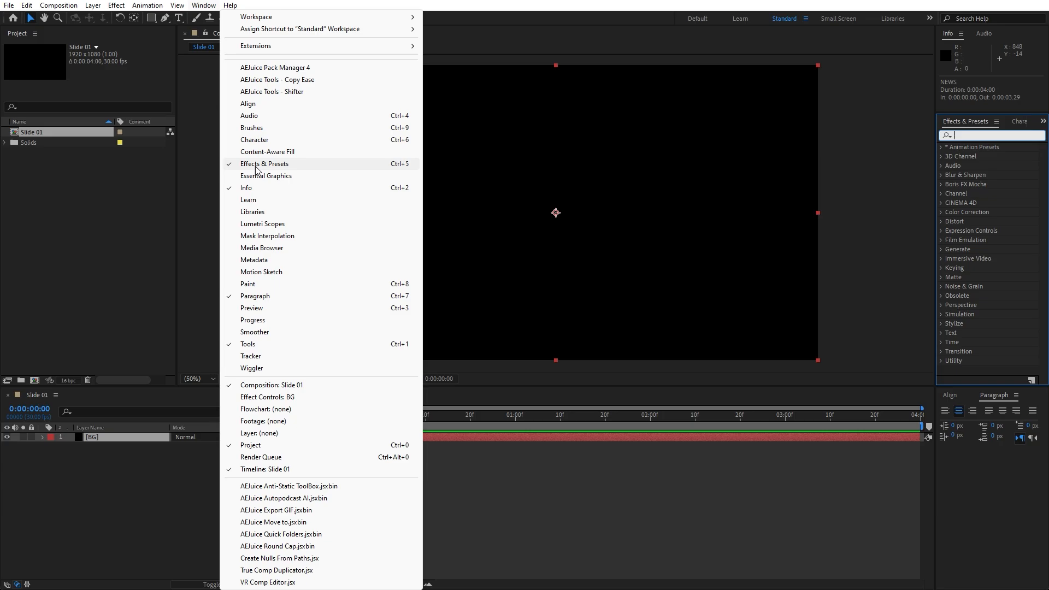
click(997, 135)
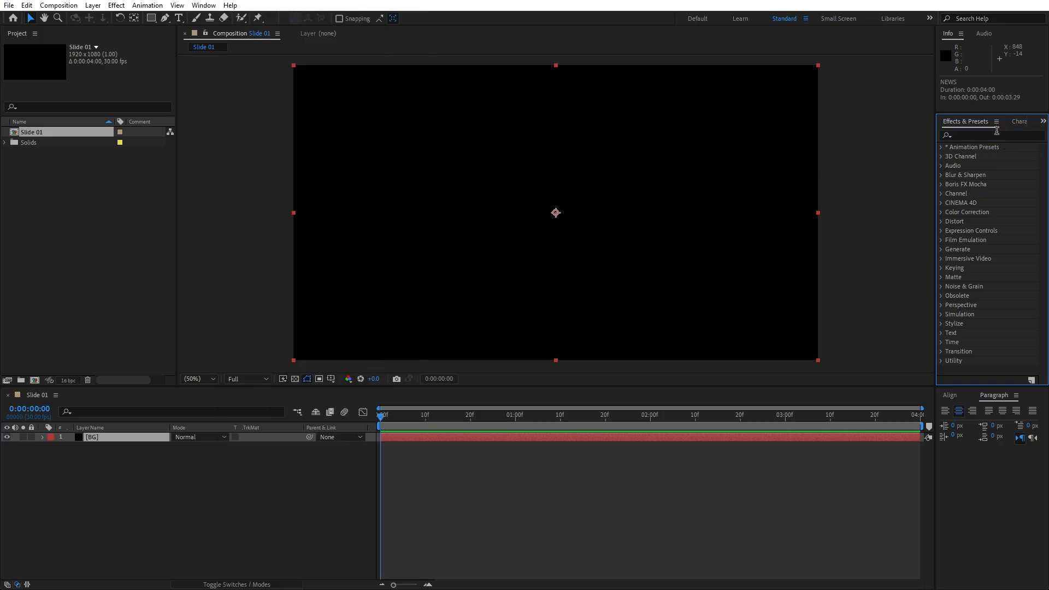
text(fill)
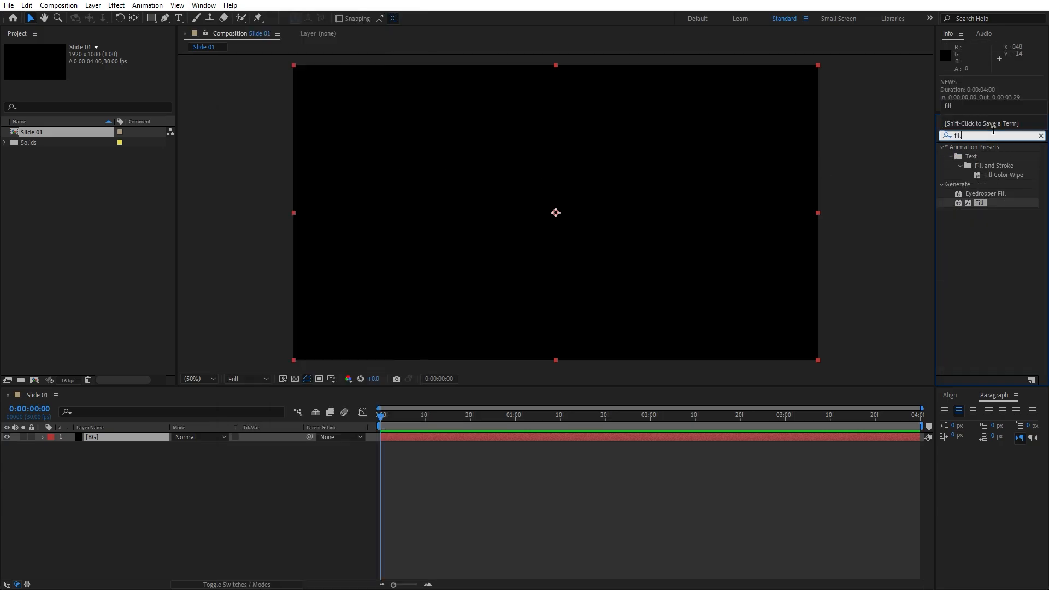
drag(971, 207, 133, 439)
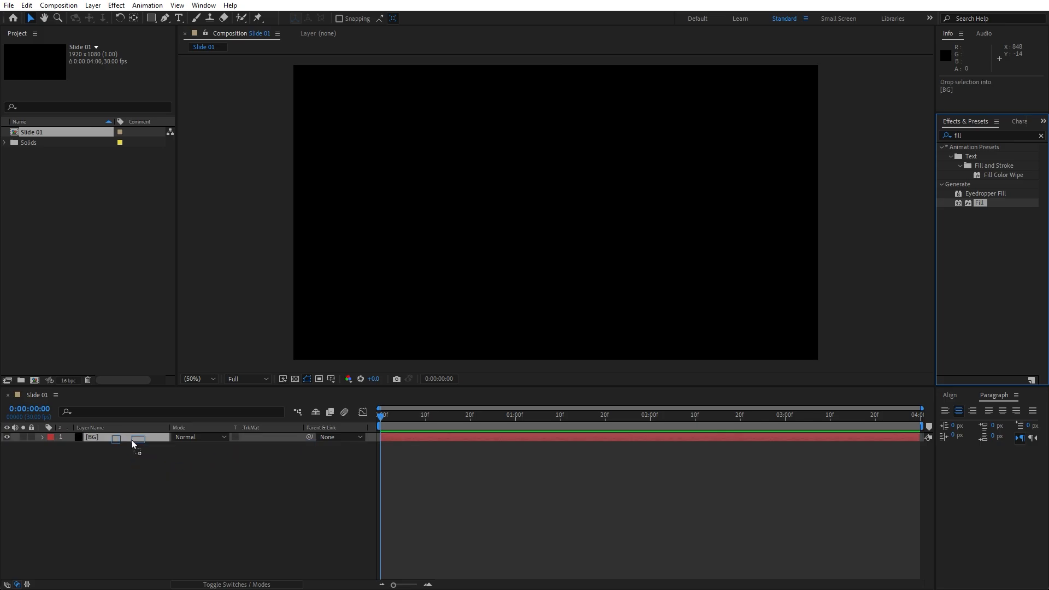
- Set the BG layer's Fill colour to FF2020
click(106, 86)
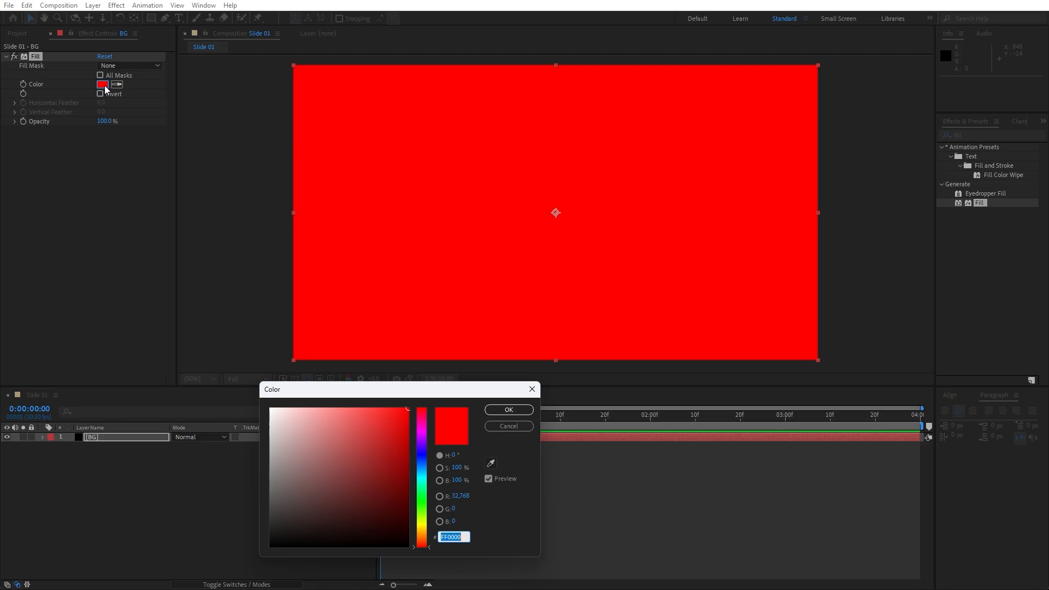
text(FF2020)
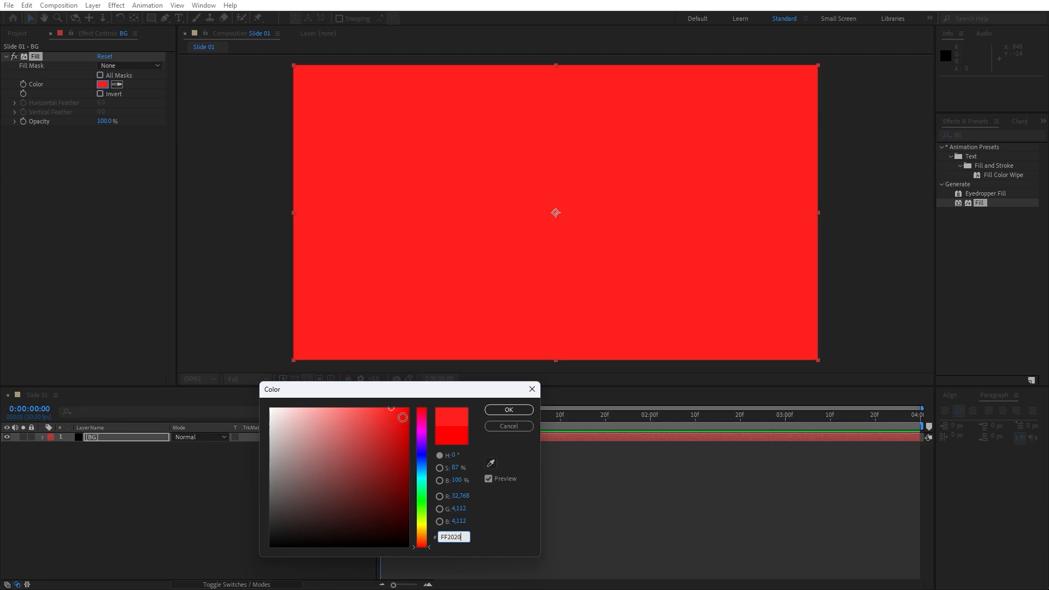
click(506, 410)
click(51, 34)
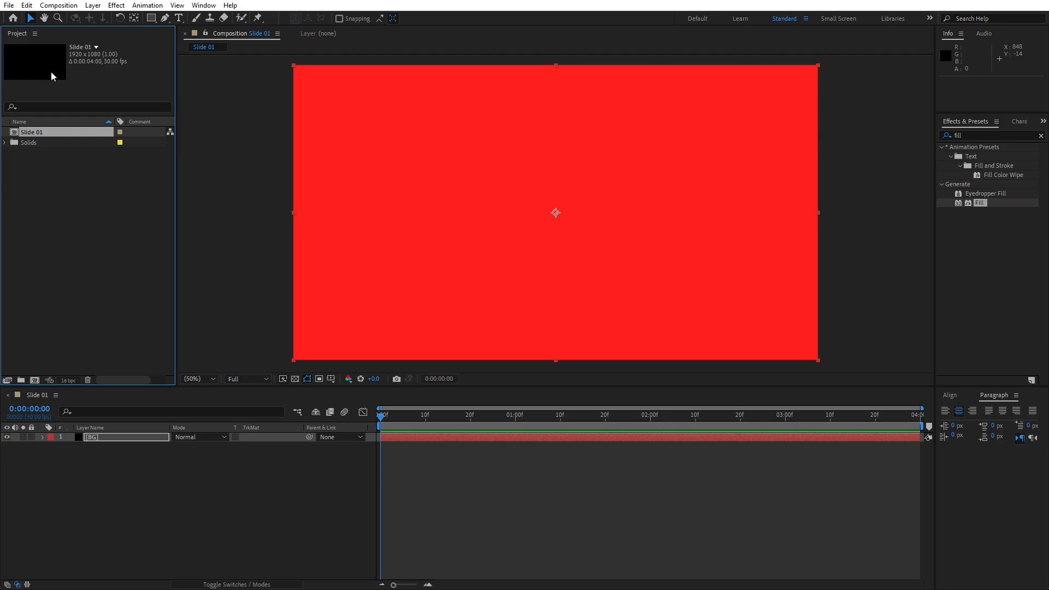
click(168, 513)
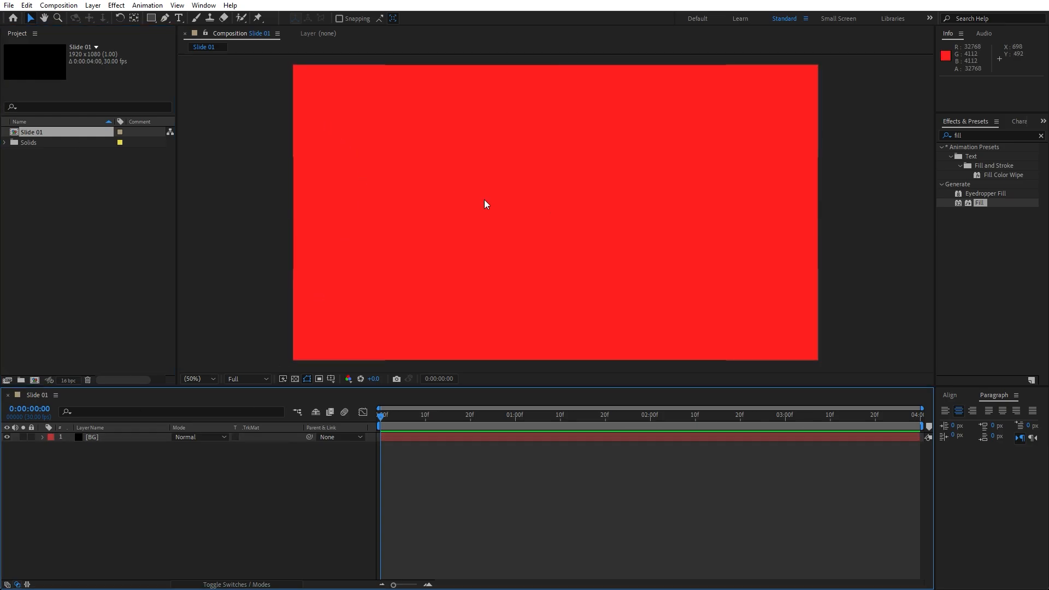
- Add the text "NEWS" to the composition in Bebas Neue Regular at a font size of 1296 px
click(178, 19)
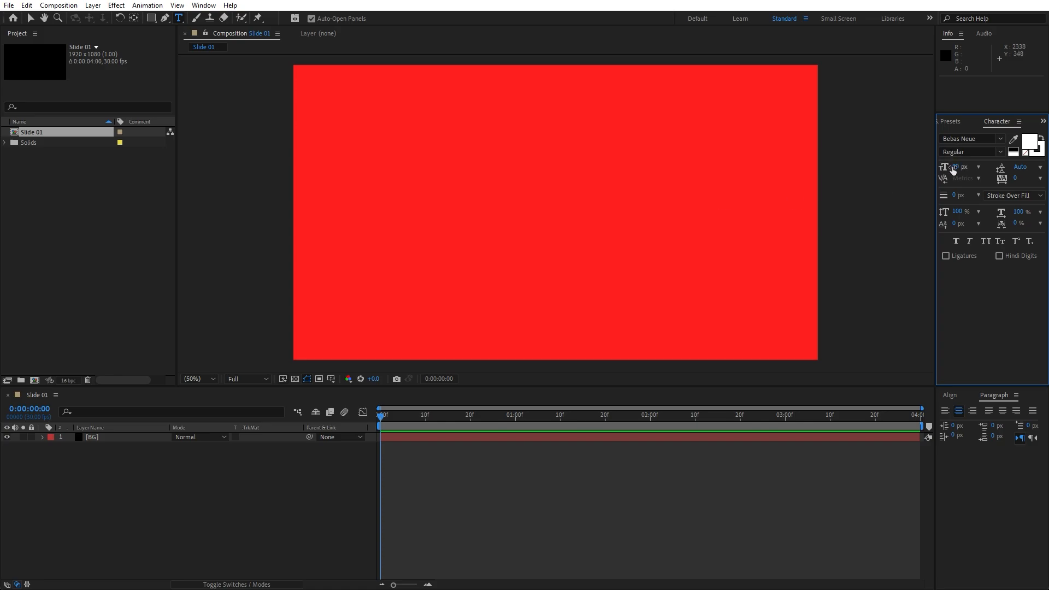
drag(952, 168, 1047, 168)
drag(939, 176, 983, 176)
click(507, 239)
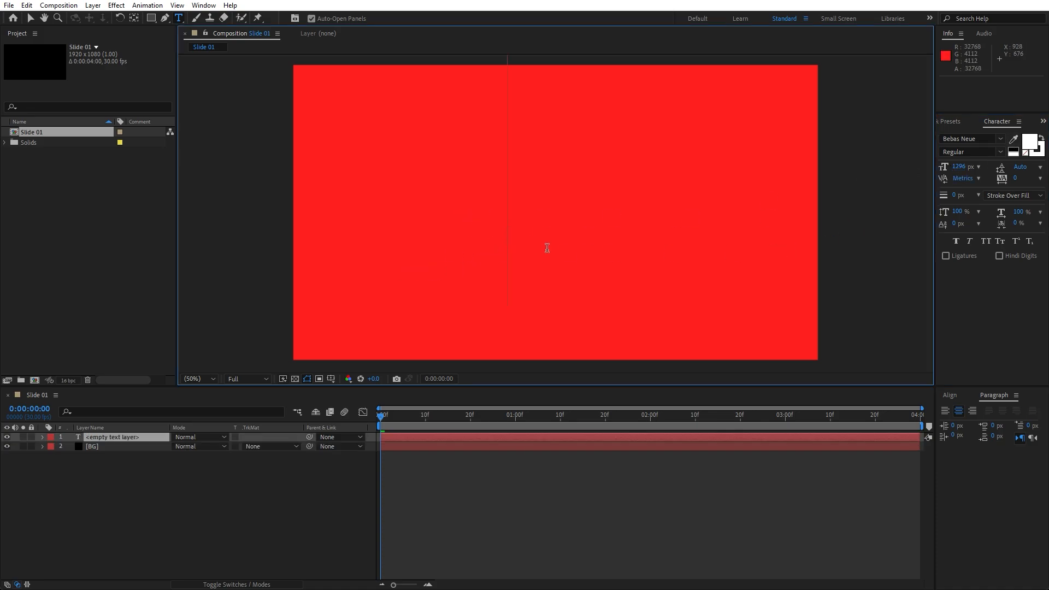
text(NEWS)
click(108, 445)
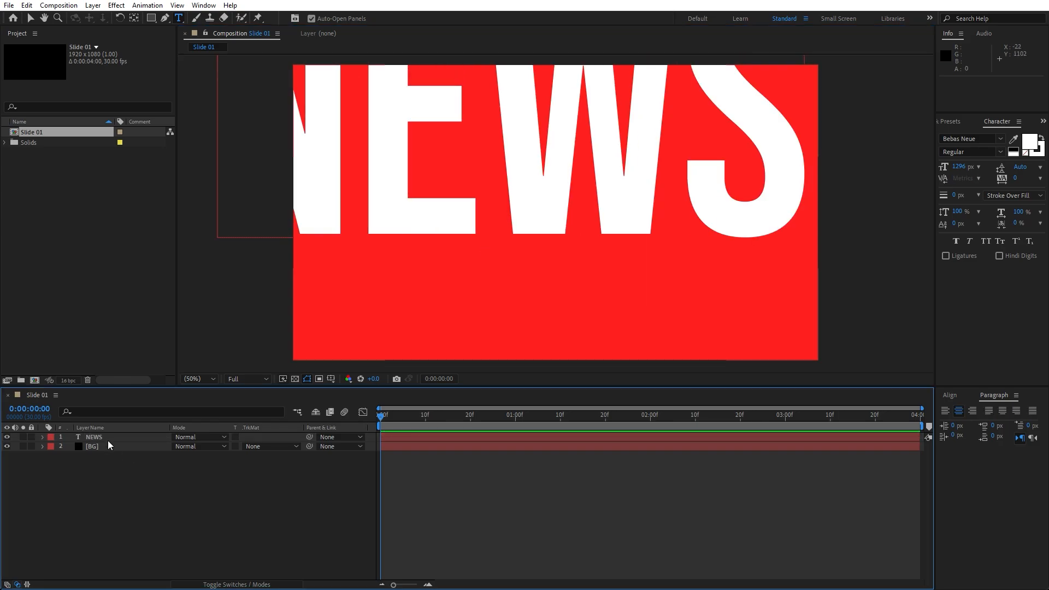
- Set the NEWS text layer's scale to 125%
click(108, 439)
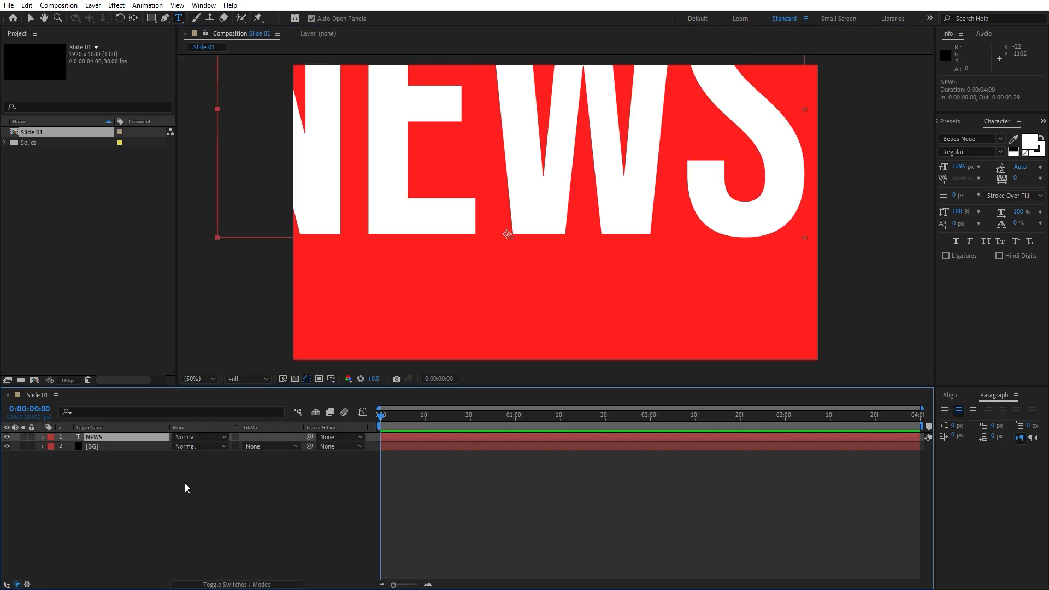
key(s)
click(188, 447)
text(125)
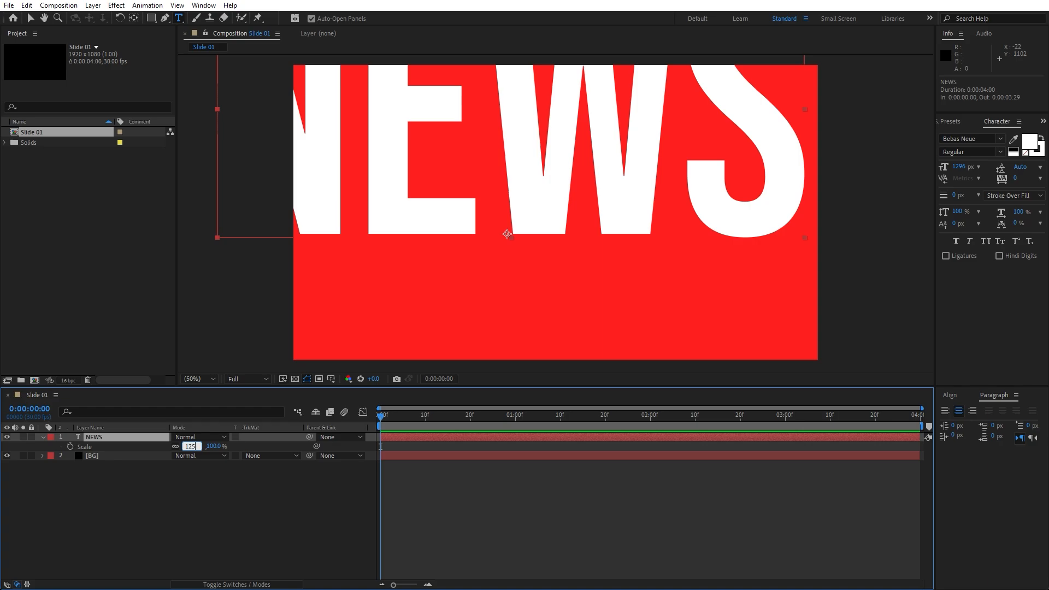
key(Return)
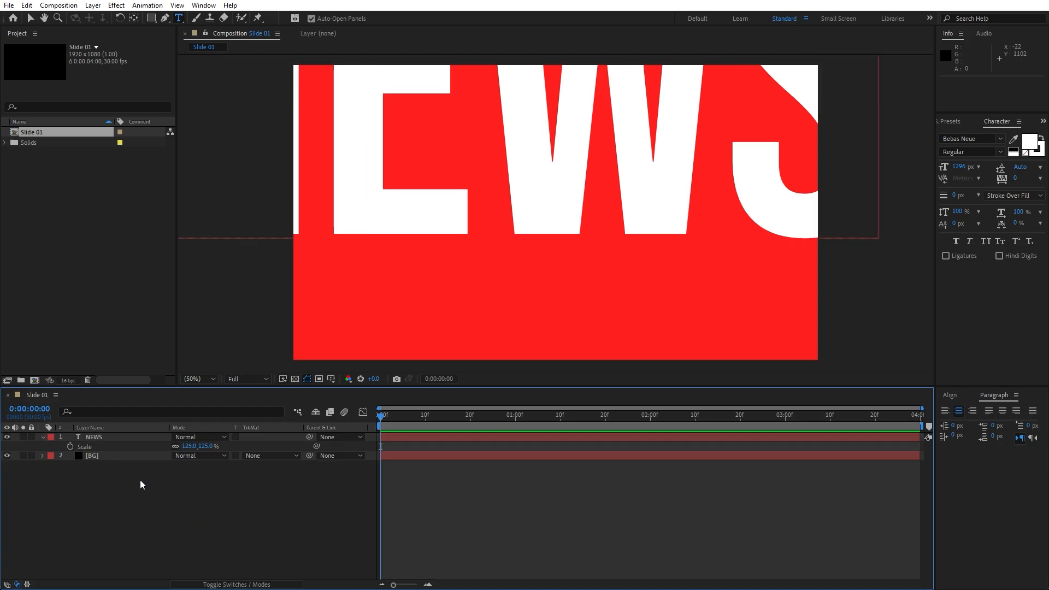
- Centre the NEWS layer horizontally and vertically in the composition
click(111, 441)
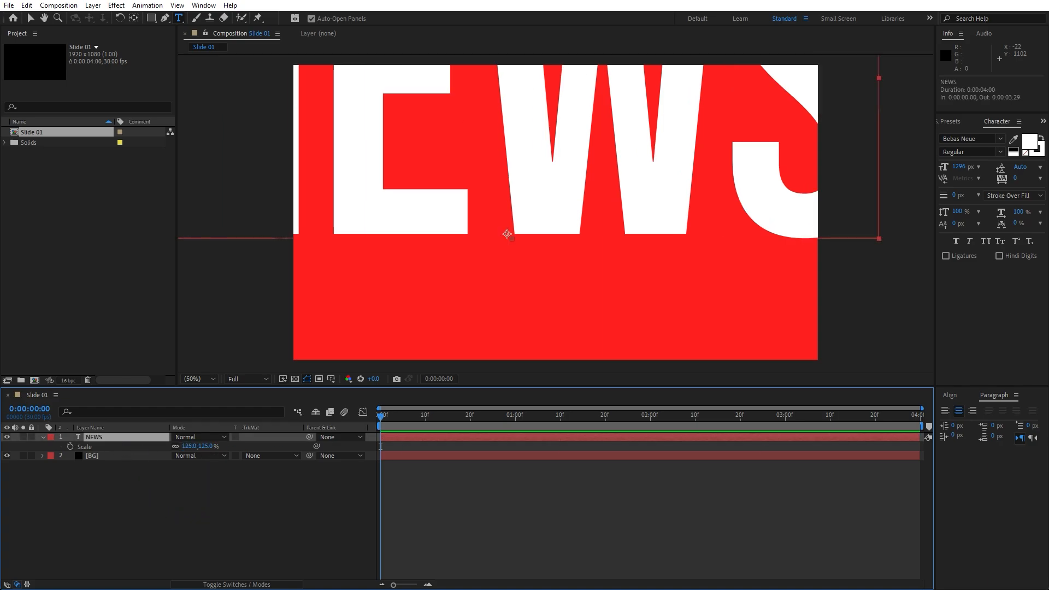
click(951, 396)
click(966, 422)
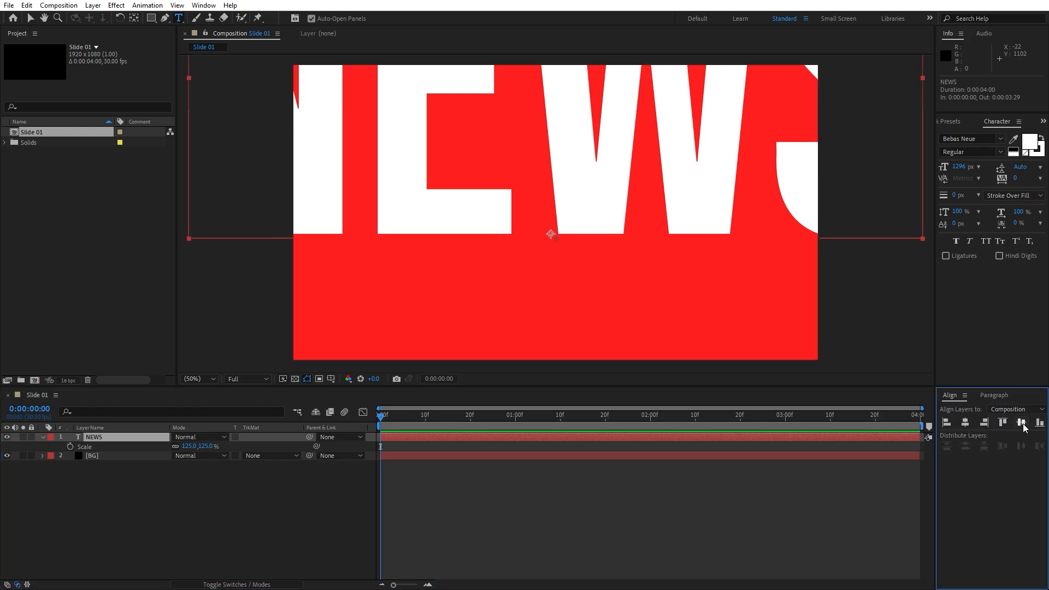
click(1021, 423)
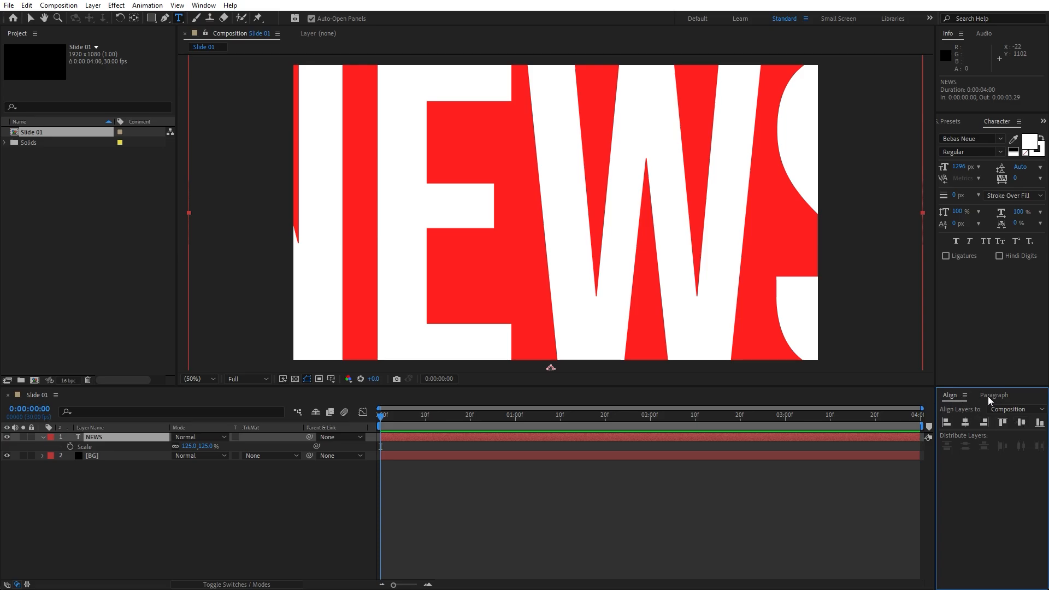
click(204, 5)
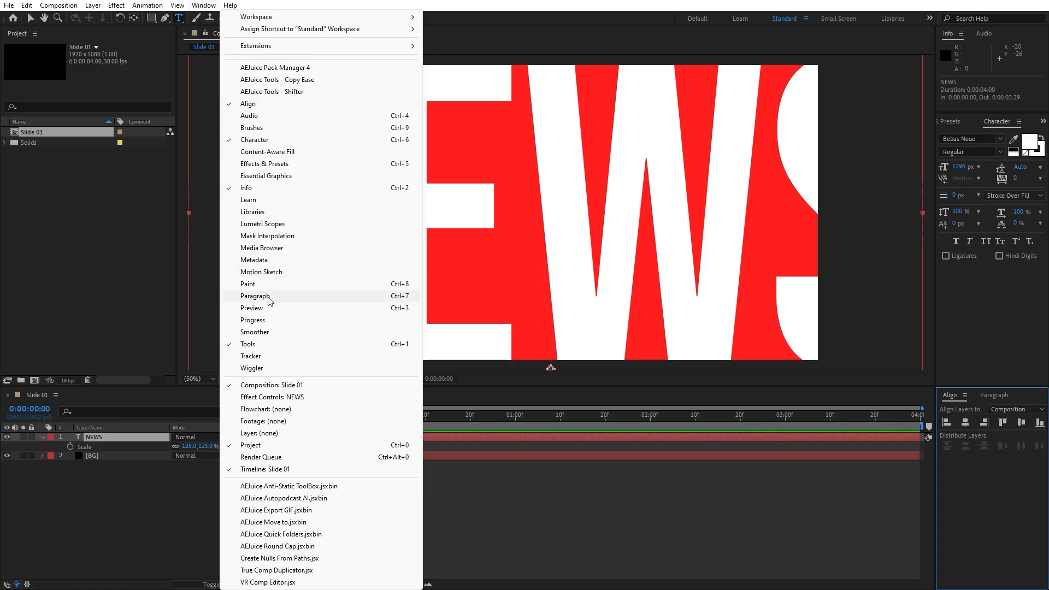
- Keyframe the NEWS layer's position at 0:00:00:00 with the value 580.4, 1111.0
click(28, 583)
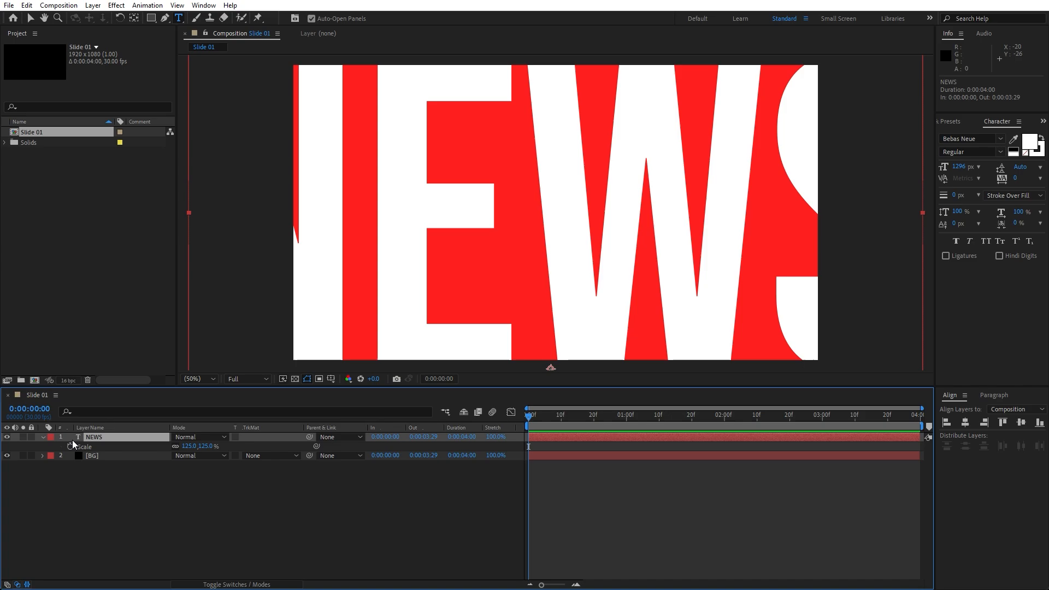
click(43, 438)
click(43, 437)
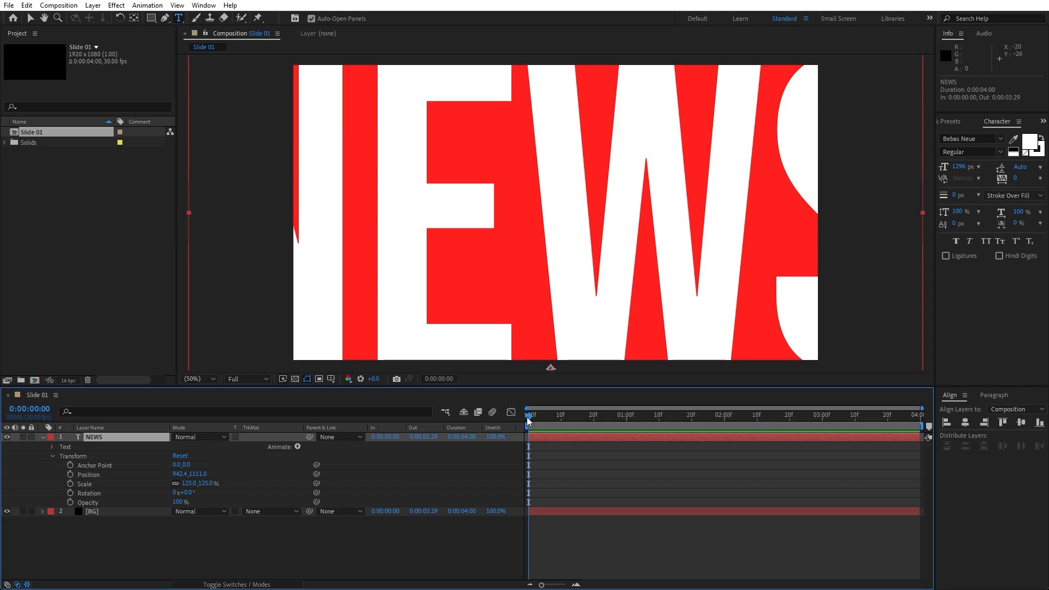
click(70, 474)
drag(533, 416, 448, 418)
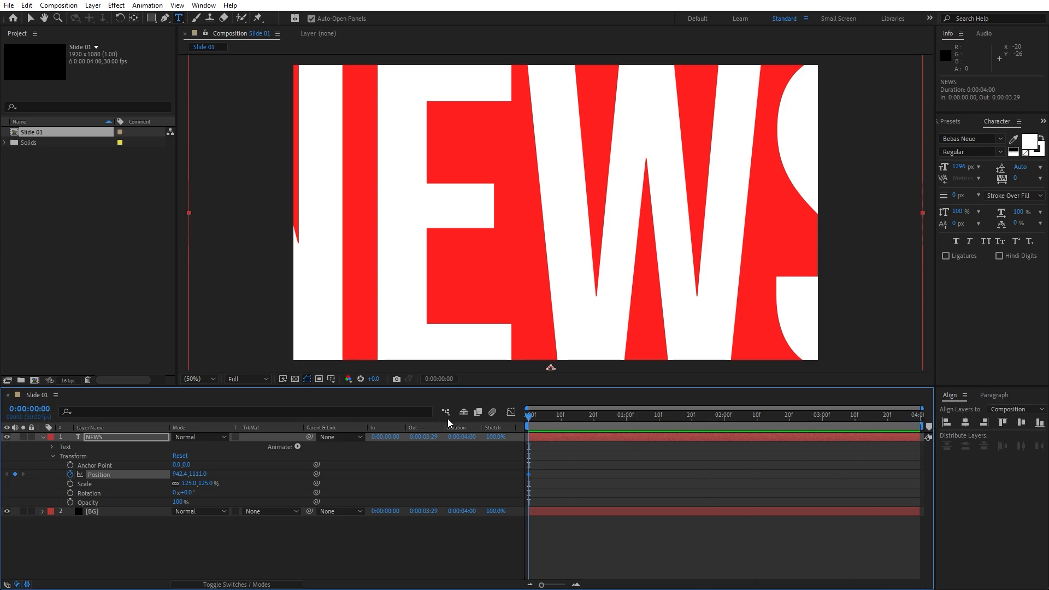
drag(181, 473, 0, 480)
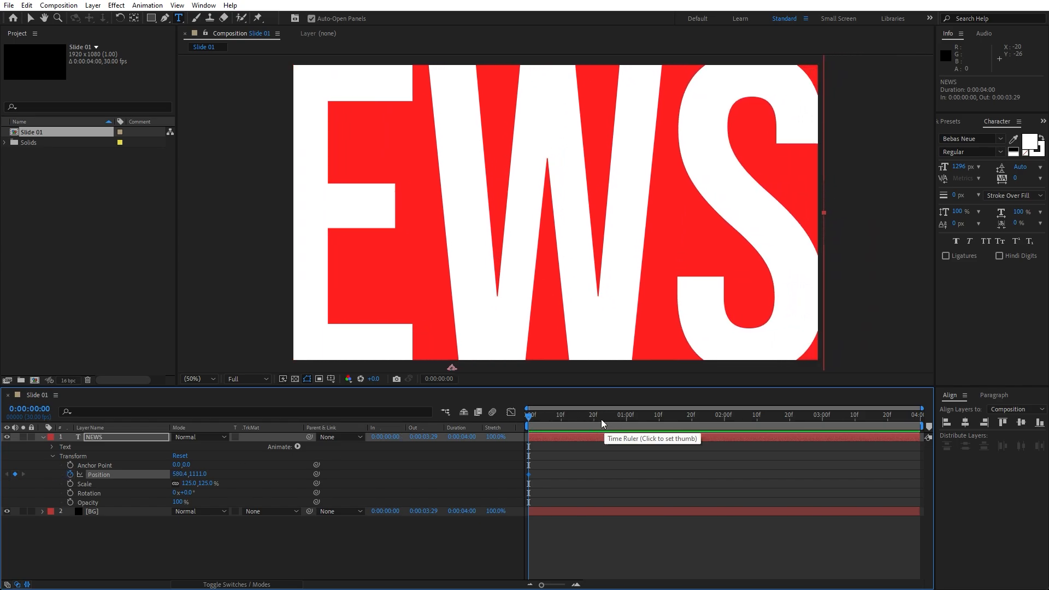
- Keyframe the NEWS layer's position to 1230.4, 1111.0 at 0:00:03:29 and preview the sliding motion
drag(603, 417, 943, 417)
drag(175, 479, 537, 482)
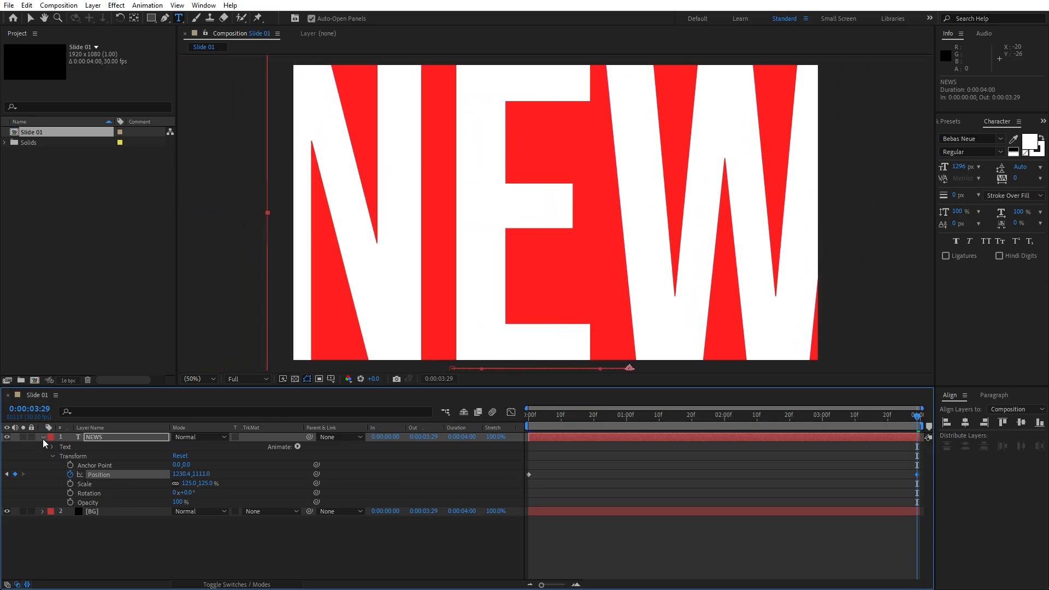
click(141, 546)
key(space)
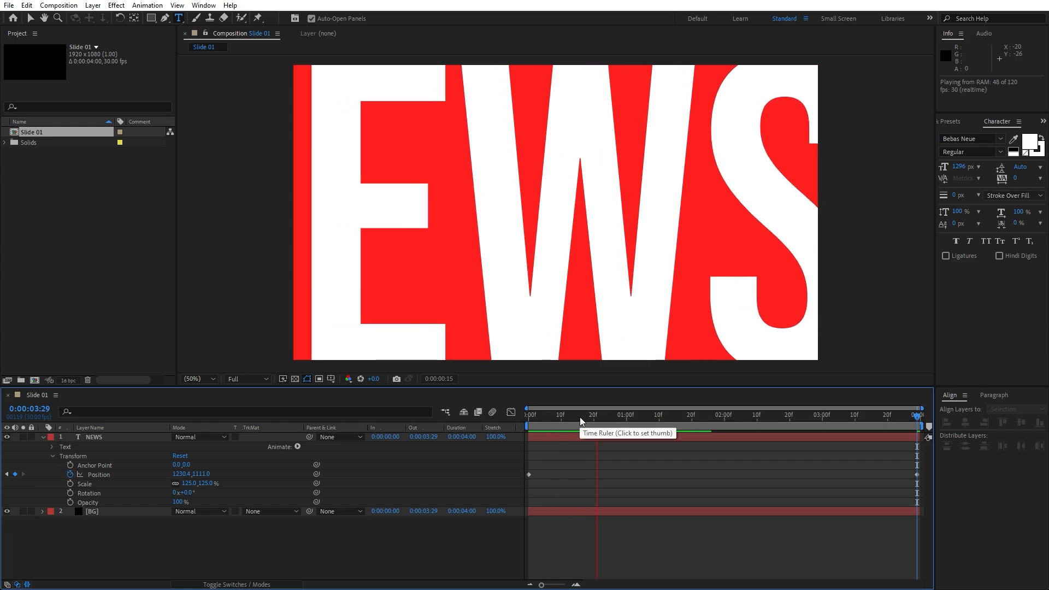
drag(614, 424, 639, 425)
click(43, 437)
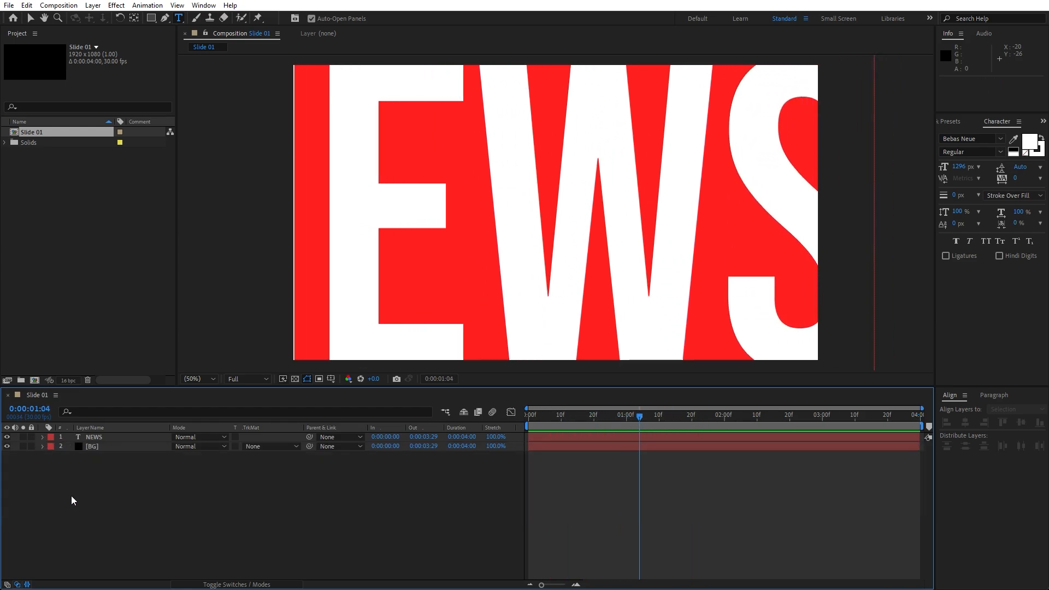
- Apply a Fill effect to the NEWS text layer and set its colour to D8D8D8
click(105, 437)
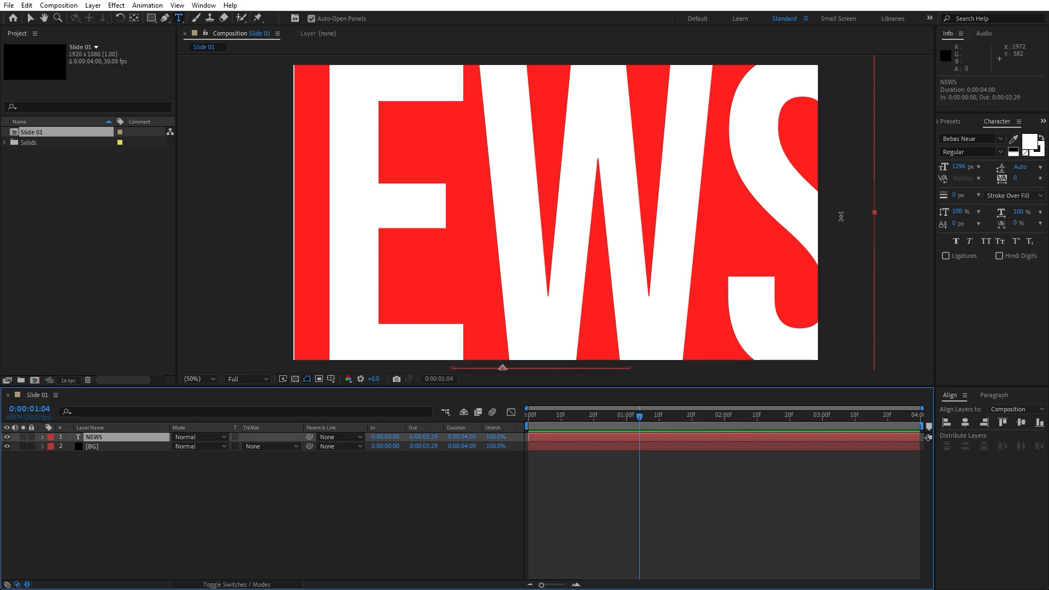
click(951, 122)
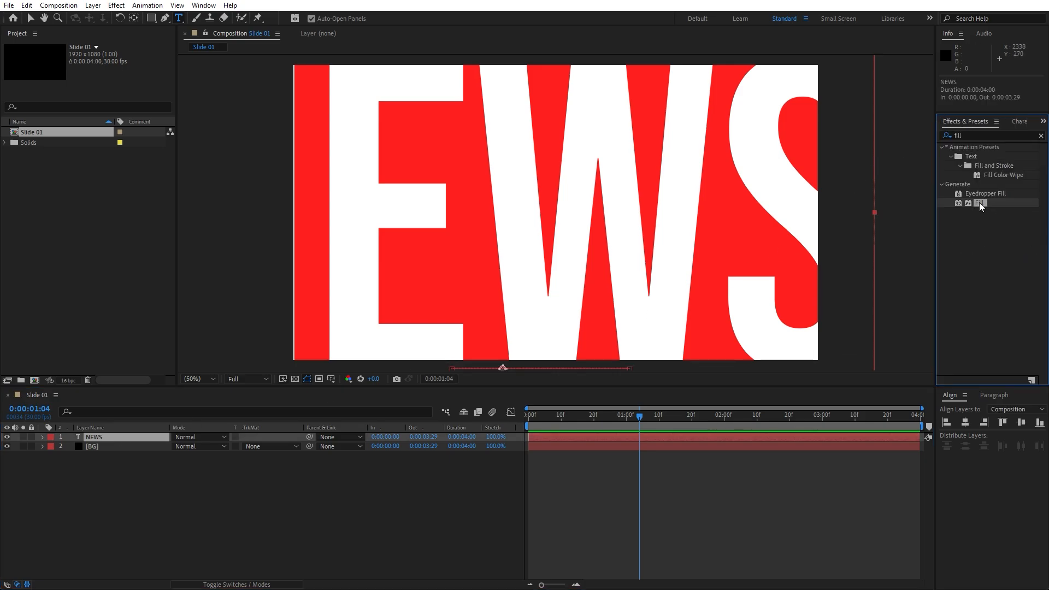
drag(980, 206, 113, 437)
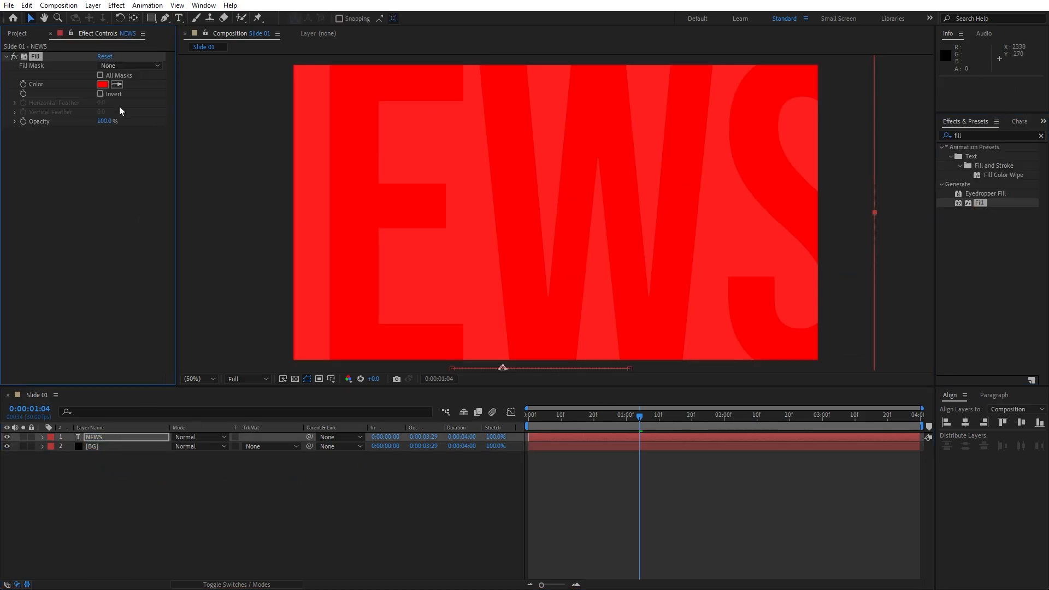
click(102, 85)
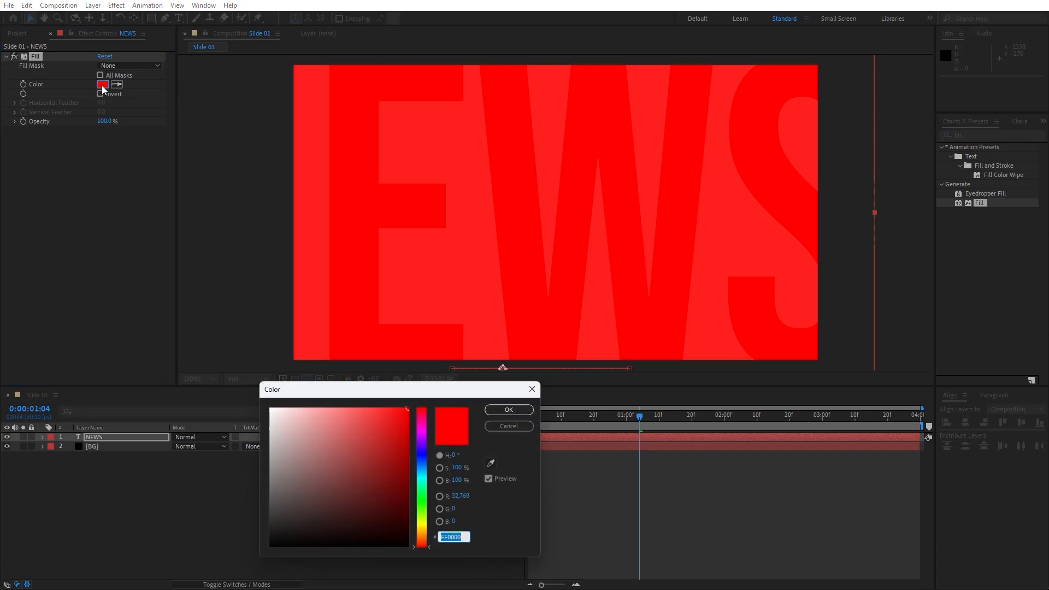
text(D8)
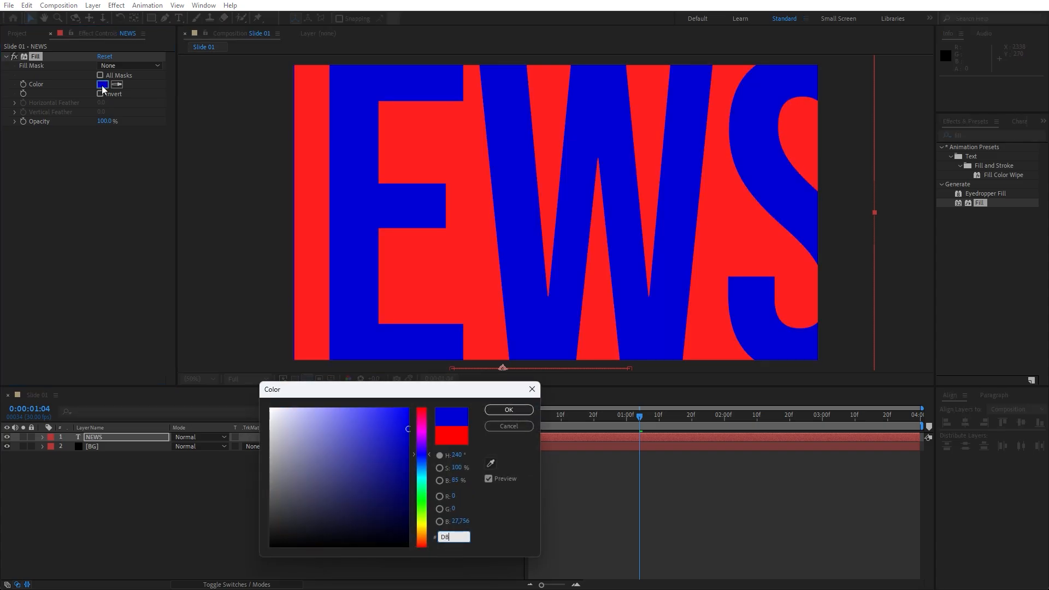
text(D8D8)
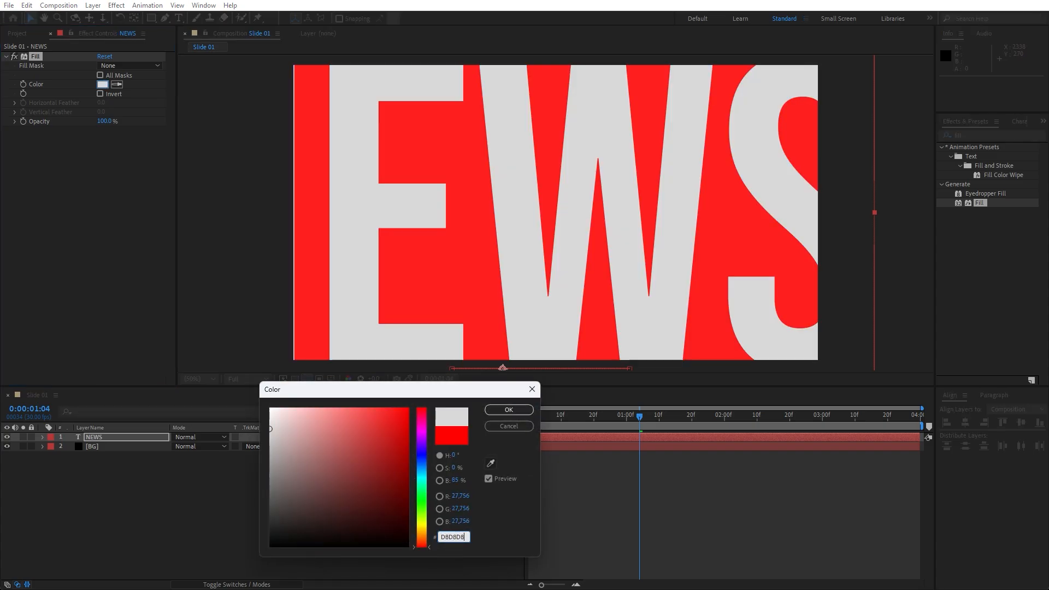
click(520, 408)
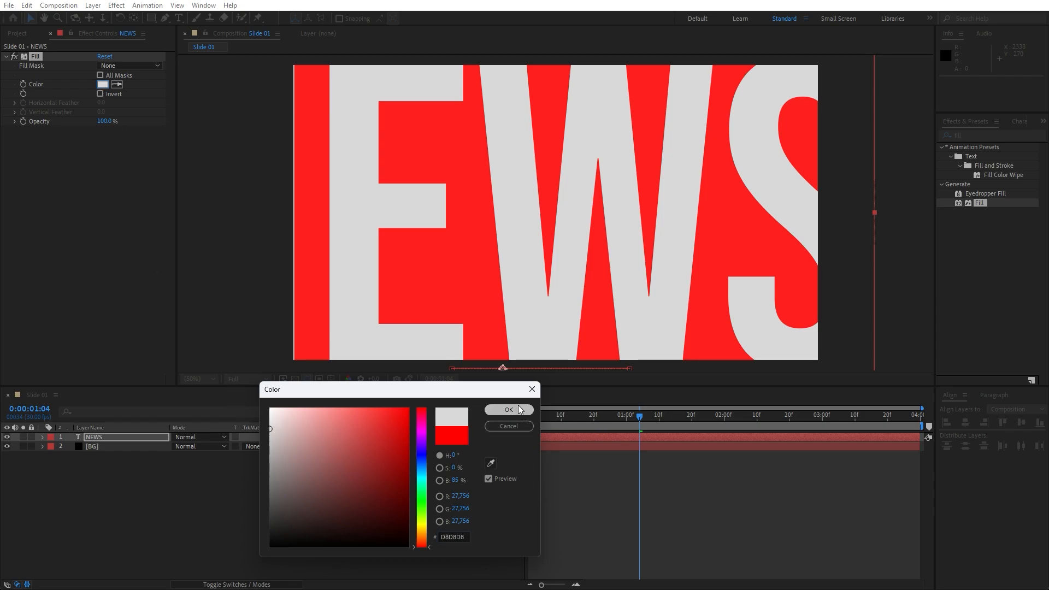
click(50, 33)
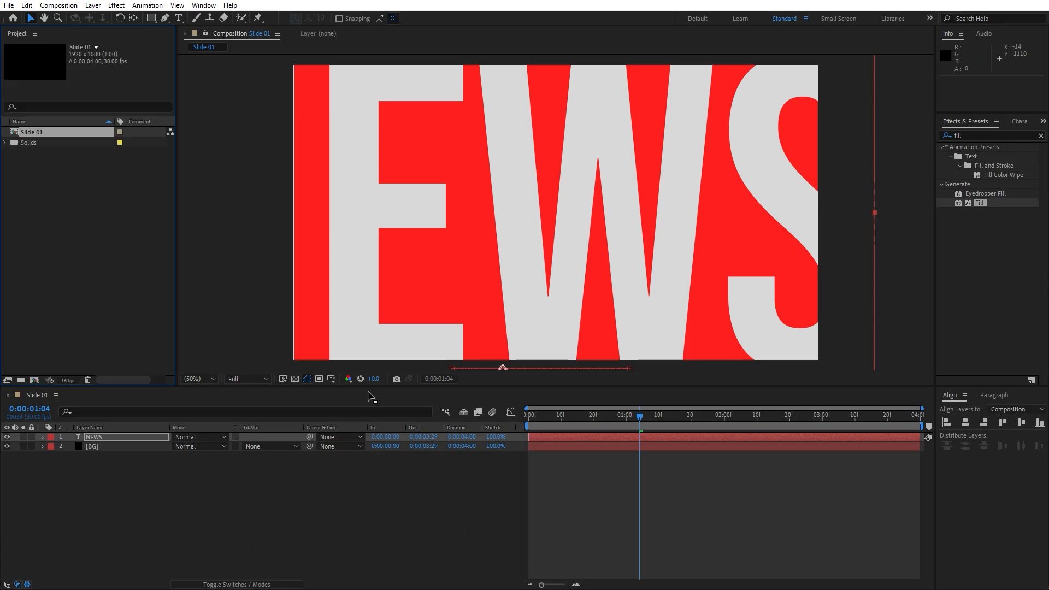
- Hide the large NEWS layer and add a second text layer reading NEWS
click(7, 437)
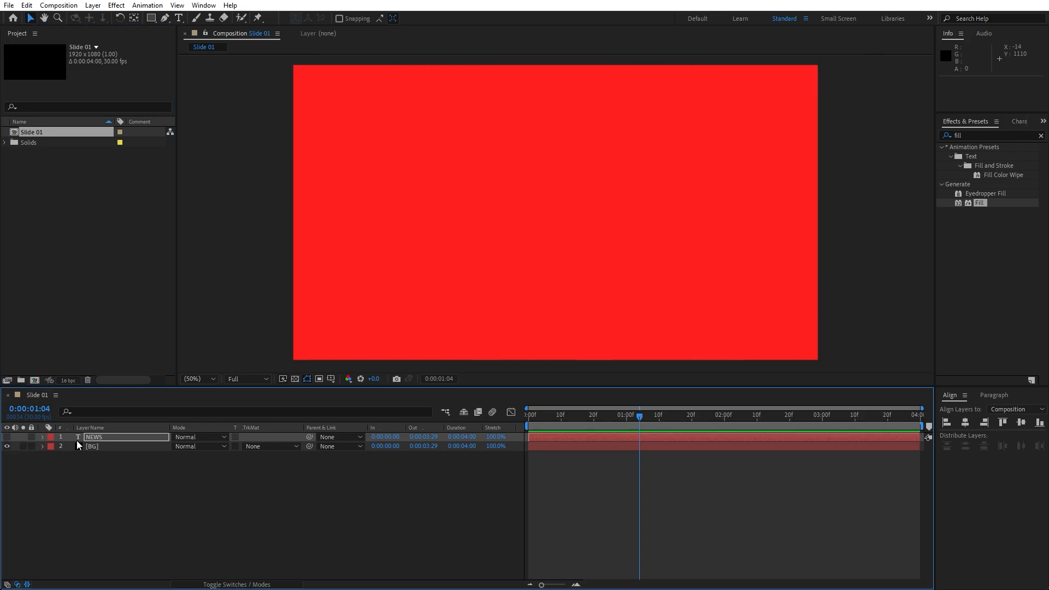
click(178, 18)
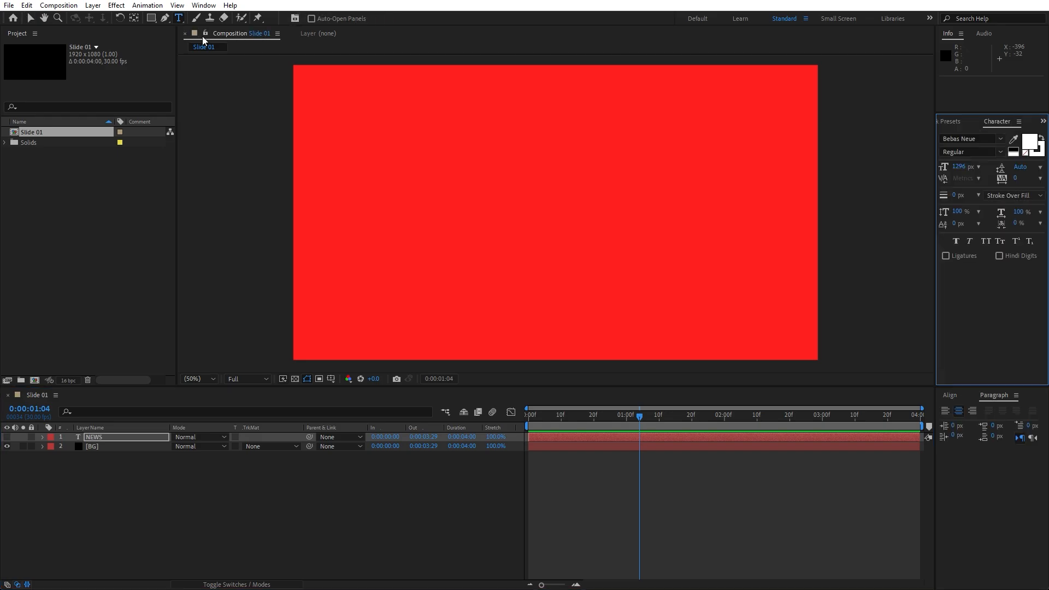
click(497, 227)
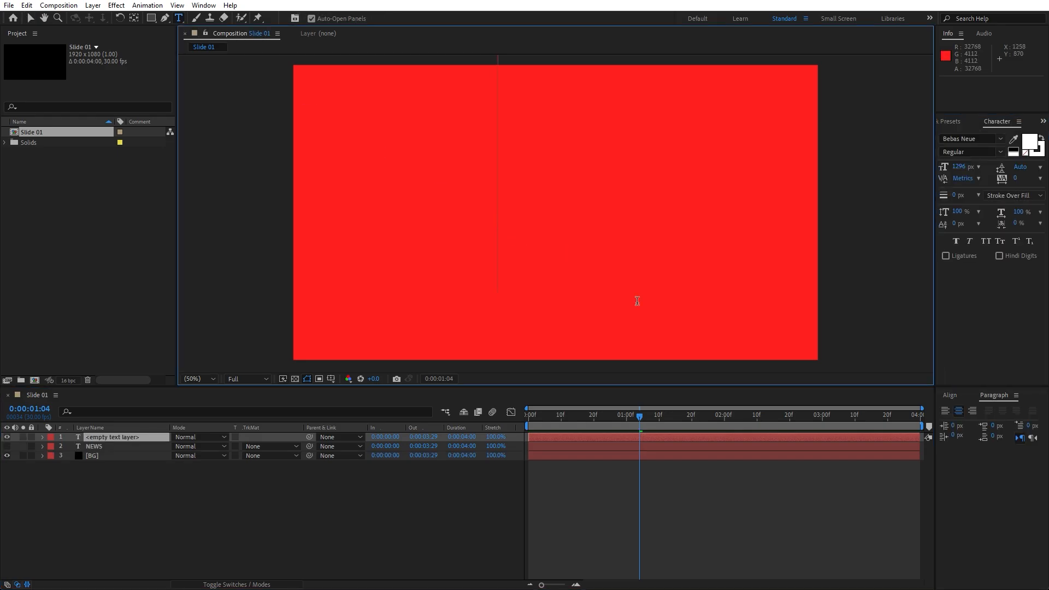
text(NEWS)
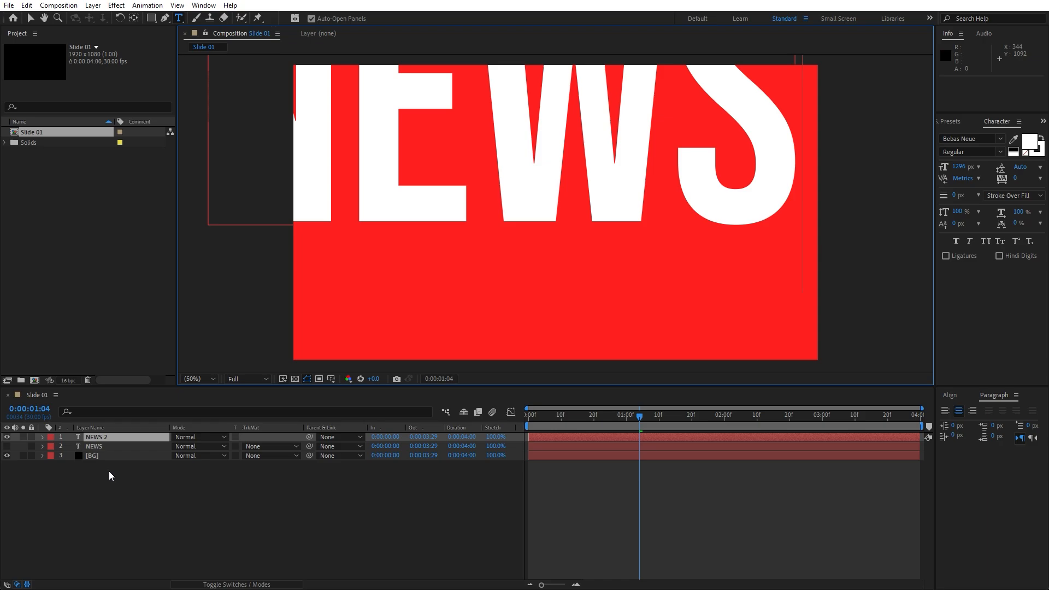
- Set the new NEWS text's font size to 400 px
click(104, 439)
click(961, 166)
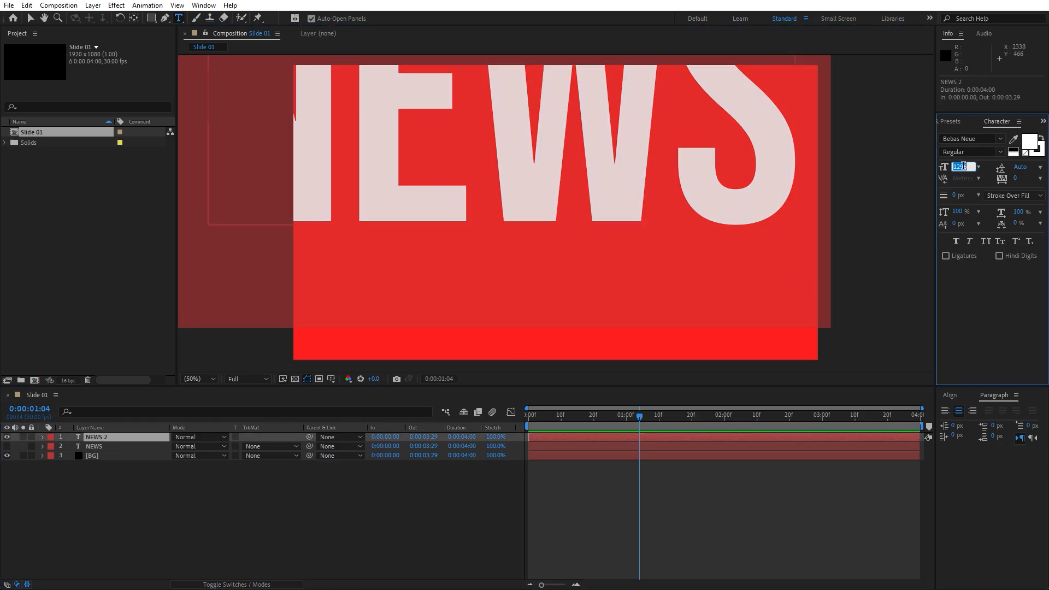
text(400)
key(Return)
- Centre the NEWS 2 layer horizontally and vertically in the composition and make the large NEWS layer visible again
click(99, 437)
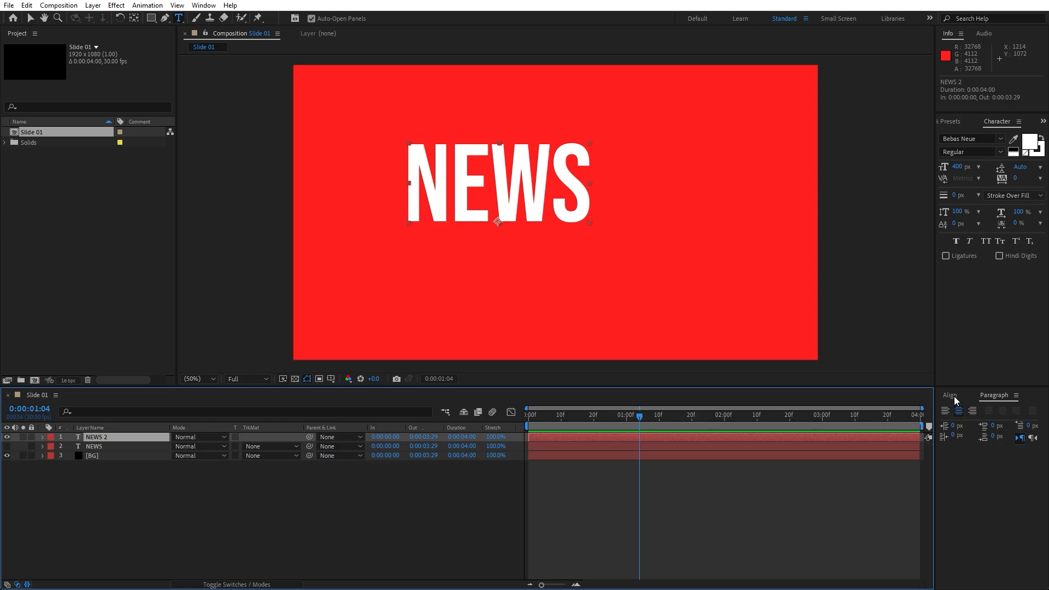
click(953, 397)
click(965, 423)
click(1021, 422)
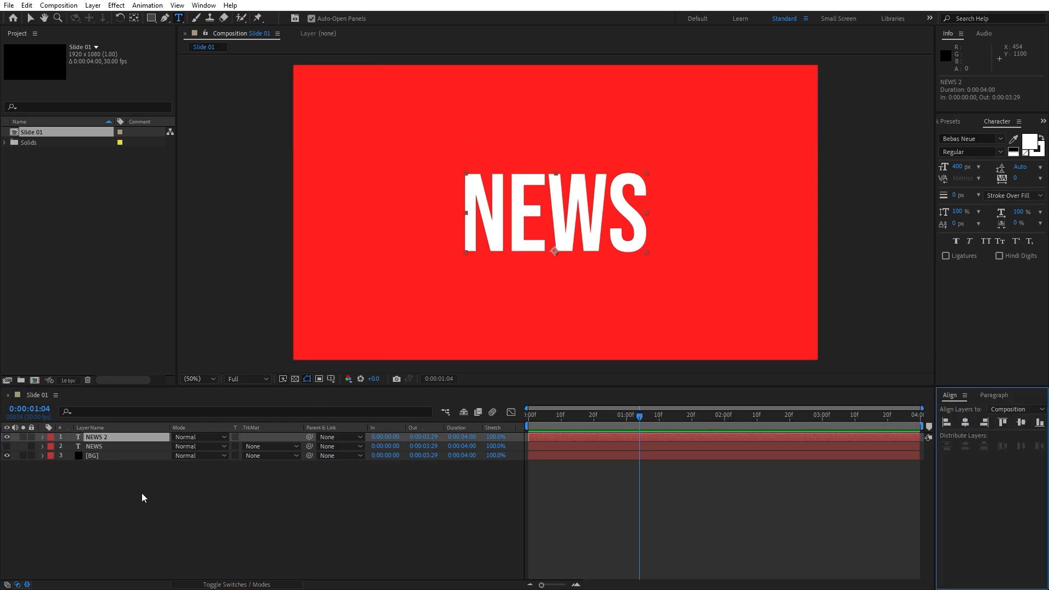
click(7, 446)
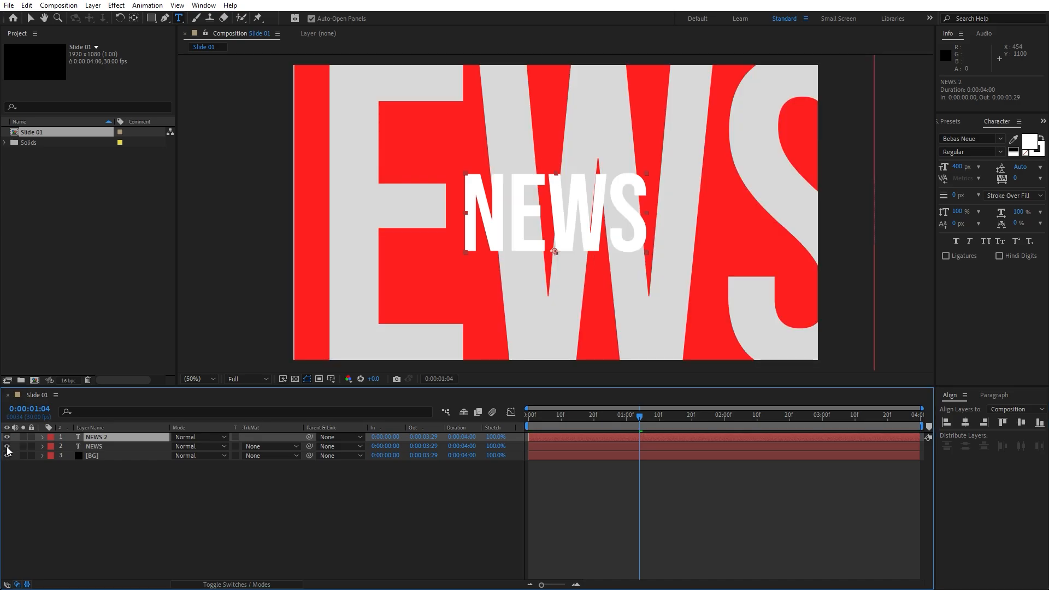
click(89, 490)
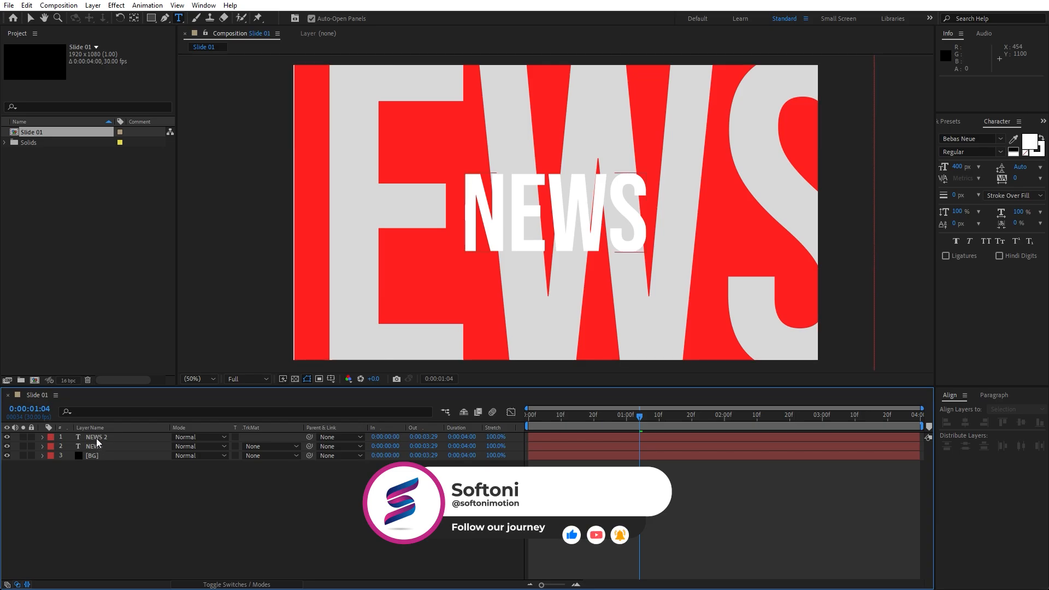
- Create a black 1920 x 1080 px solid named Text BG and place it directly beneath the NEWS 2 layer
right_click(172, 508)
mouse_move(175, 359)
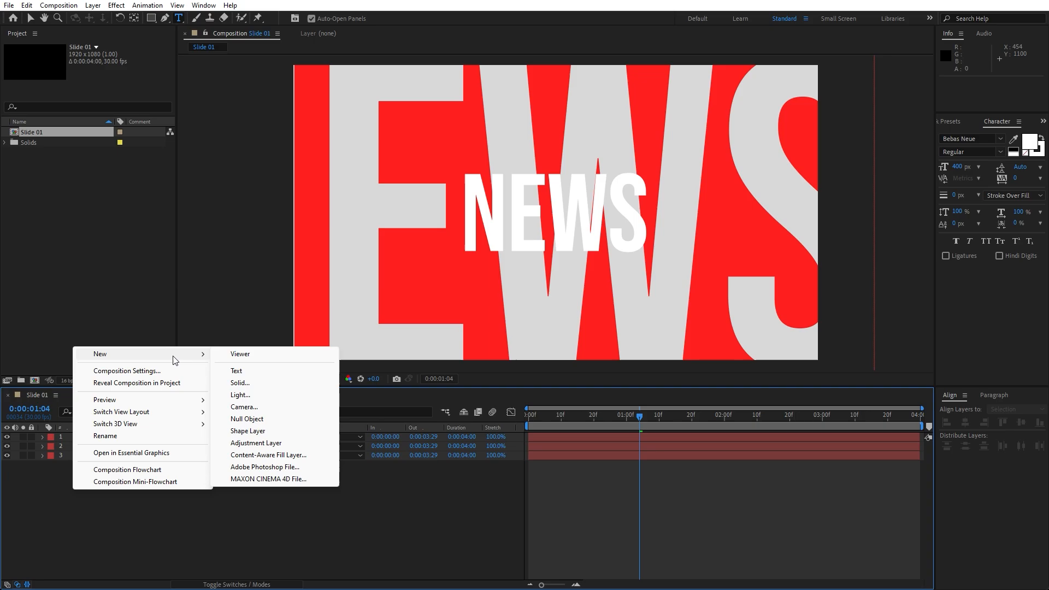
click(268, 384)
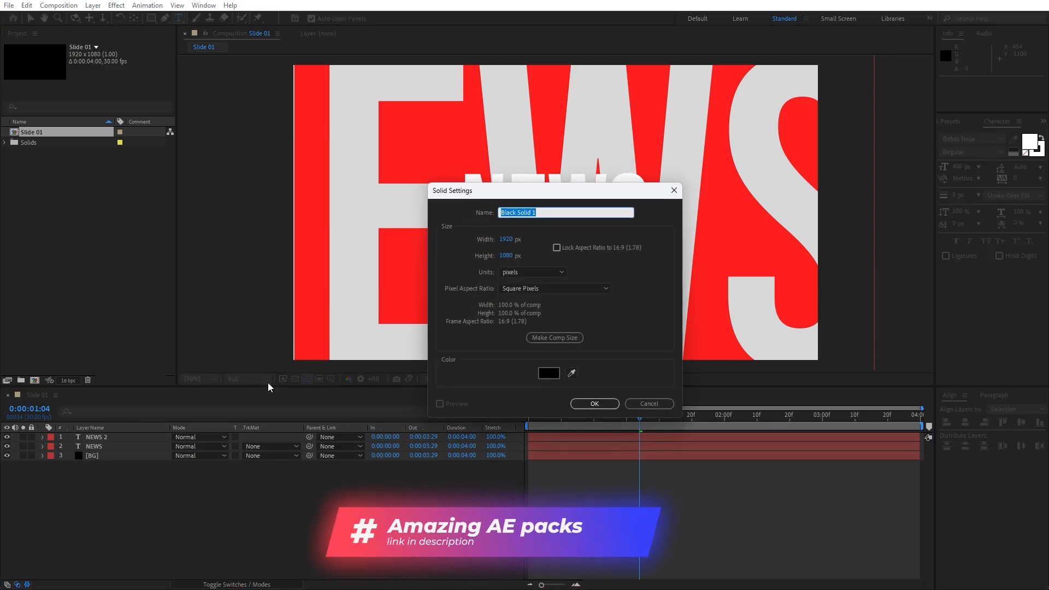
text(Text BG)
click(595, 403)
drag(111, 438, 110, 447)
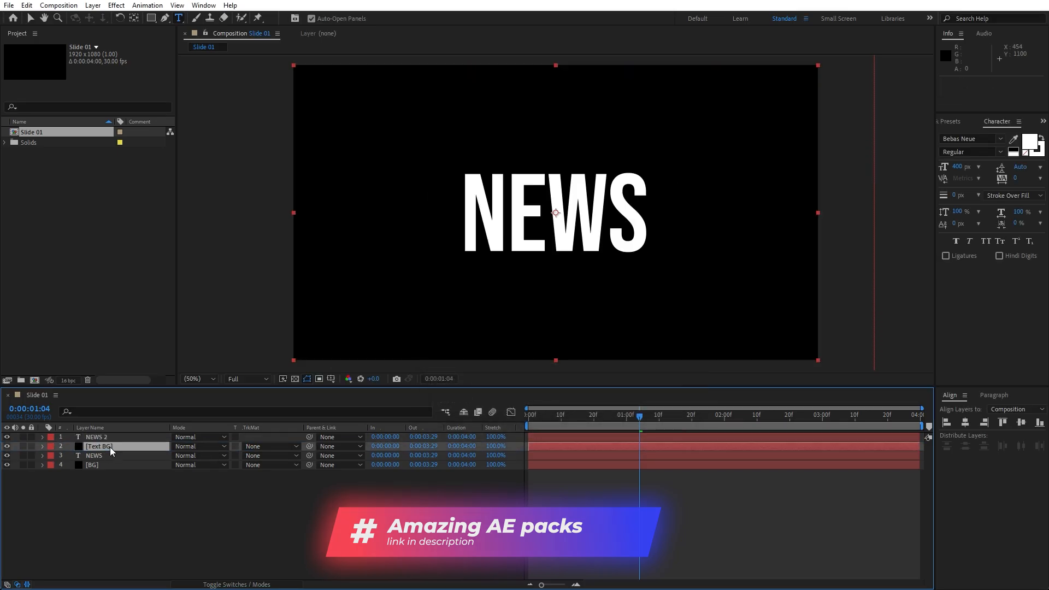
- Mask the Text BG solid with a rectangle of about 708 x 324 px around the small NEWS text, widening the mask to 100.8%
click(152, 19)
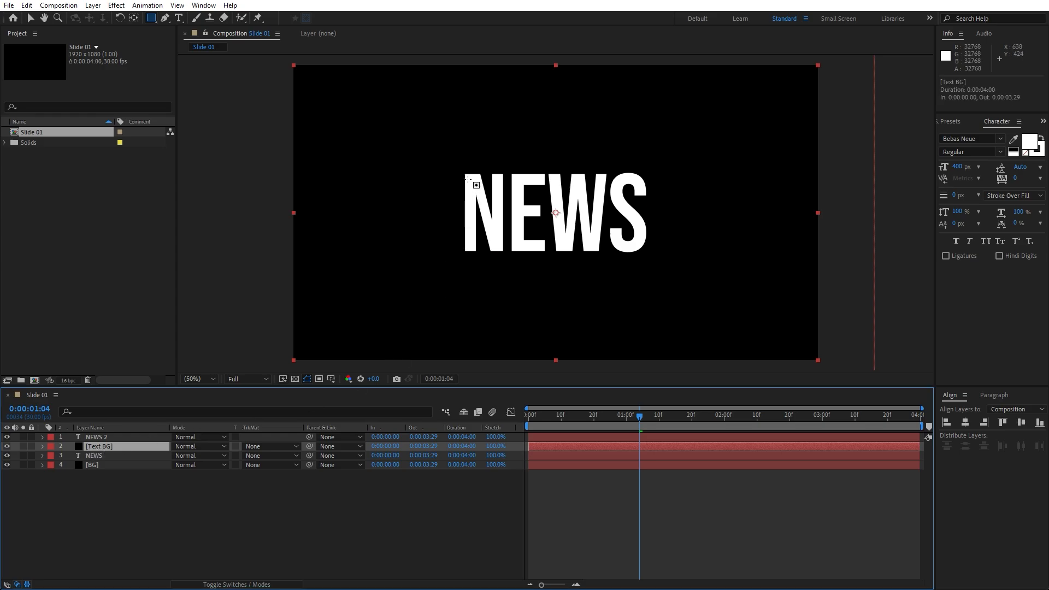
drag(460, 170, 652, 258)
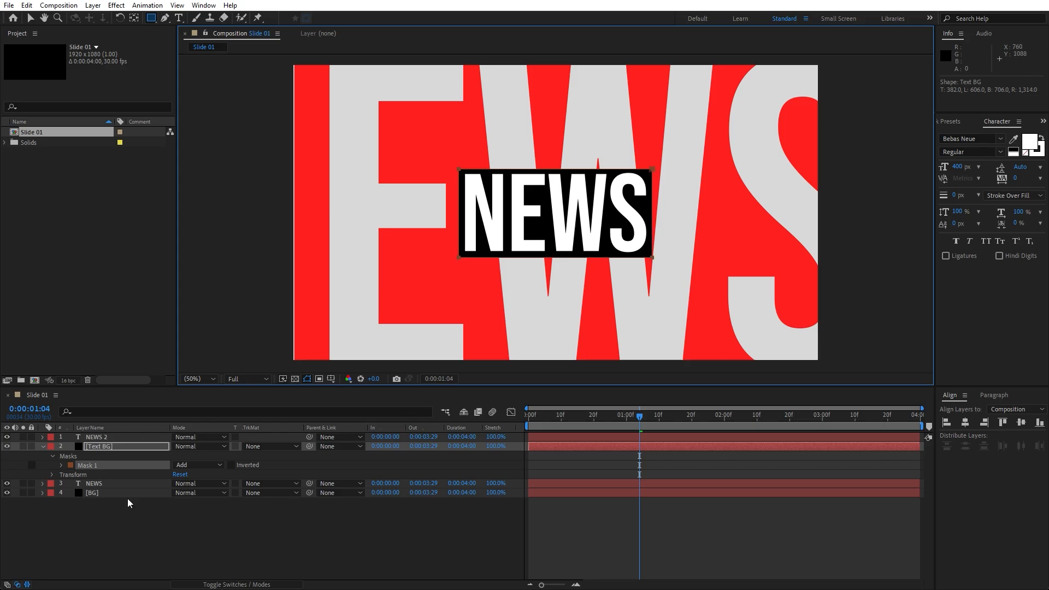
click(87, 467)
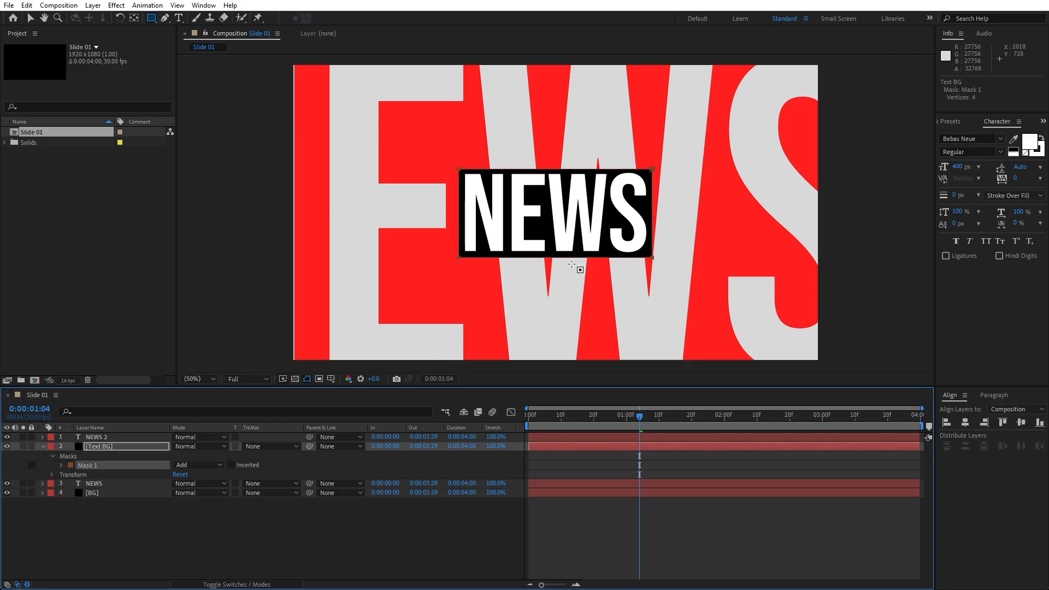
key(v)
double_click(651, 213)
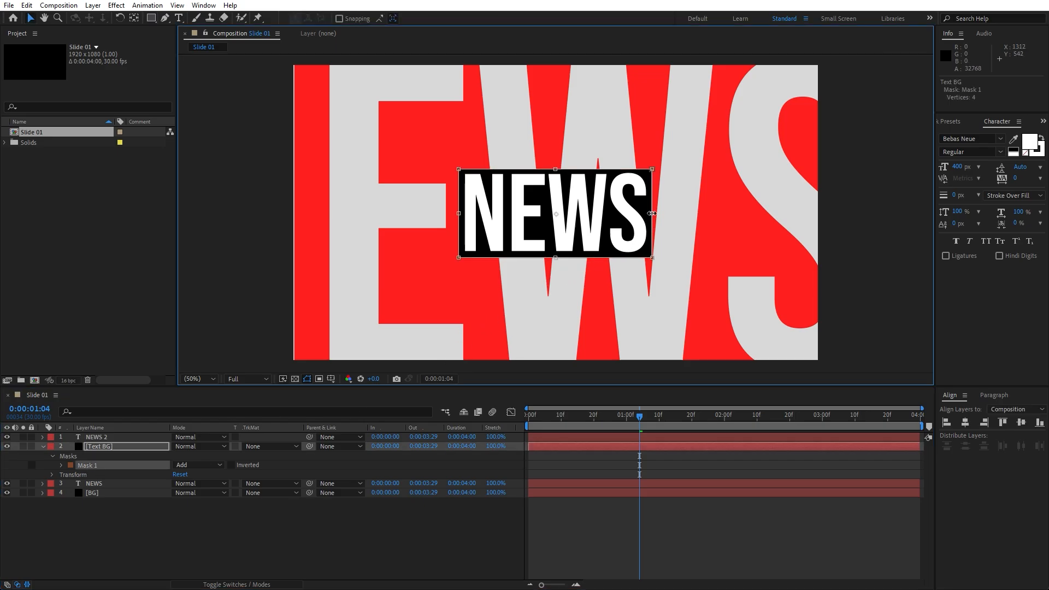
drag(652, 213, 655, 216)
click(293, 532)
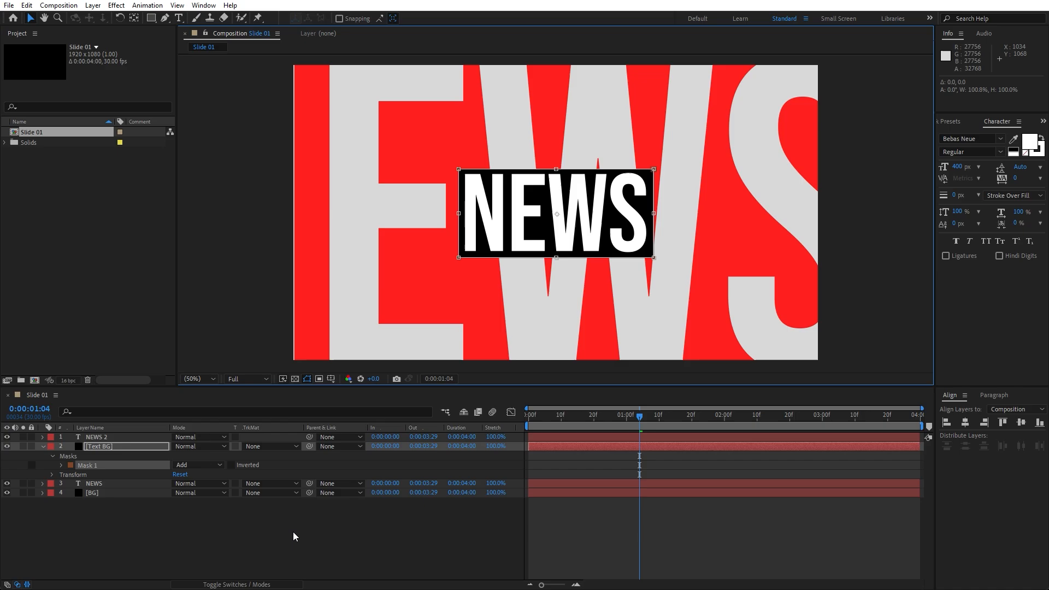
click(44, 447)
- Add a Tracking animator to the NEWS 2 text layer and set its tracking amount to -180
click(42, 438)
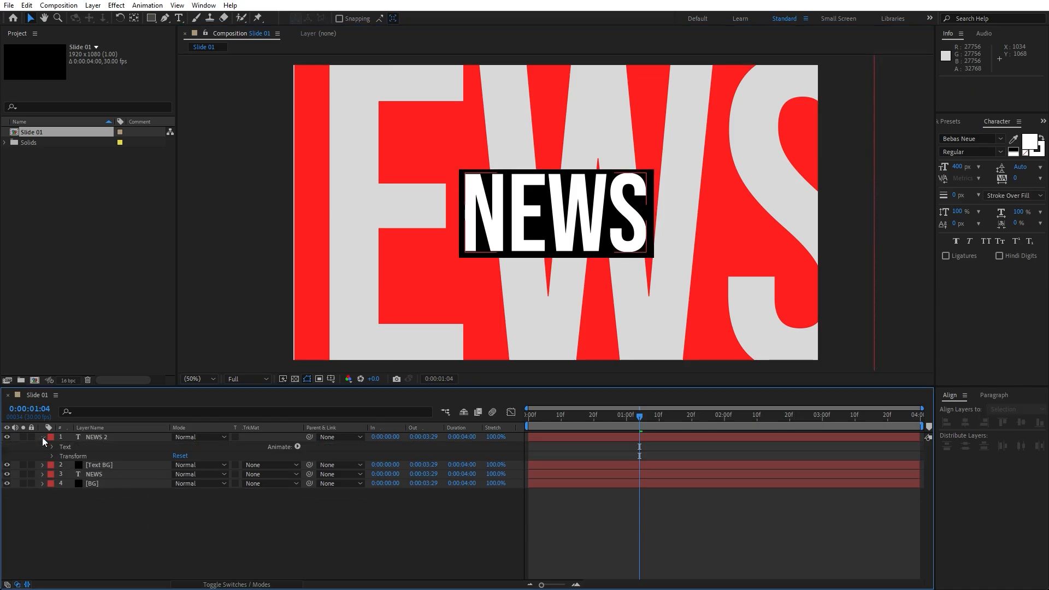
click(297, 447)
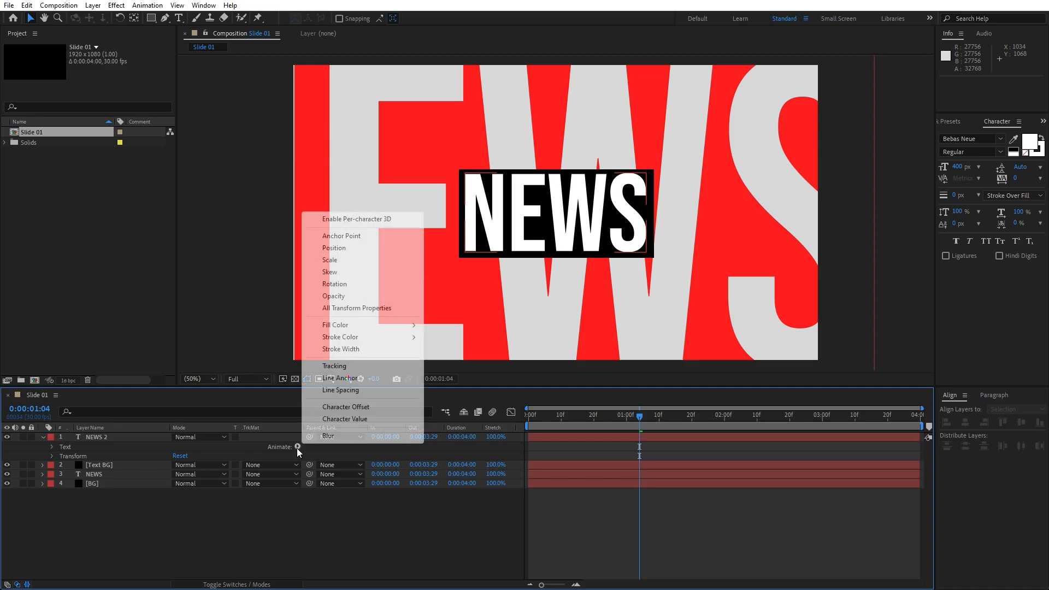
click(345, 366)
click(149, 549)
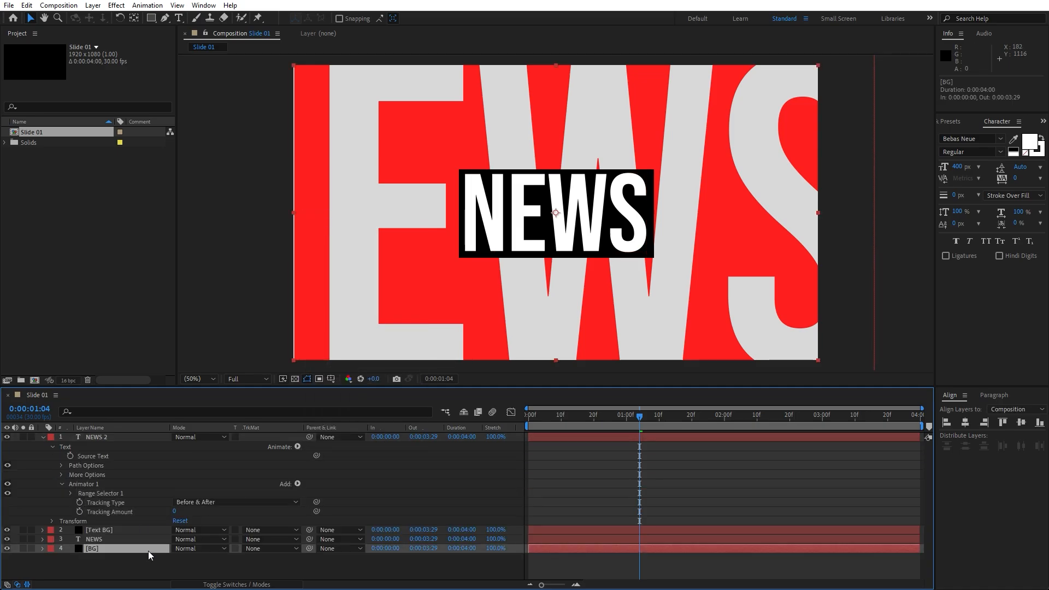
drag(174, 512, 83, 517)
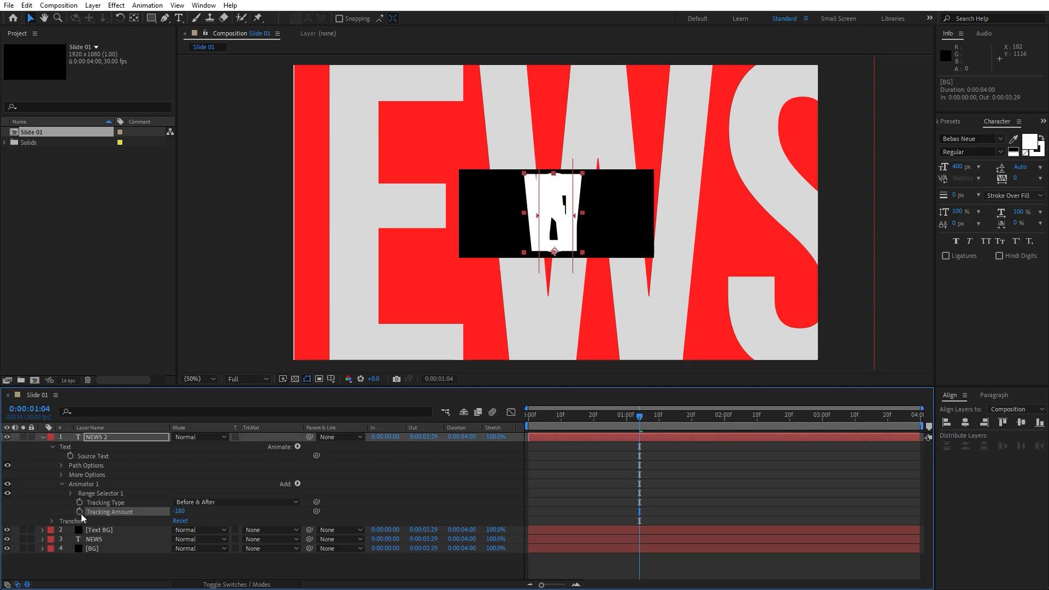
- Add the Opacity property to Animator 1 of the NEWS 2 layer
click(298, 484)
mouse_move(328, 489)
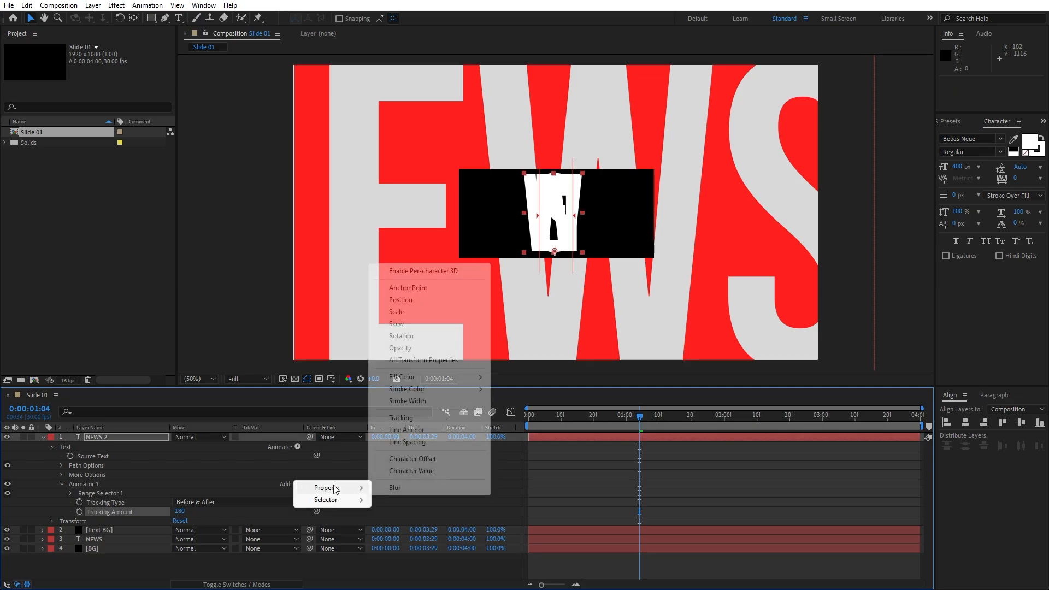
click(412, 348)
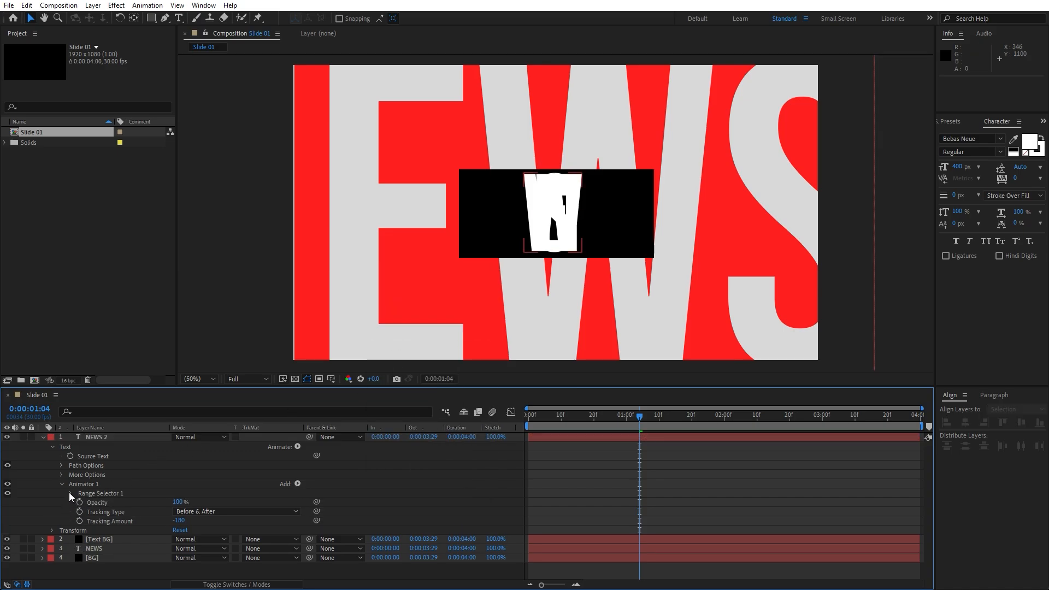
- Keyframe the Offset of Range Selector 1 at 0:00:00:00 with the value -100%
click(70, 493)
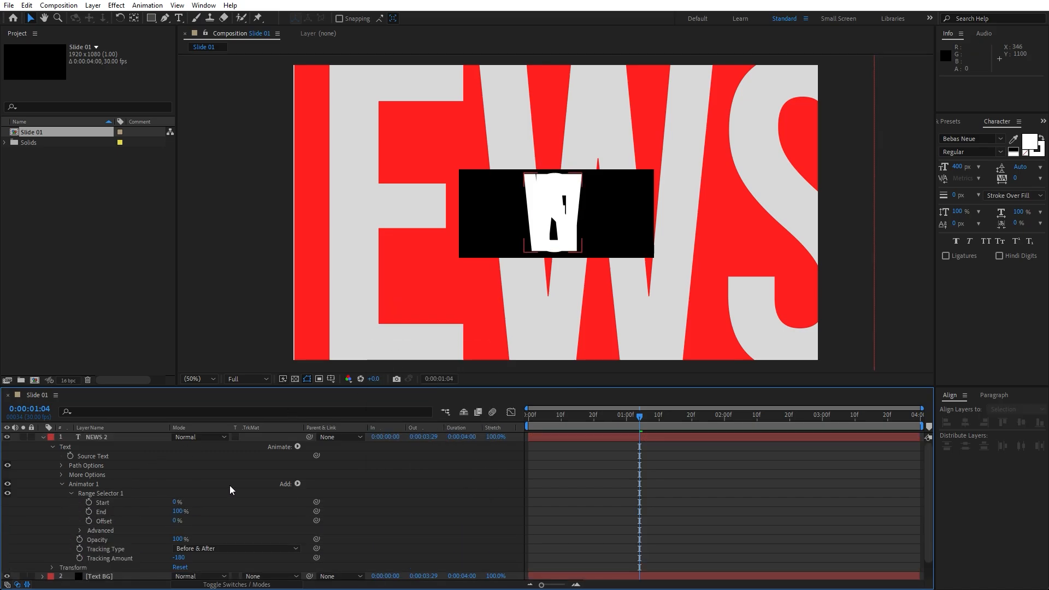
click(575, 418)
drag(551, 418, 508, 418)
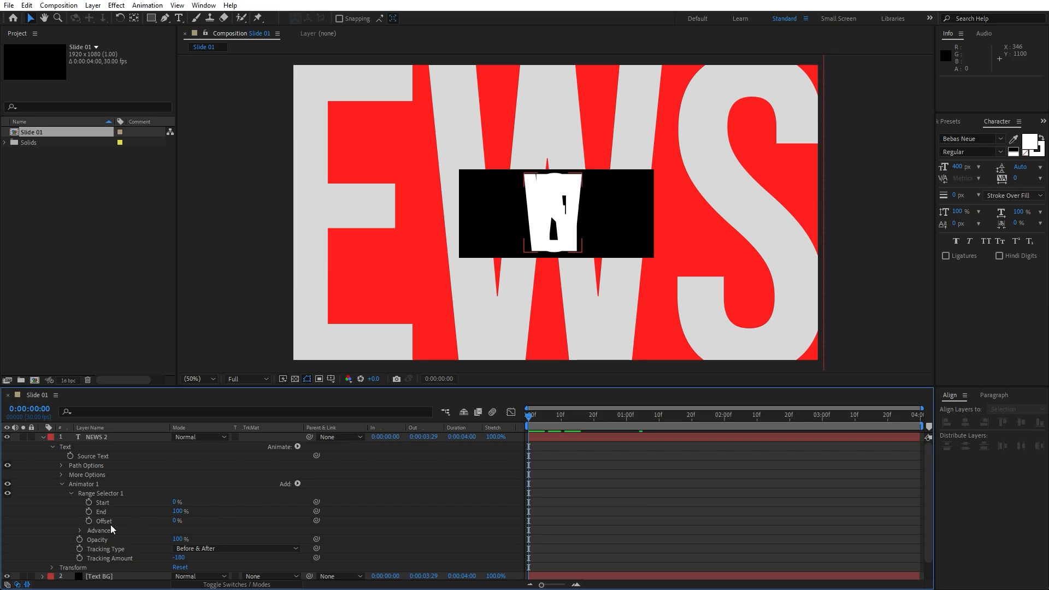
drag(176, 520, 103, 520)
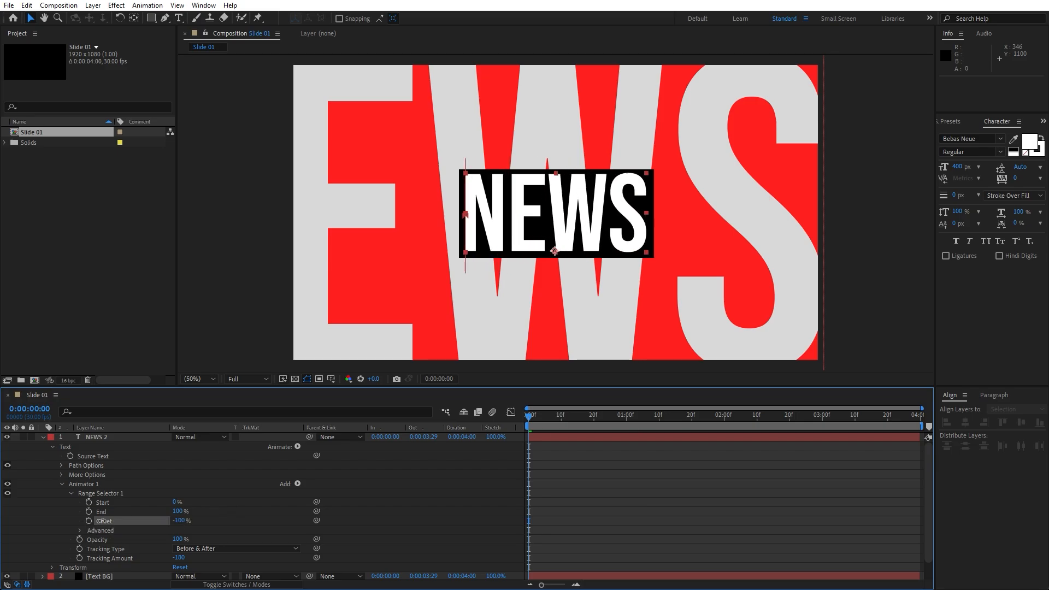
click(89, 520)
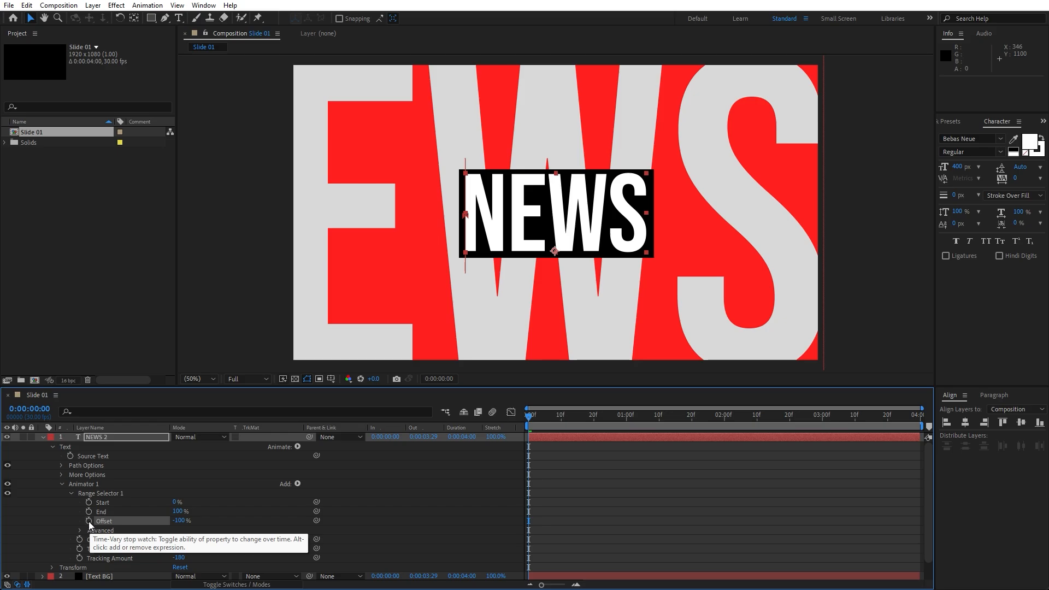
- Keyframe the Offset of Range Selector 1 on the NEWS 2 layer at 0:00:01:10 with the value 100%
drag(601, 417, 657, 422)
drag(179, 521, 324, 519)
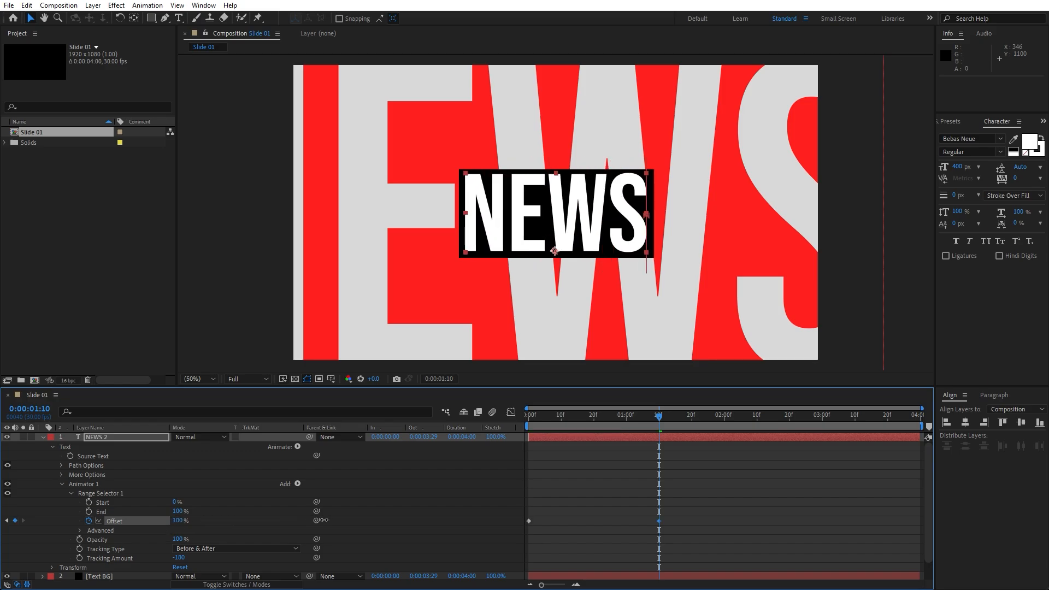
- Set Range Selector 1's advanced Shape to Ramp Up and its Ease High to 50%
click(79, 530)
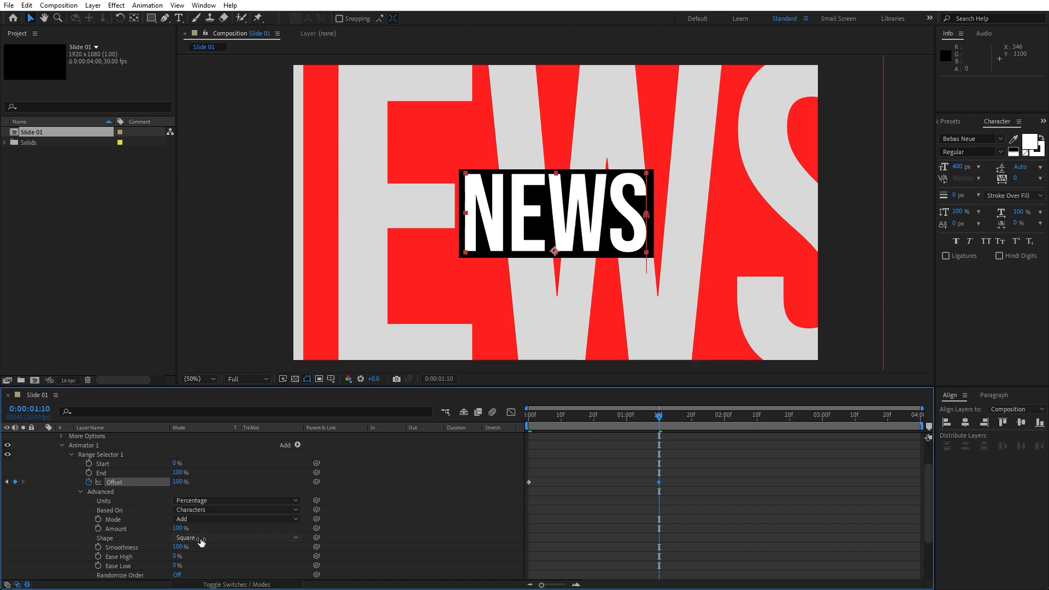
click(229, 537)
click(226, 478)
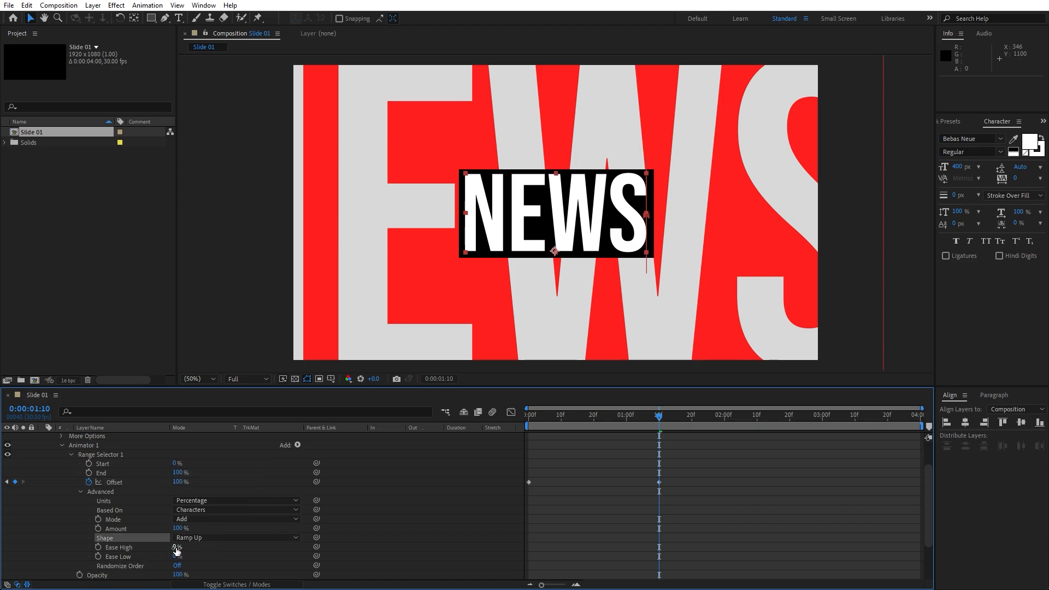
click(176, 547)
key(Return)
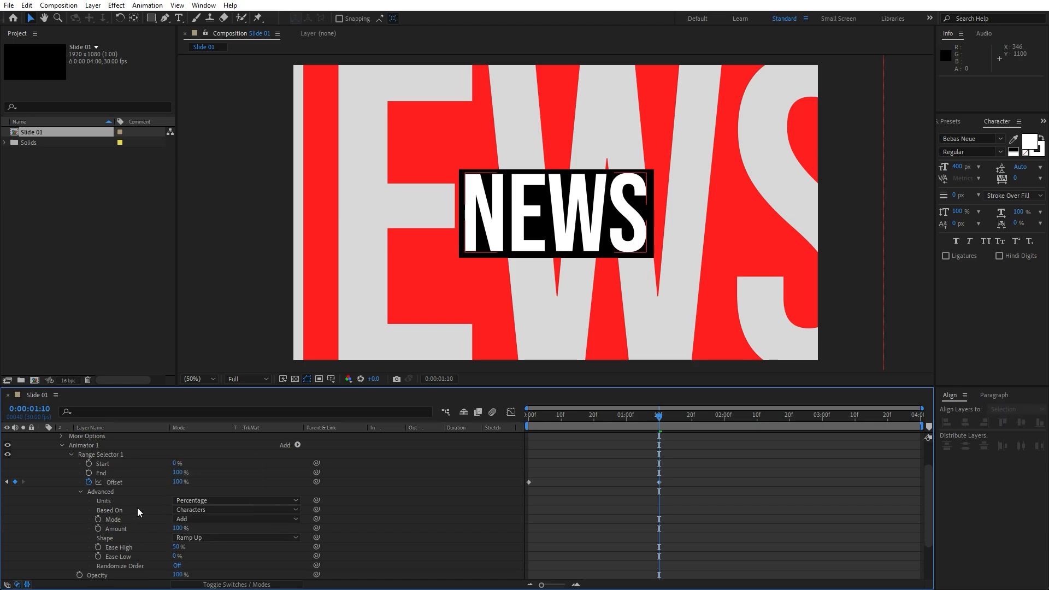
drag(564, 417, 646, 418)
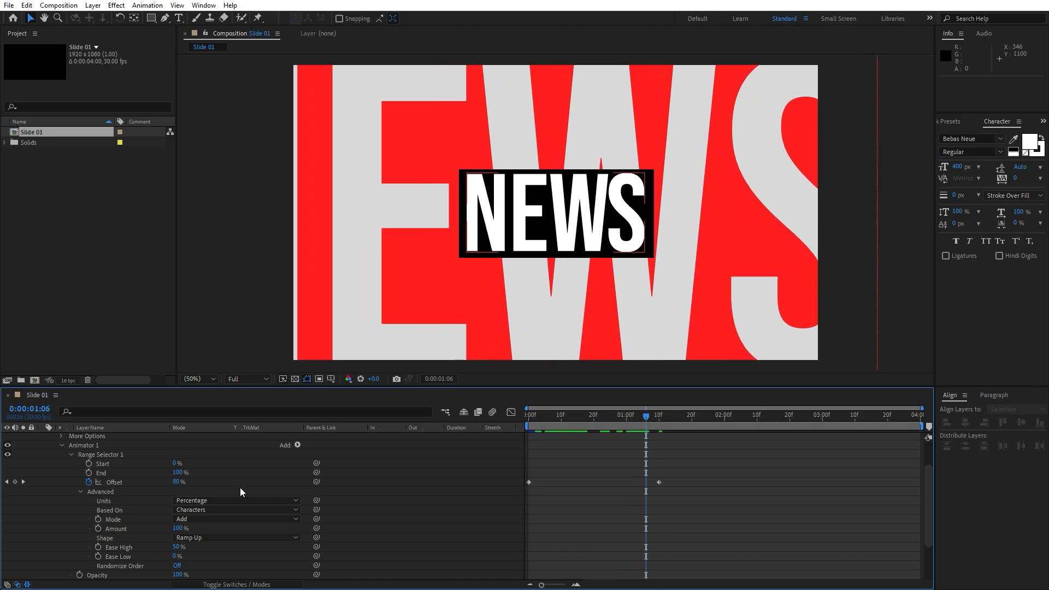
- Set the Opacity of Animator 1 on the NEWS 2 layer to 0% and preview the letter reveal from the start
scroll(201, 510, down, 2)
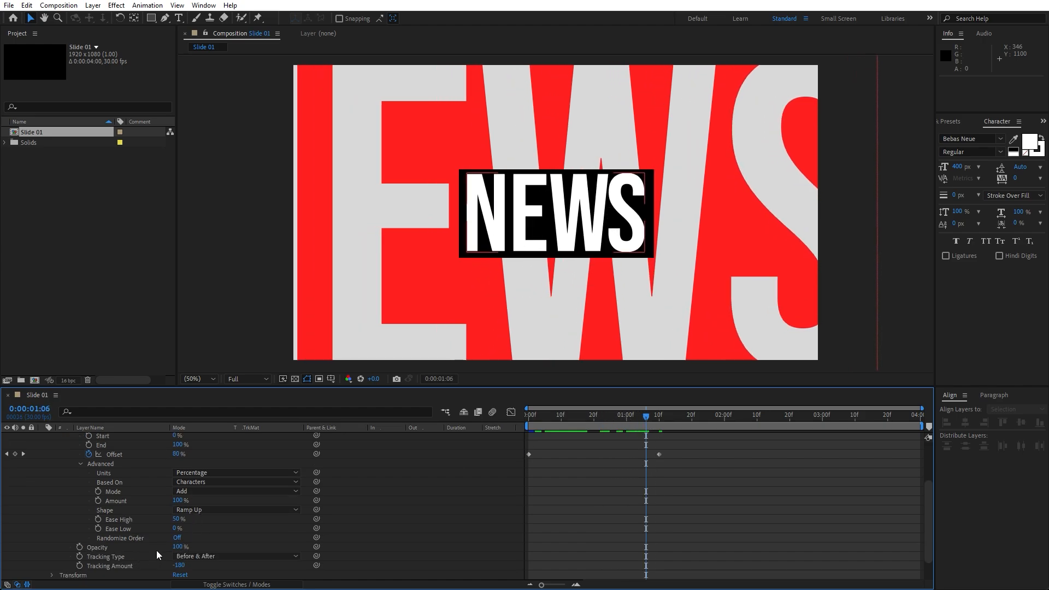
drag(179, 549, 86, 544)
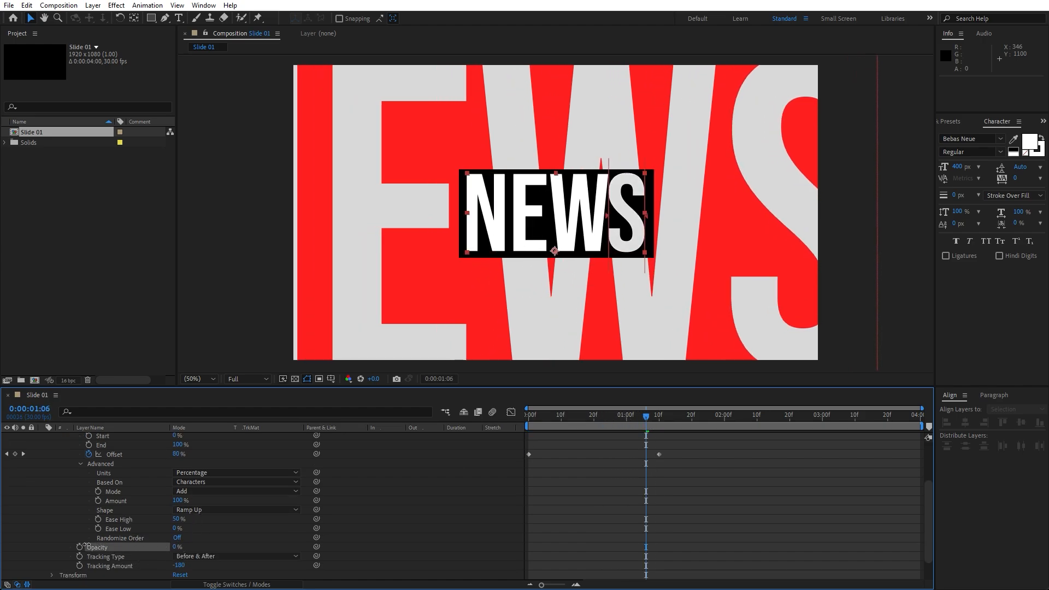
drag(568, 417, 493, 417)
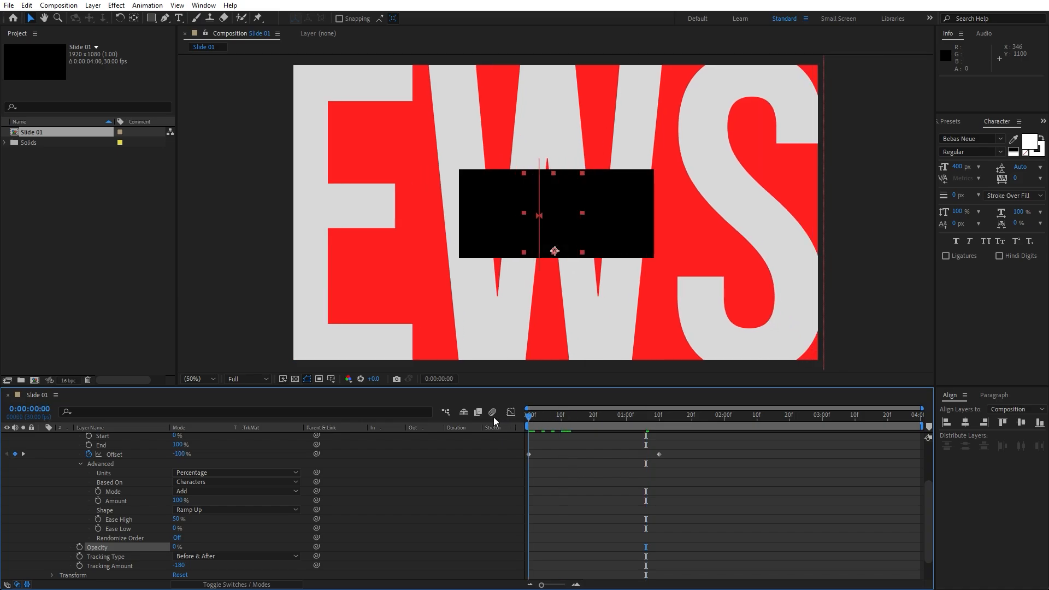
key(space)
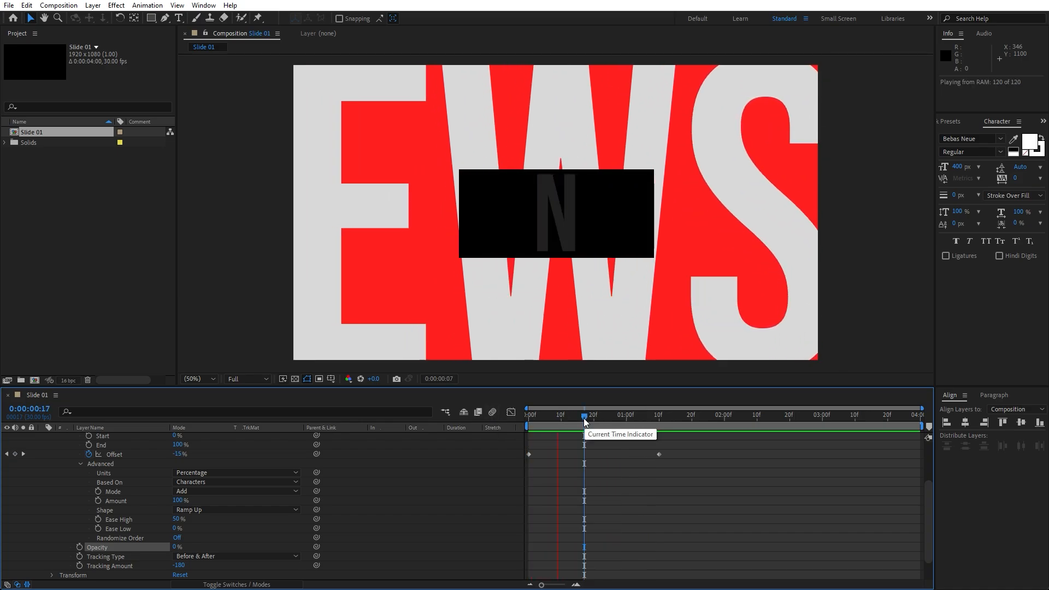
key(space)
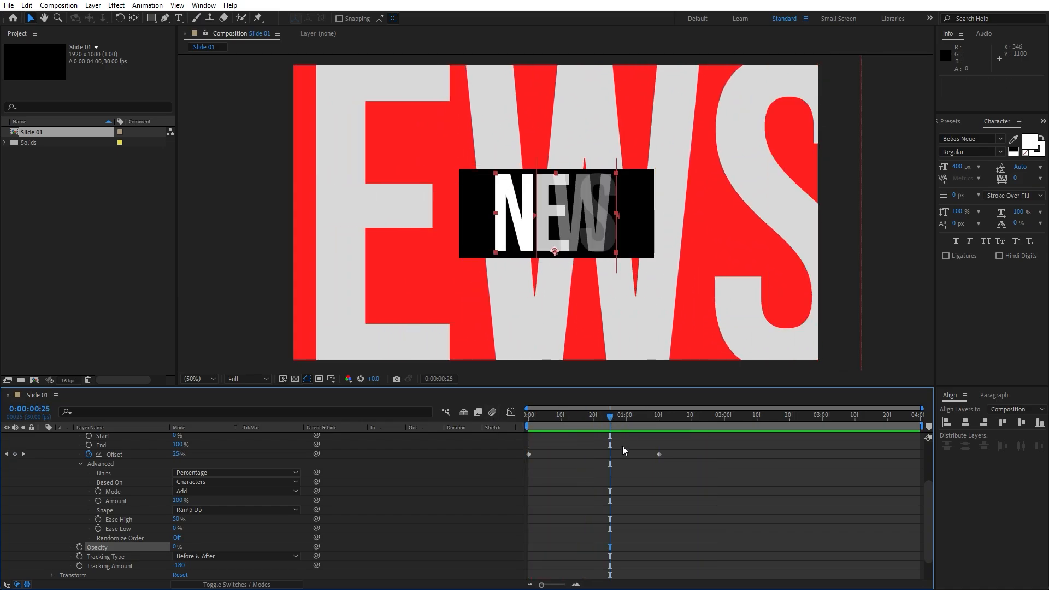
- Apply Easy Ease to both Offset keyframes of Range Selector 1
drag(716, 491, 503, 437)
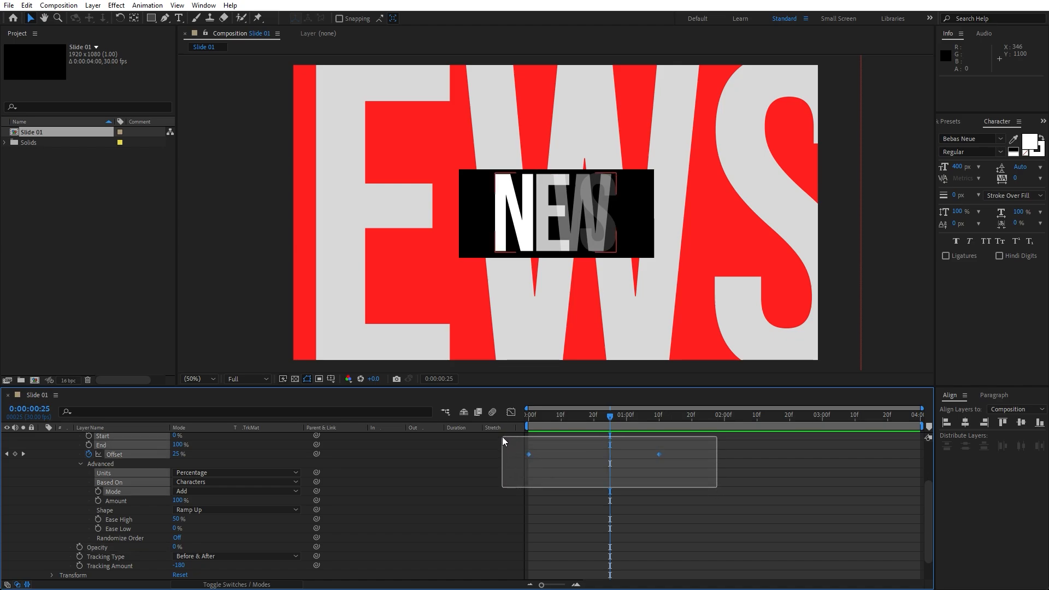
right_click(529, 454)
mouse_move(628, 444)
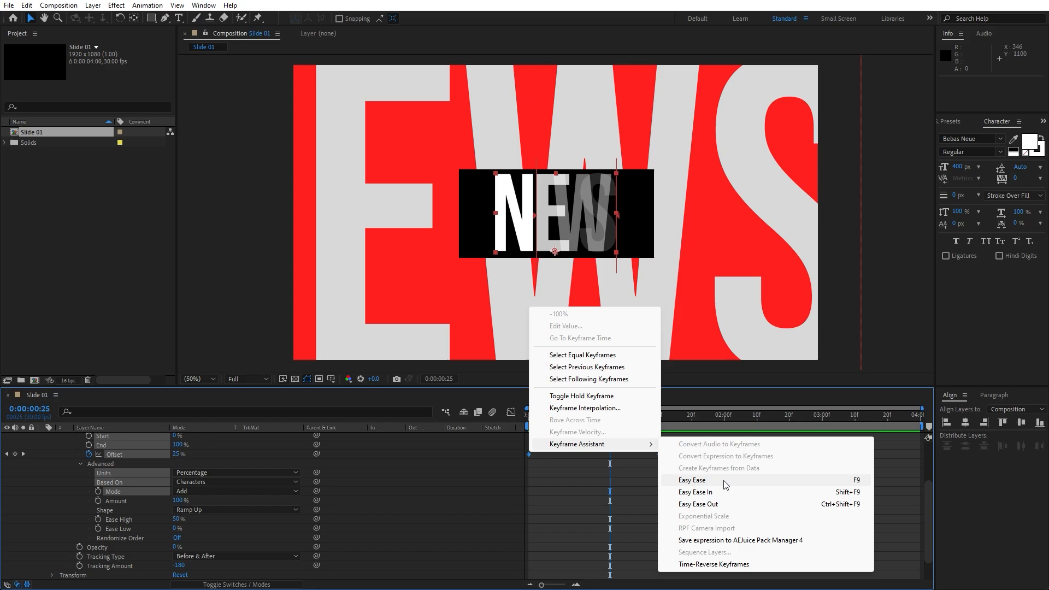
click(741, 482)
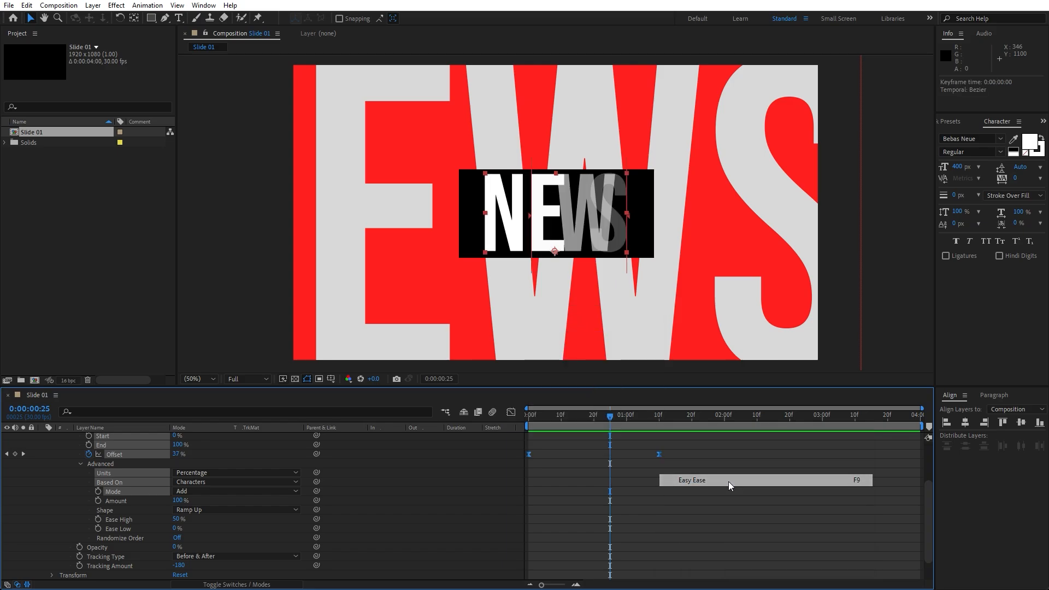
- Stretch the last Offset keyframe's speed graph handle toward the start for a fast start and slow finish, and preview it
click(510, 411)
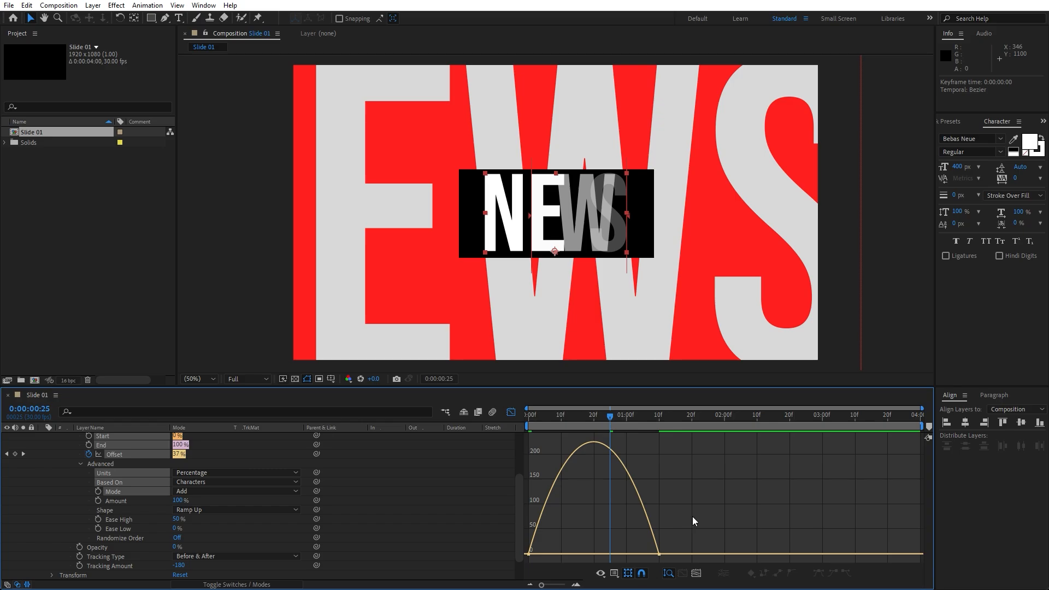
right_click(666, 513)
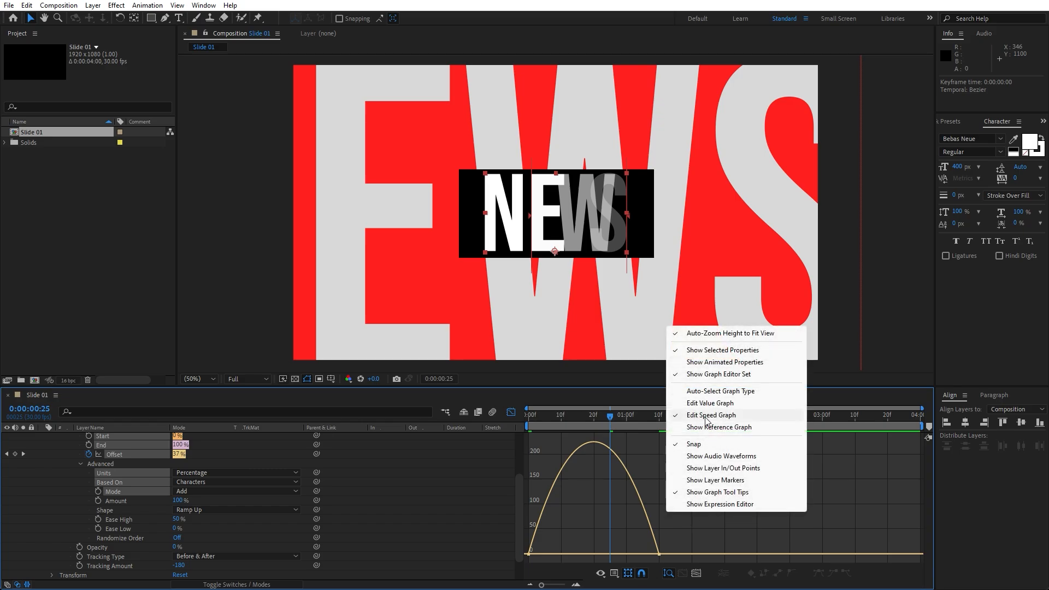
click(670, 540)
drag(693, 532, 578, 549)
click(511, 412)
key(space)
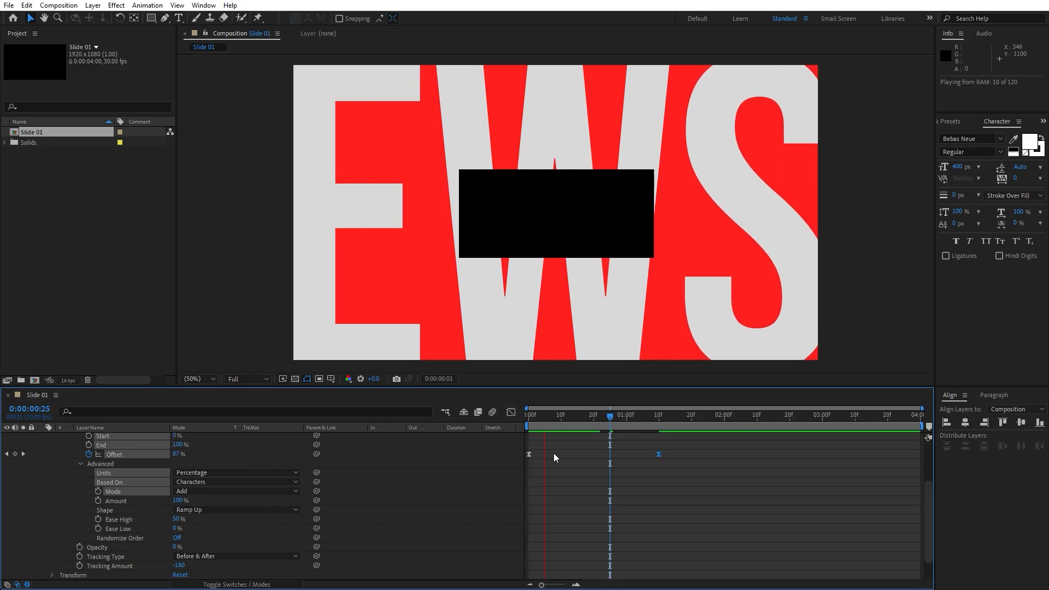
click(567, 420)
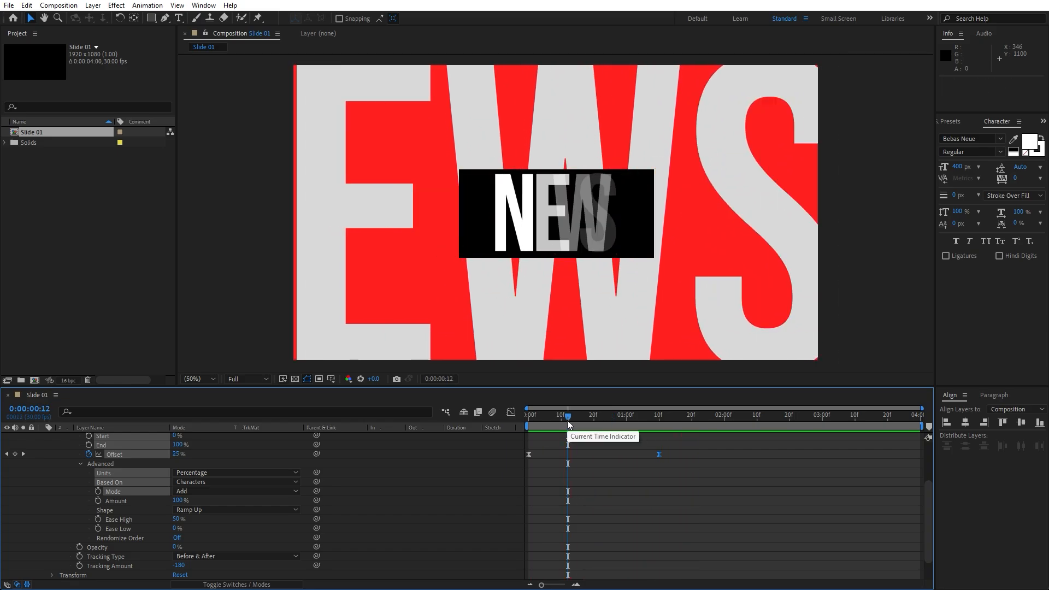
key(space)
- Collapse the NEWS 2 layer and move the Text BG layer's anchor point to the middle of the black box's left edge
scroll(111, 496, up, 4)
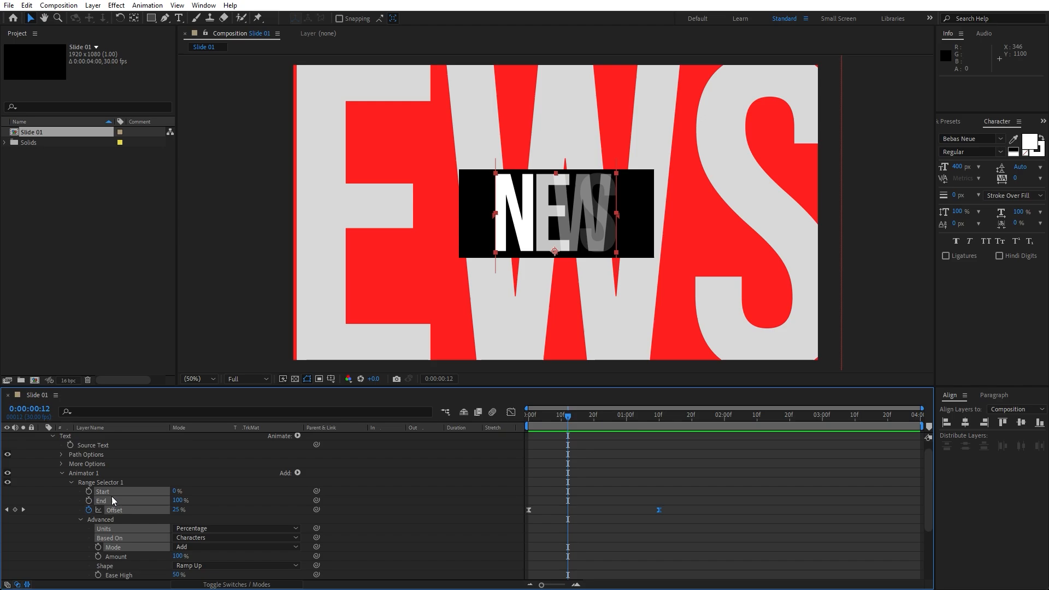
click(42, 437)
click(120, 517)
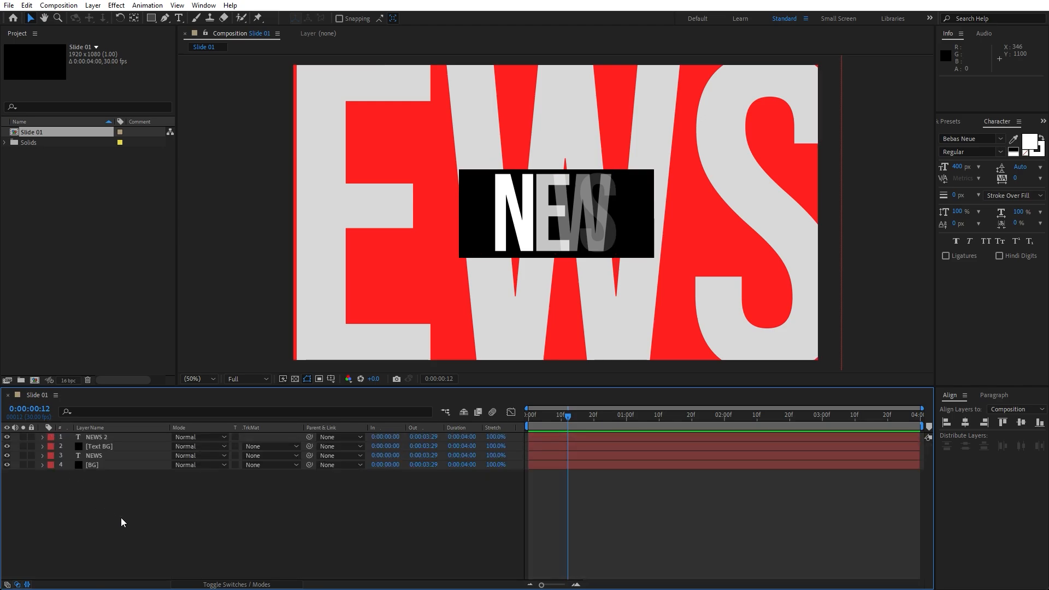
click(114, 446)
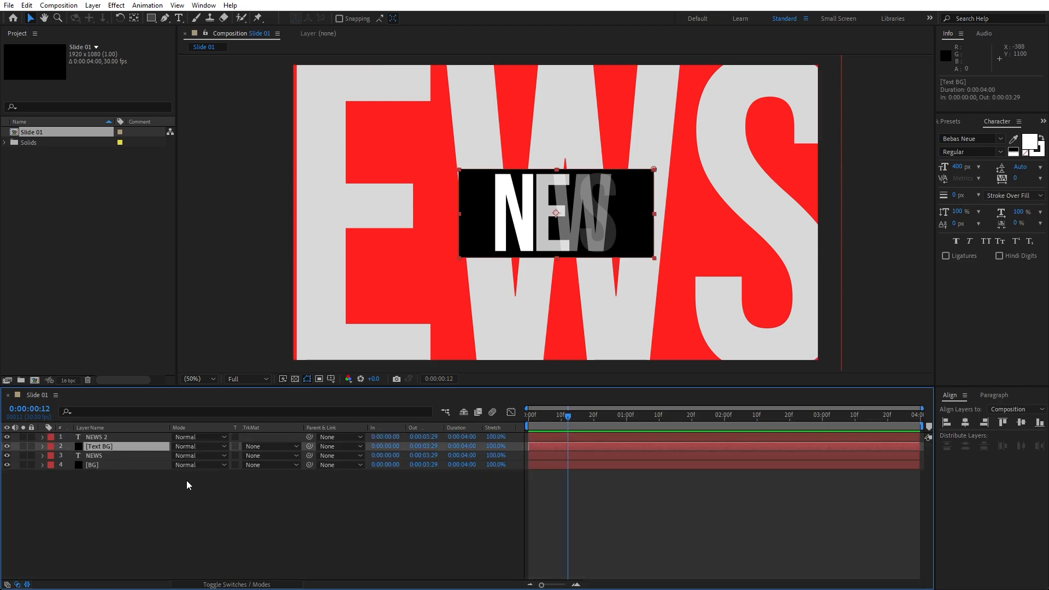
click(134, 19)
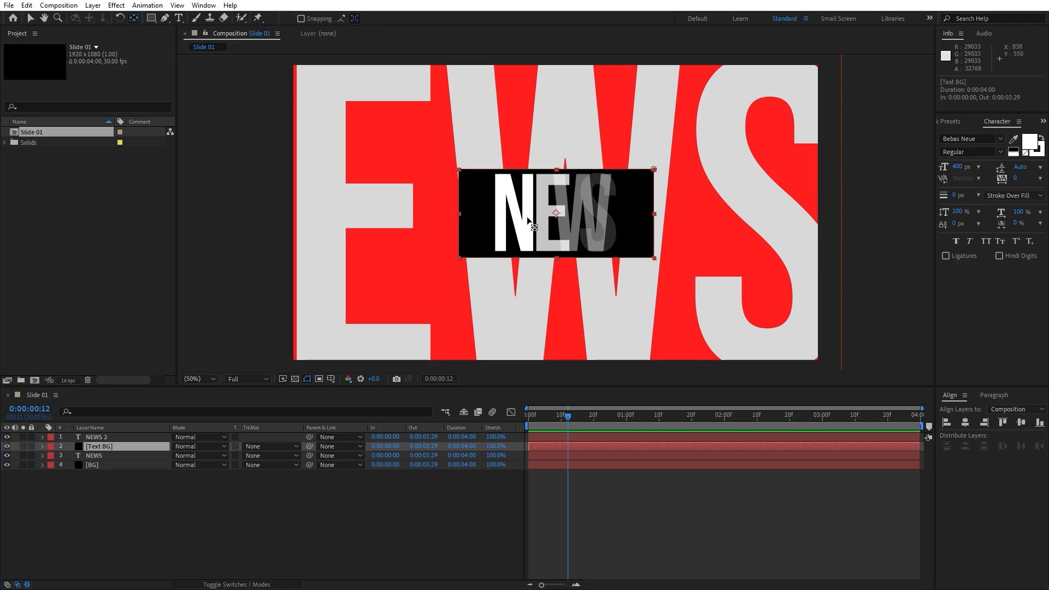
drag(556, 213, 462, 214)
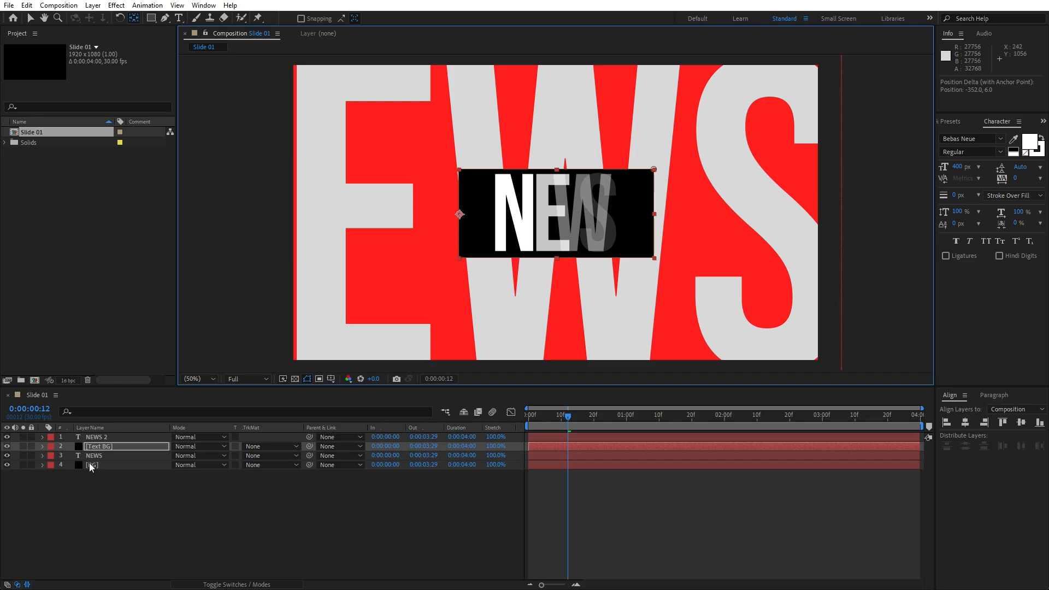
- Keyframe the Text BG layer's Scale at 0:00:00:00 and add a 100% Scale keyframe at 0:00:01:00
click(107, 446)
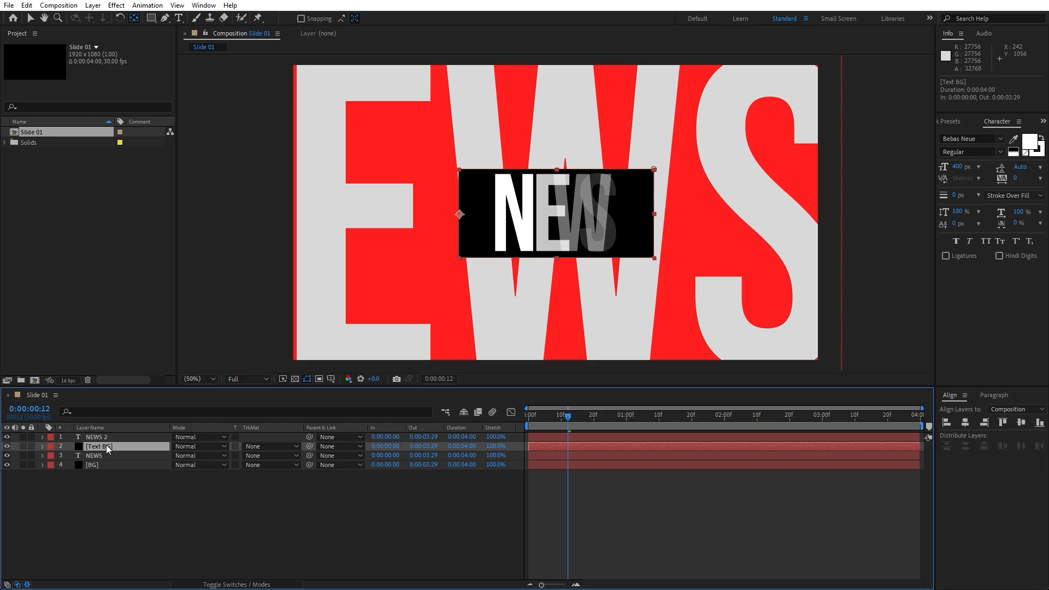
click(43, 446)
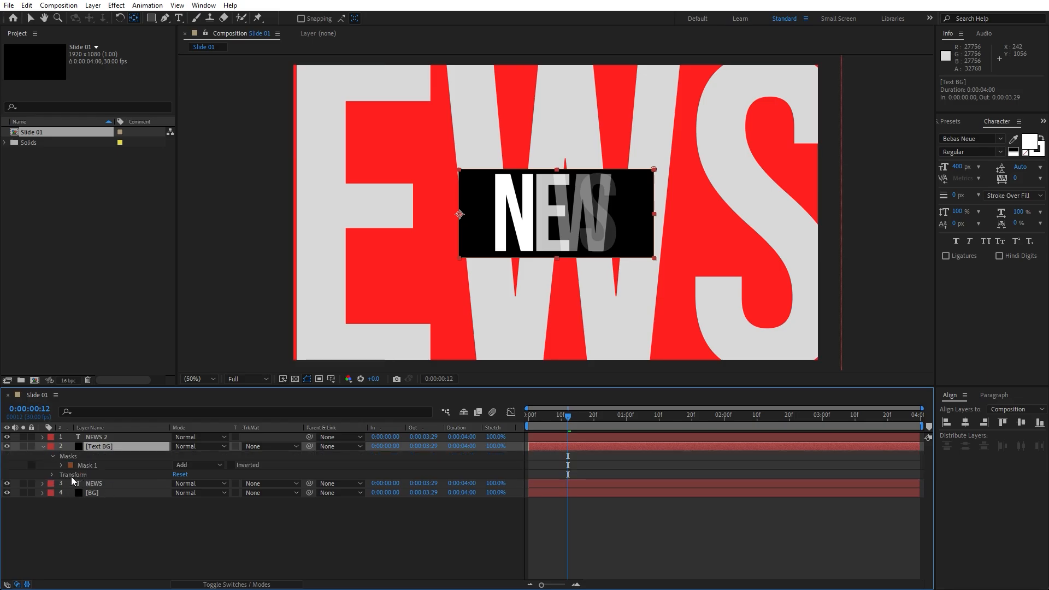
click(53, 474)
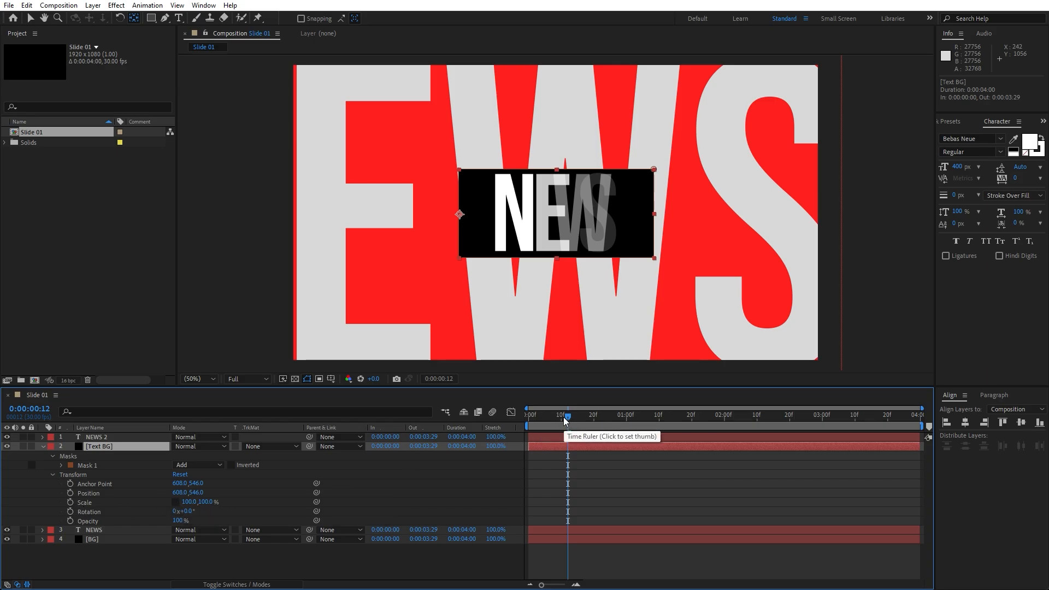
drag(566, 419, 528, 418)
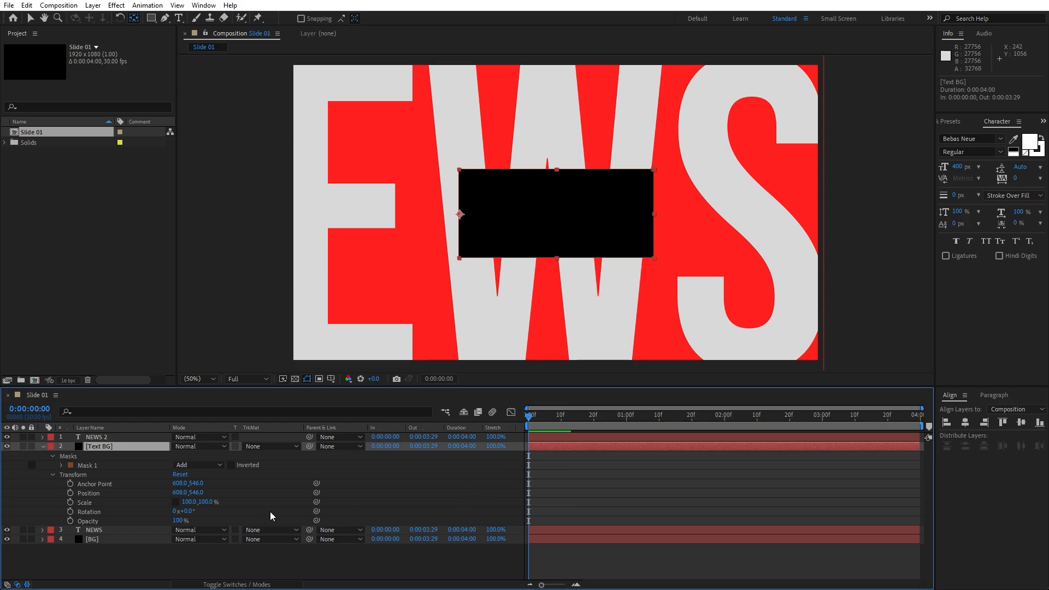
click(70, 502)
drag(534, 425, 628, 433)
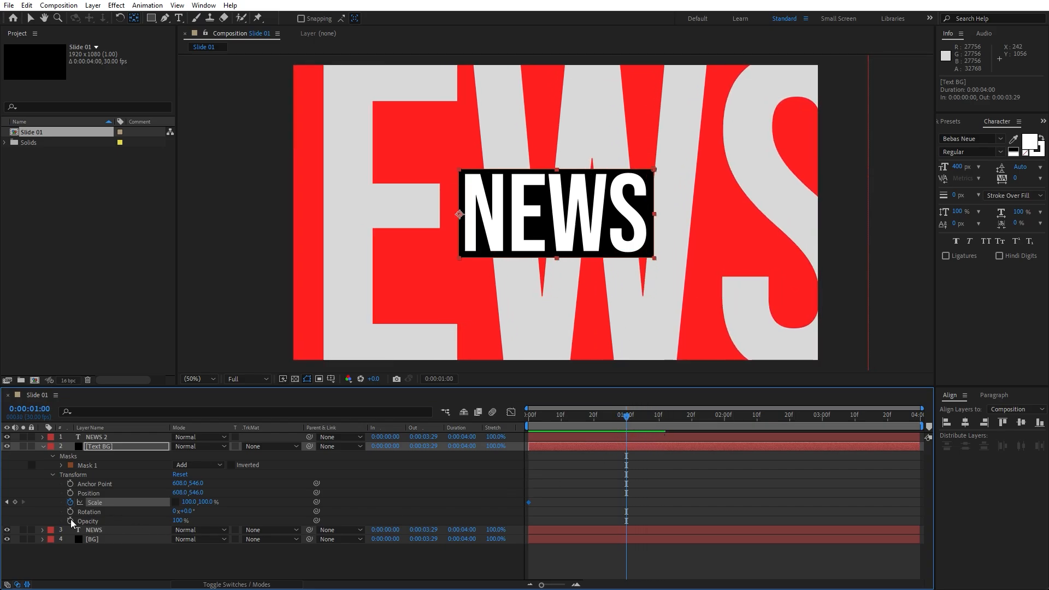
click(15, 502)
- Unlink the Text BG layer's Scale dimensions, set the horizontal scale to 0% at 0:00:00:00 and preview the box's growth
key(Home)
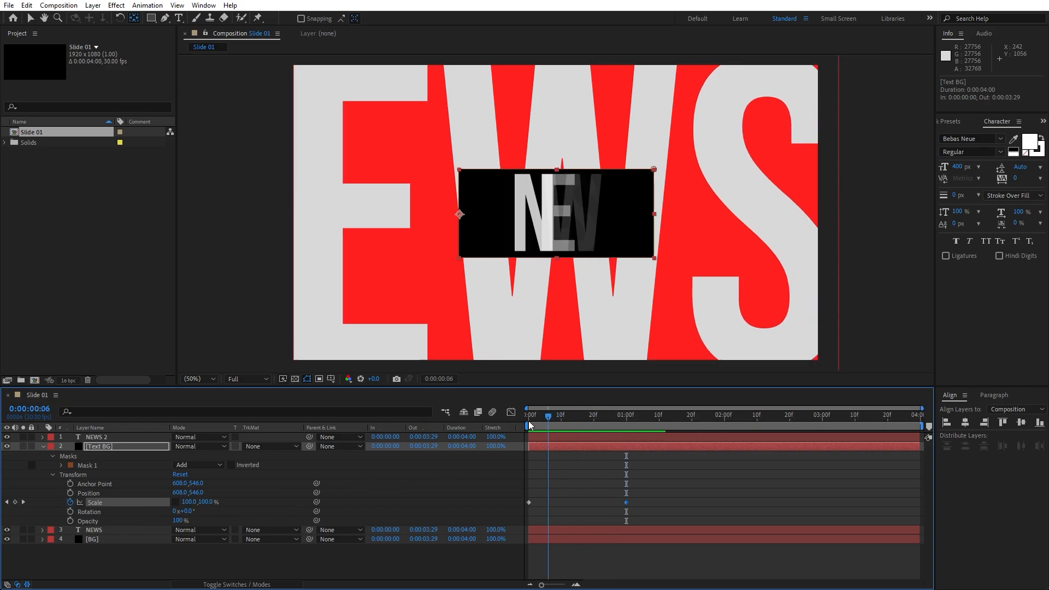
click(188, 502)
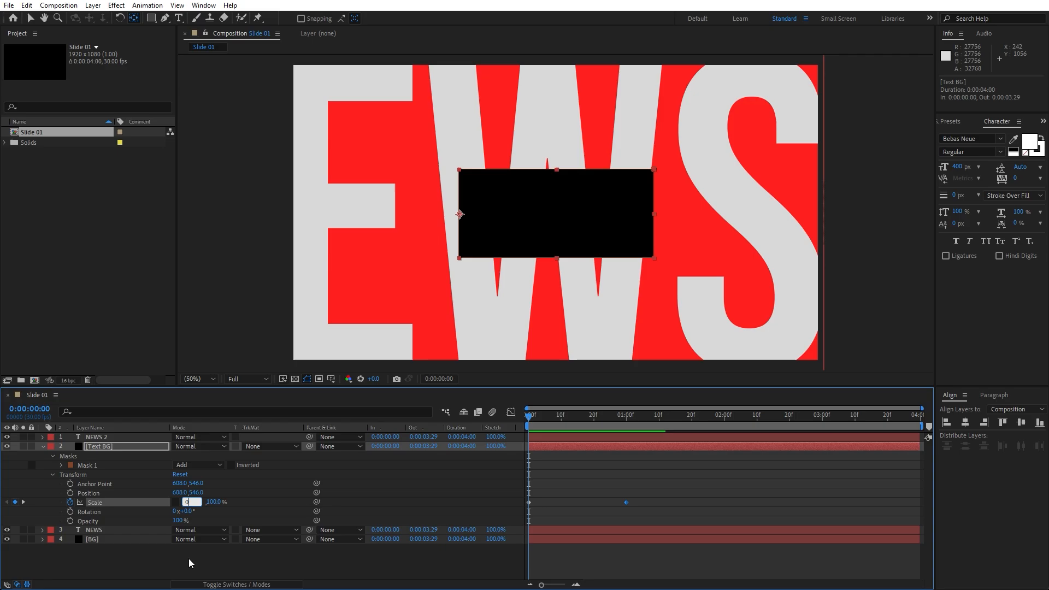
text(0)
key(Return)
key(space)
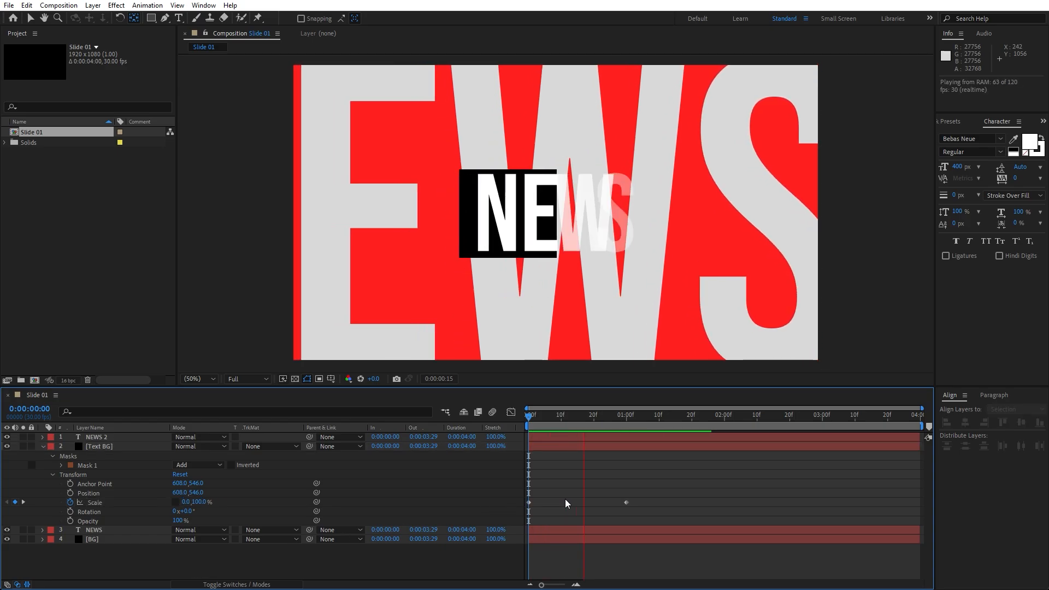
click(532, 417)
drag(532, 418, 597, 423)
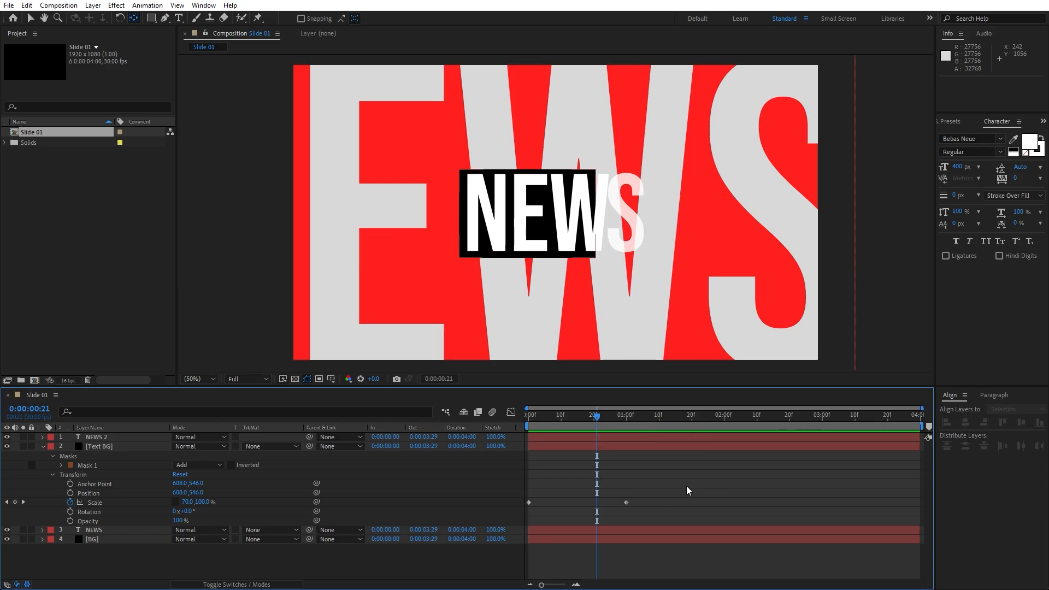
- Apply Easy Ease to both Text BG Scale keyframes, stretch the last one's speed handle toward the start and preview the animation
drag(686, 487, 474, 532)
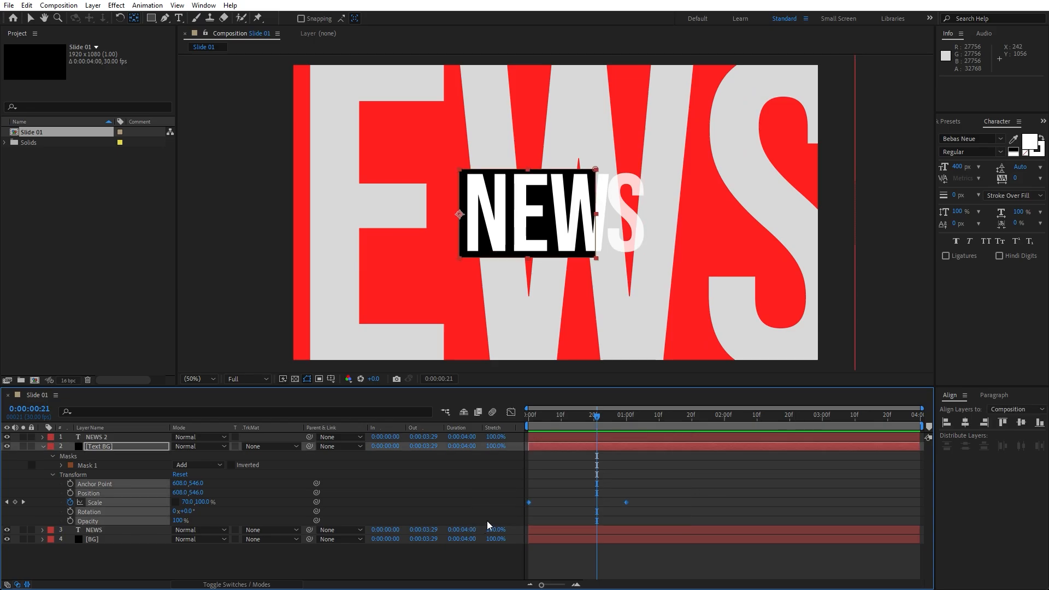
key(F9)
click(511, 412)
drag(670, 525, 576, 553)
click(510, 413)
key(space)
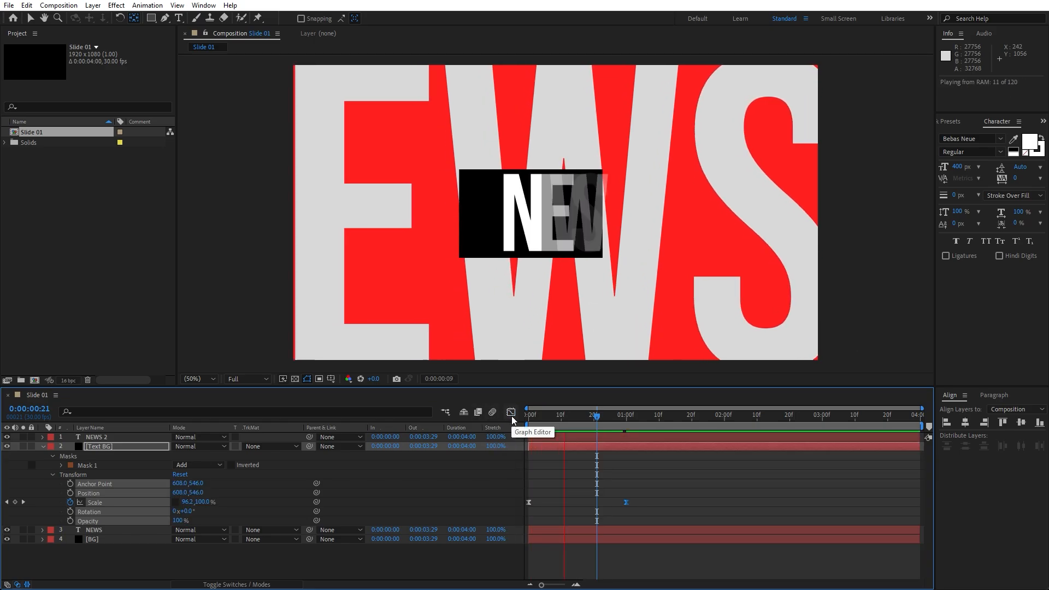
click(552, 415)
key(space)
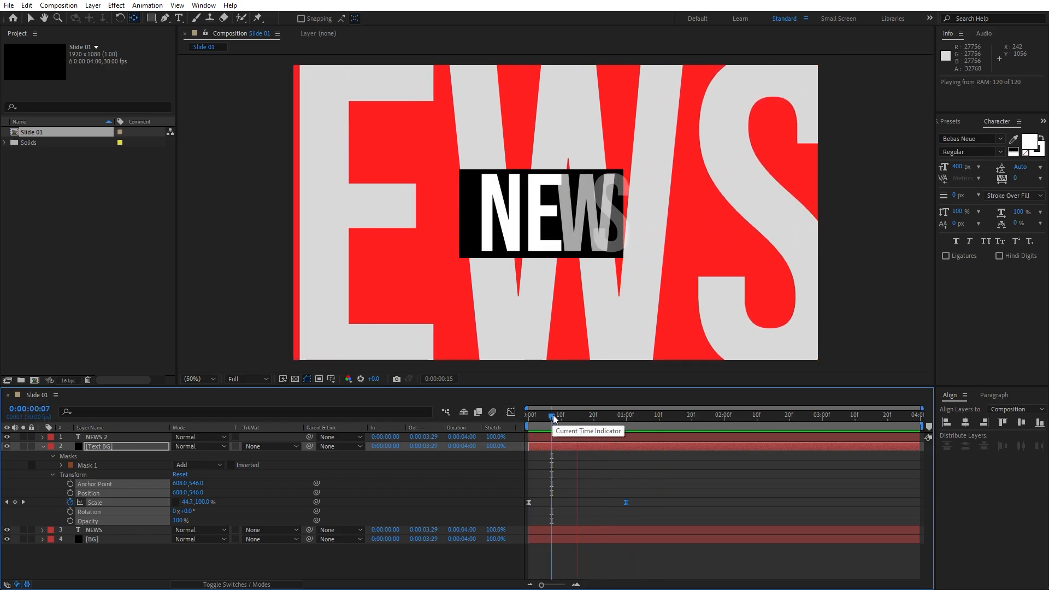
key(space)
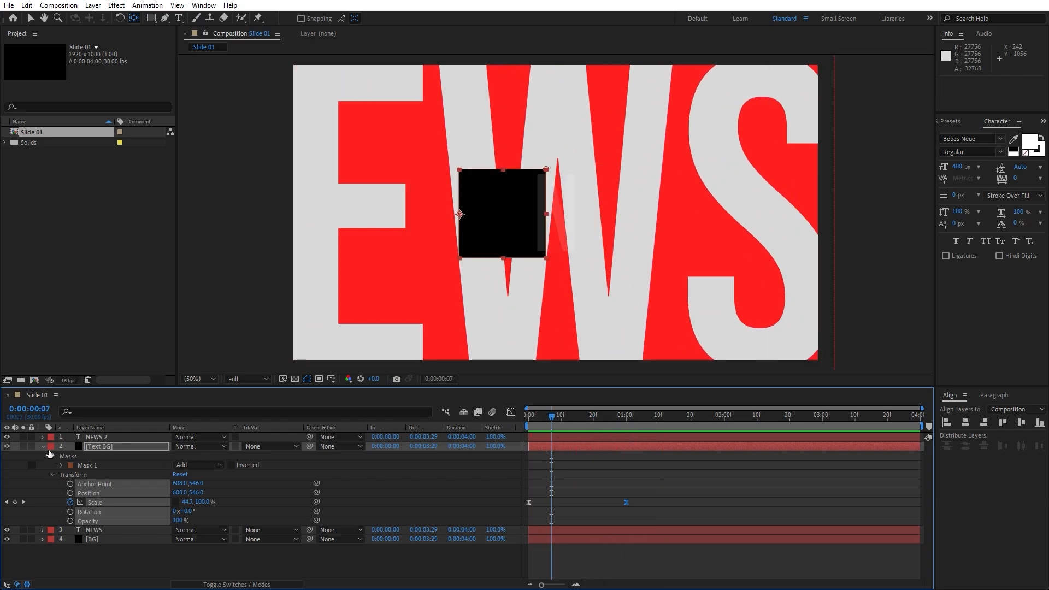
- Check the small NEWS text against the growing black box up to 0:00:00:23 and collapse the Text BG layer
key(Page_Down)
key(Page_Down)
key(Page_Down)
key(Page_Down)
key(Page_Down)
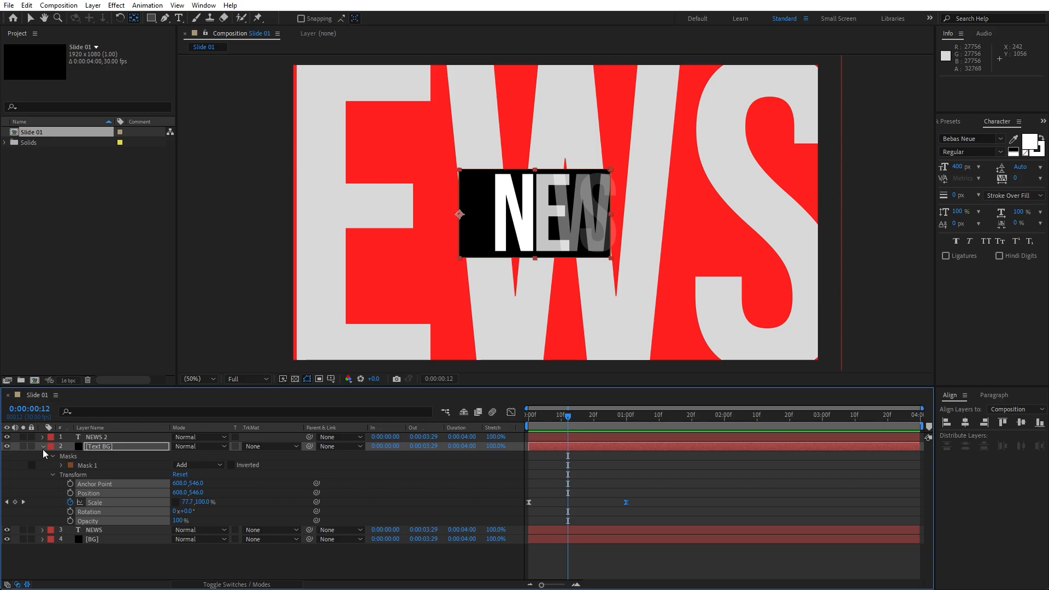
click(44, 447)
click(109, 438)
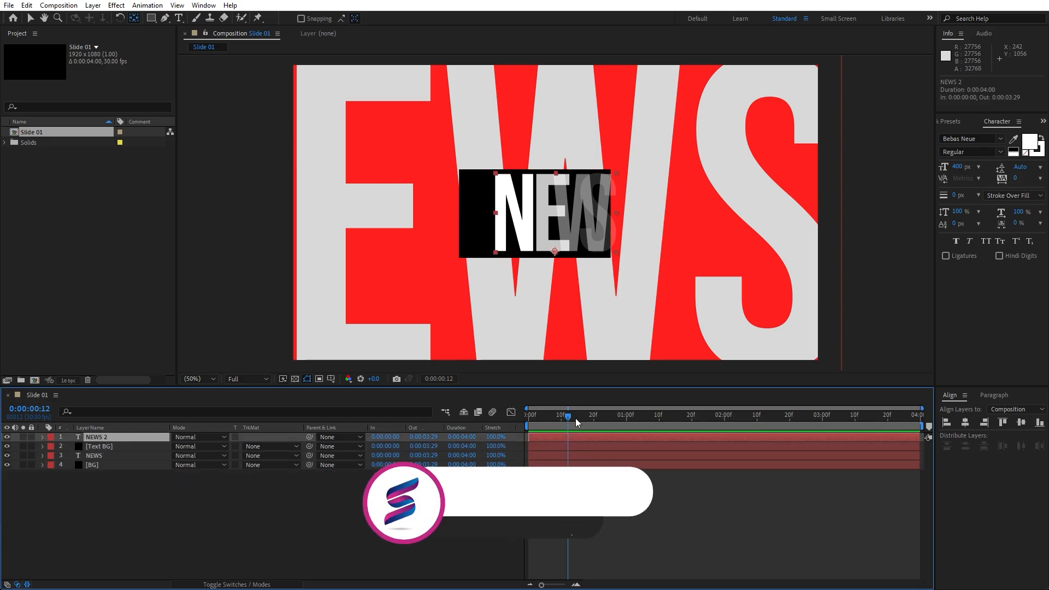
click(603, 418)
- Duplicate the Text BG layer, place the copy above NEWS 2 and rename it Text Matte
click(101, 449)
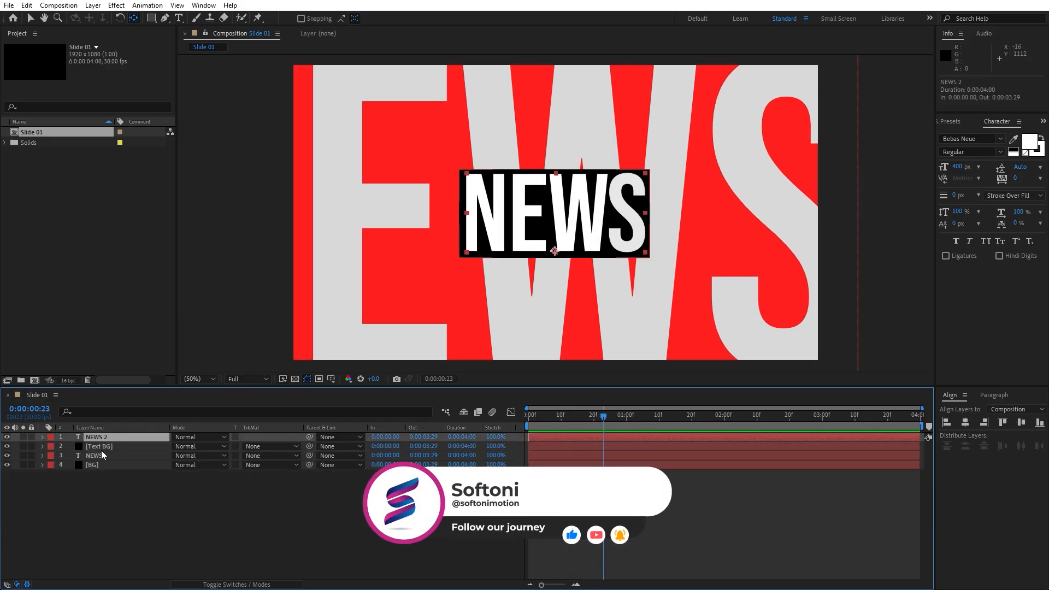
key(ctrl+d)
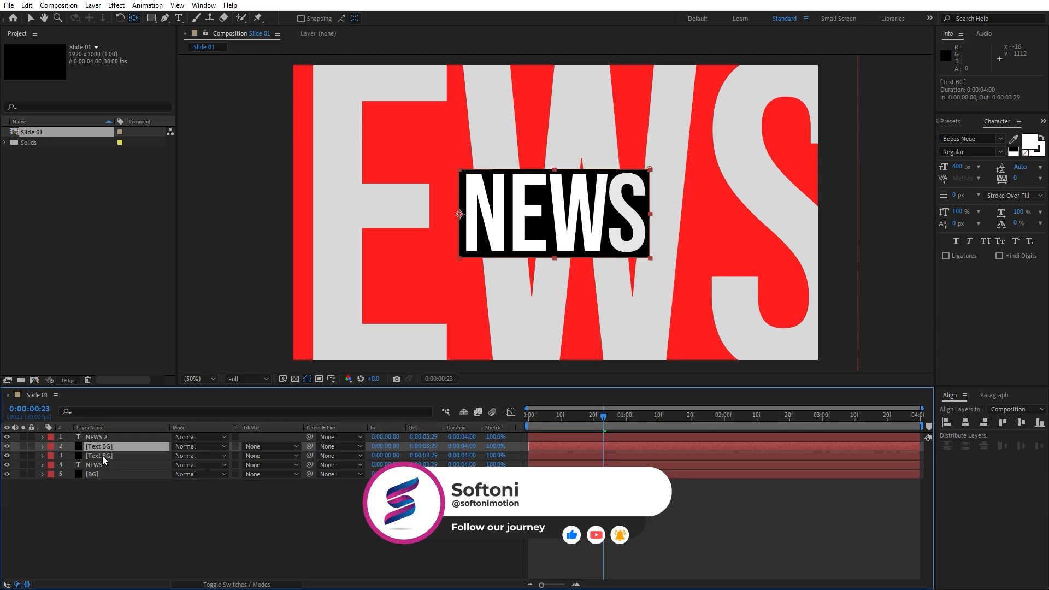
drag(103, 447, 110, 435)
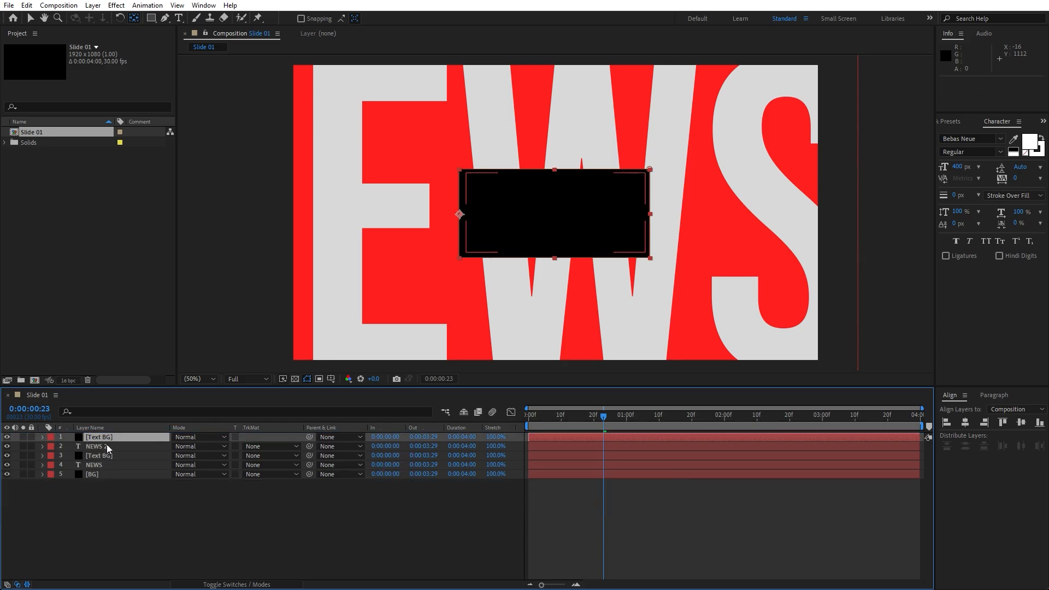
key(Return)
text(Text Matte)
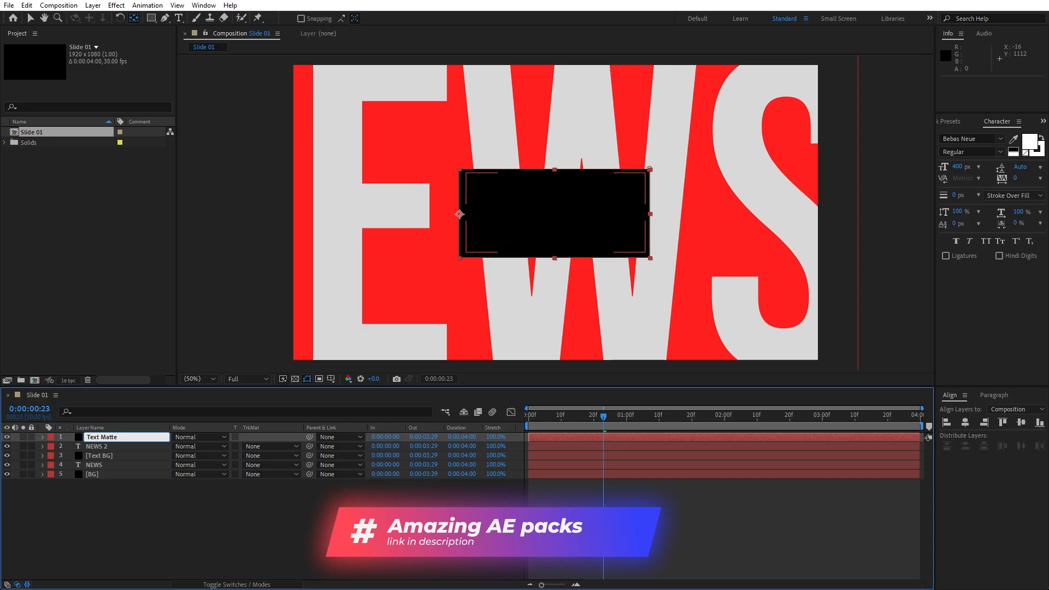
key(Return)
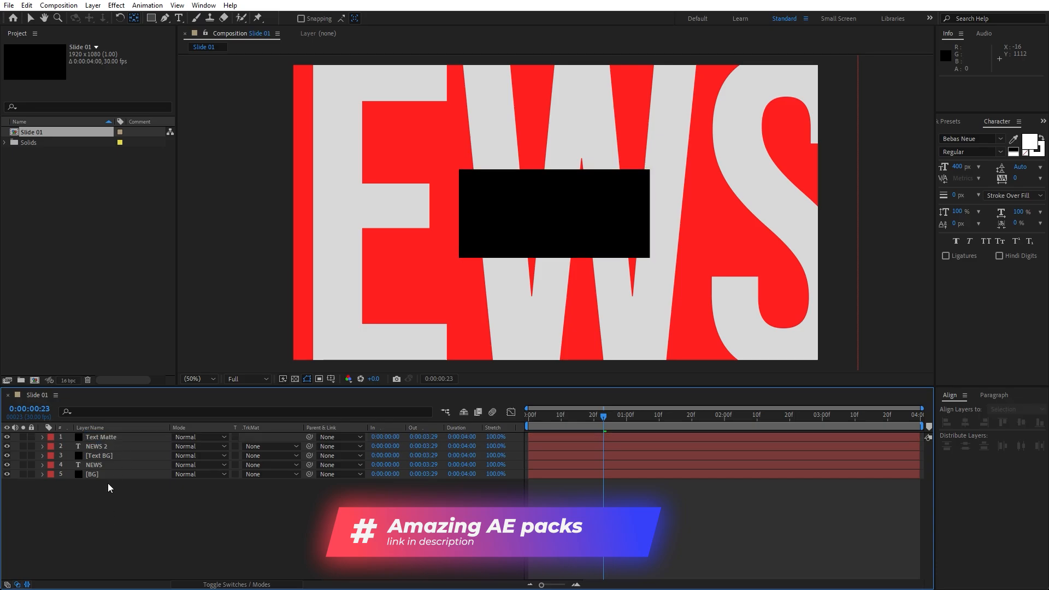
- Set the NEWS 2 layer's track matte to Alpha Matte "Text Matte" and preview the reveal from the start
click(106, 446)
click(249, 447)
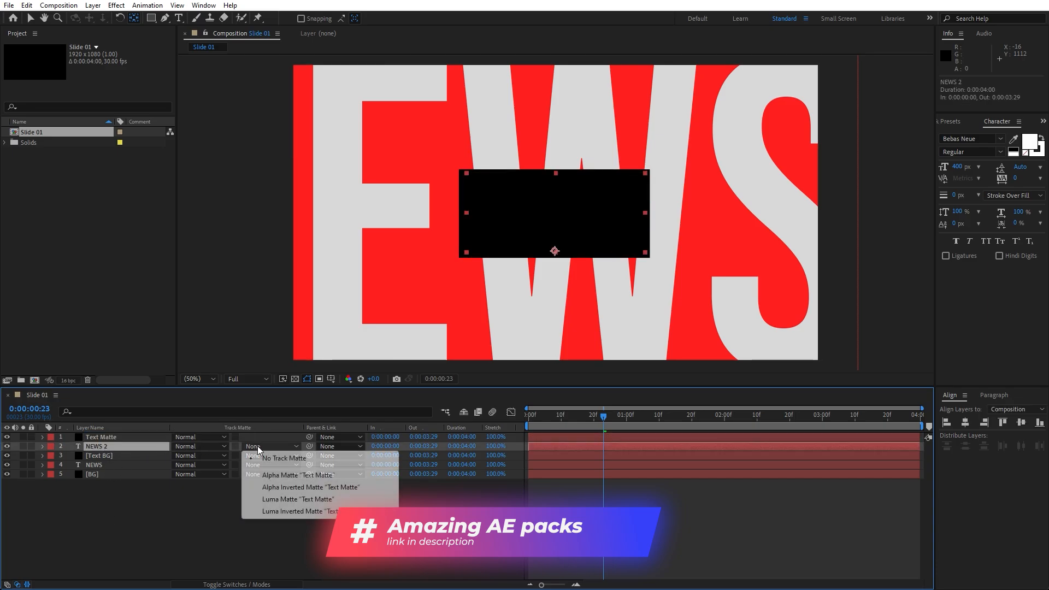
click(274, 475)
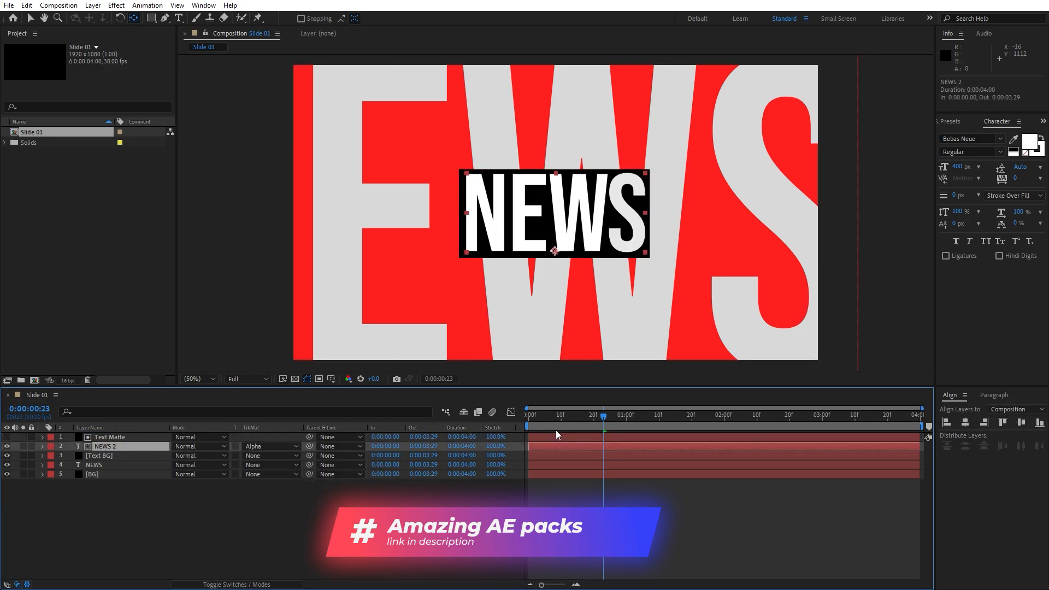
click(526, 421)
drag(527, 421, 629, 427)
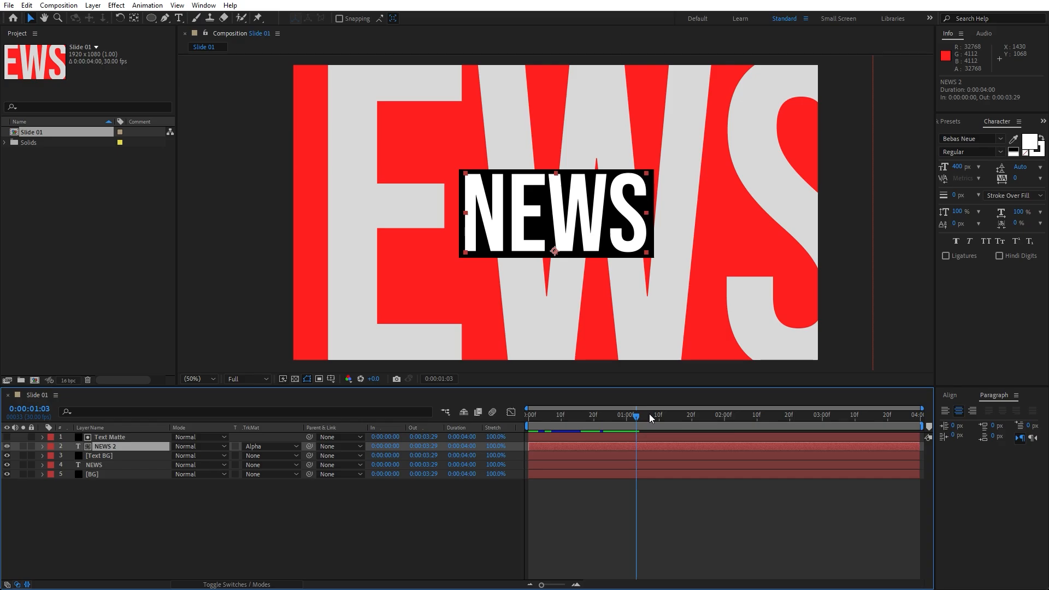
- Hide the NEWS 2 and NEWS layers and add an OPENER text just below the black box
click(178, 499)
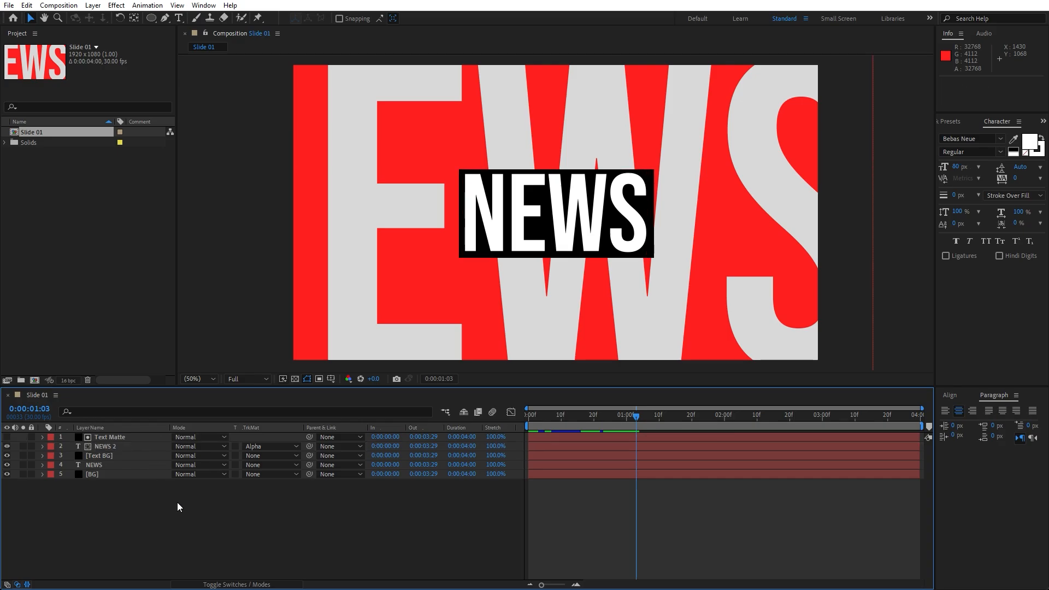
click(6, 445)
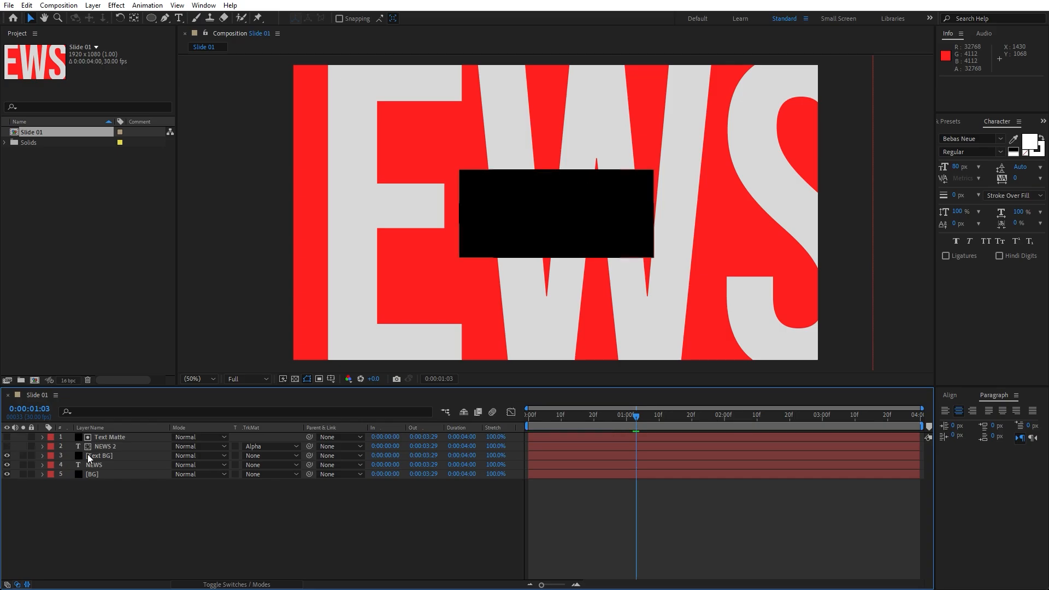
click(7, 465)
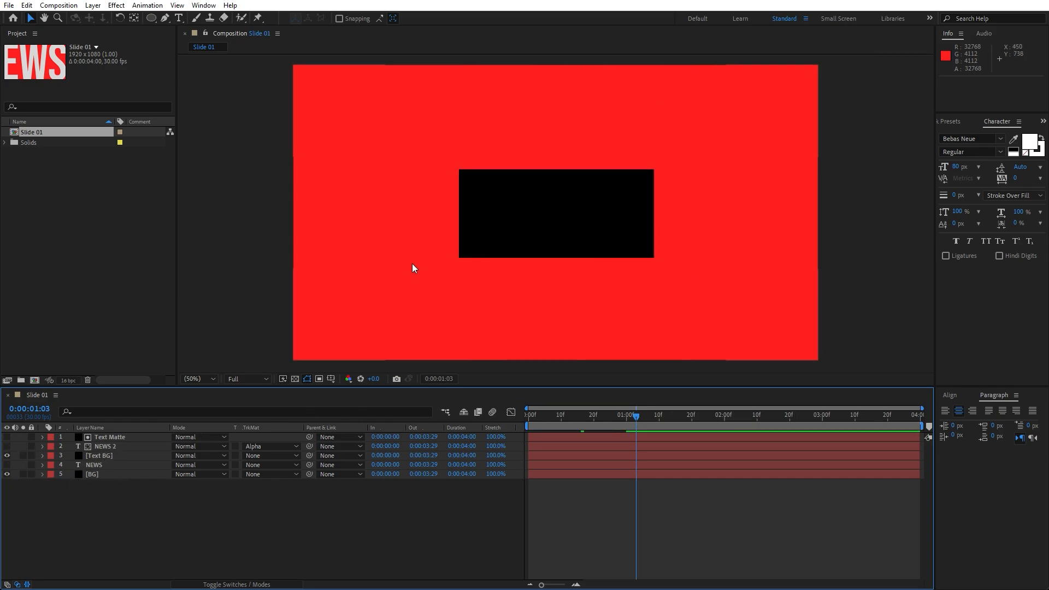
click(179, 19)
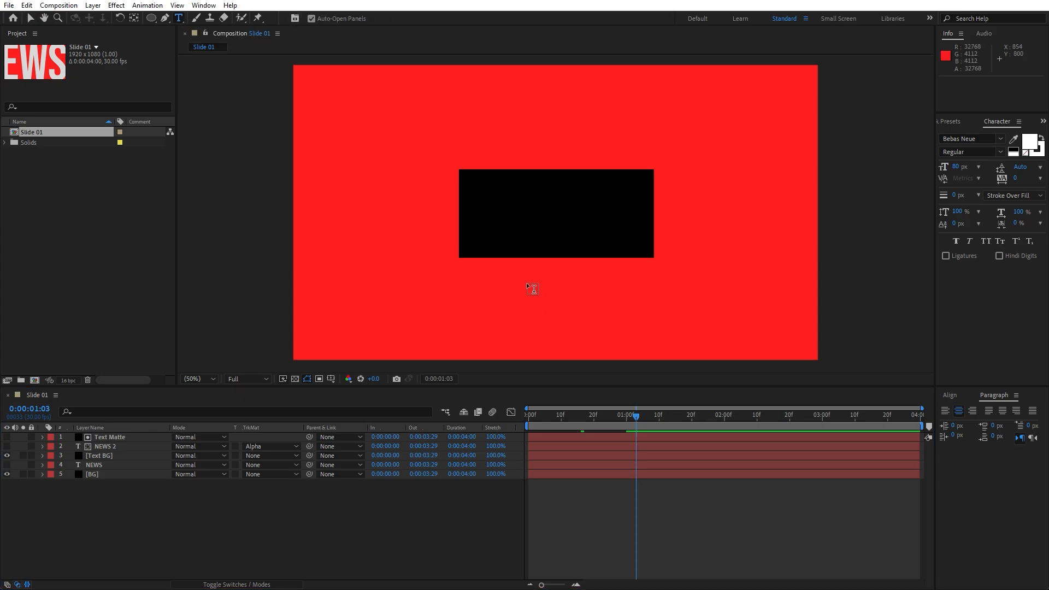
click(529, 272)
text(OPENER)
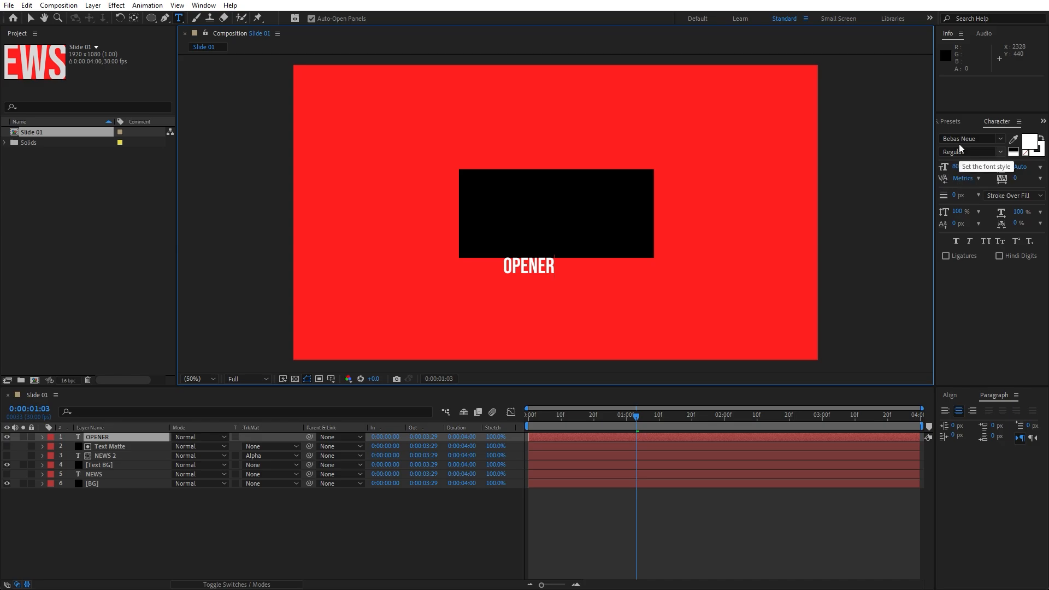
click(172, 514)
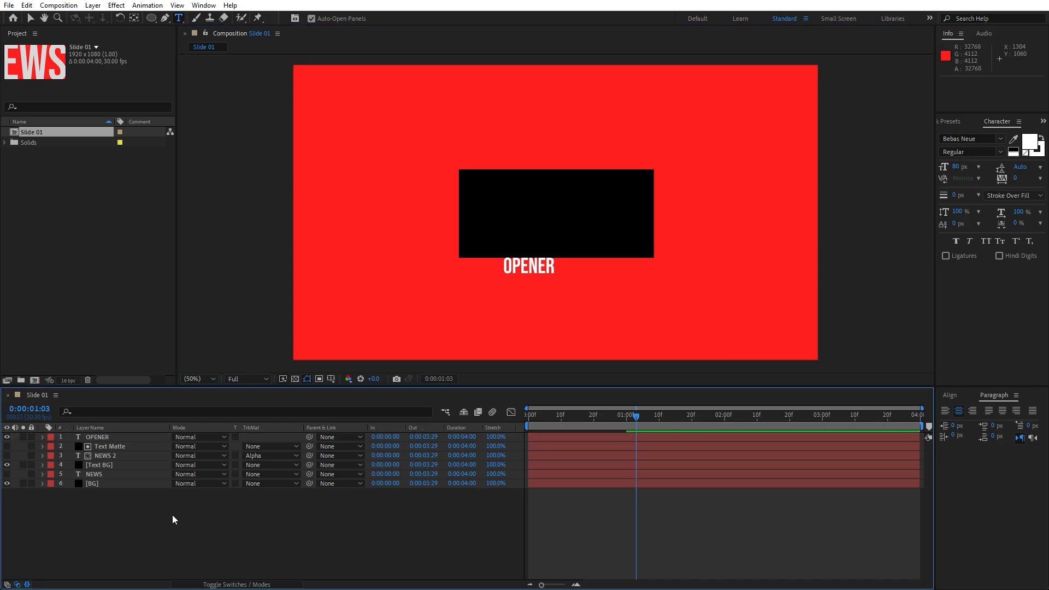
- Center the OPENER text horizontally in the composition and check its paragraph alignment
click(110, 437)
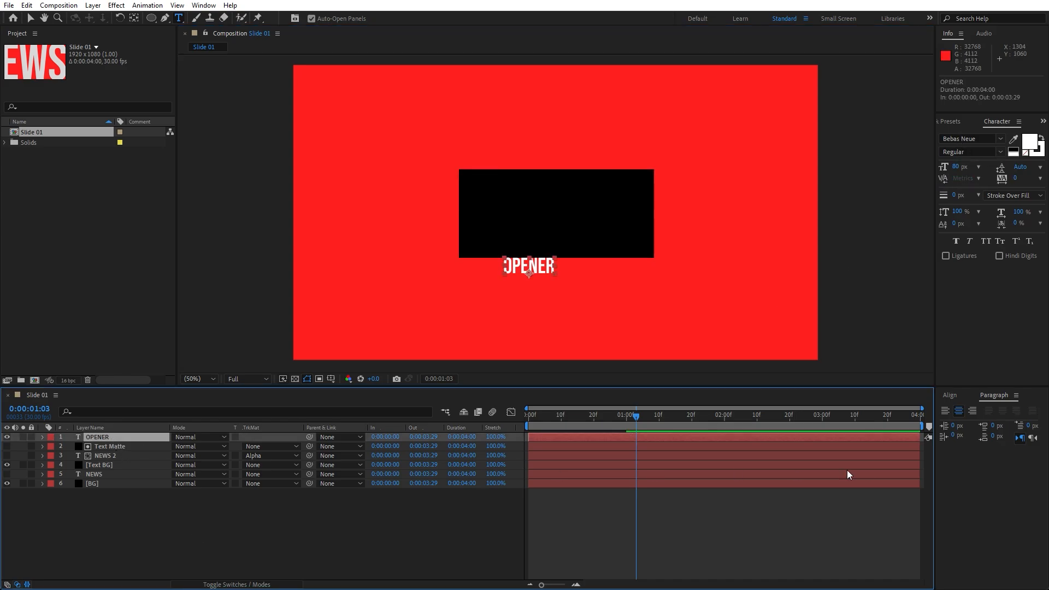
click(951, 394)
click(968, 422)
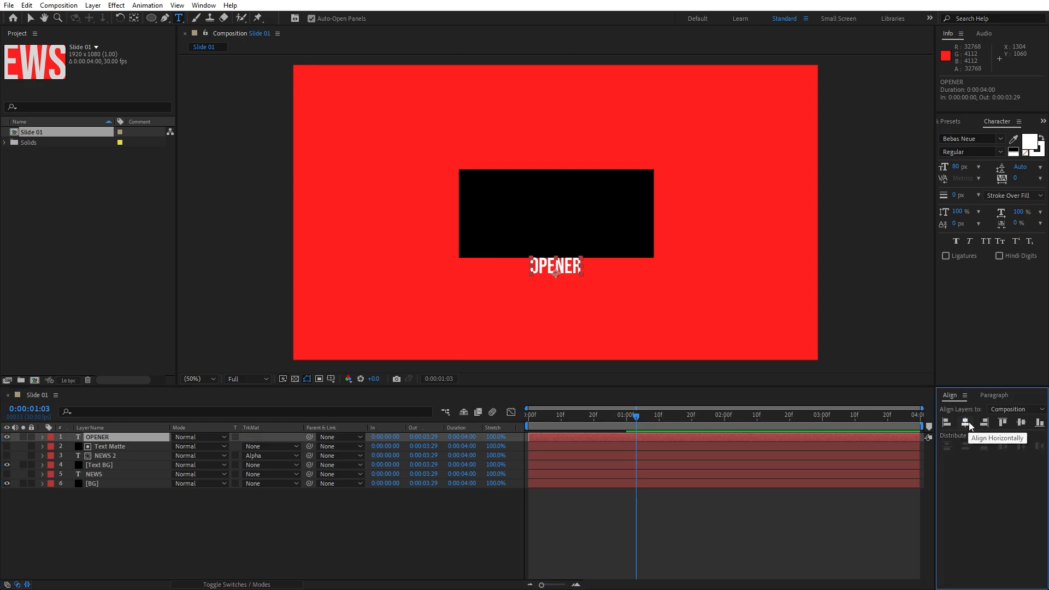
click(988, 395)
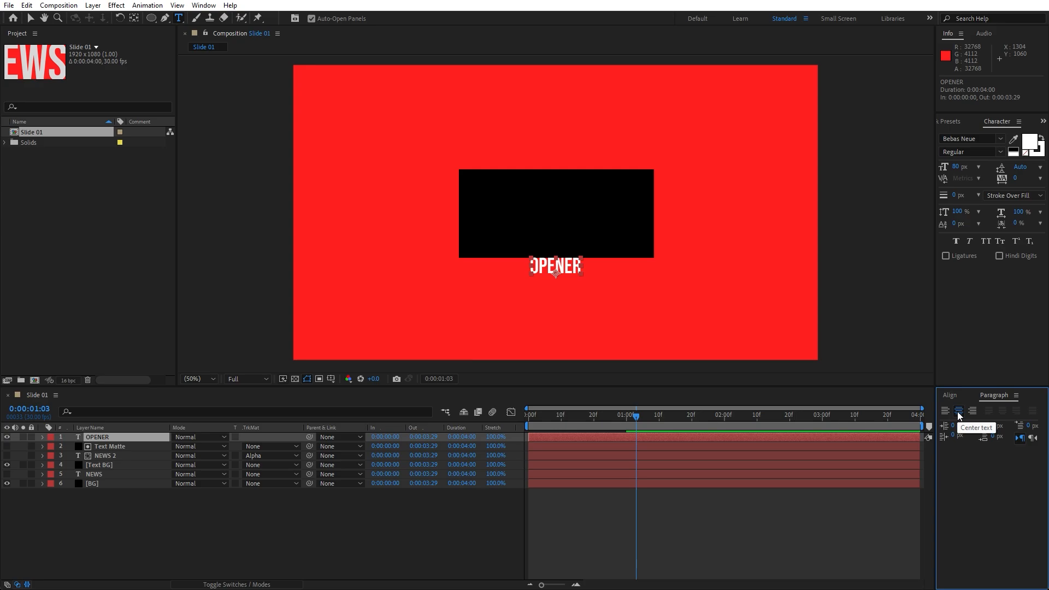
click(218, 541)
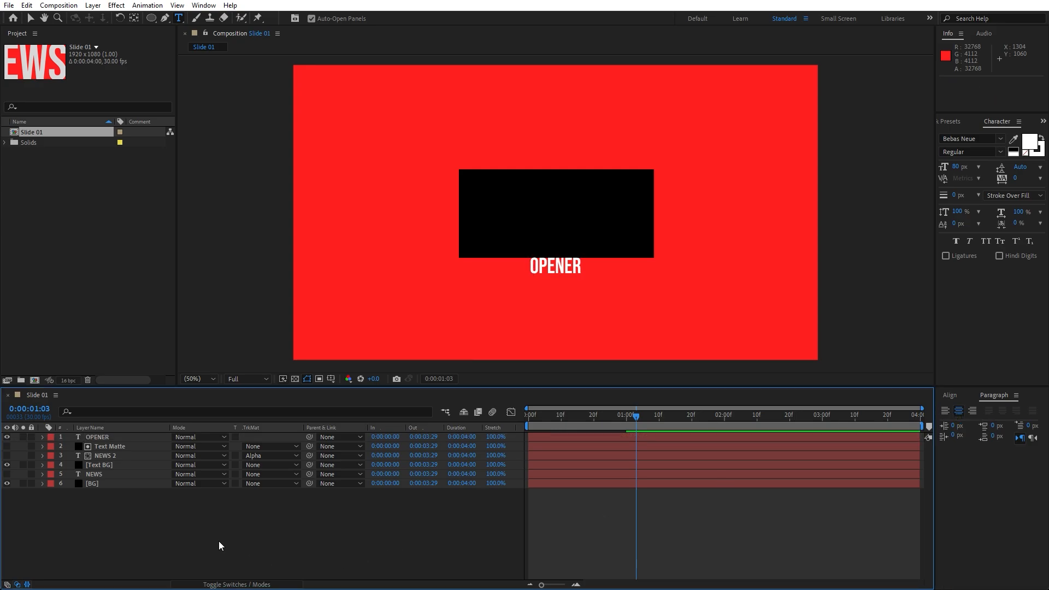
- Nudge the OPENER text down to Position 959.5, 782 and show the NEWS 2 and NEWS layers again
click(106, 436)
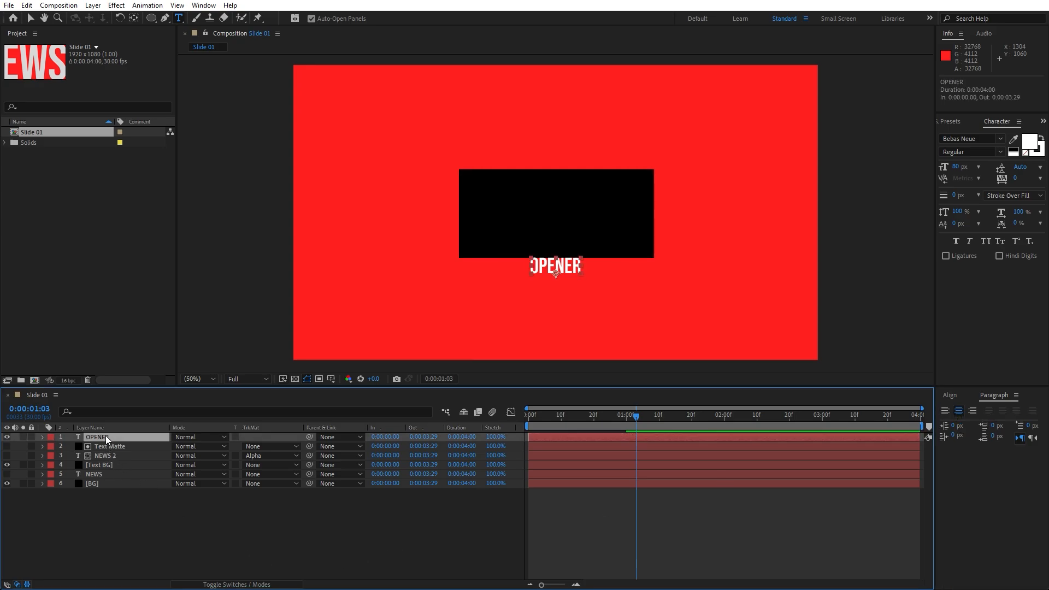
key(shift+Down)
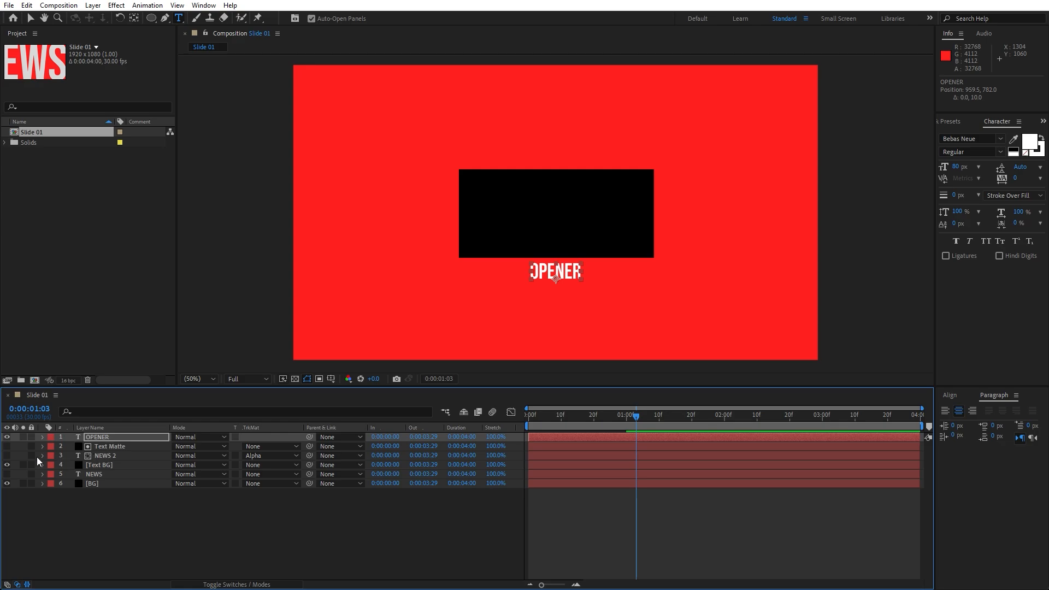
click(7, 456)
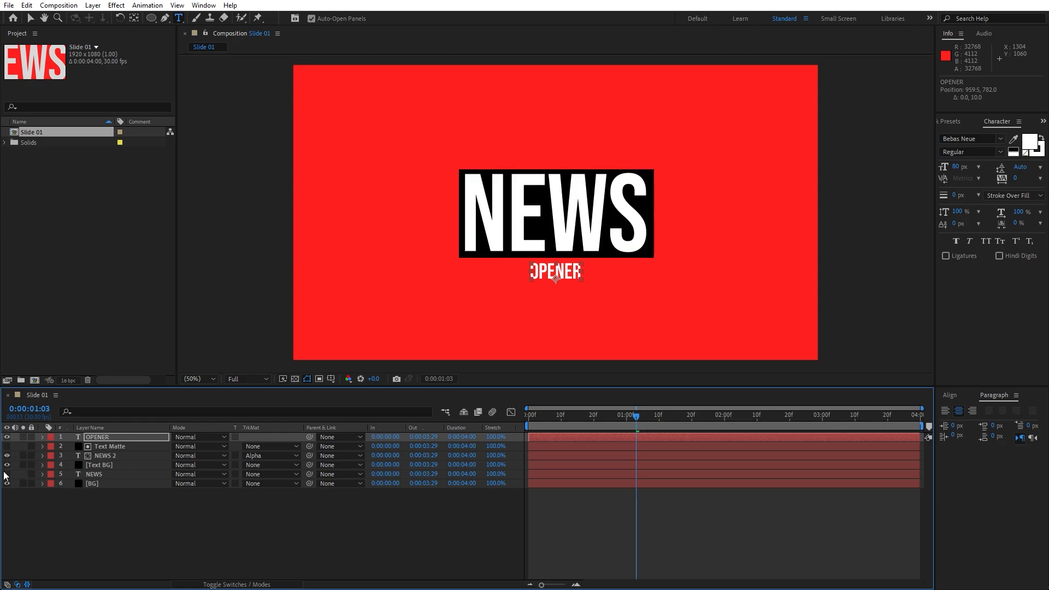
click(7, 474)
click(142, 522)
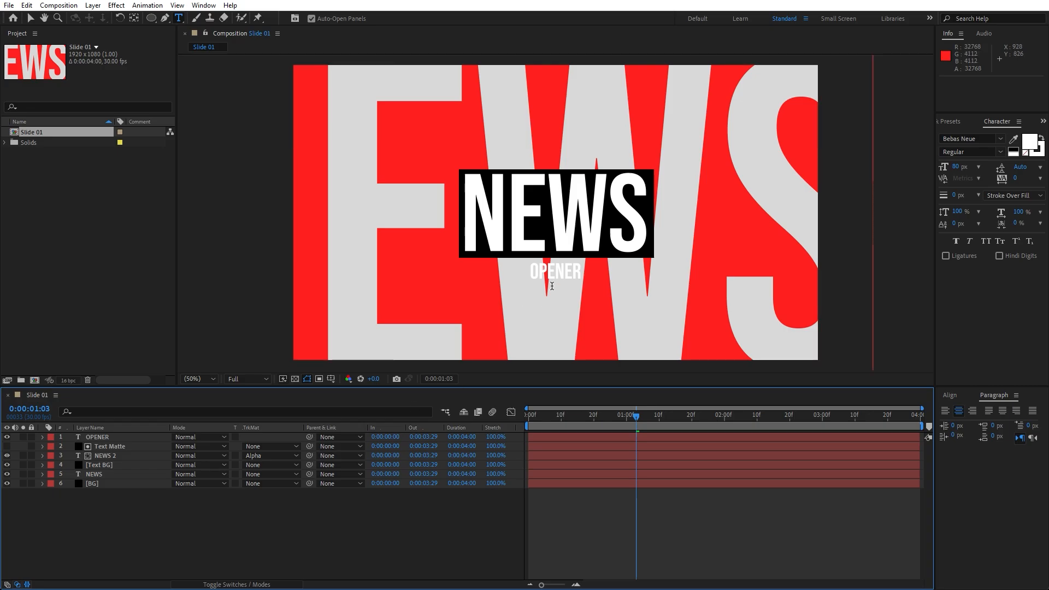
- Duplicate the Text BG layer, place the copy directly below OPENER and rename it Text BG 2
click(114, 464)
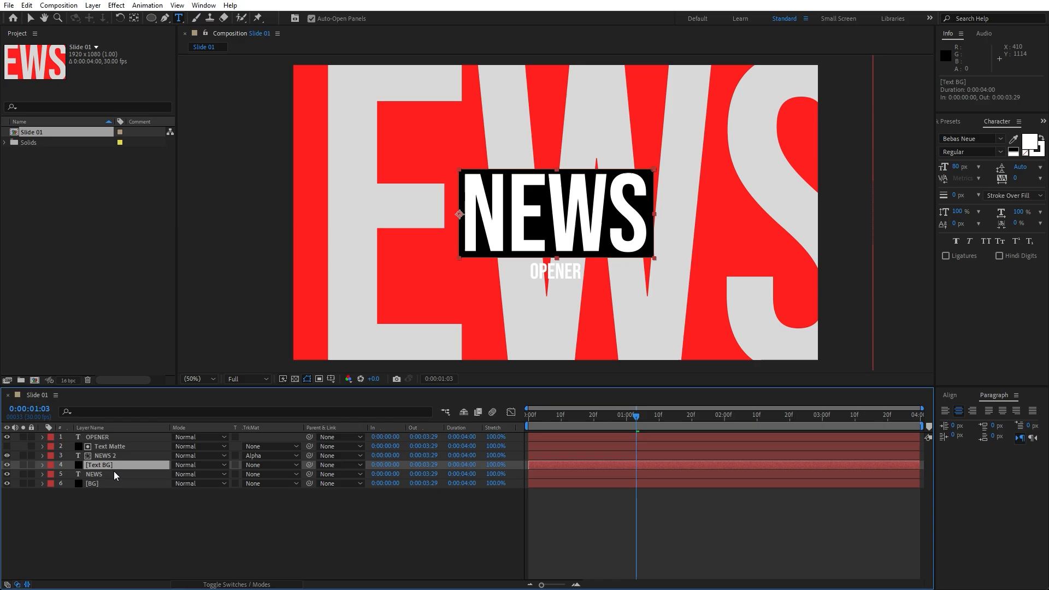
key(ctrl+d)
drag(103, 468, 124, 443)
key(Return)
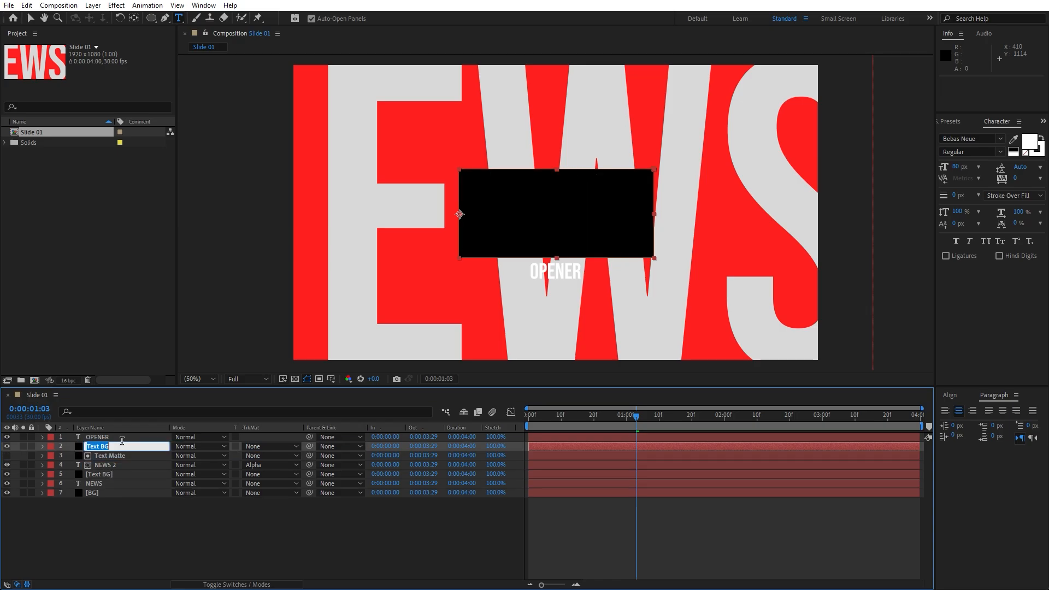
key(Return)
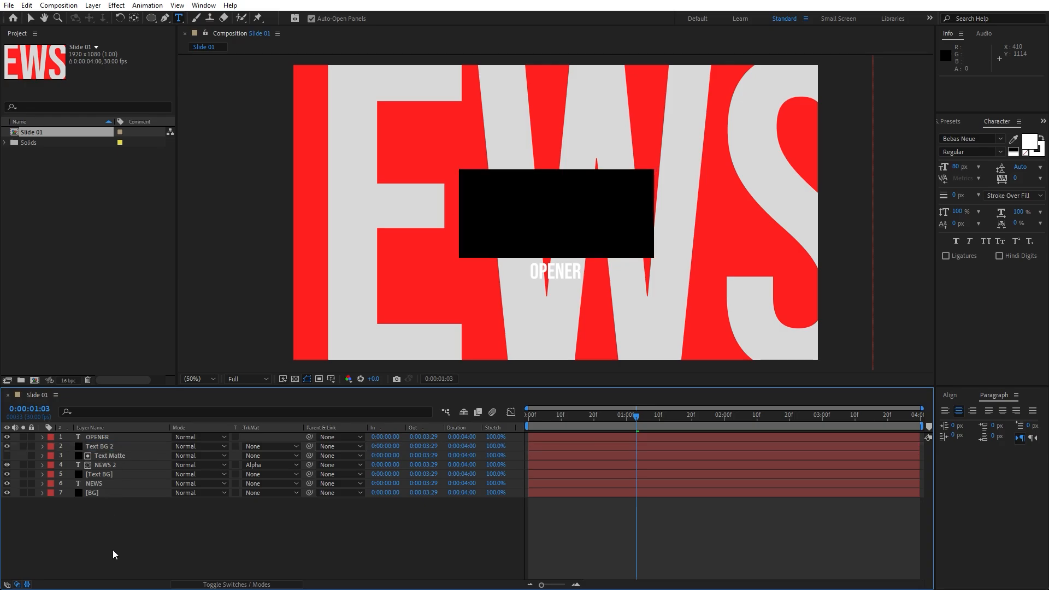
- Move the Text BG 2 box straight down behind the OPENER text, to Position 608, 726
key(shift+Down)
key(shift+Down)
key(shift+Down)
key(shift+Down)
key(shift+Down)
key(shift+Down)
key(shift+Down)
key(shift+Down)
key(shift+Down)
key(shift+Down)
key(shift+Down)
key(shift+Down)
key(shift+Down)
key(shift+Down)
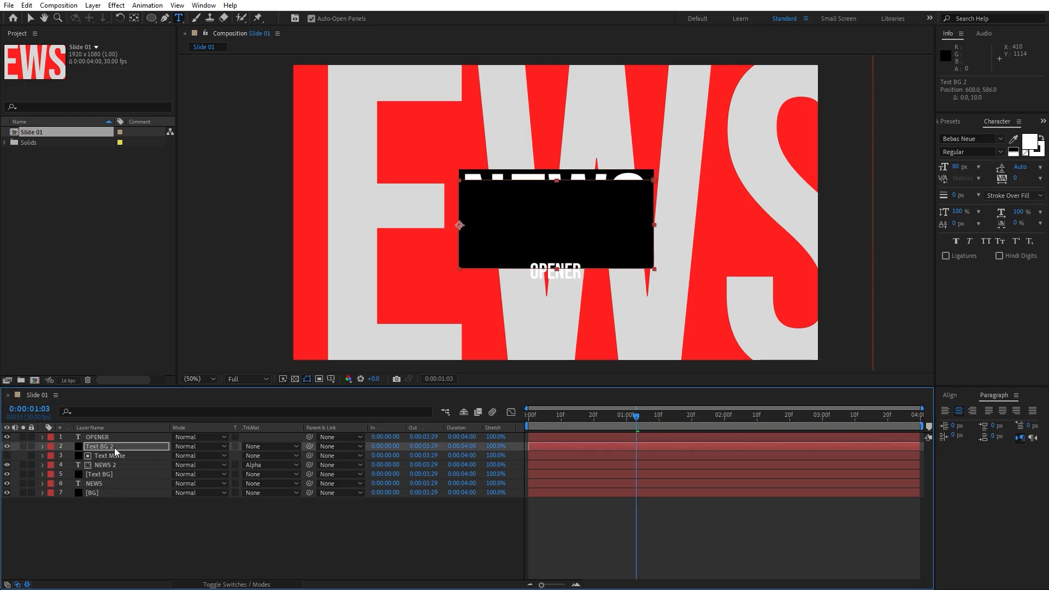
key(shift+Down)
key(shift+Down)
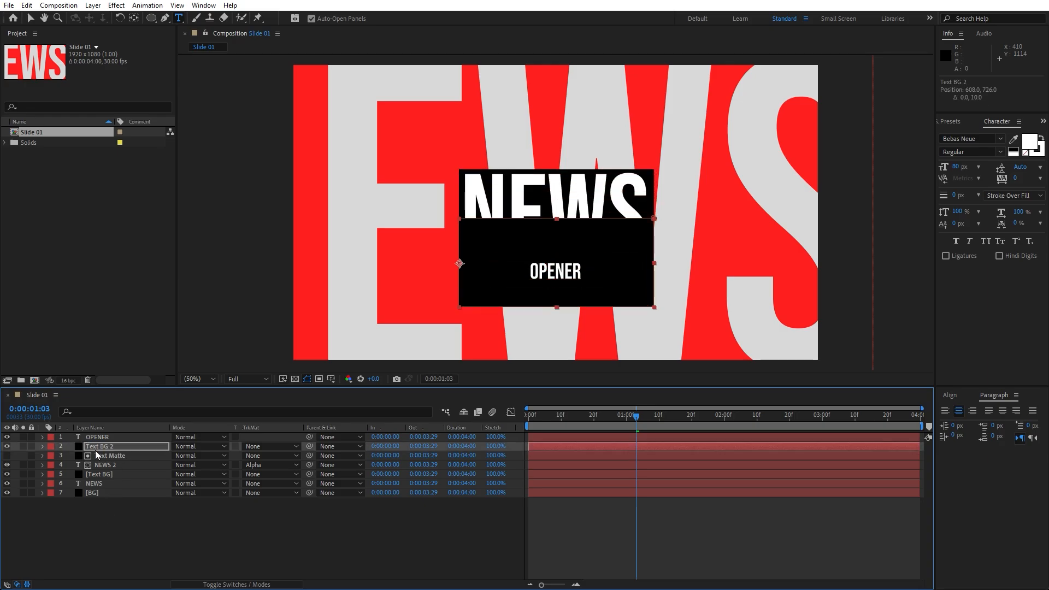
- Shrink the Text BG 2 box vertically from both edges into a thin strip behind OPENER, with a narrow gap below the NEWS box
click(98, 448)
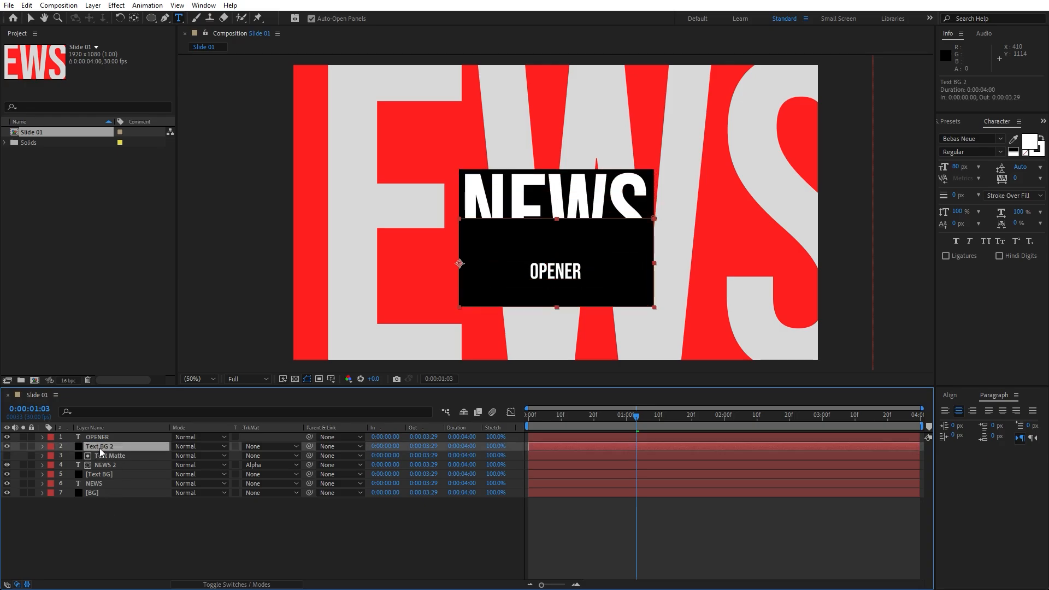
key(v)
click(557, 219)
drag(556, 218, 558, 261)
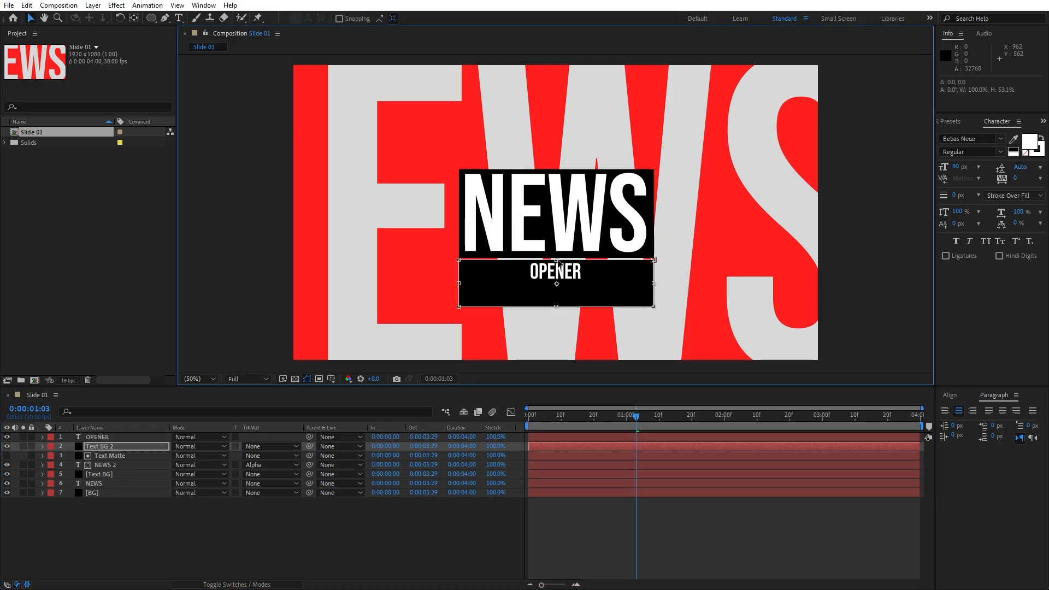
drag(556, 307, 556, 282)
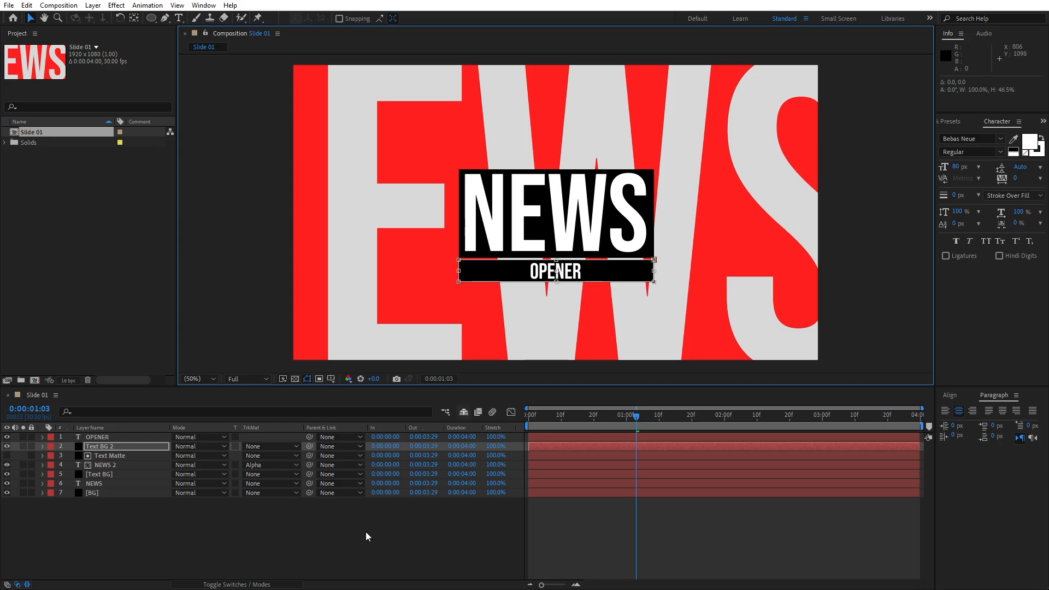
- Preview the slide's animation with the OPENER strip and expand the OPENER layer's properties
click(366, 553)
key(space)
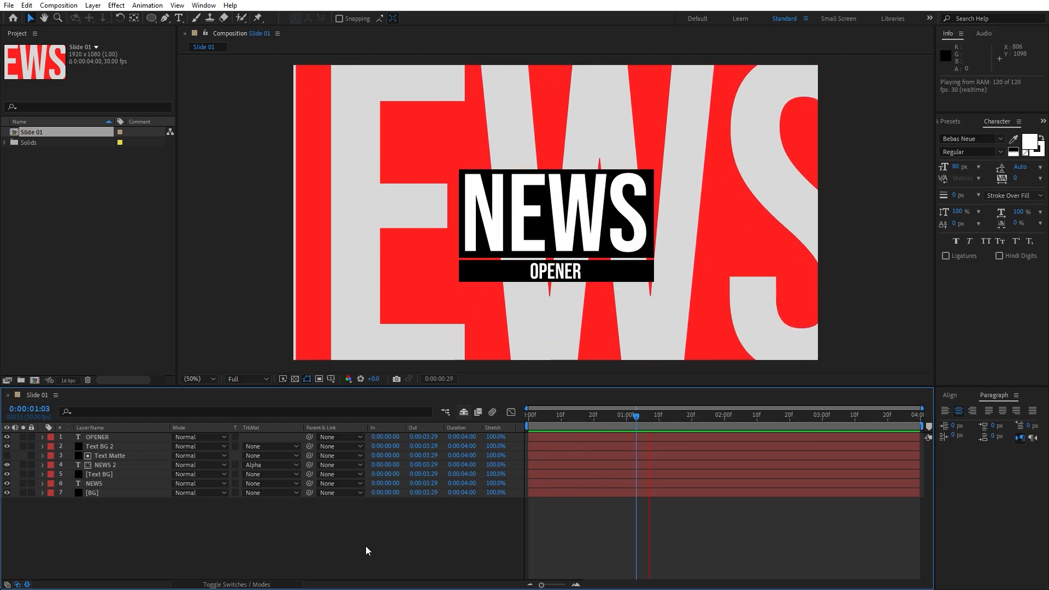
key(space)
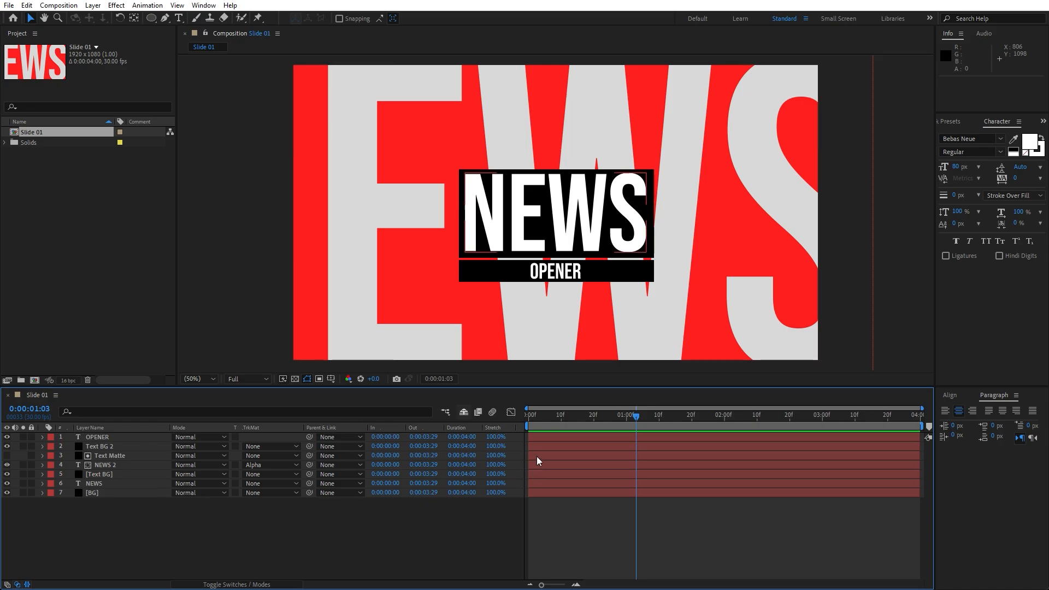
click(43, 437)
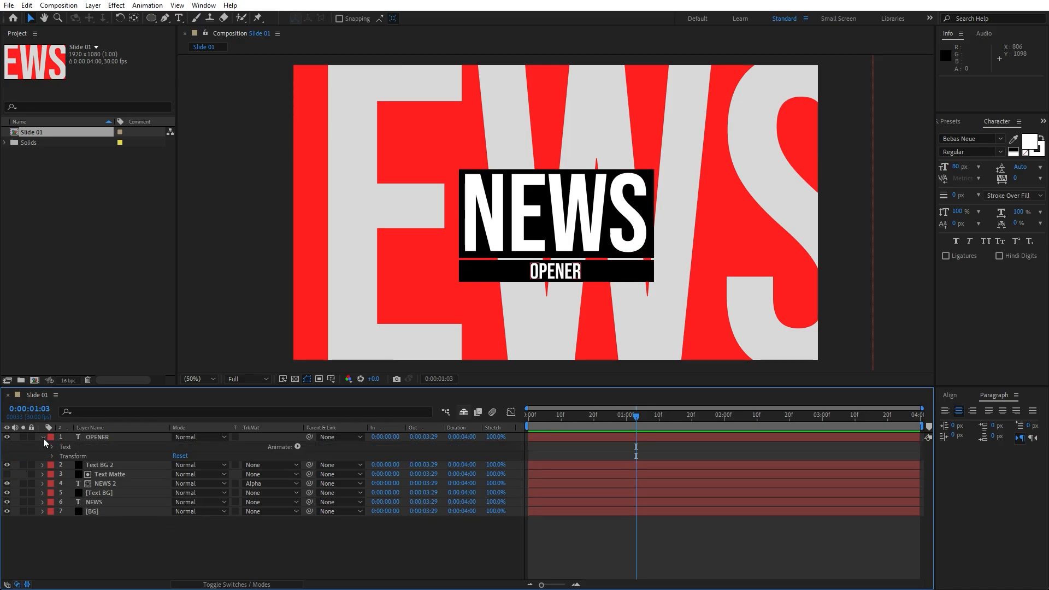
- Add an Opacity animator to the OPENER text and set its Opacity to 0%
click(298, 446)
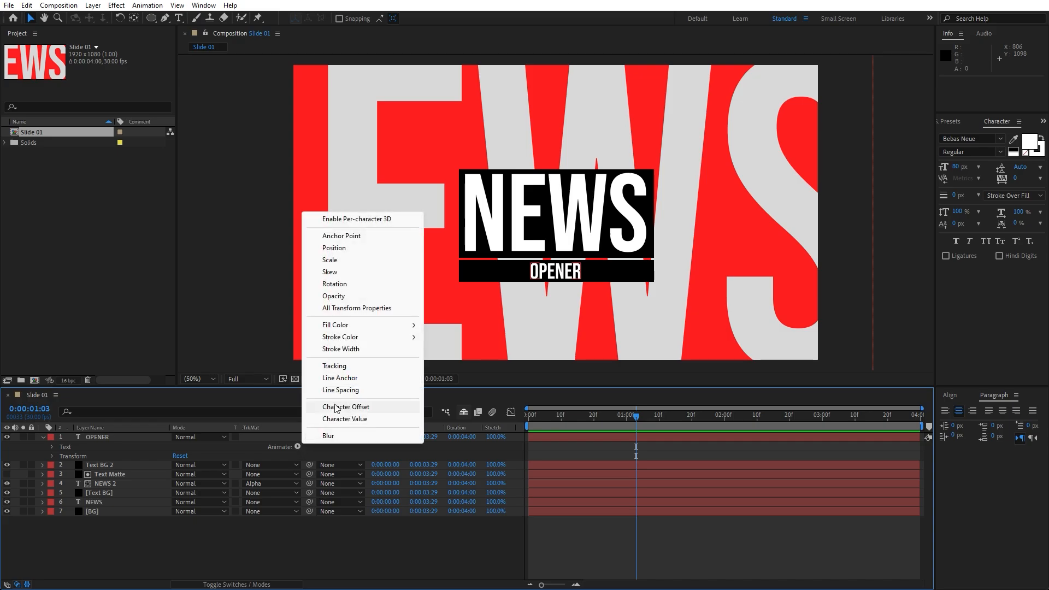
click(355, 298)
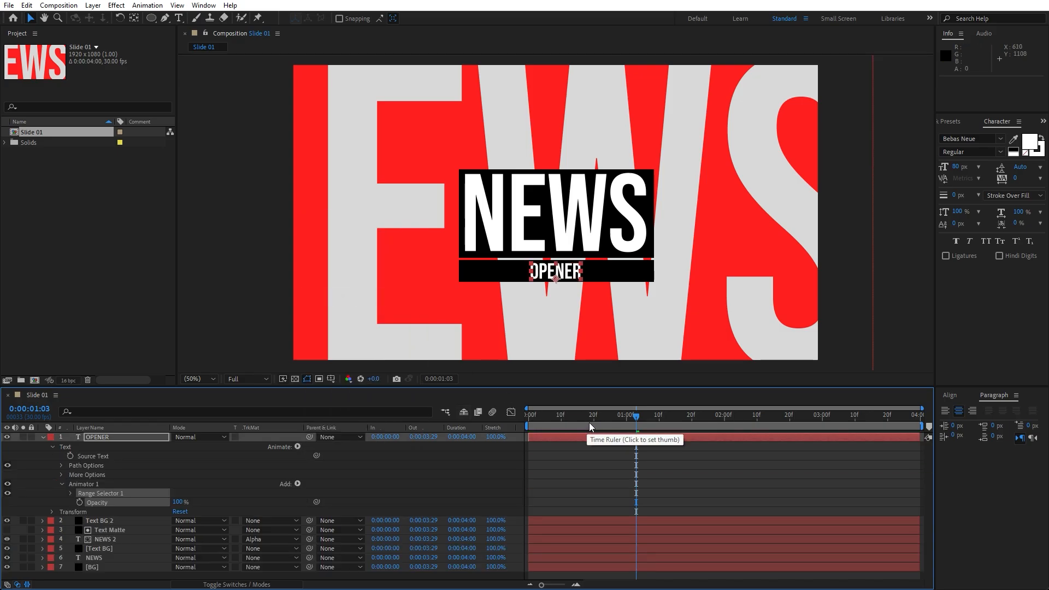
key(Home)
drag(182, 503, 126, 503)
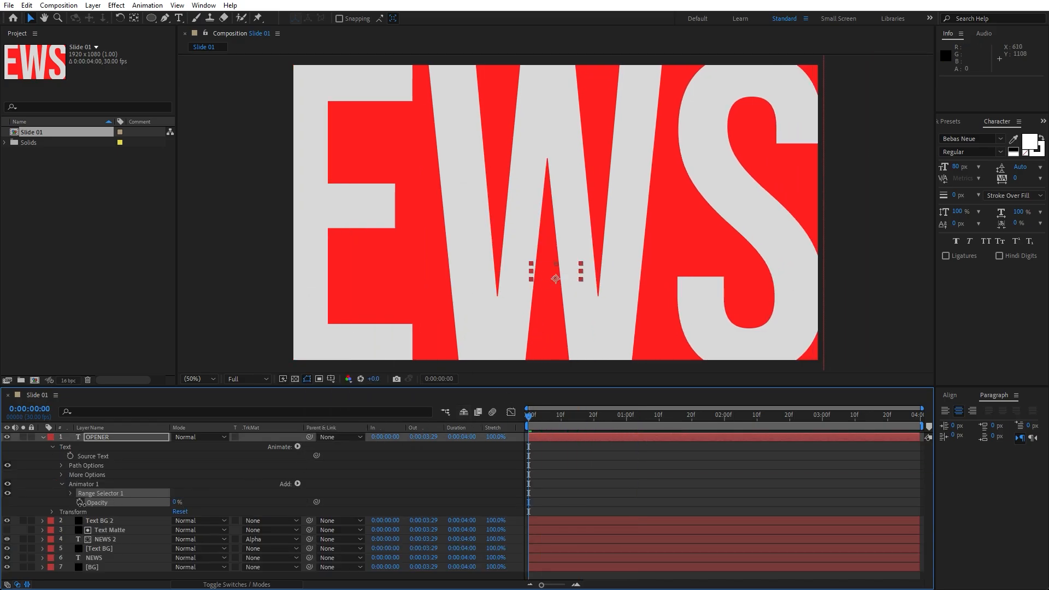
- Keyframe the Start of the opacity animator's range selector from 0% at 0:00:00:00 to 100% at 0:00:01:00
click(71, 493)
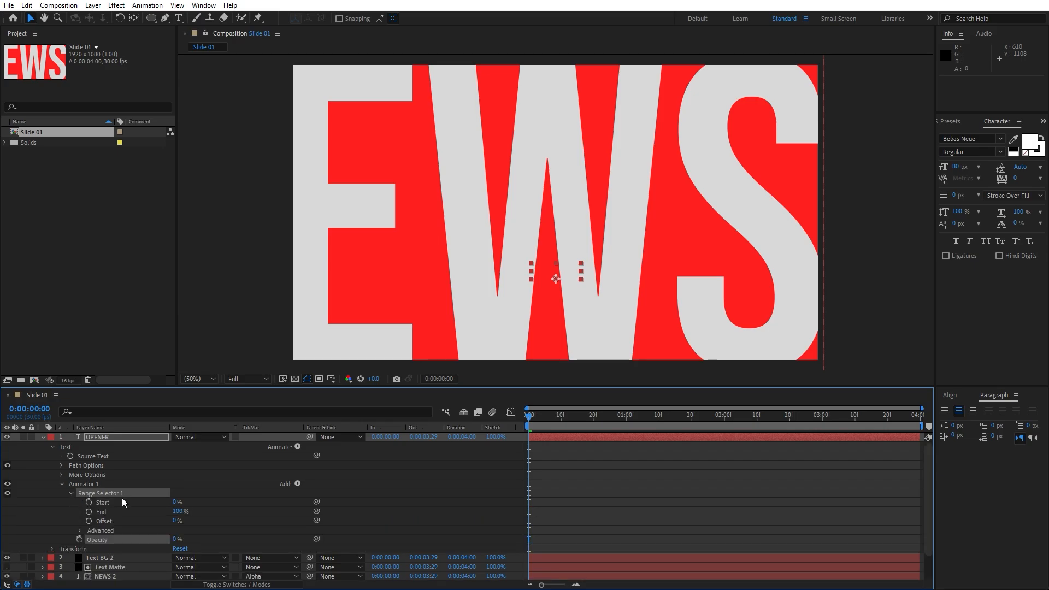
click(89, 502)
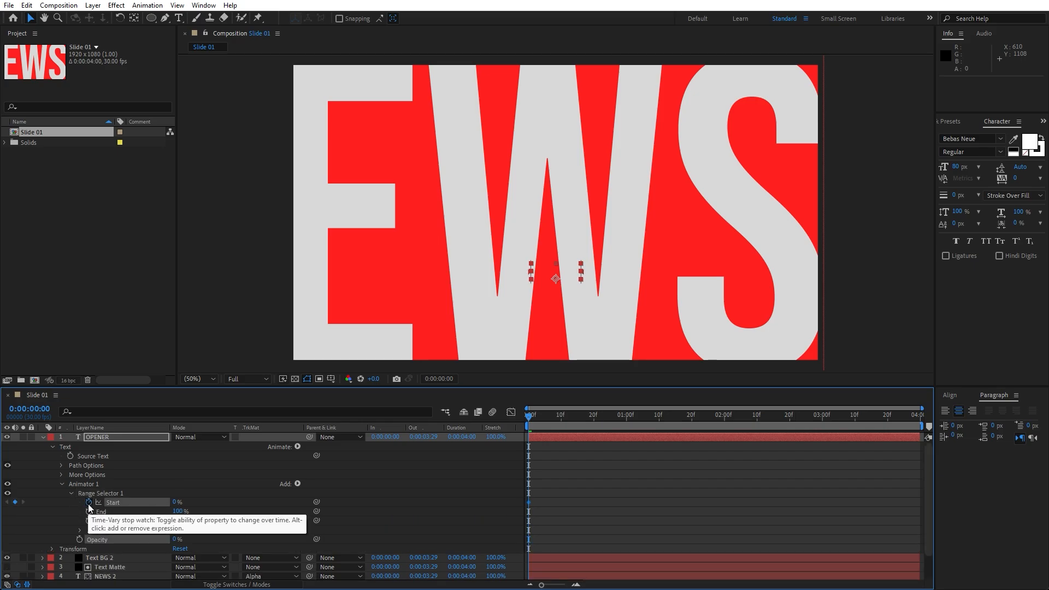
drag(546, 425, 627, 431)
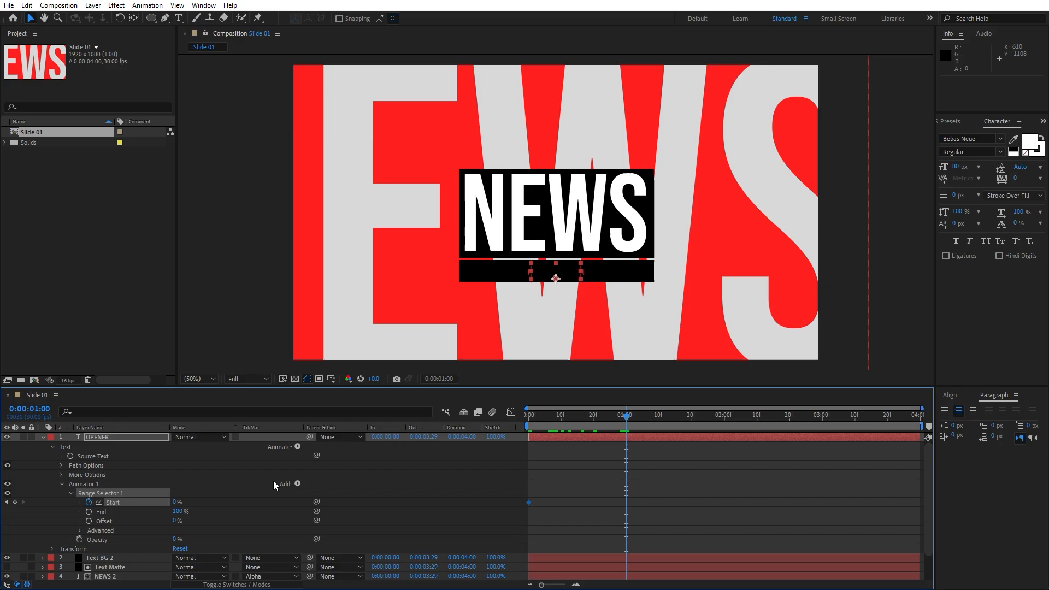
drag(176, 502, 299, 507)
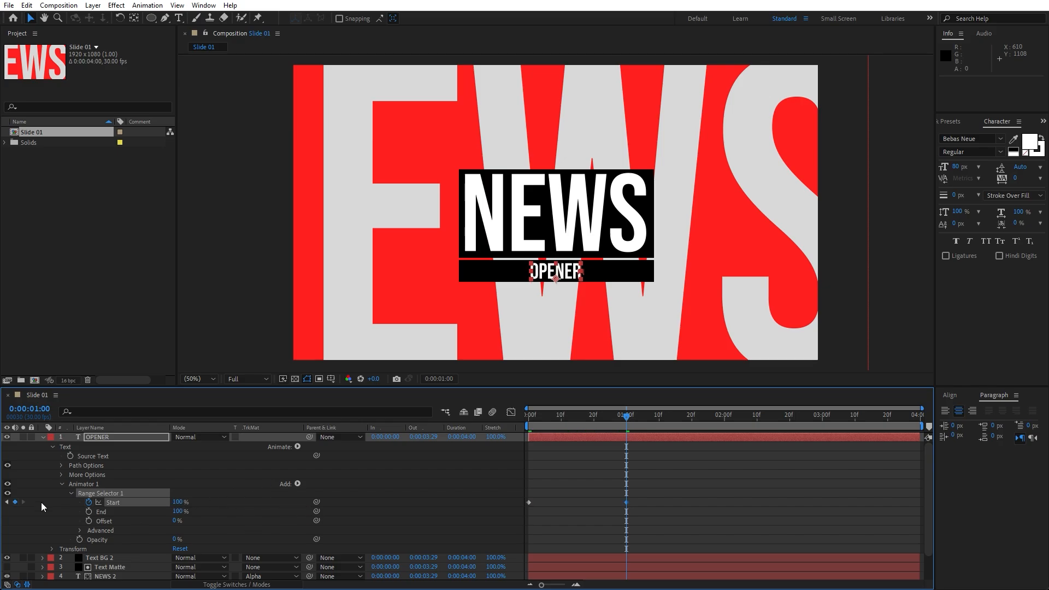
click(61, 484)
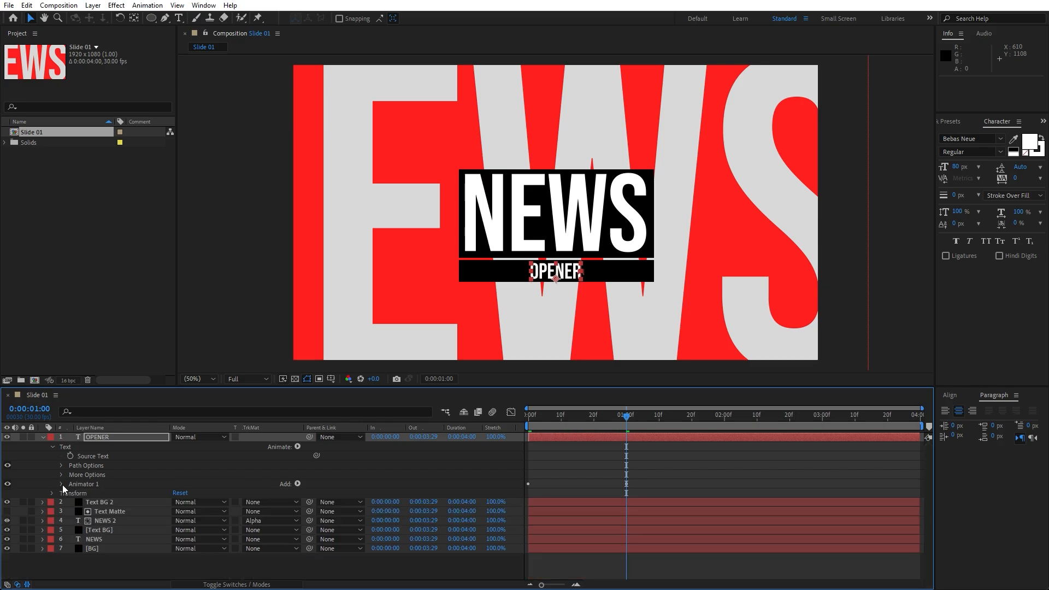
- Add a separate Tracking animator to OPENER and keyframe its Tracking Amount from 0 at 0:00:00:00 to 96 at 0:00:01:00
click(244, 460)
click(298, 446)
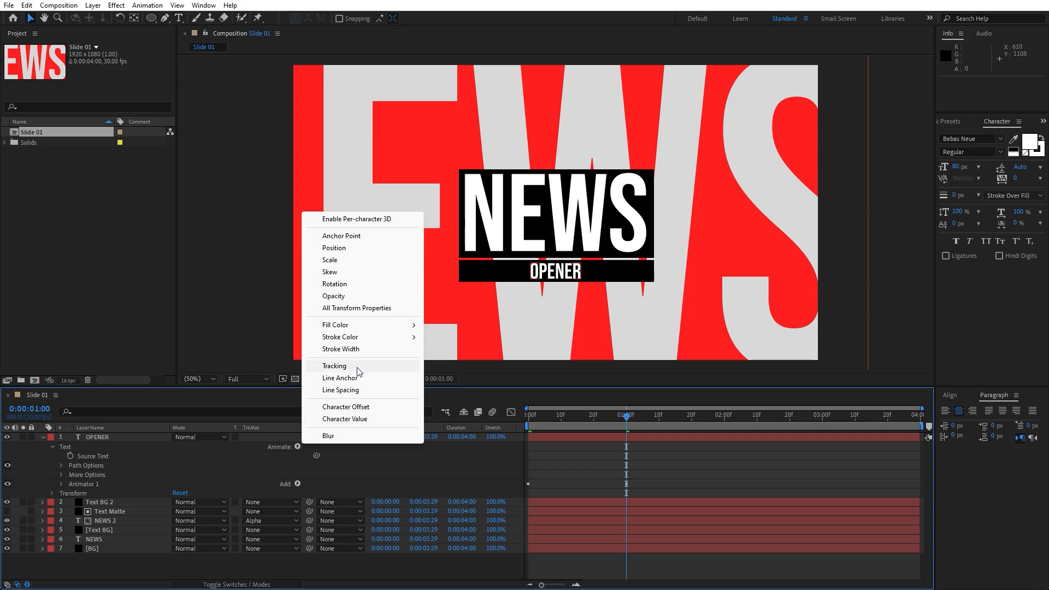
click(334, 366)
drag(585, 420, 520, 421)
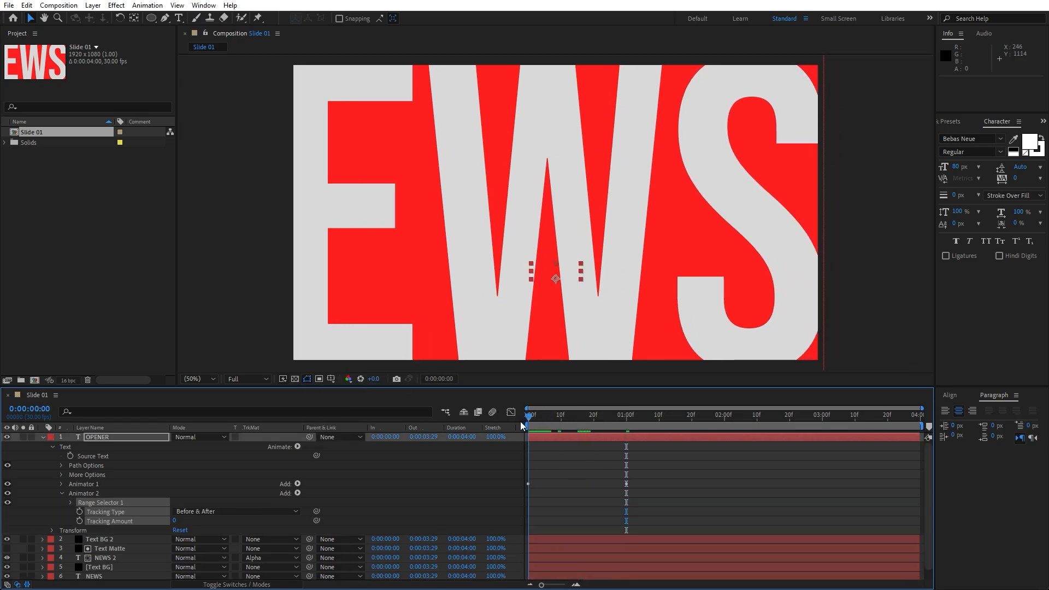
click(23, 503)
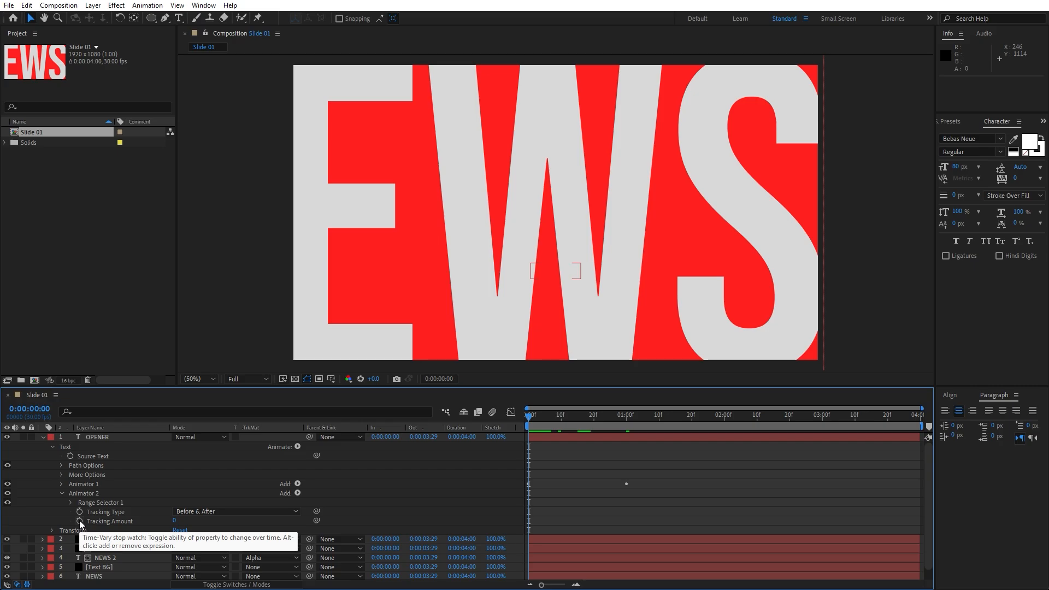
click(79, 520)
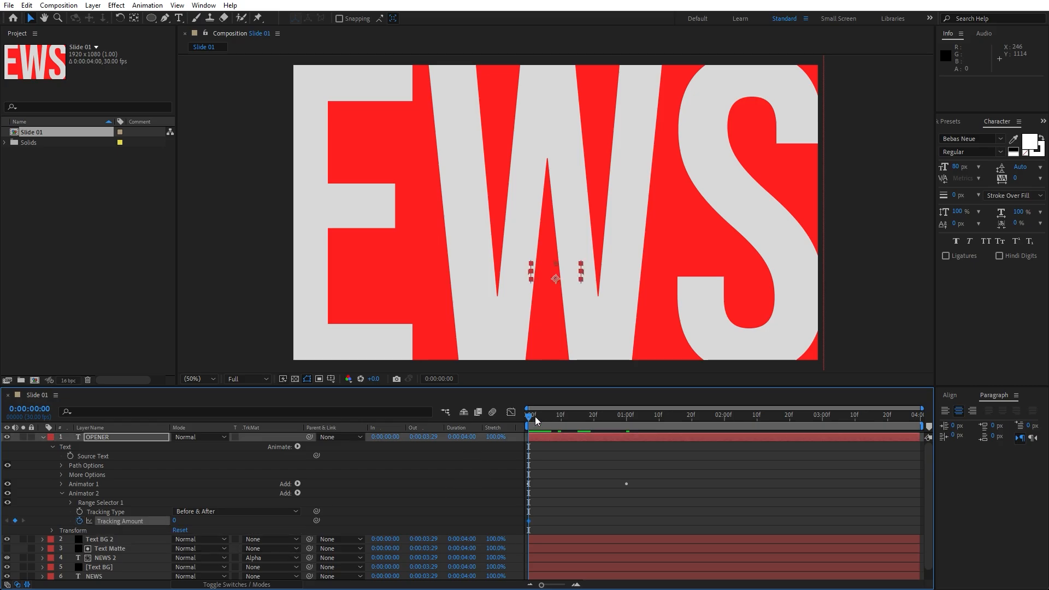
drag(535, 416, 627, 425)
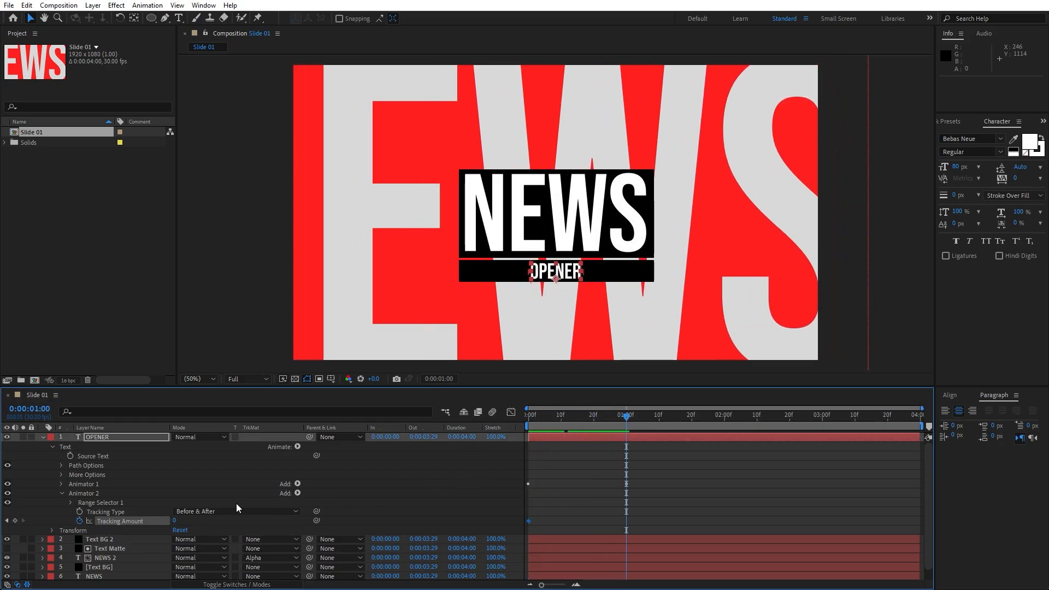
drag(175, 521, 229, 522)
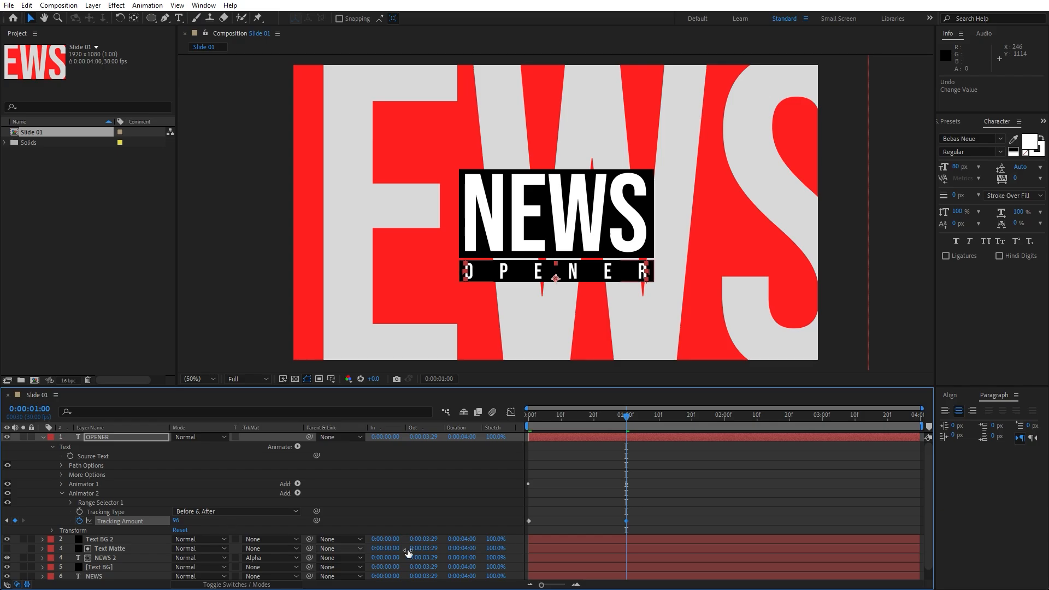
- Easy ease the Tracking Amount keyframes, lengthen the last keyframe's incoming speed handle for a fast start and slow finish, and preview
click(556, 424)
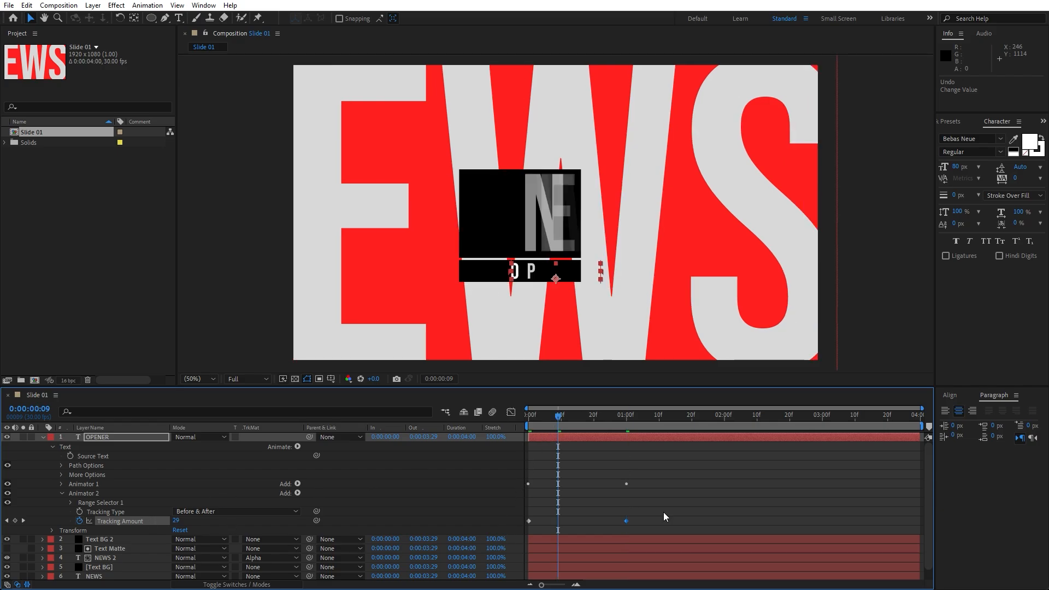
drag(660, 513, 496, 540)
key(F9)
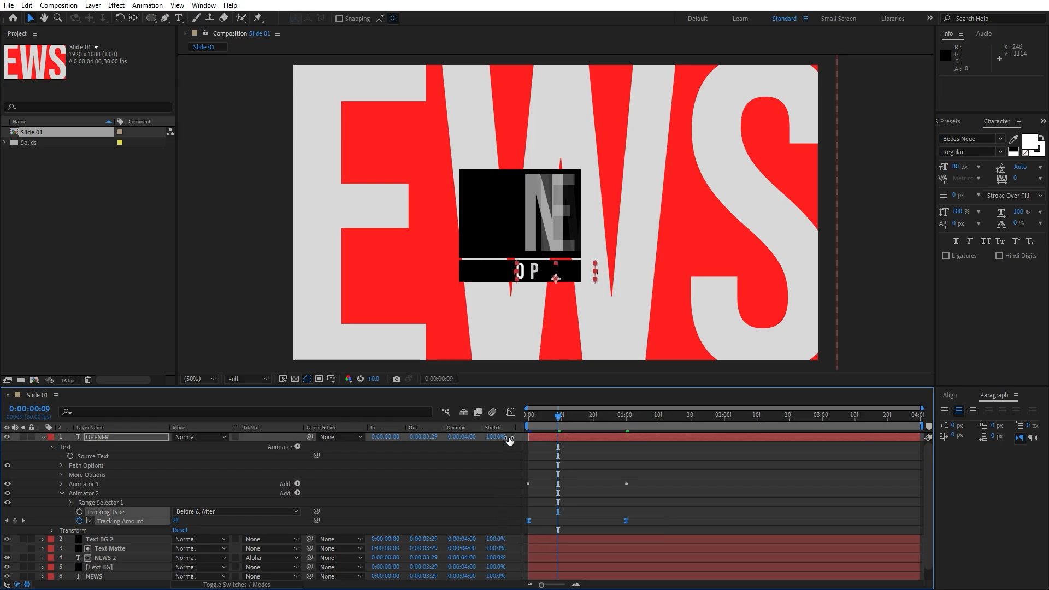
click(511, 414)
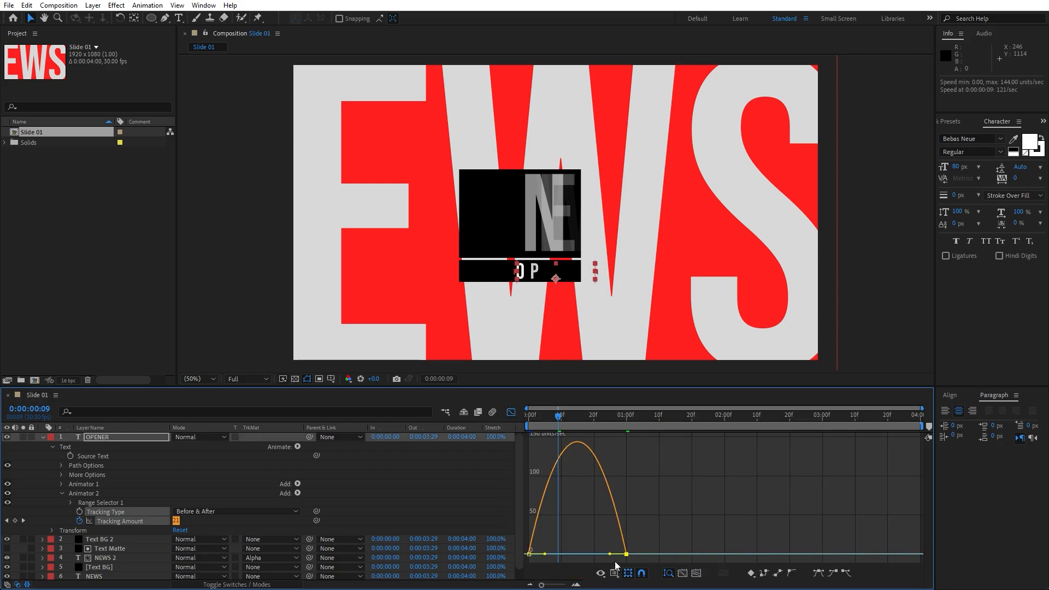
drag(610, 554, 559, 556)
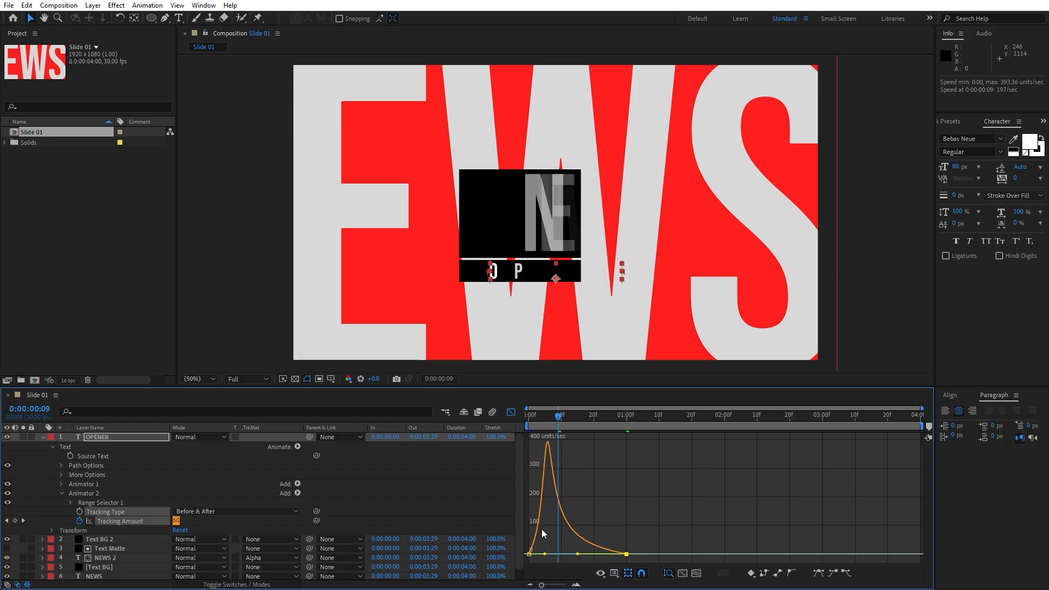
click(511, 414)
key(space)
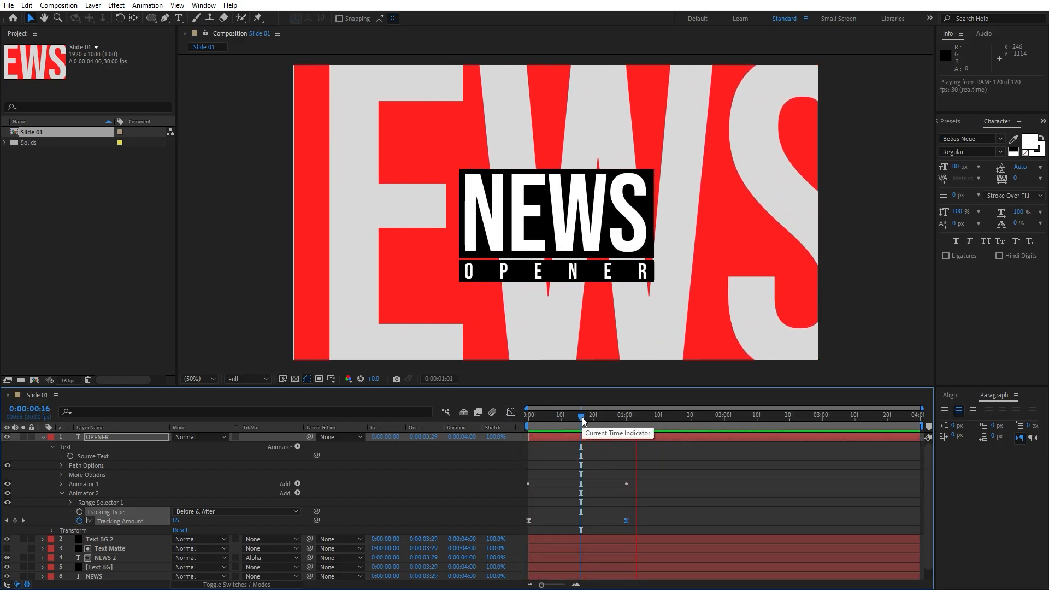
- Move the Text BG 2 anchor point to the middle of the strip's right edge and preview the box growing from that side
drag(581, 417, 659, 419)
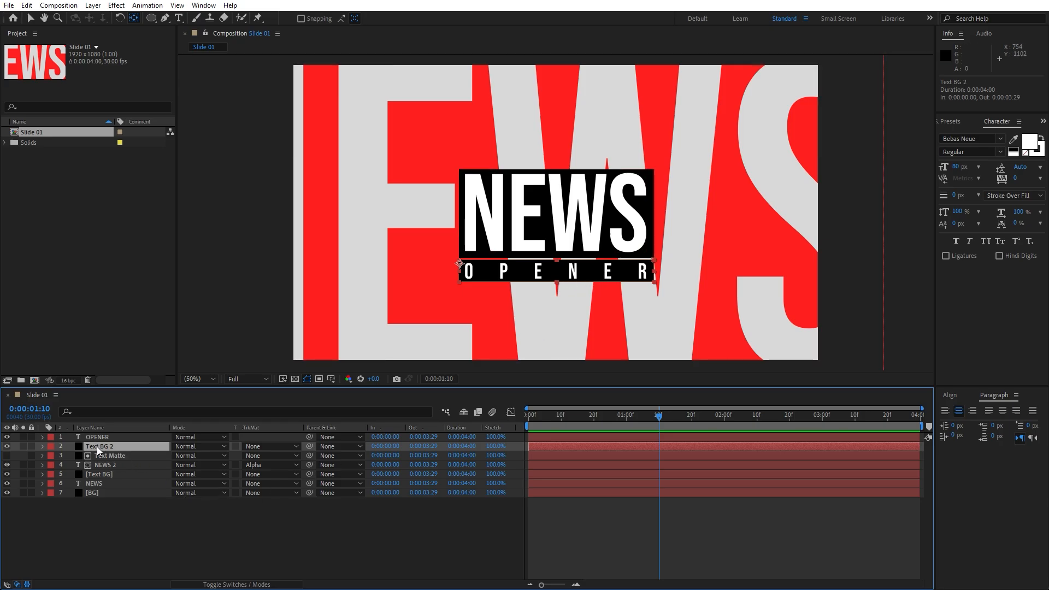
click(134, 18)
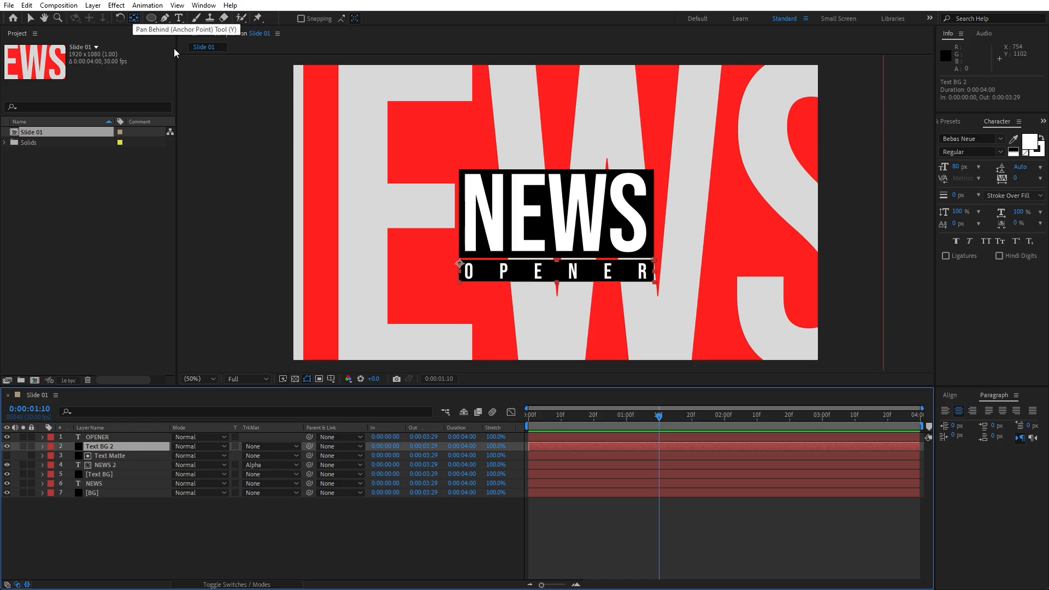
drag(459, 263, 655, 273)
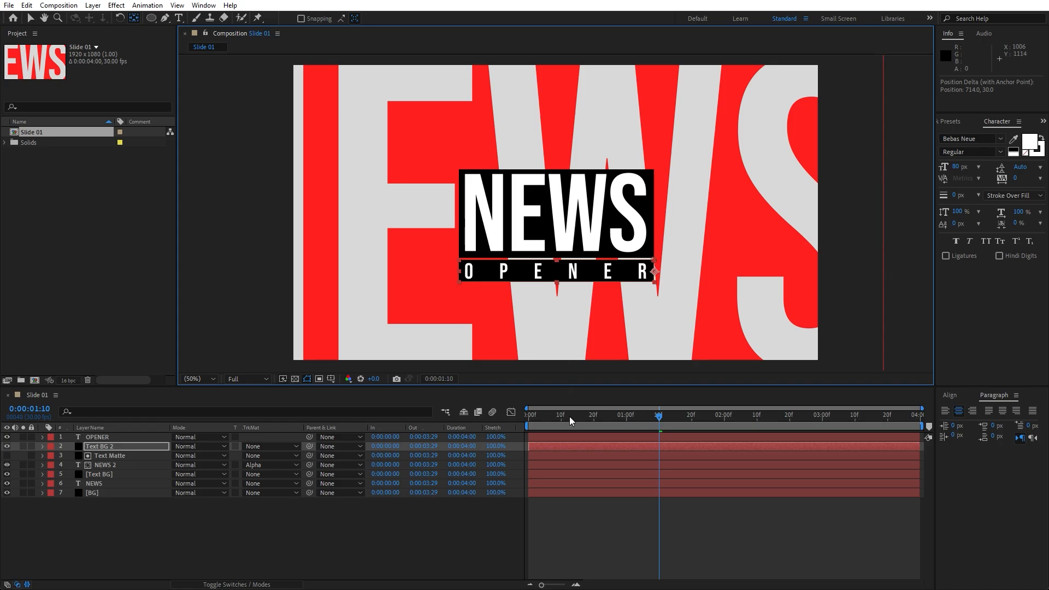
click(529, 419)
key(space)
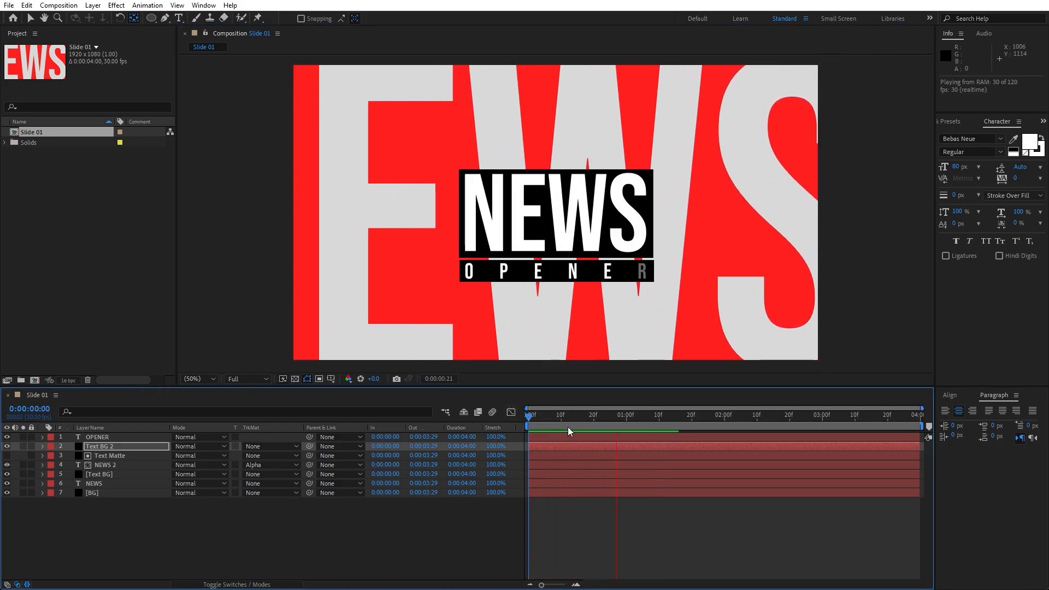
- Duplicate Text BG 2, place the copy directly above OPENER and rename it Text 2 Matte
drag(568, 427, 639, 425)
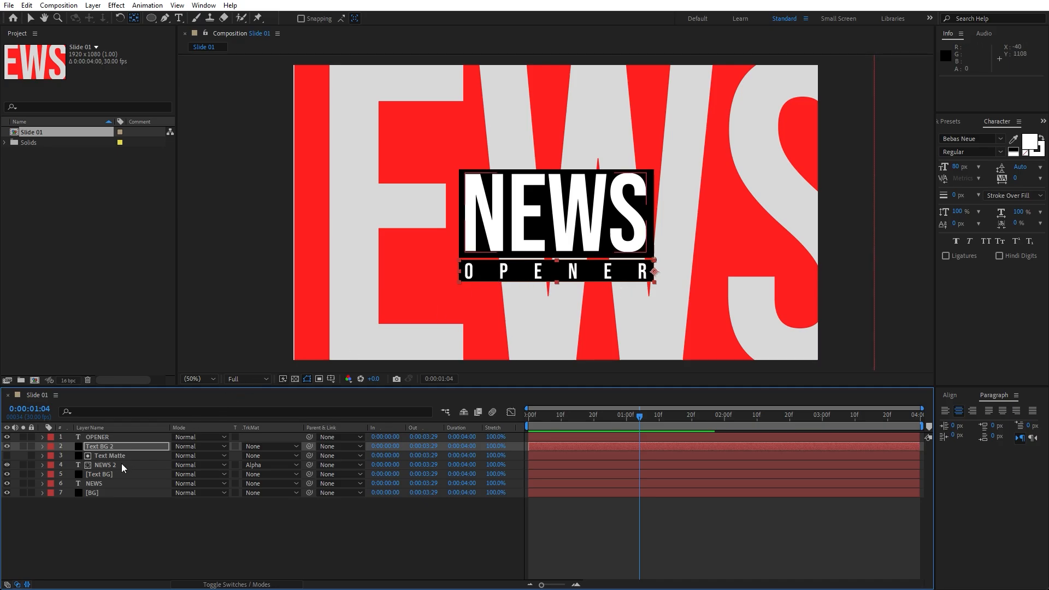
click(110, 447)
key(ctrl+d)
drag(108, 448, 115, 434)
key(Return)
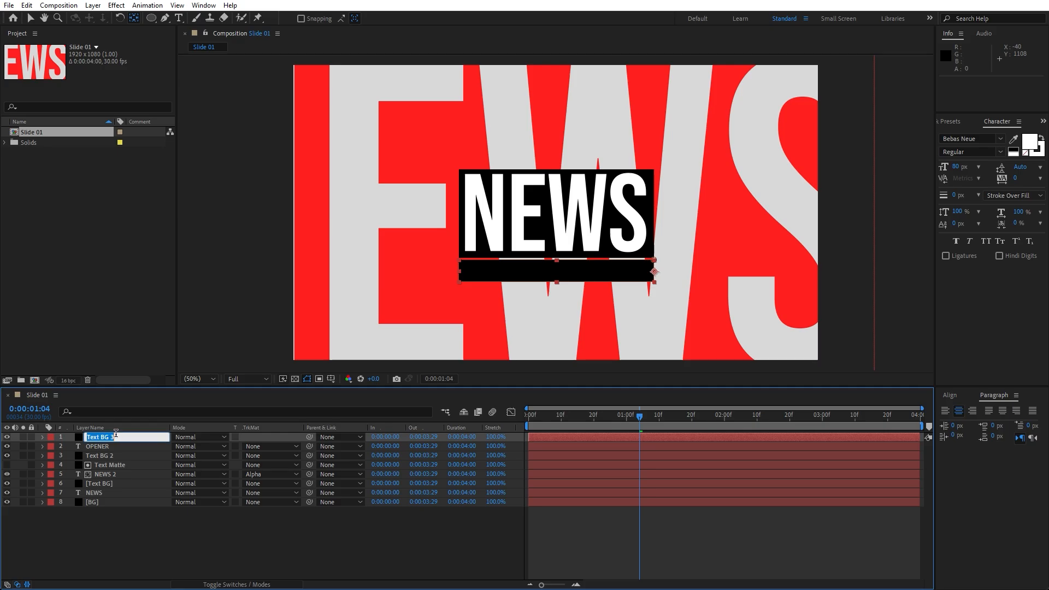
text(Te)
click(124, 523)
- Set the OPENER layer's track matte to Alpha Matte "Text 2 Matte"
click(104, 448)
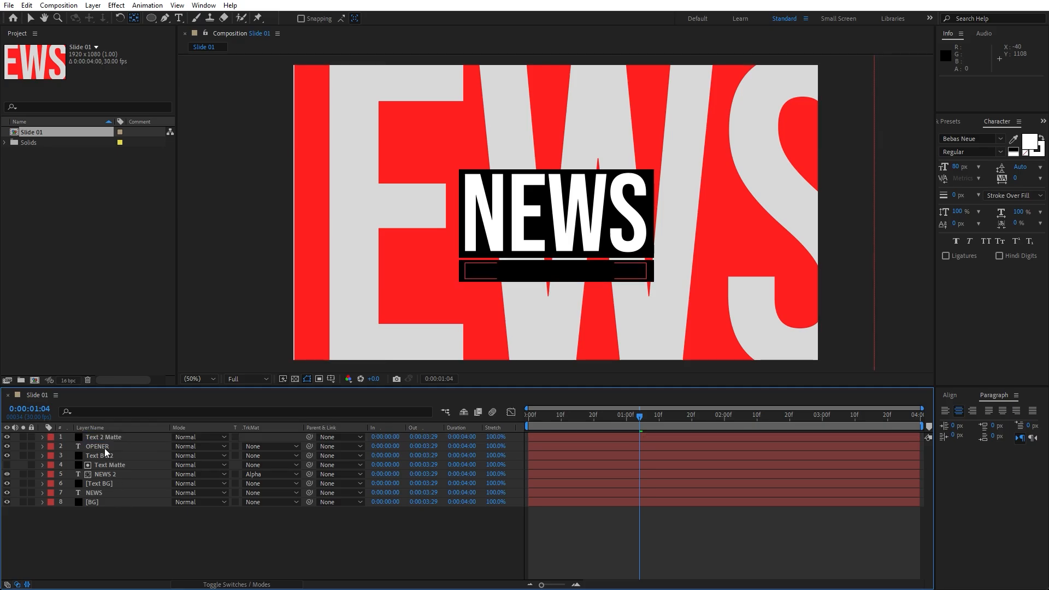
click(251, 447)
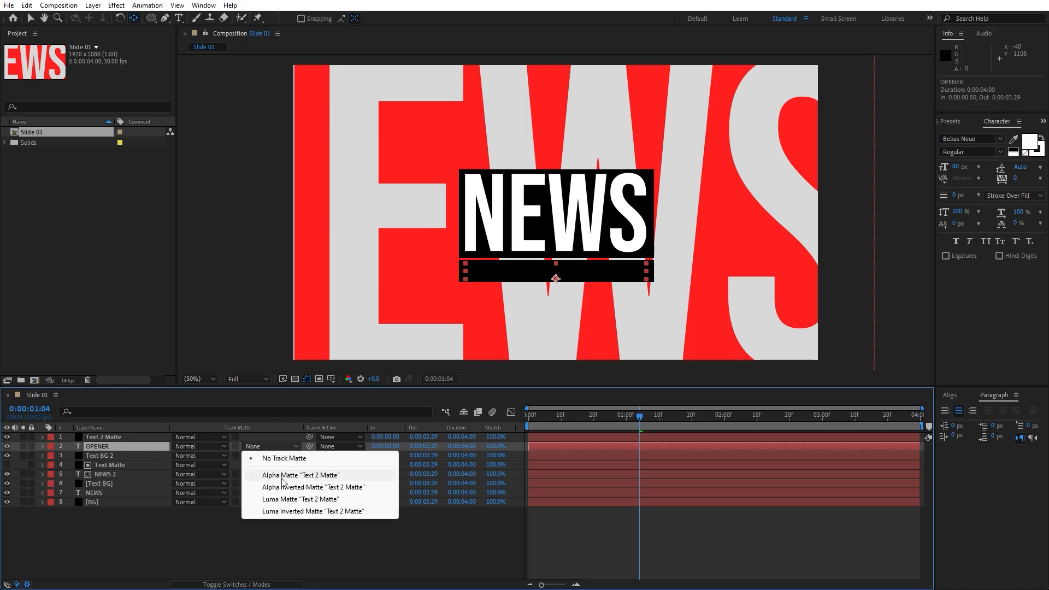
click(283, 481)
click(298, 525)
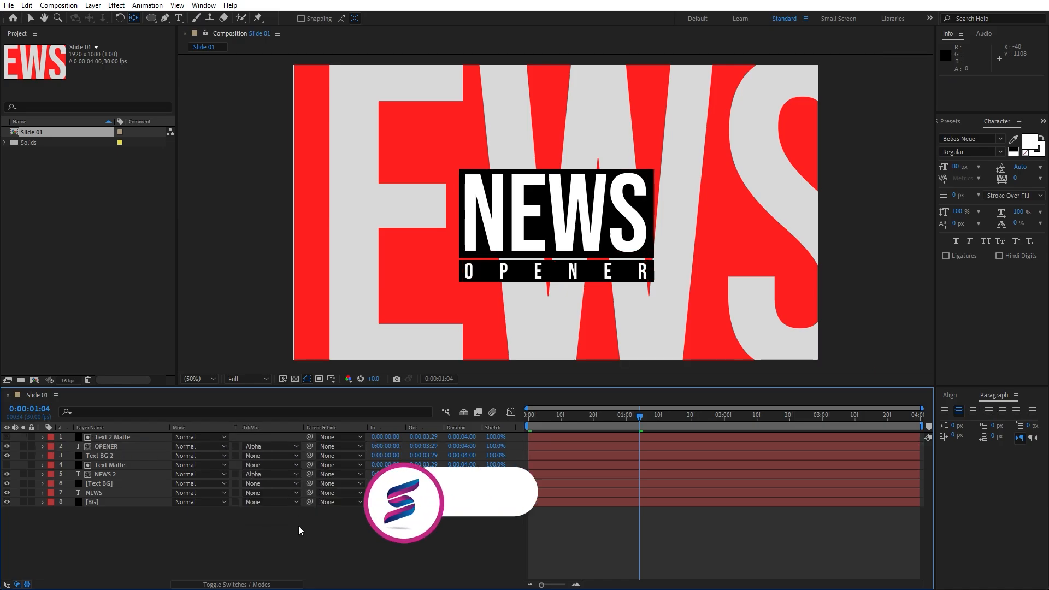
- Preview the matte-revealed OPENER animation and check it at several points in time, ending at 0:00:01:12
key(space)
click(554, 417)
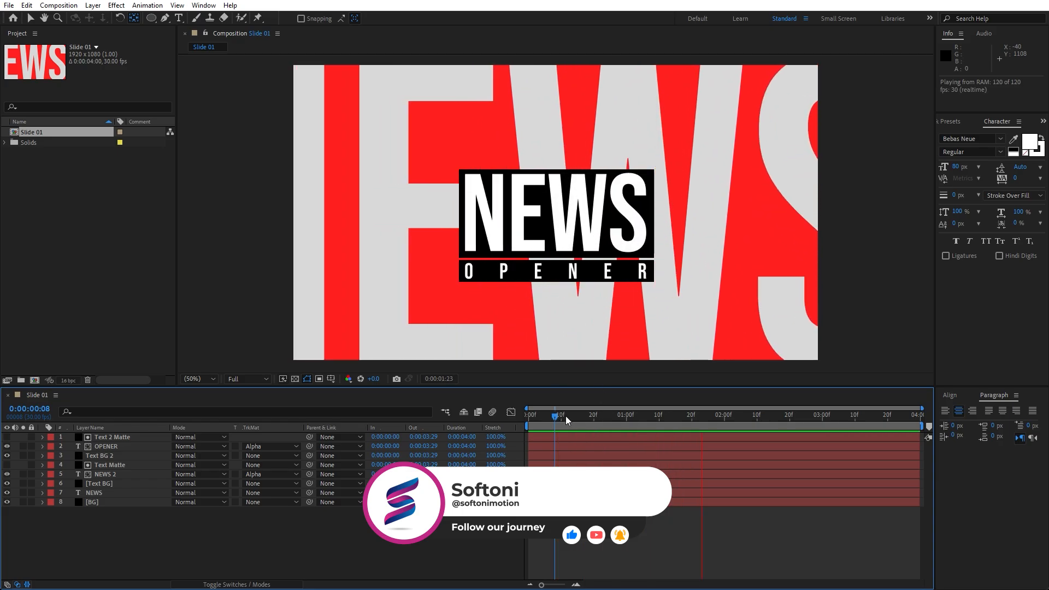
click(549, 418)
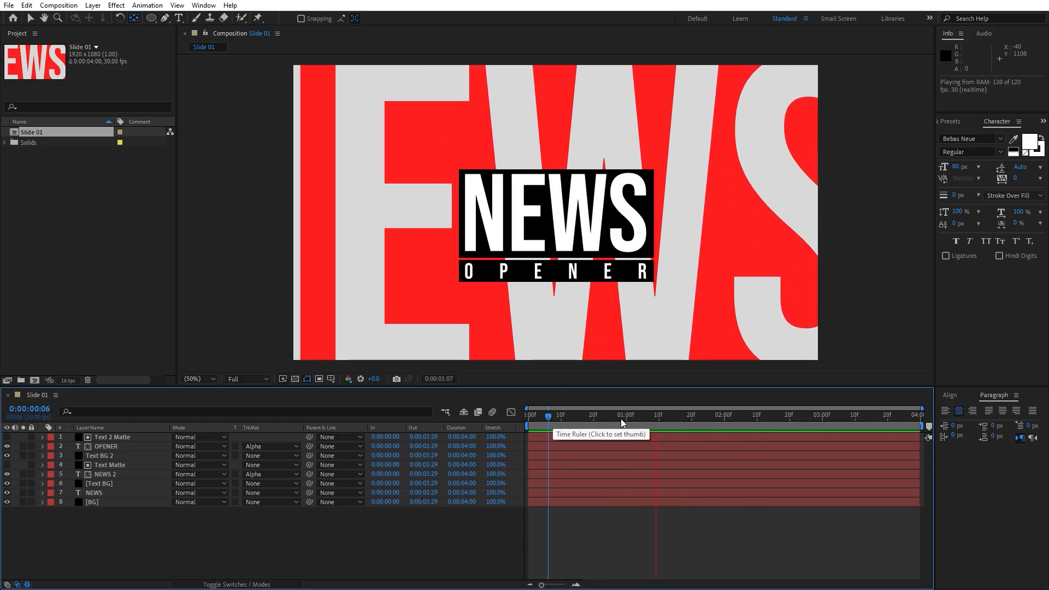
click(621, 419)
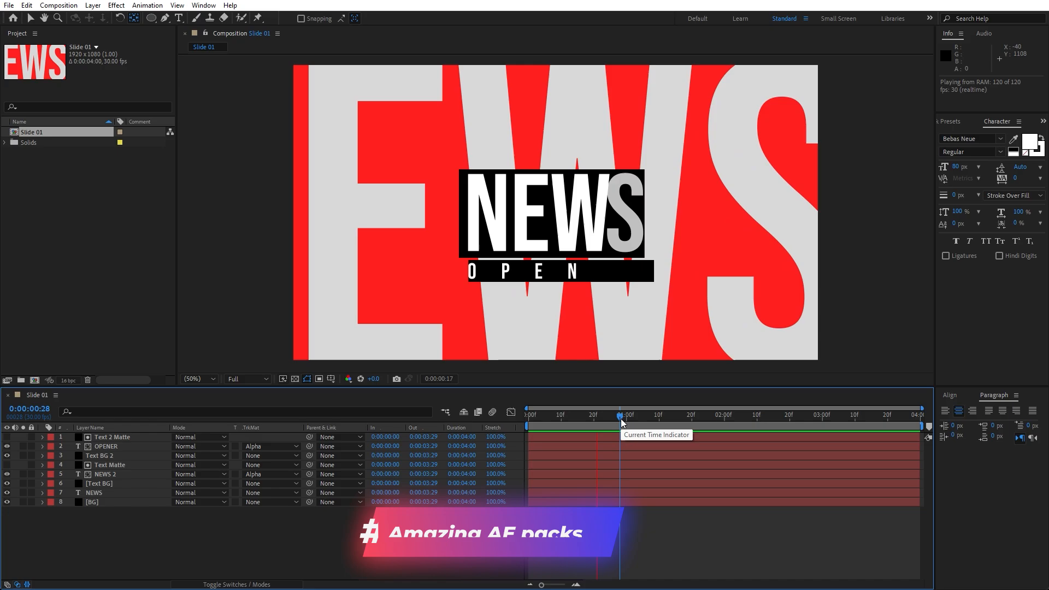
click(666, 416)
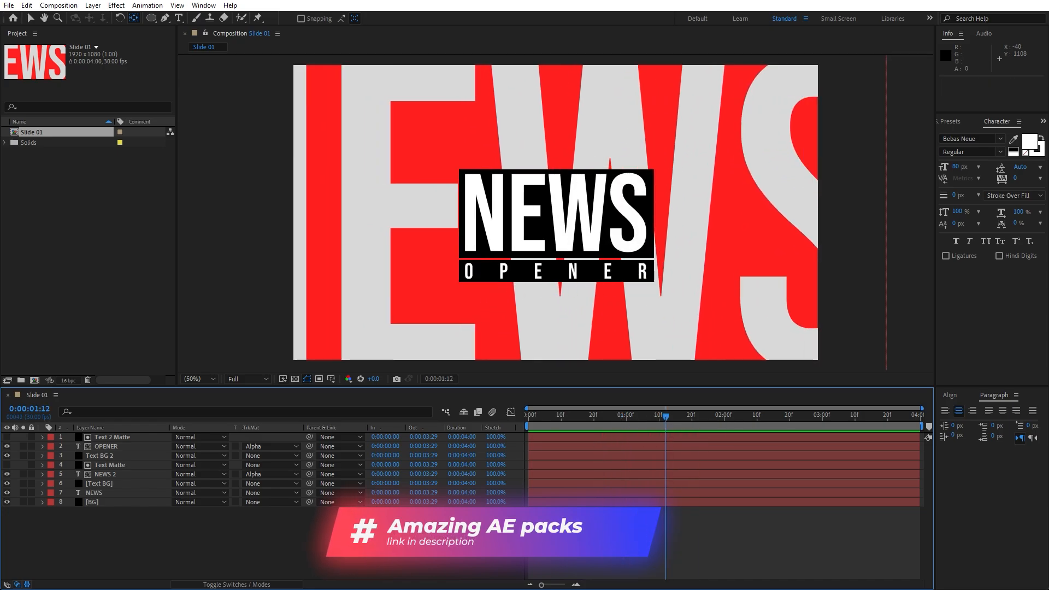
- Create a black 1920 x 1080 px solid named Solide Line 01
right_click(185, 534)
mouse_move(238, 402)
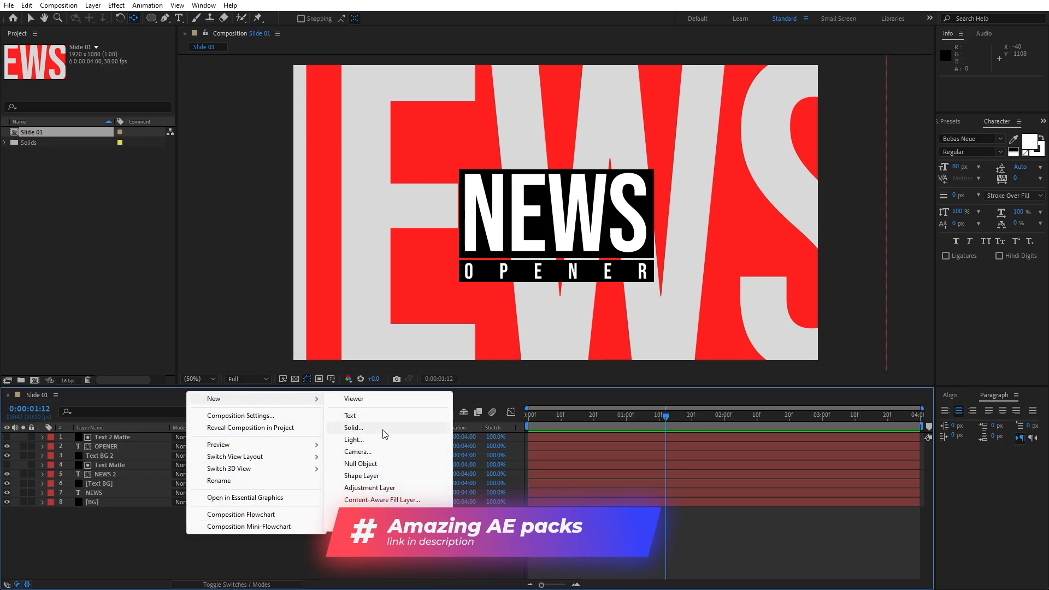
click(382, 430)
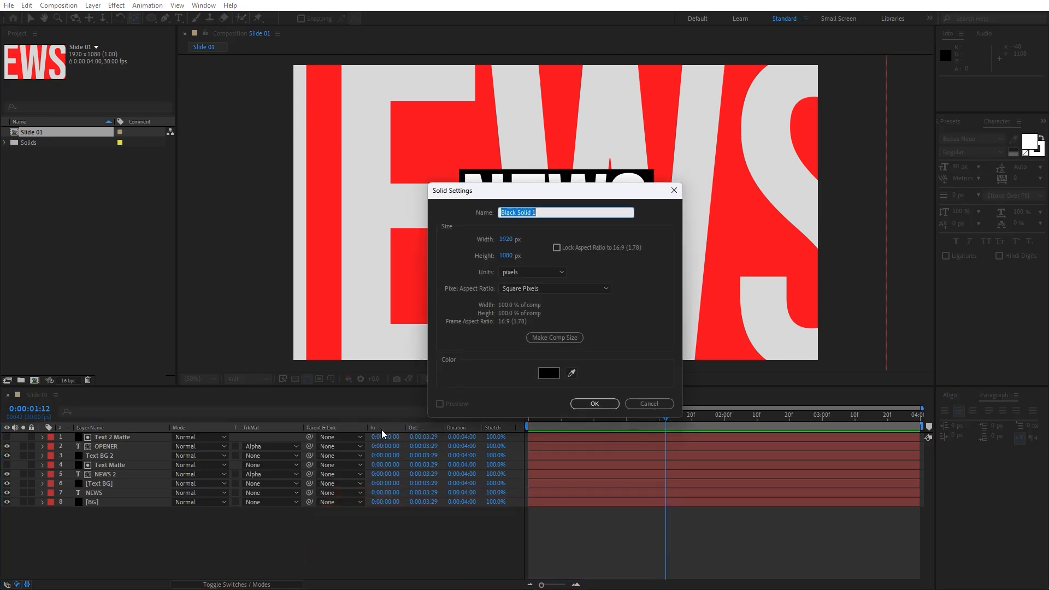
text(Solide)
click(594, 404)
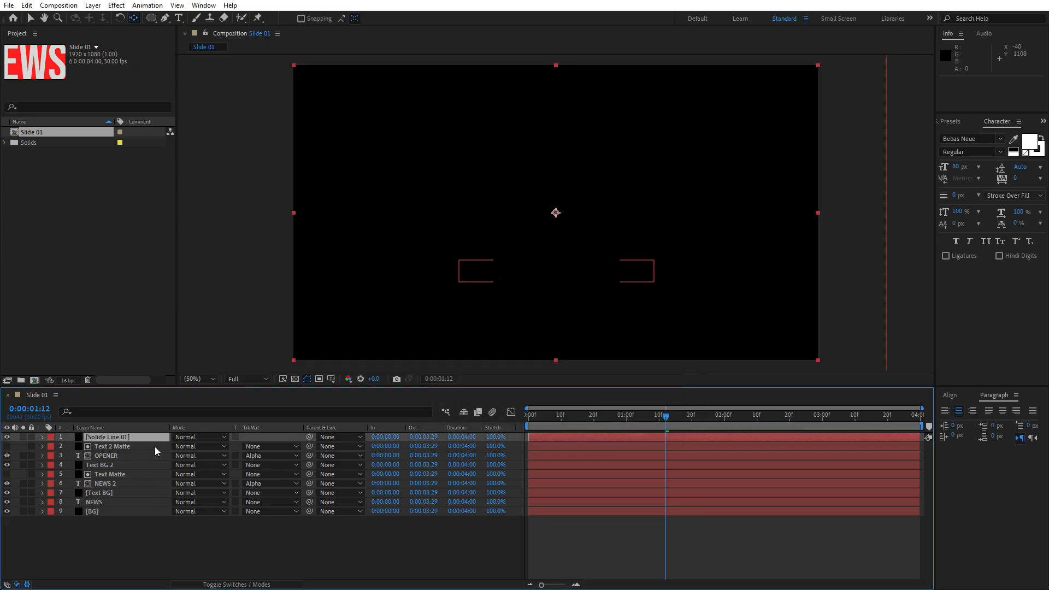
- Draw a tall vertical rectangle mask about 212 px wide and 1324 px high on Solide Line 01, extending beyond the frame vertically
click(152, 22)
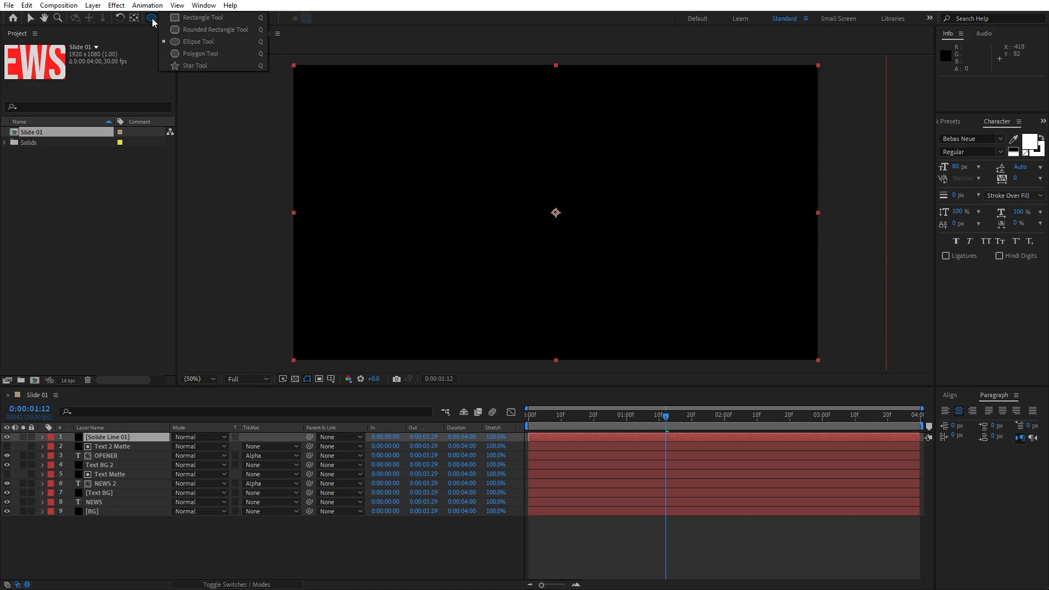
click(202, 22)
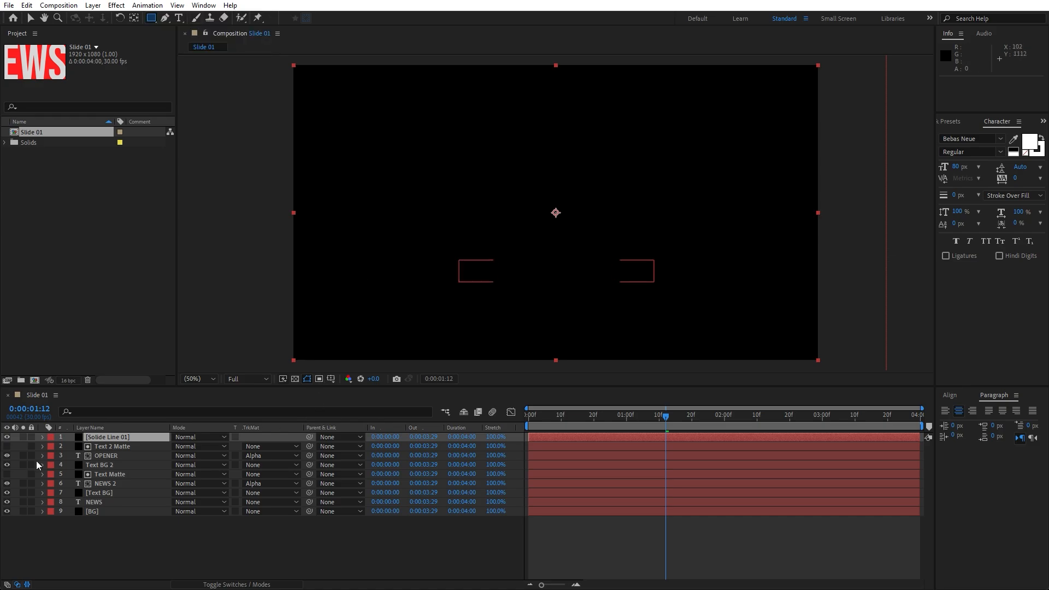
click(152, 421)
scroll(544, 184, down, 2)
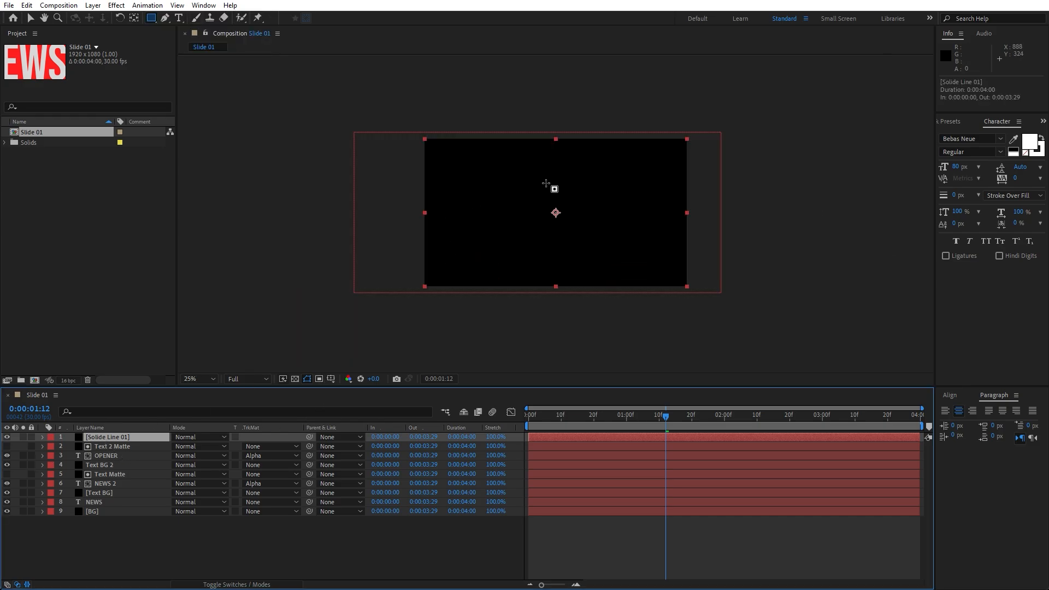
mouse_move(532, 124)
mouse_down()
mouse_move(550, 154)
mouse_move(561, 305)
mouse_up()
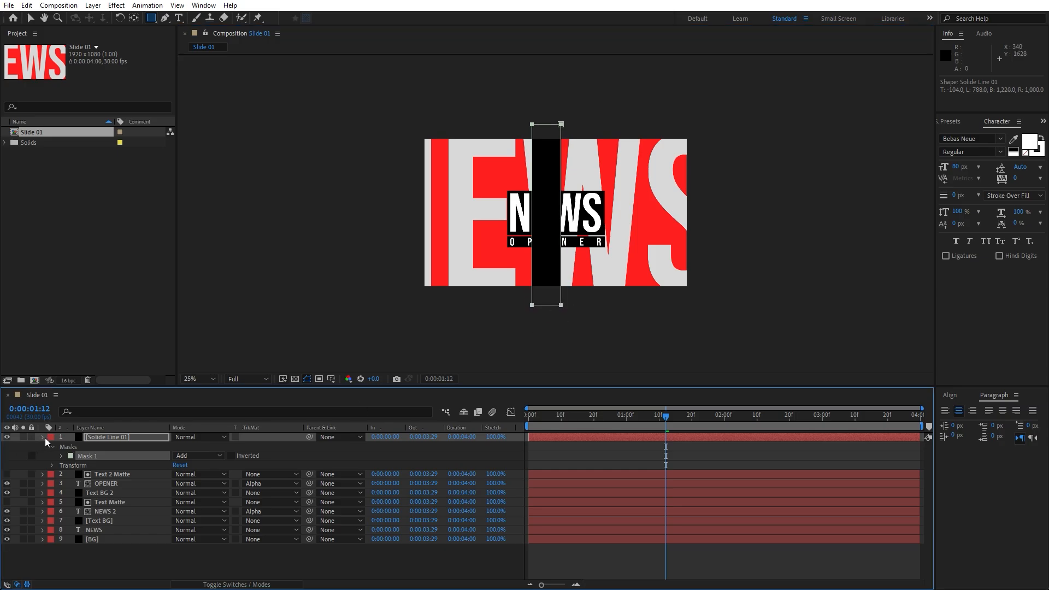
click(43, 437)
- Find the Fill effect and apply it to Solide Line 01
click(951, 121)
click(973, 133)
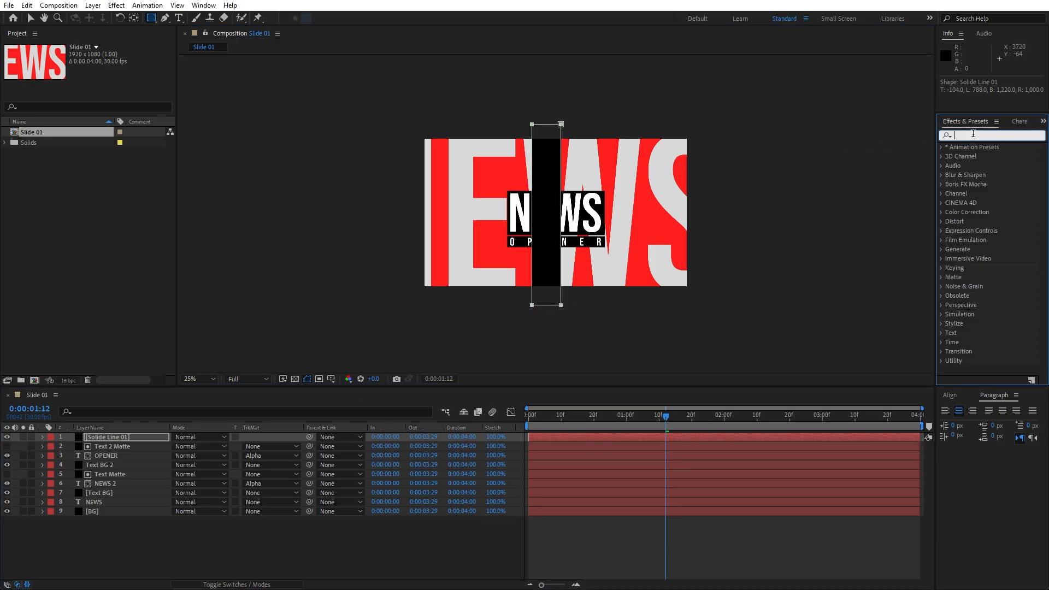
text(f)
text(ll)
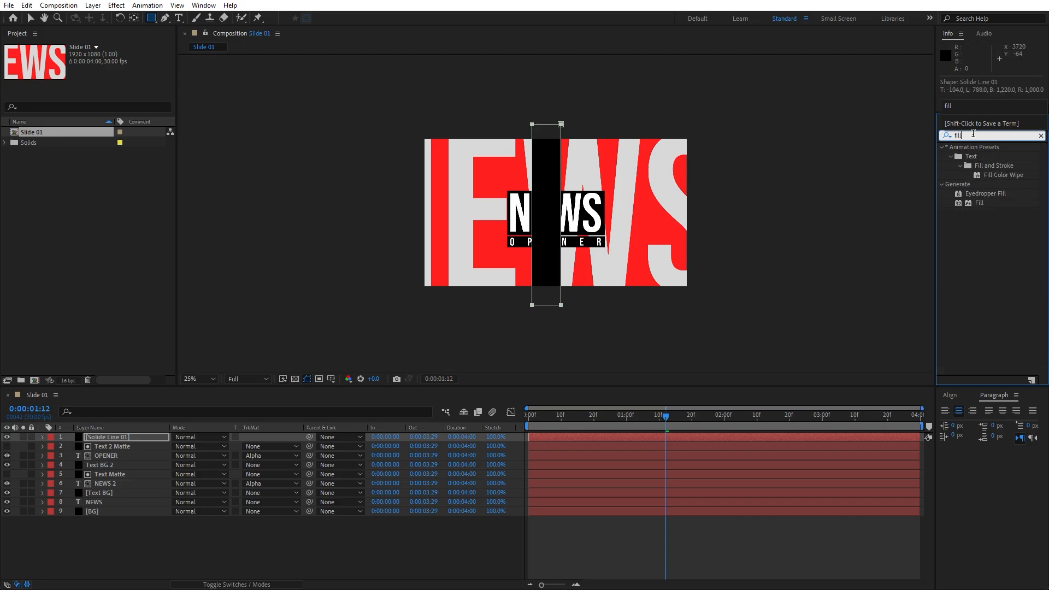
drag(979, 203, 142, 436)
key(v)
scroll(632, 294, up, 2)
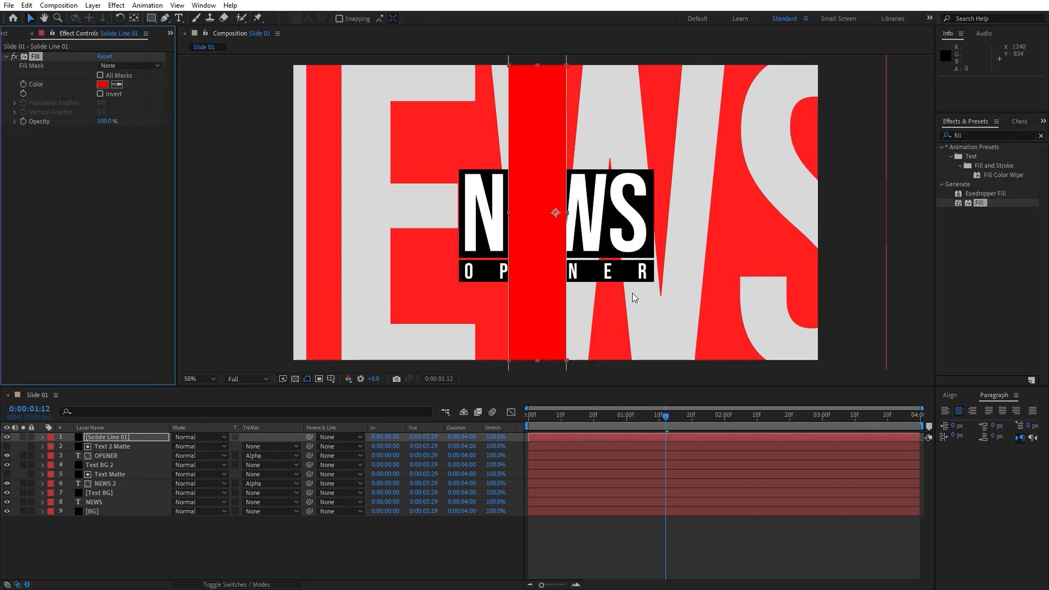
- Sample the light grey of the large background letters as the fill colour and move Solide Line 01 directly below Text BG
click(117, 84)
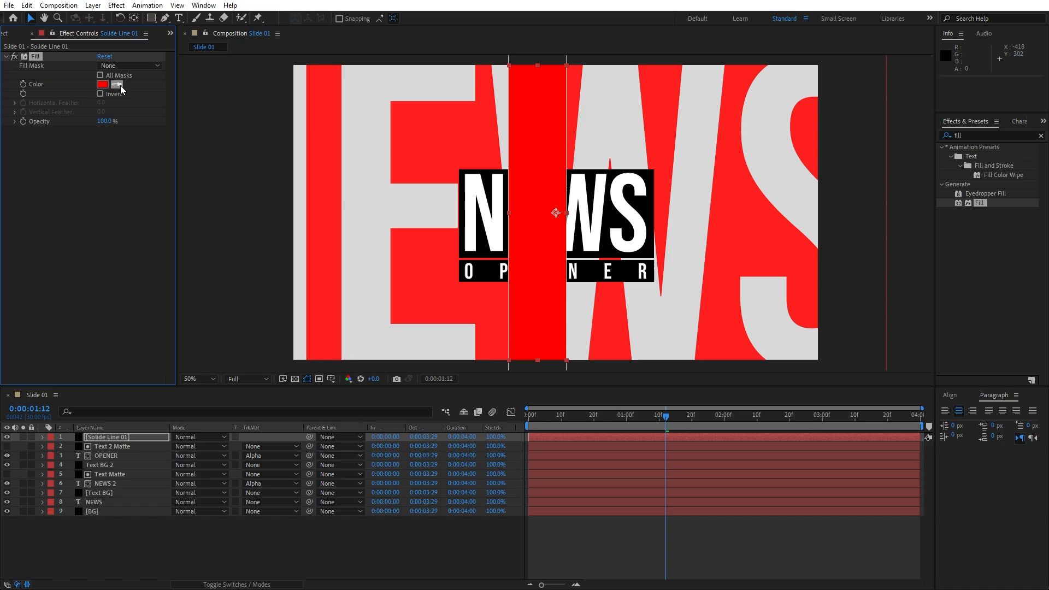
click(372, 189)
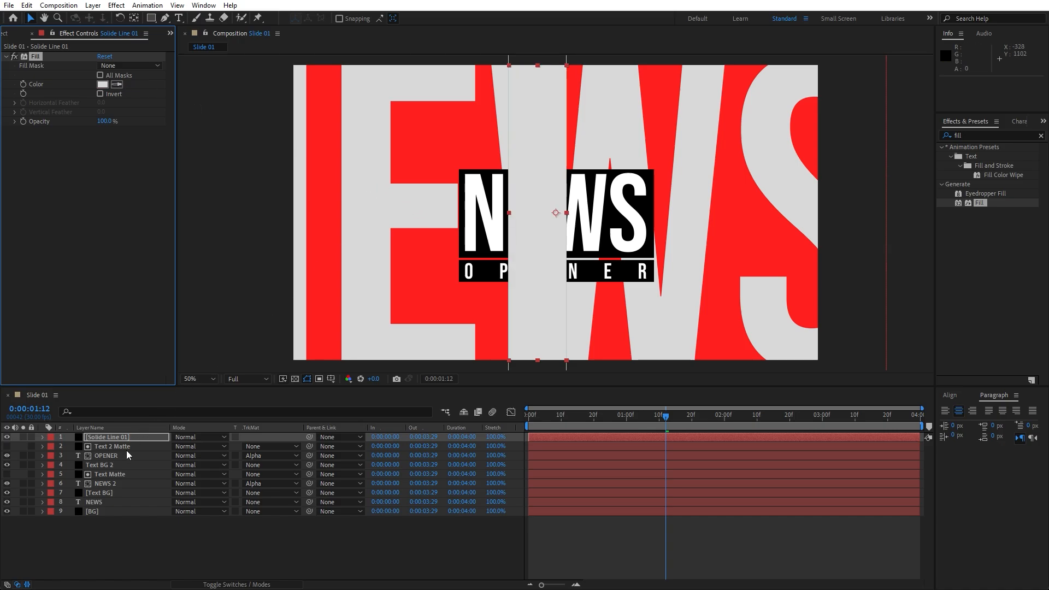
click(116, 439)
drag(115, 439, 155, 499)
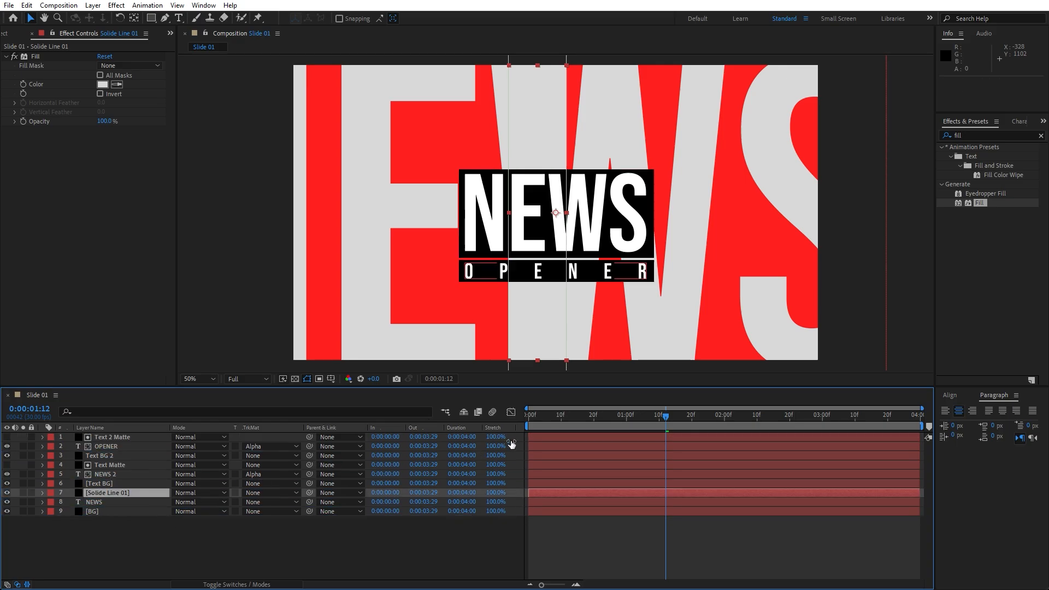
- Keyframe the Position of Solide Line 01 from -85, 540 at 0:00:00:00 to 2145, 540 at the composition's end
click(561, 419)
drag(560, 420, 512, 425)
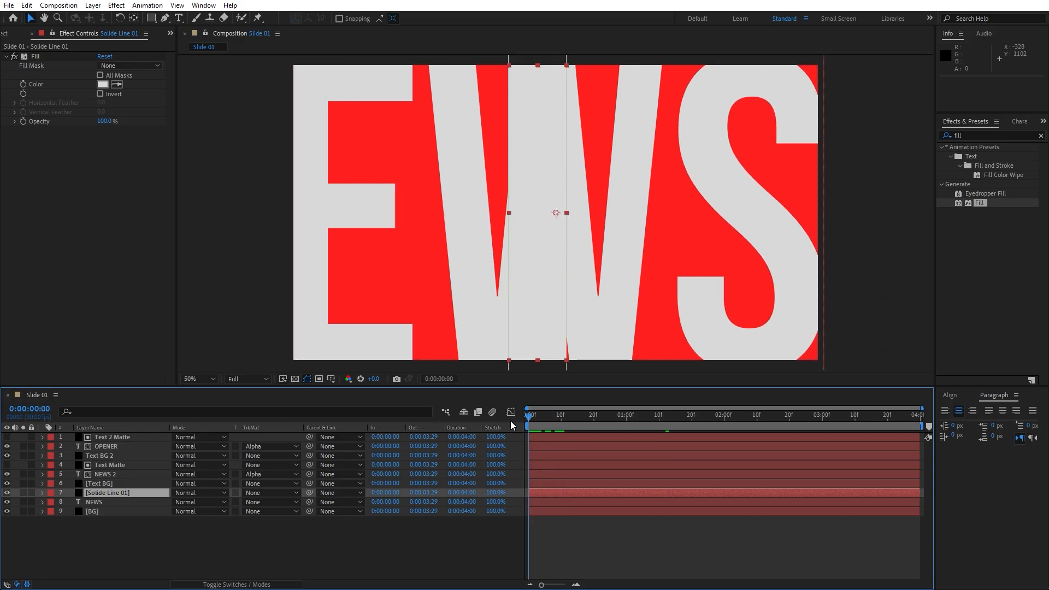
key(p)
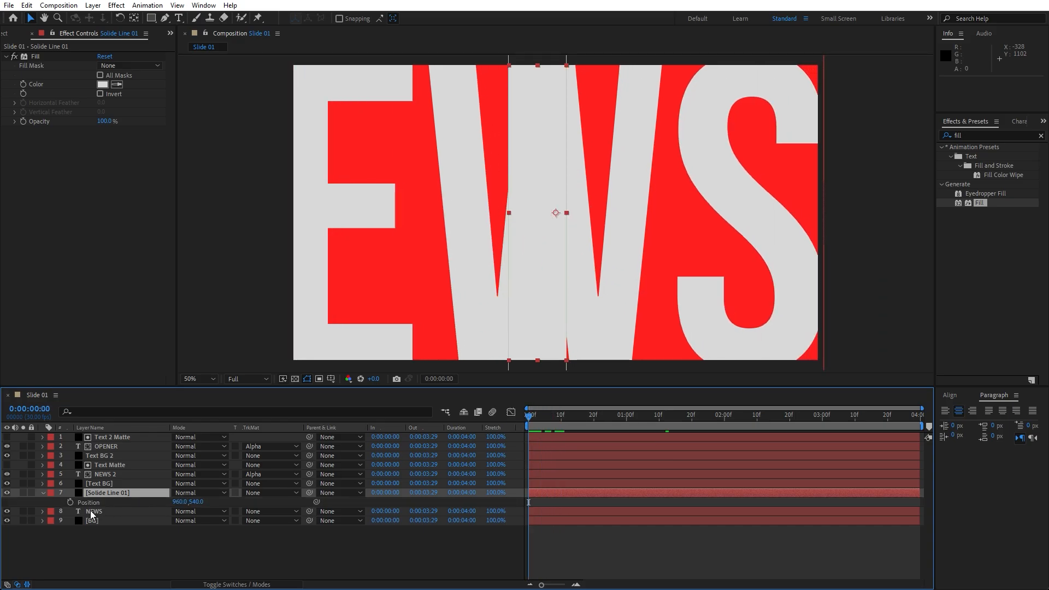
click(70, 502)
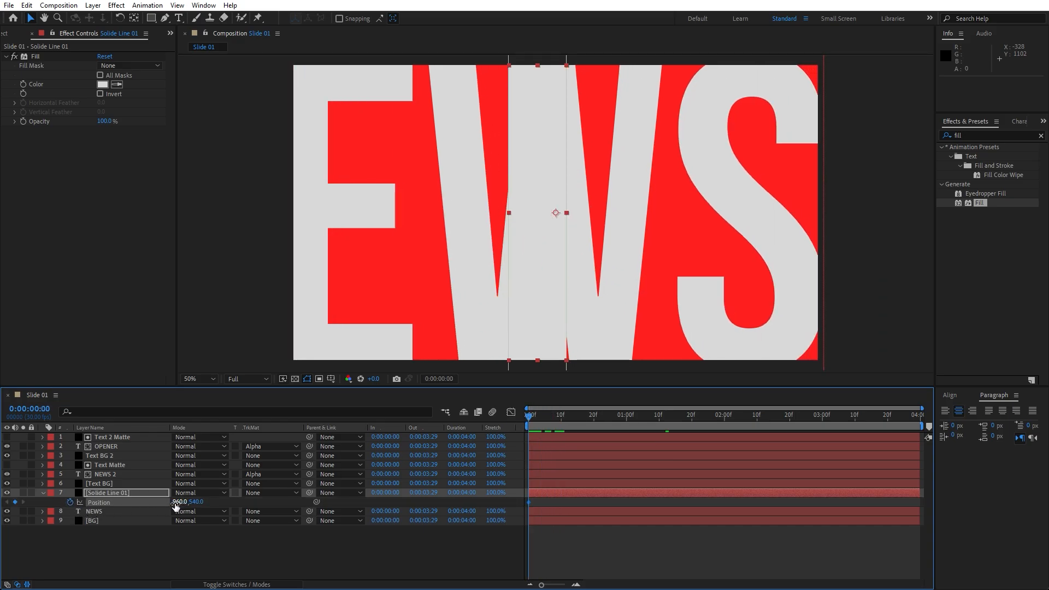
drag(175, 506, 117, 506)
drag(582, 422, 958, 418)
drag(175, 507, 299, 503)
- Preview the sweep of Solide Line 01 across the frame from the start of the composition
key(space)
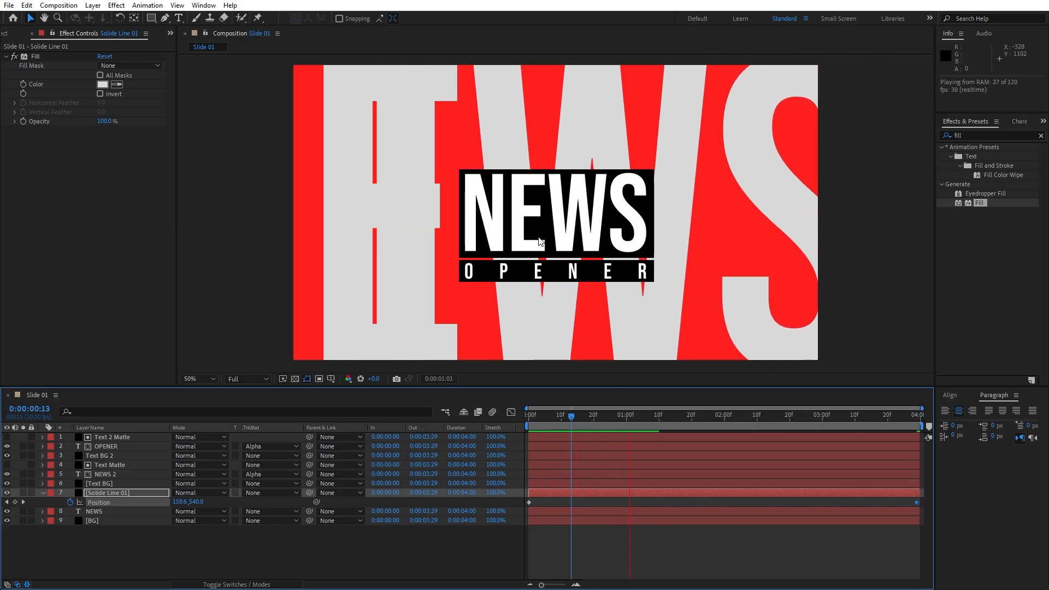
drag(562, 418, 453, 425)
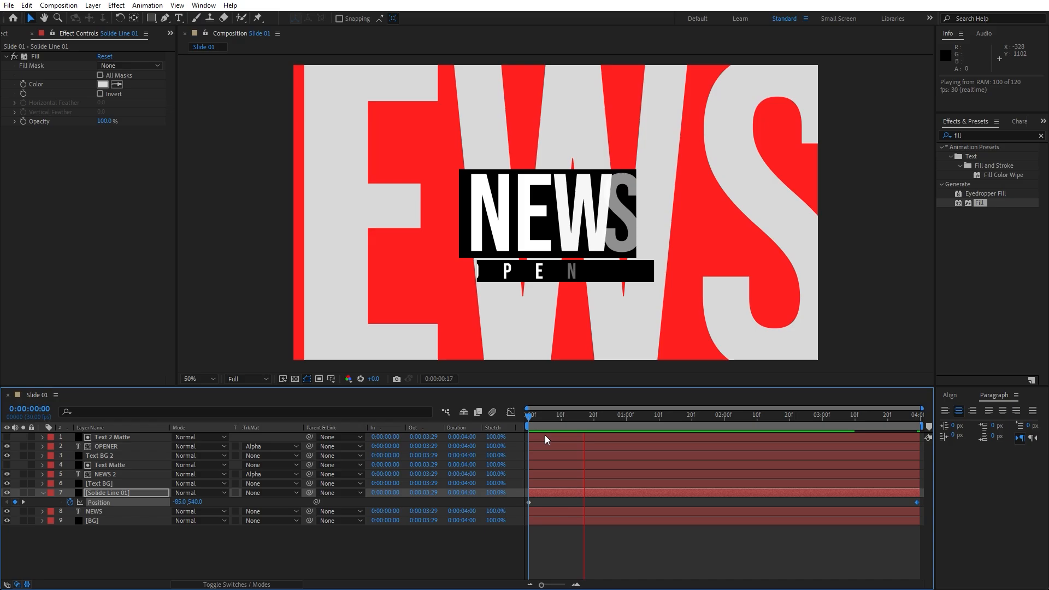
key(space)
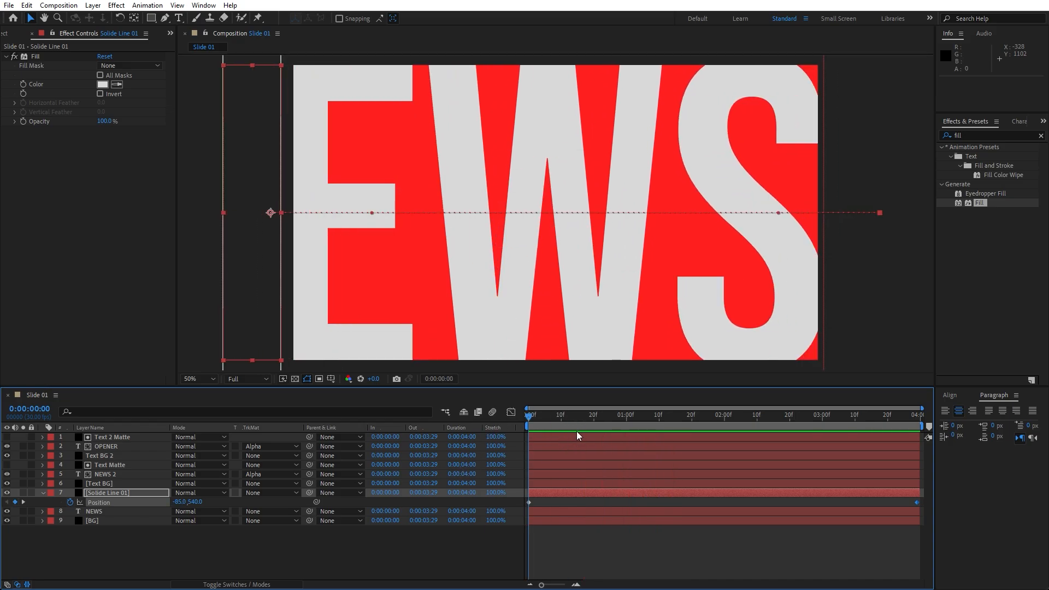
- Move the final Position keyframe of Solide Line 01 to 0:00:03:01 and preview the retimed sweep from the start
drag(614, 420, 825, 418)
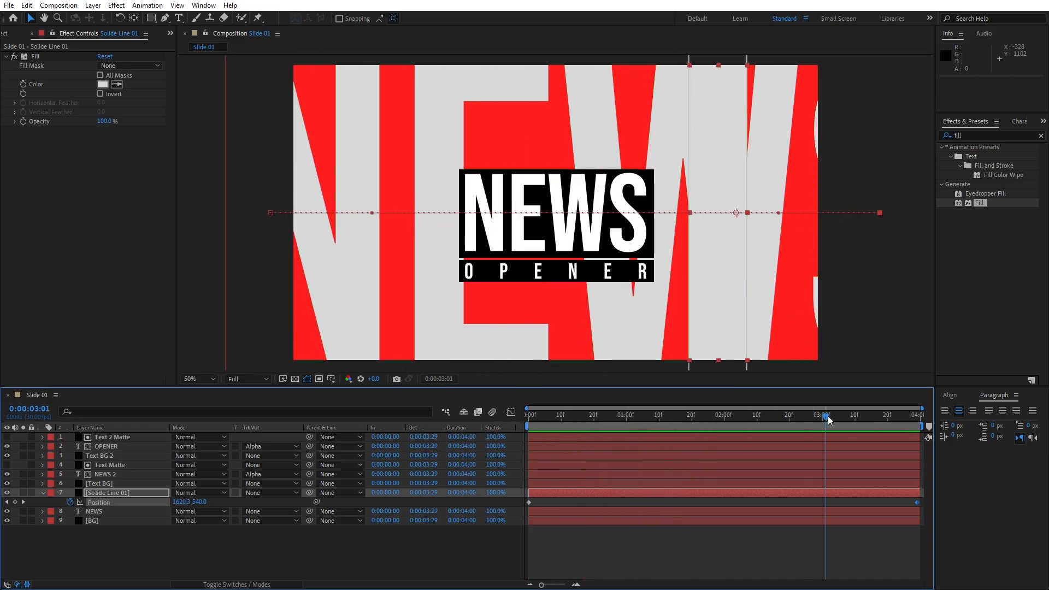
drag(916, 503, 821, 513)
key(space)
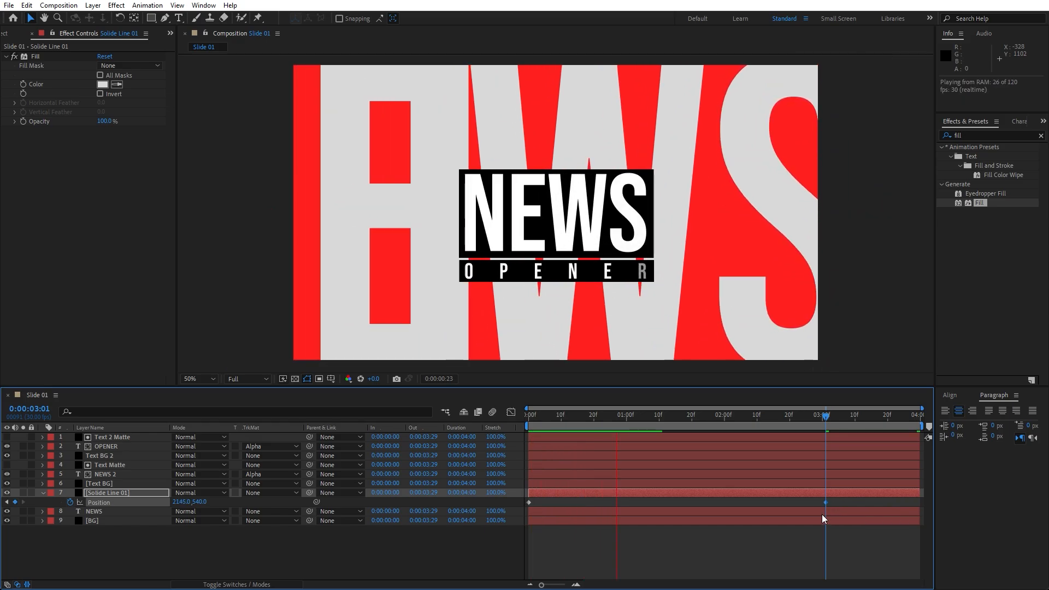
drag(615, 417, 446, 421)
key(space)
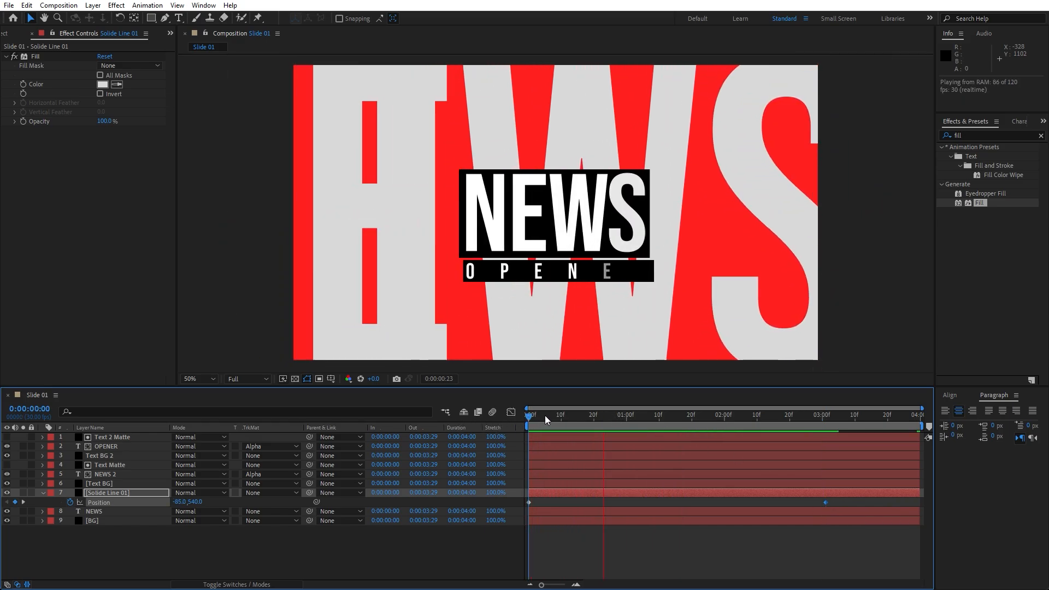
- At 0:00:00:25, duplicate Solide Line 01 and shift the copy in time to start at 0:00:00:12
click(609, 415)
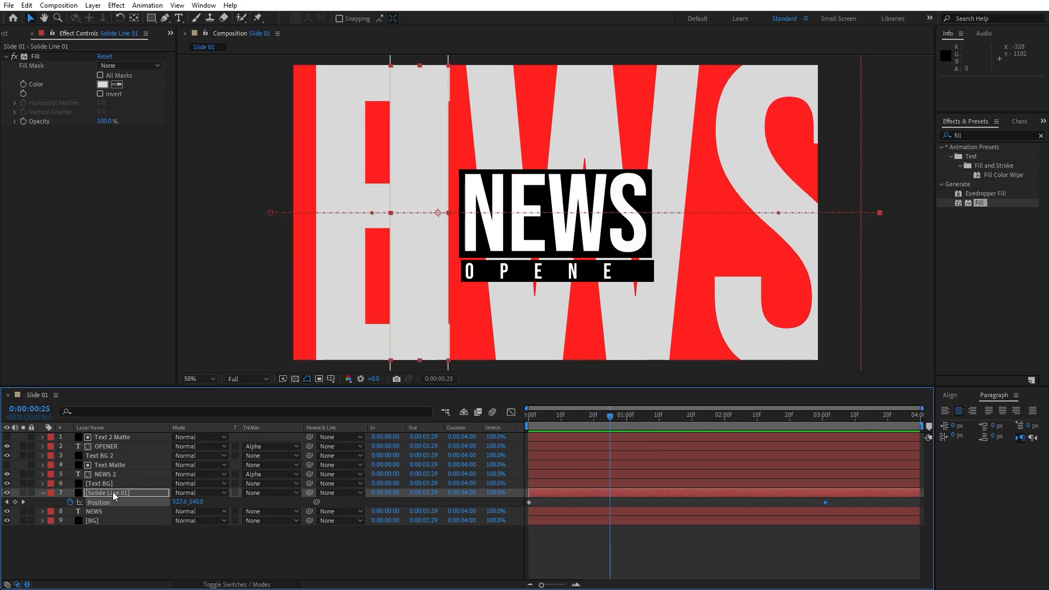
key(ctrl+d)
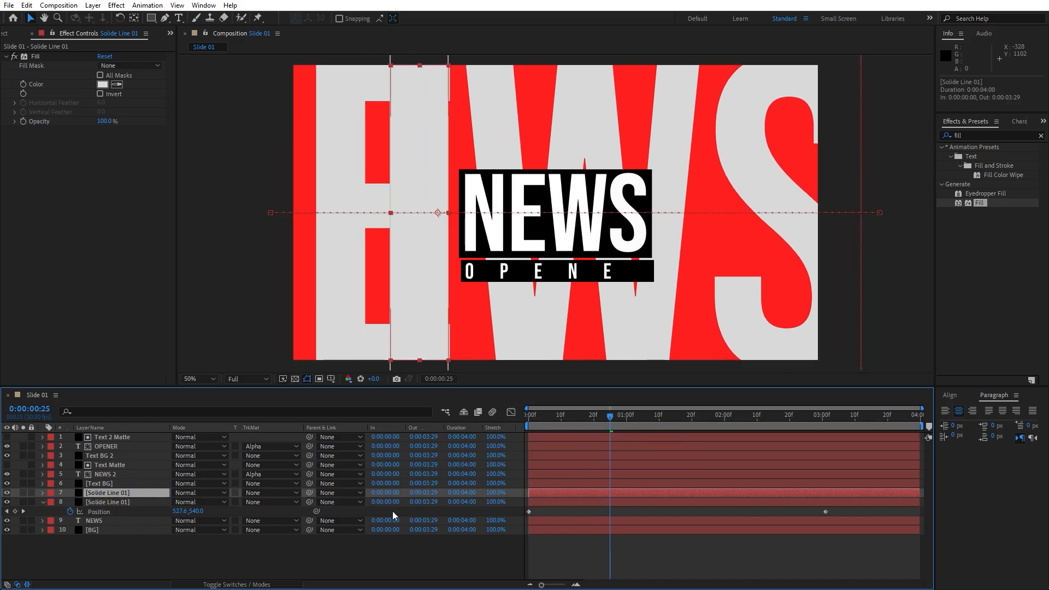
drag(551, 495, 591, 491)
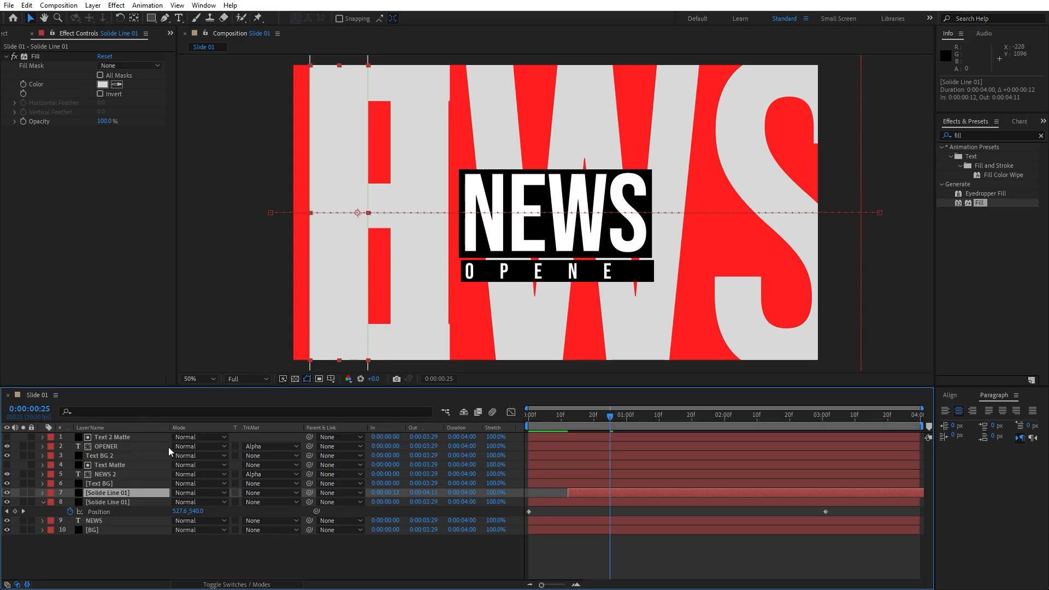
- Narrow the mask of the delayed Solide Line 01 copy to about 39.8% of its width, keeping its left edge fixed
key(m)
click(390, 236)
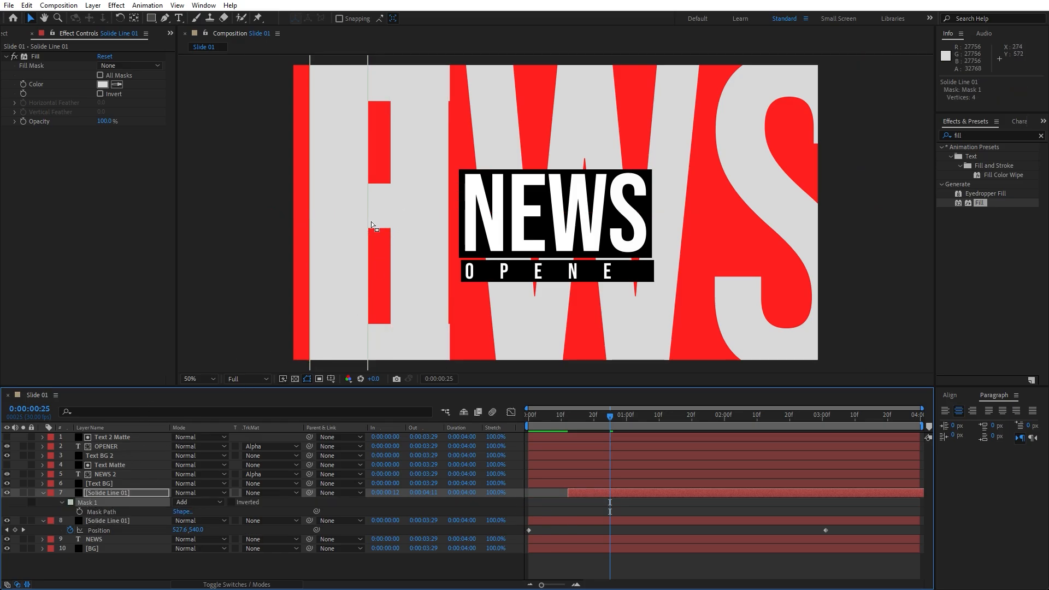
double_click(367, 224)
drag(368, 221, 329, 223)
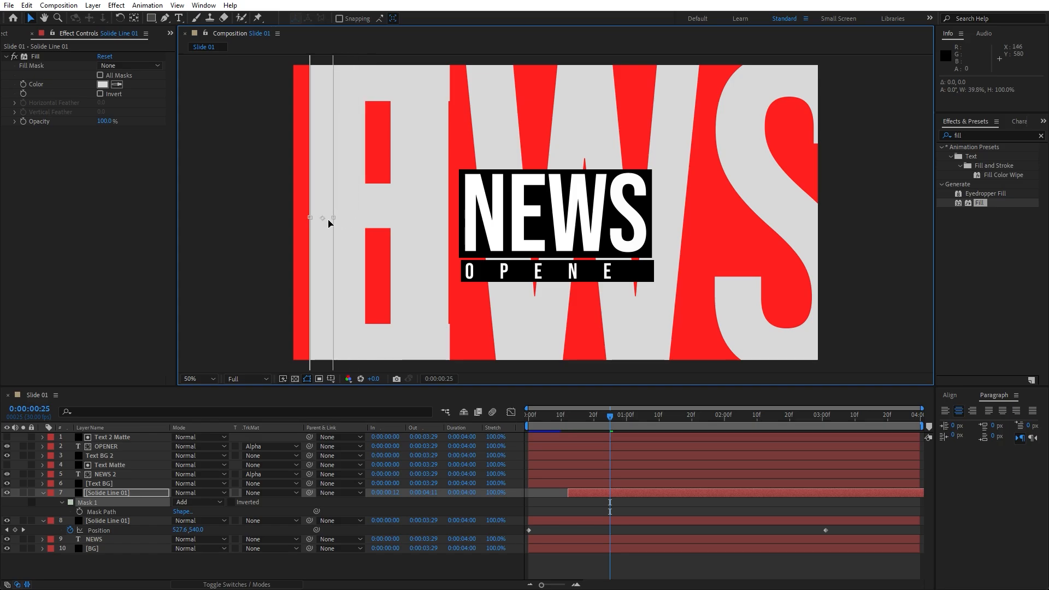
- Set the fill colour of the narrow line copy to the darker grey BCBCBC
click(103, 84)
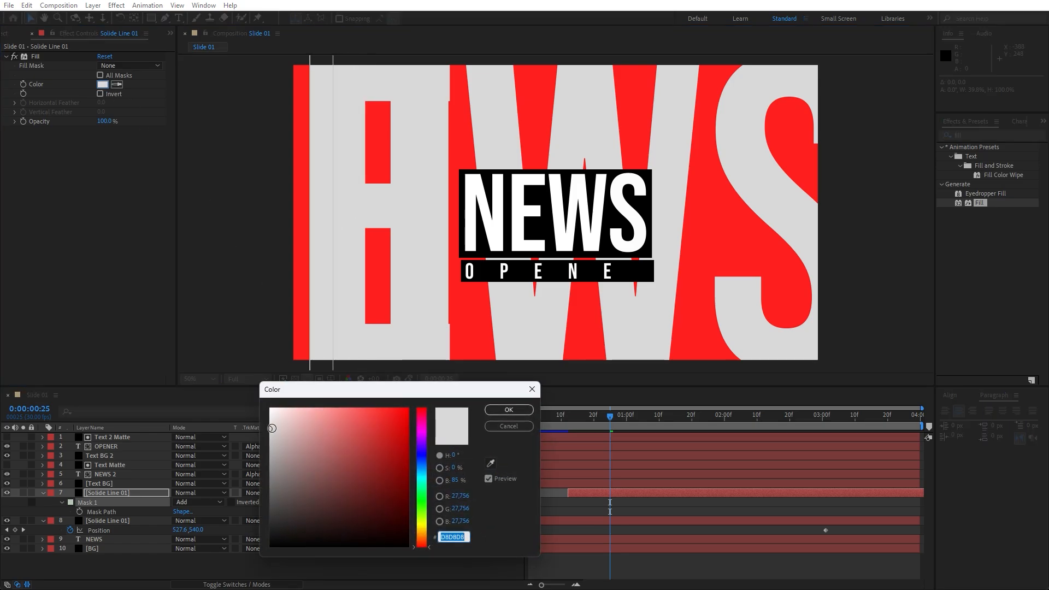
drag(271, 428, 262, 445)
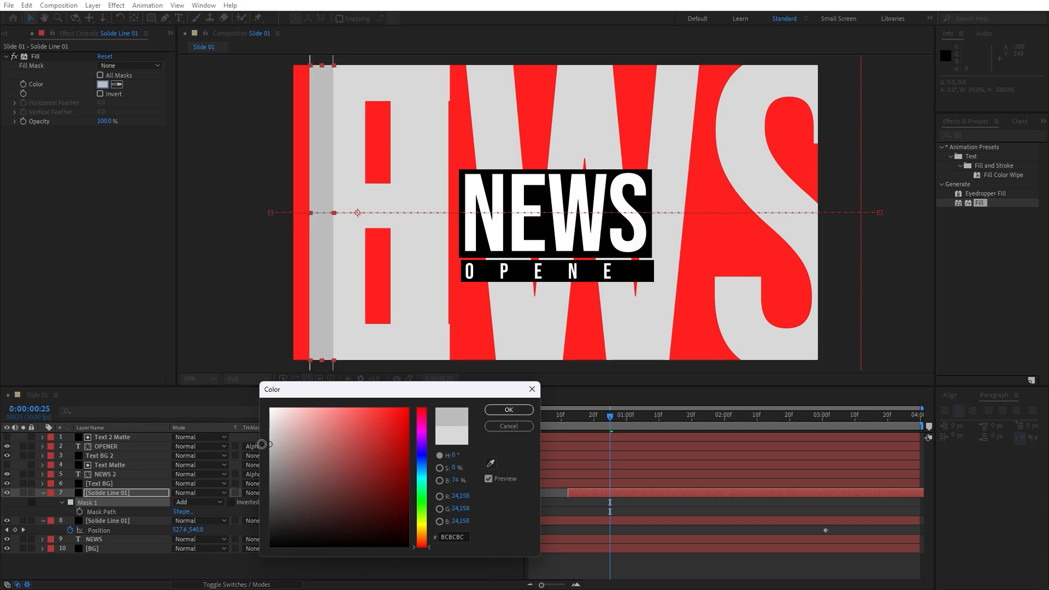
click(517, 413)
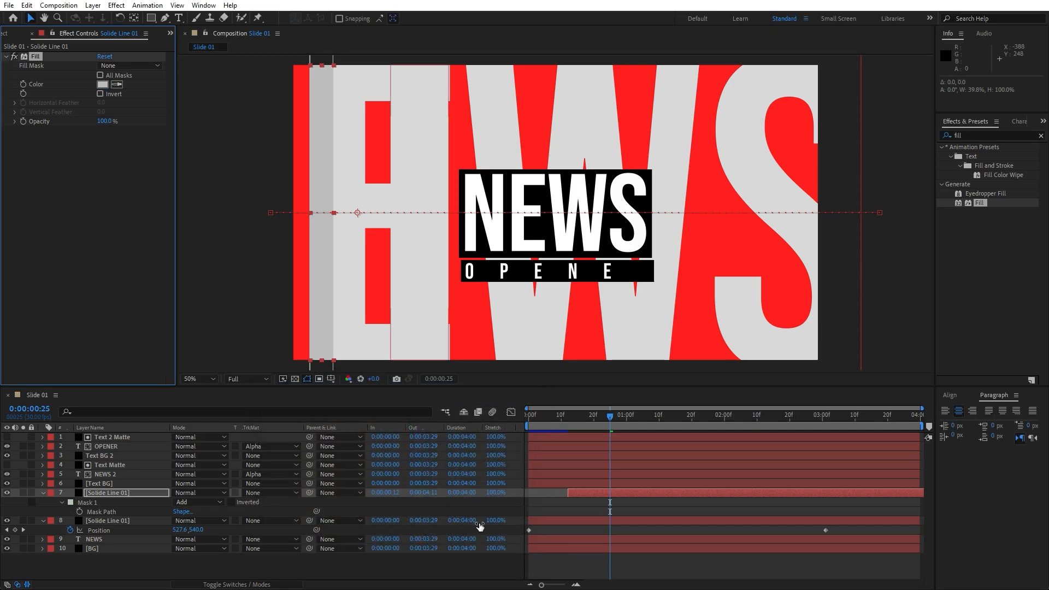
- Preview both moving lines and check the animation up to 0:00:01:13
key(space)
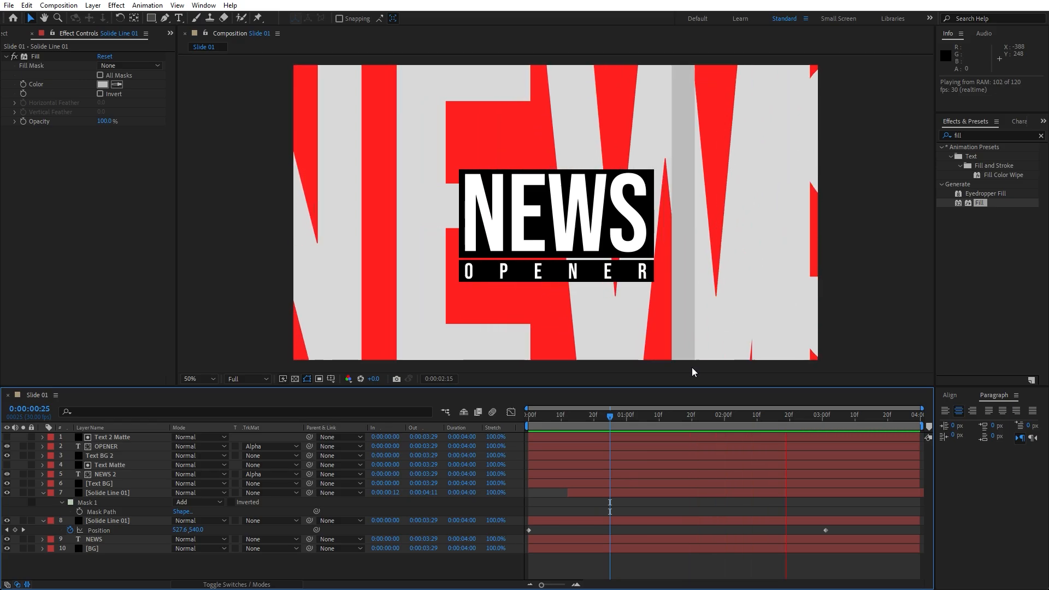
click(558, 416)
drag(559, 416, 667, 418)
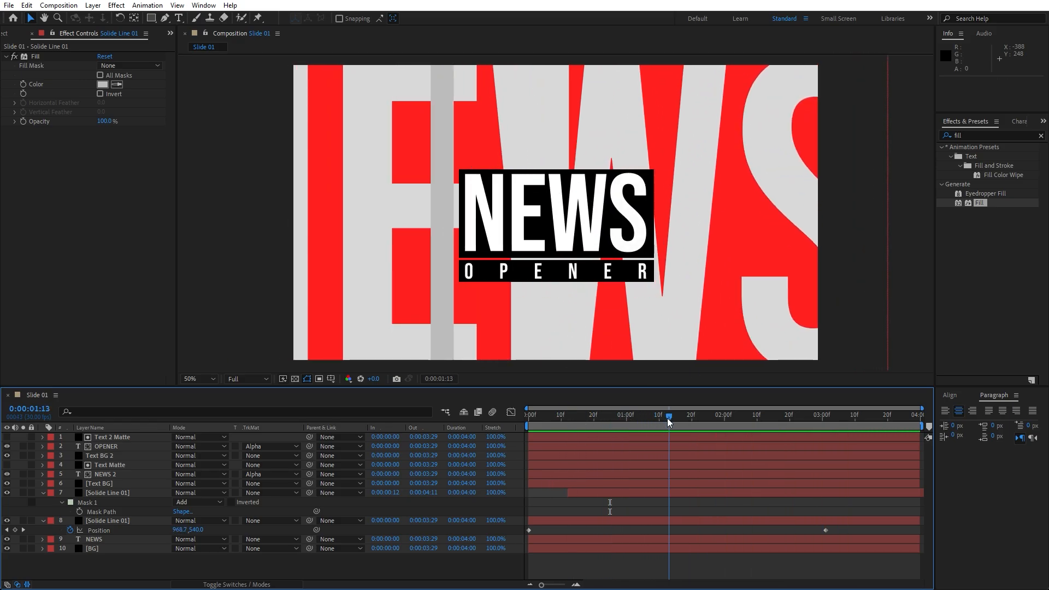
- Duplicate the original wide Solide Line 01 and place a wide line directly above the narrow grey line
click(107, 522)
key(ctrl+d)
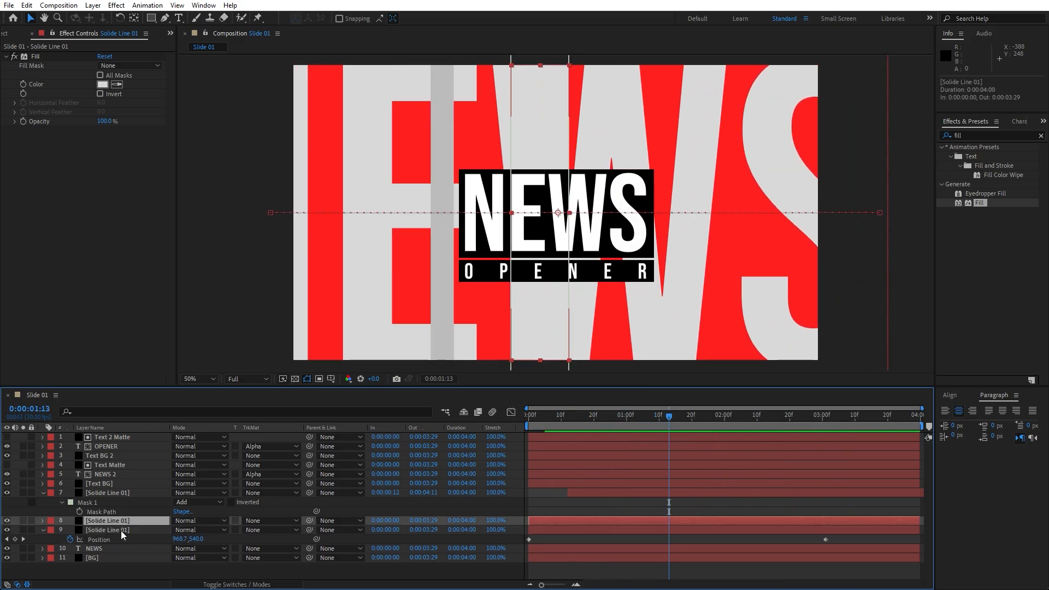
drag(120, 529, 127, 490)
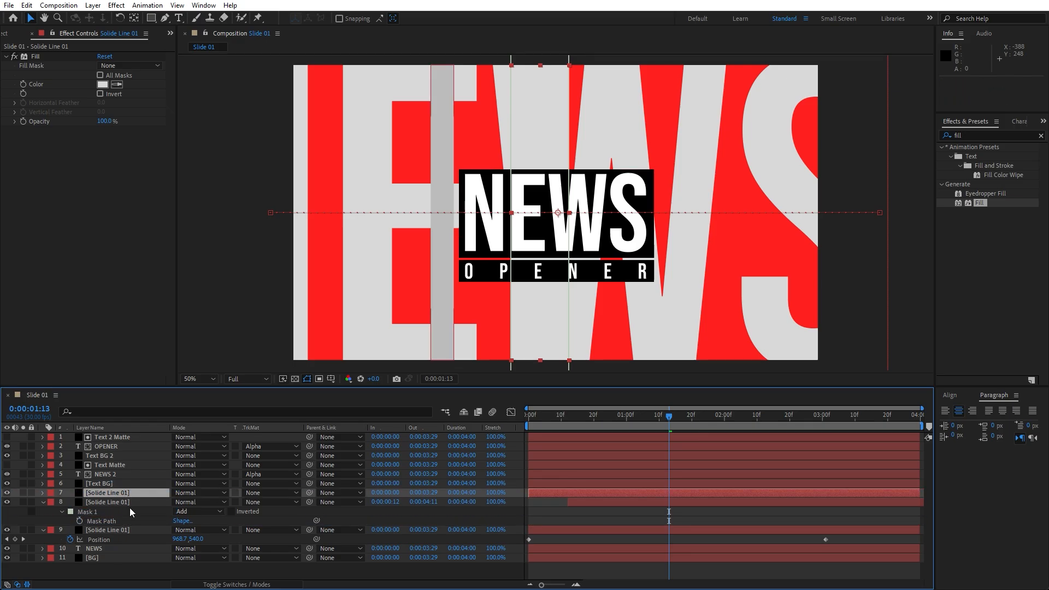
- Rename the narrow grey line layer Solide Line 02
click(137, 499)
key(Return)
click(136, 498)
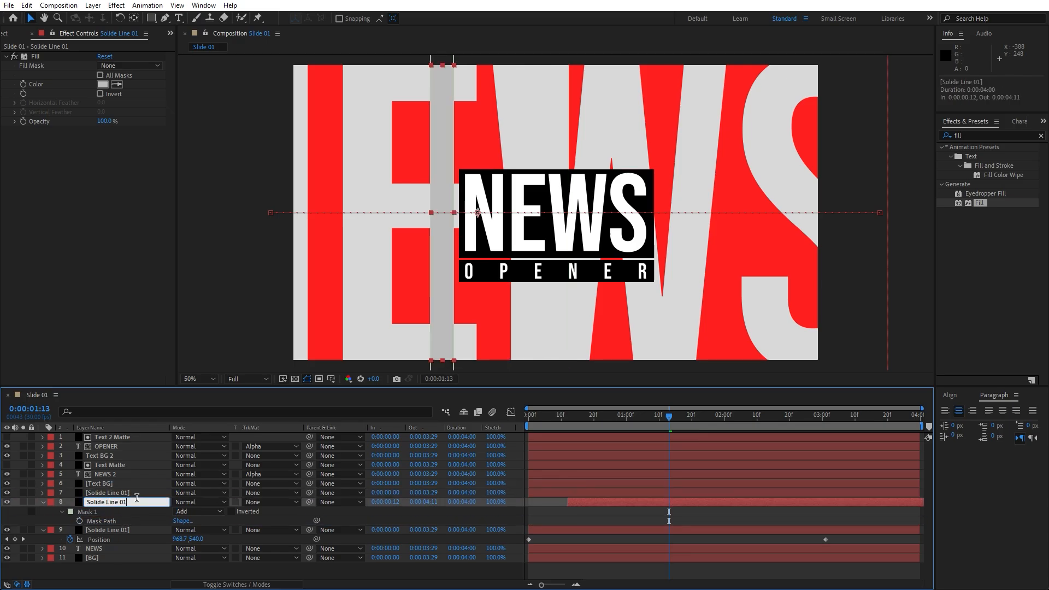
text(2)
- Open the name of the uppermost Solide Line 01 layer for editing
click(142, 493)
key(Return)
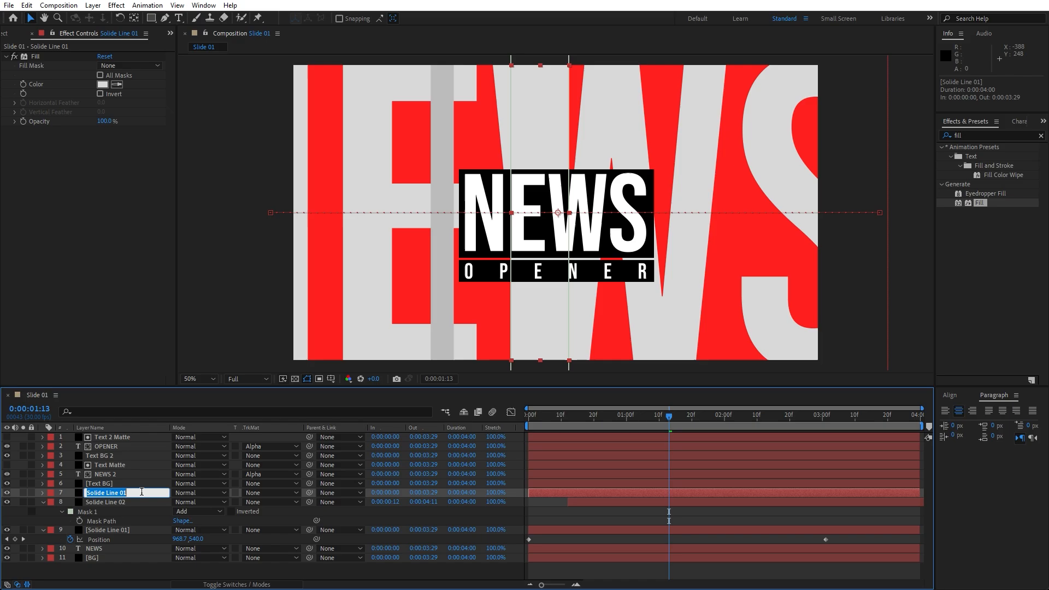
- Rename the duplicated line layer Solide Line 03 and collapse the expanded properties of the two line layers below it
click(141, 491)
text(3)
click(111, 483)
click(42, 502)
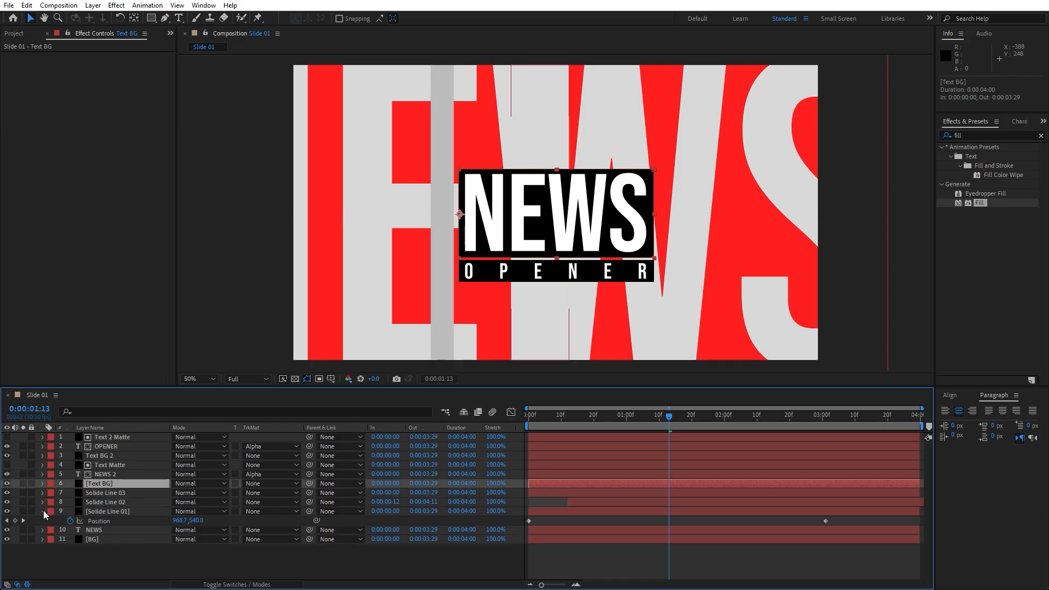
click(43, 512)
- Reverse Solide Line 03's movement by setting its X position keyframes to 2145 at 0:00:00:00 and -55 at 0:00:03:01, and preview it
click(110, 493)
key(p)
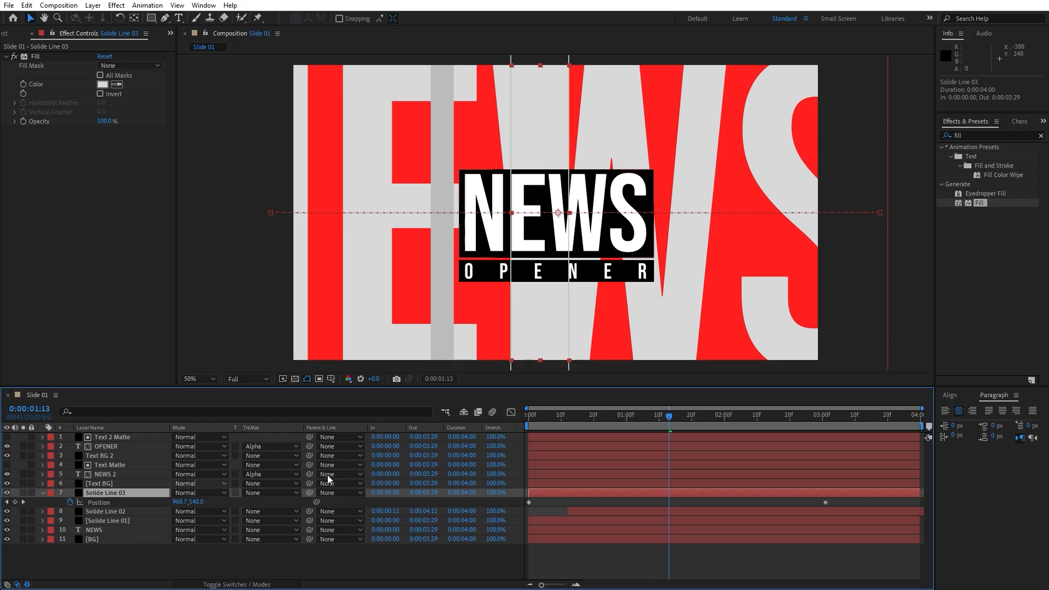
drag(608, 421, 502, 420)
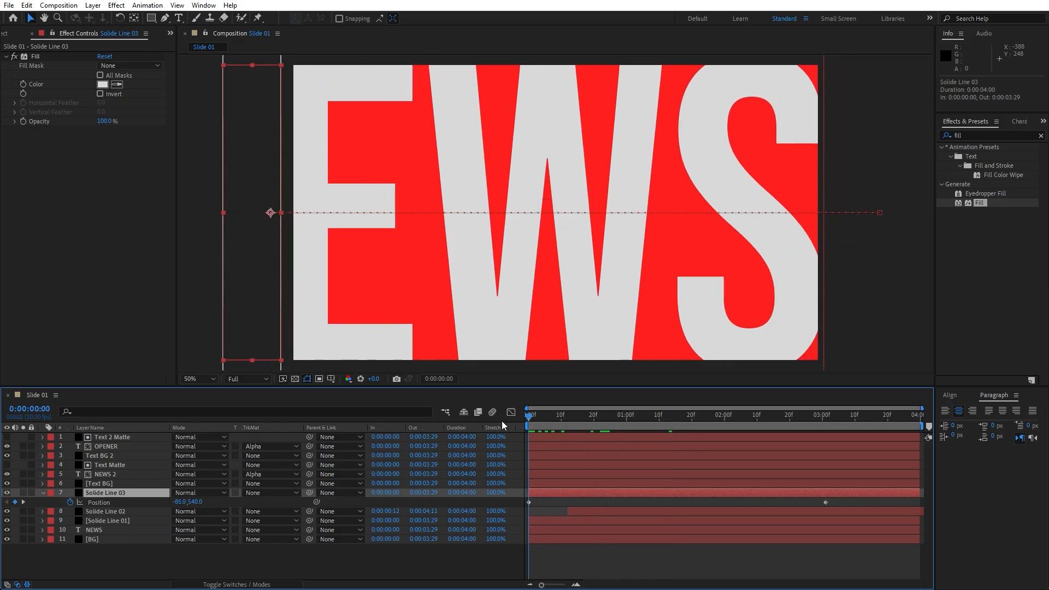
drag(176, 503, 299, 504)
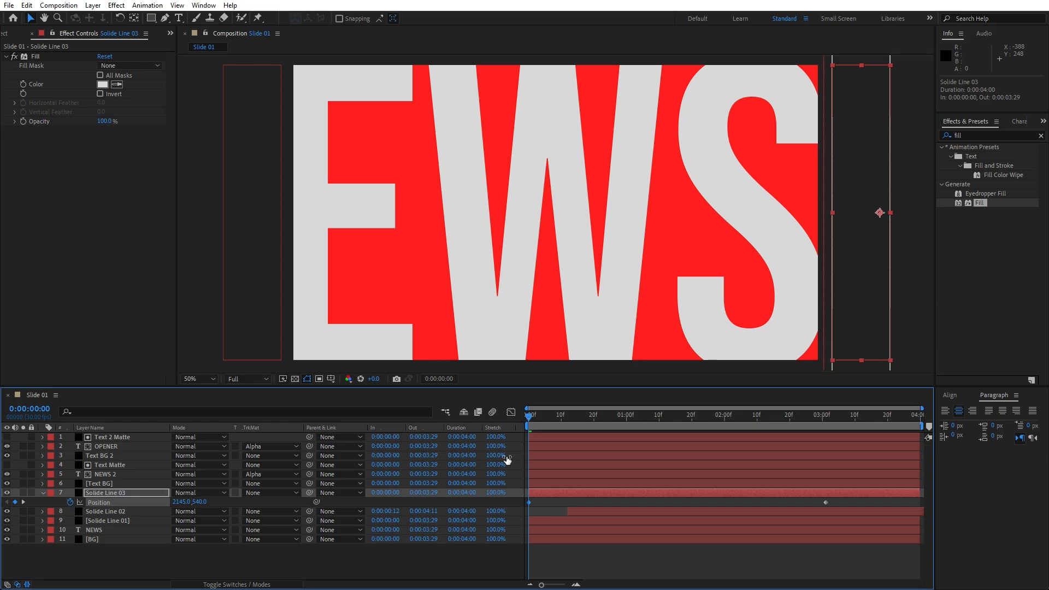
key(k)
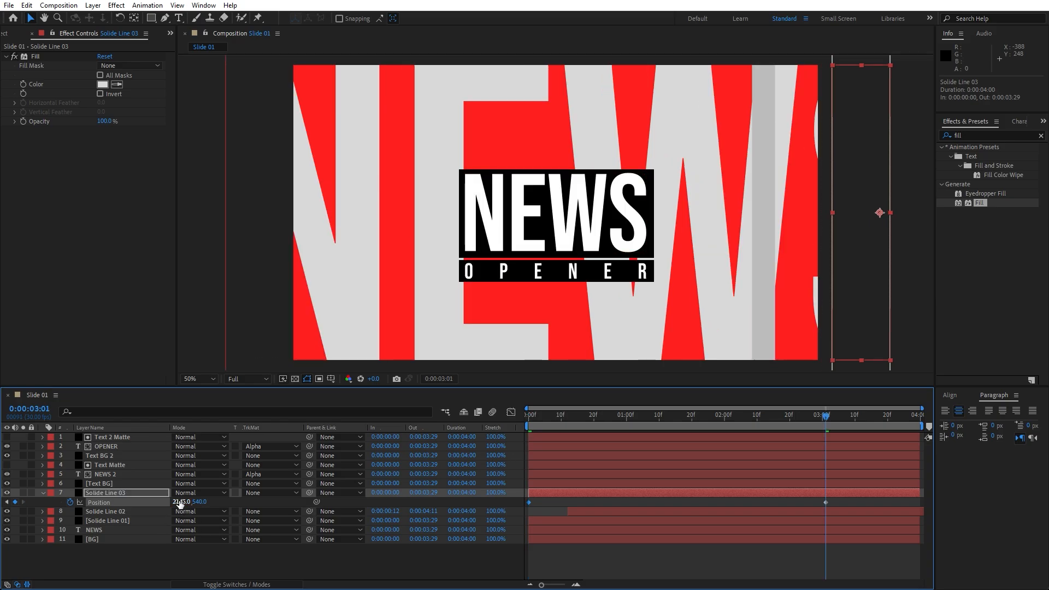
drag(181, 502, 80, 521)
click(150, 570)
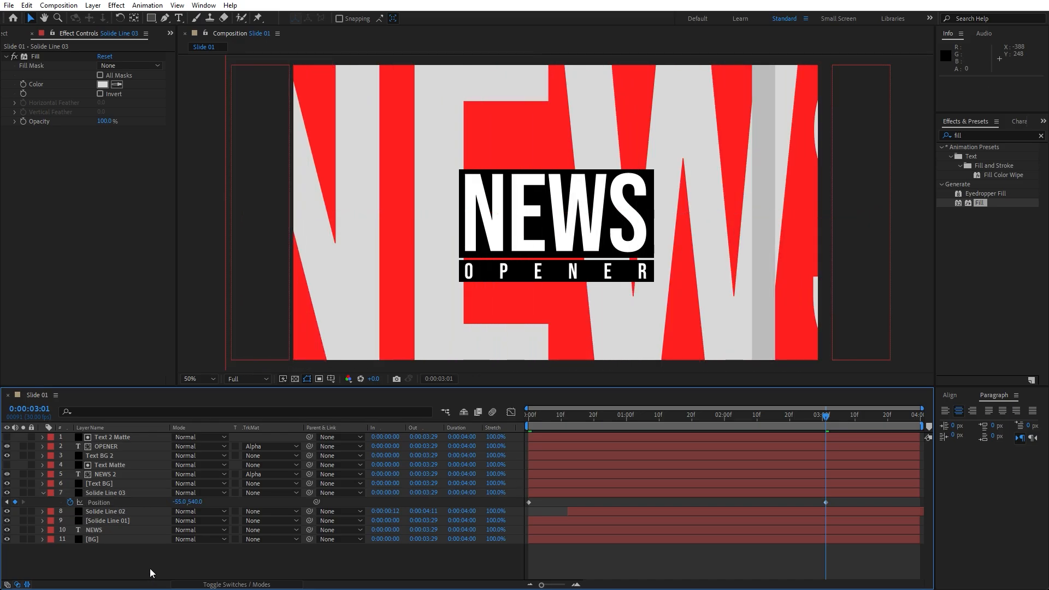
key(space)
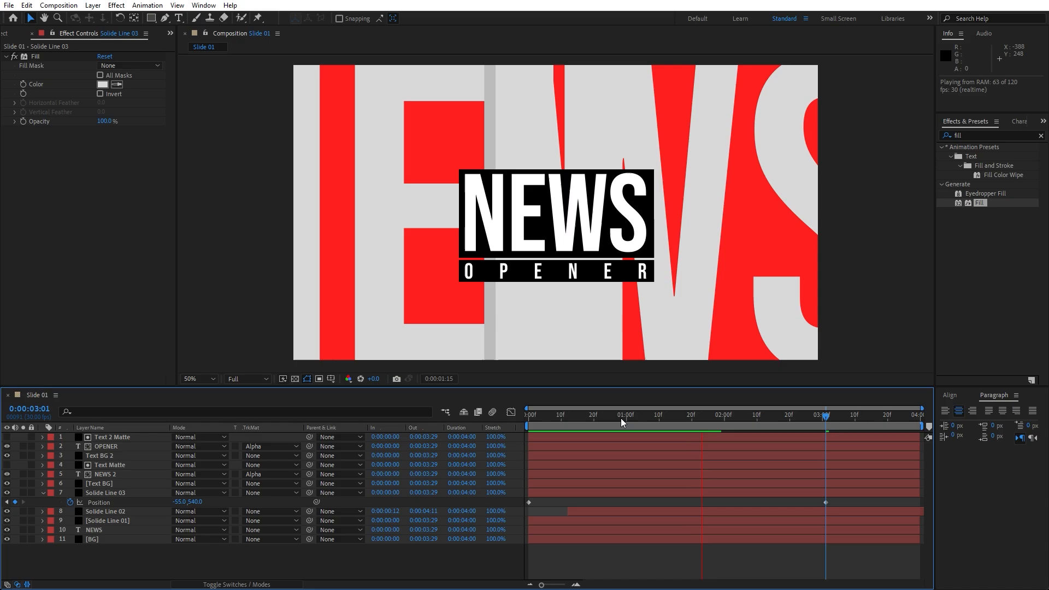
- With the playhead at 0:00:01:04, change Solide Line 03's Fill color to F3F3F3
drag(663, 420, 640, 421)
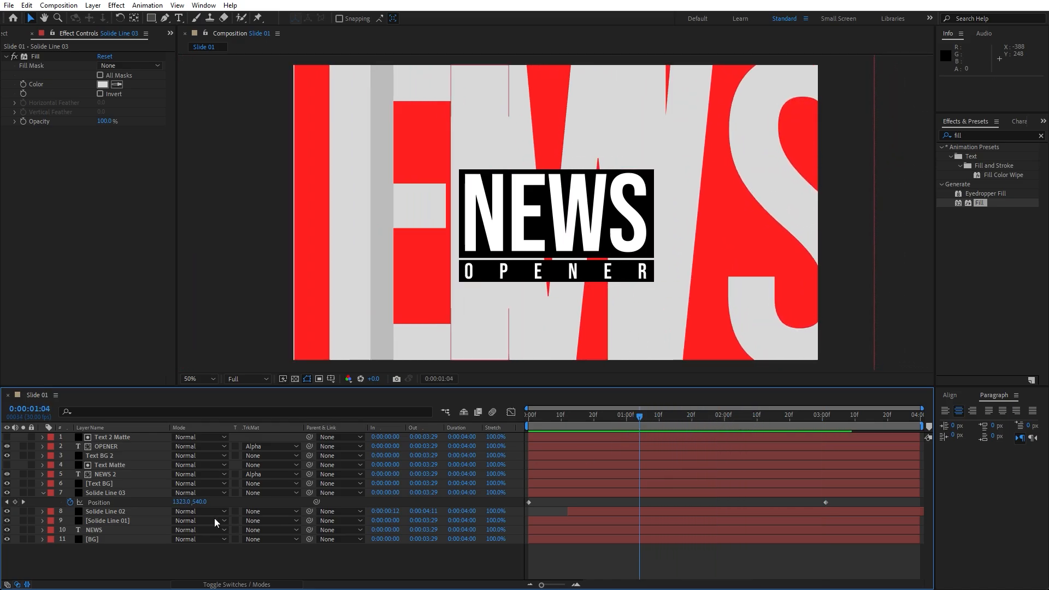
click(126, 493)
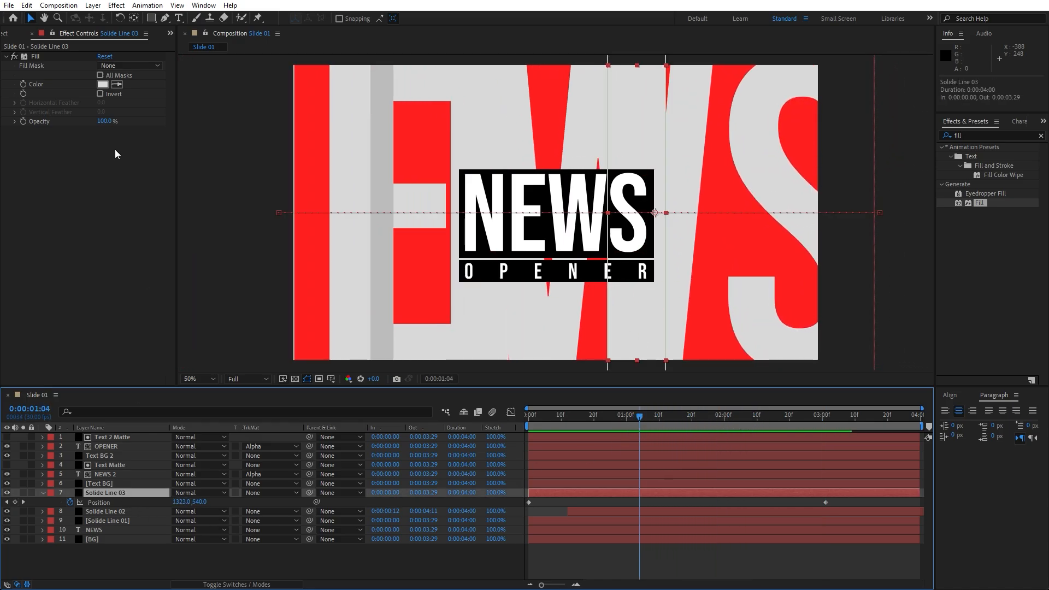
click(102, 85)
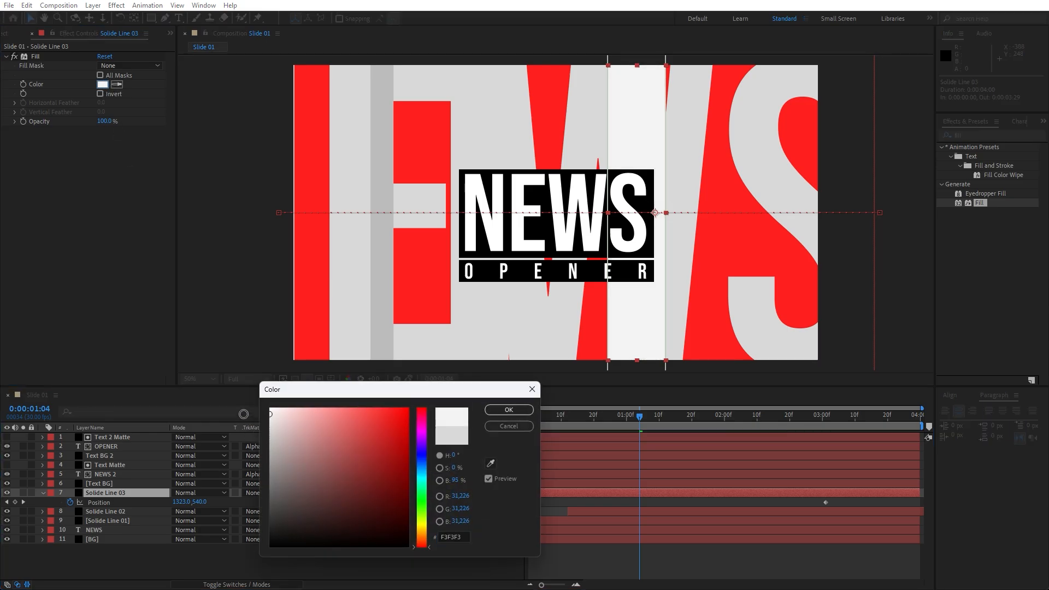
click(509, 409)
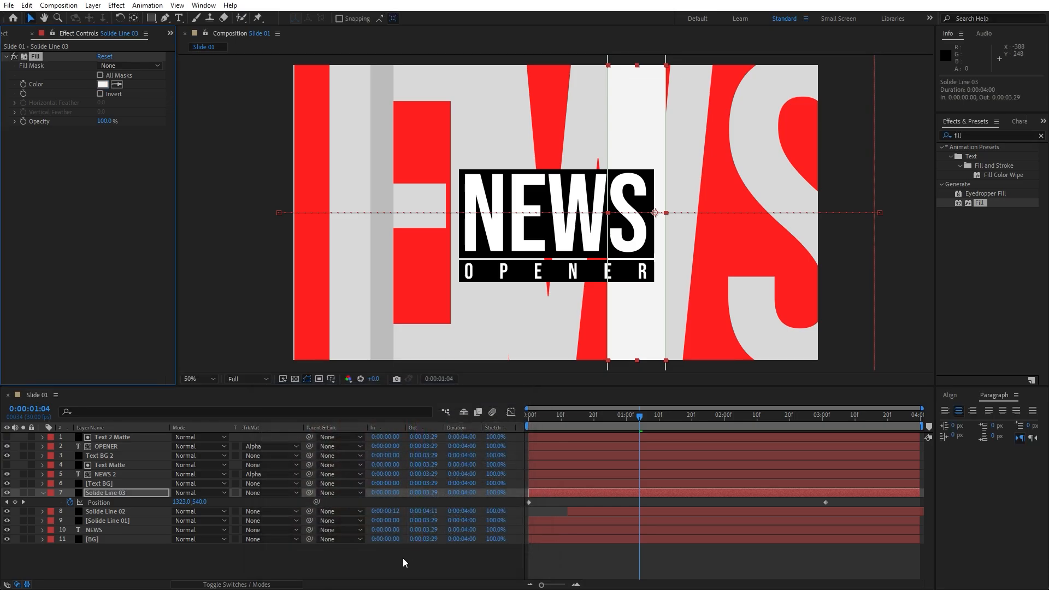
- Preview the animation with the recolored line, park the playhead at 0:00:01:14, and collapse Solide Line 03's properties
click(396, 565)
key(space)
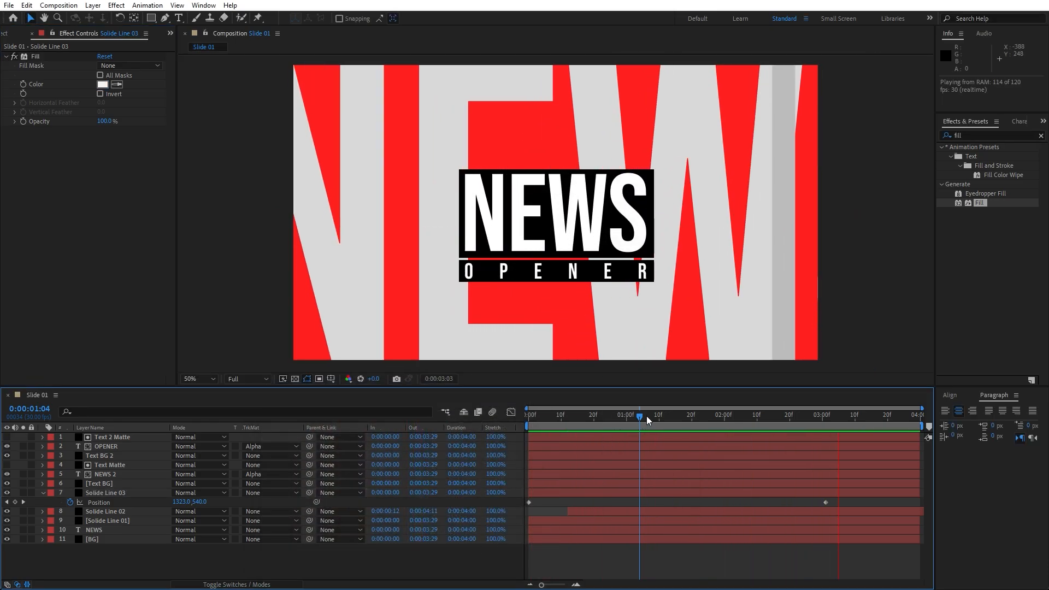
click(588, 419)
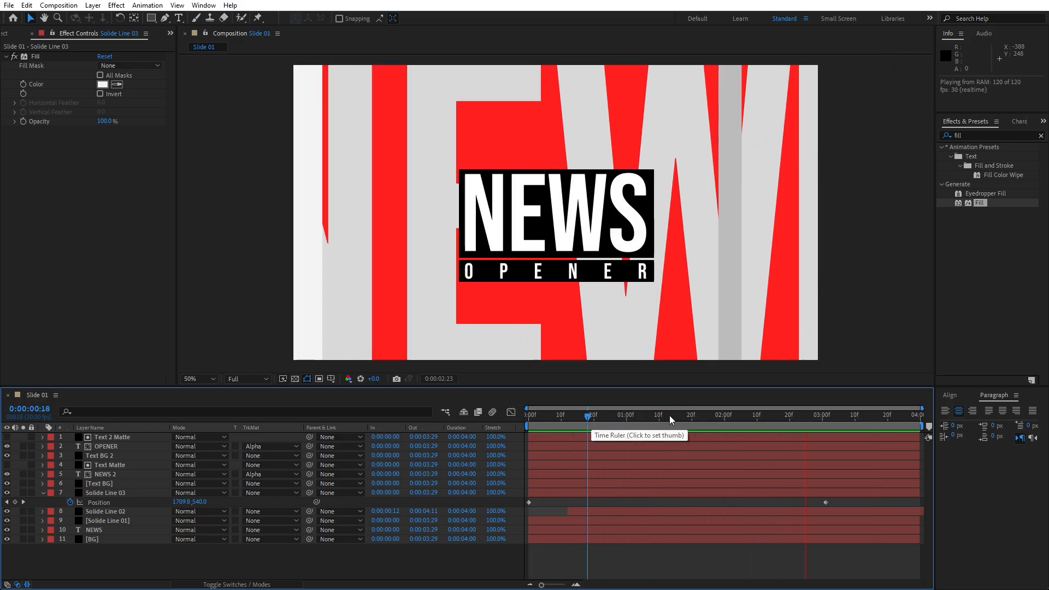
key(space)
click(672, 416)
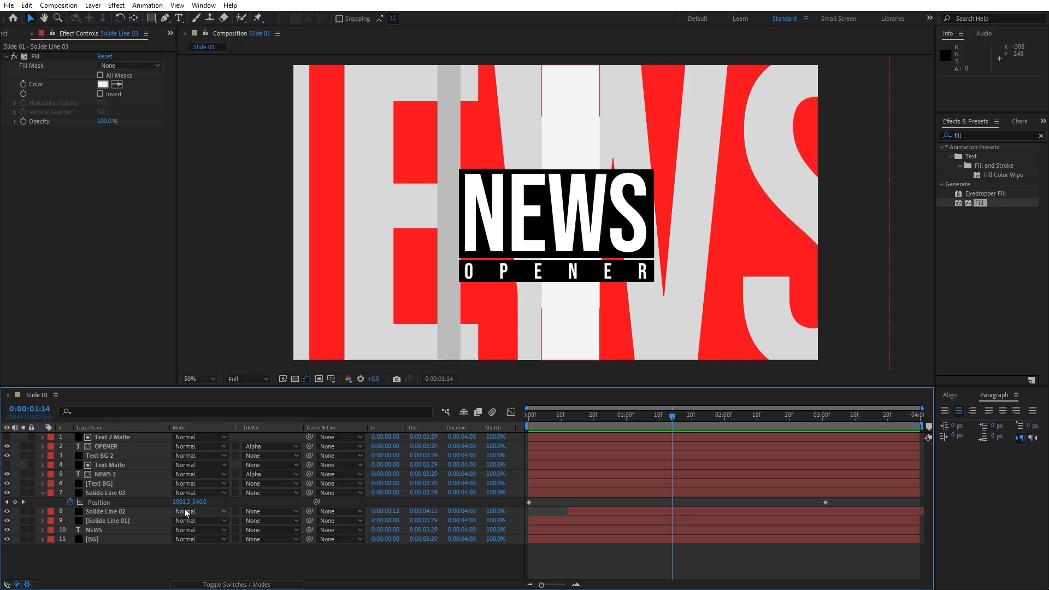
click(43, 492)
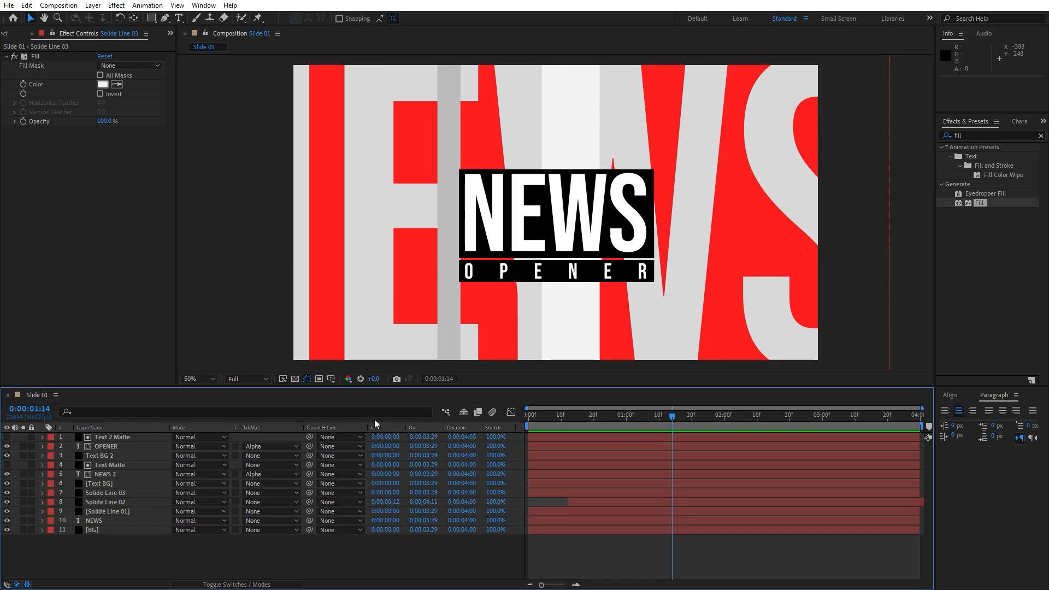
- Turn on the Title/Action Safe guides and draw a stroked circle outward from the composition's center with the Ellipse Tool
click(153, 21)
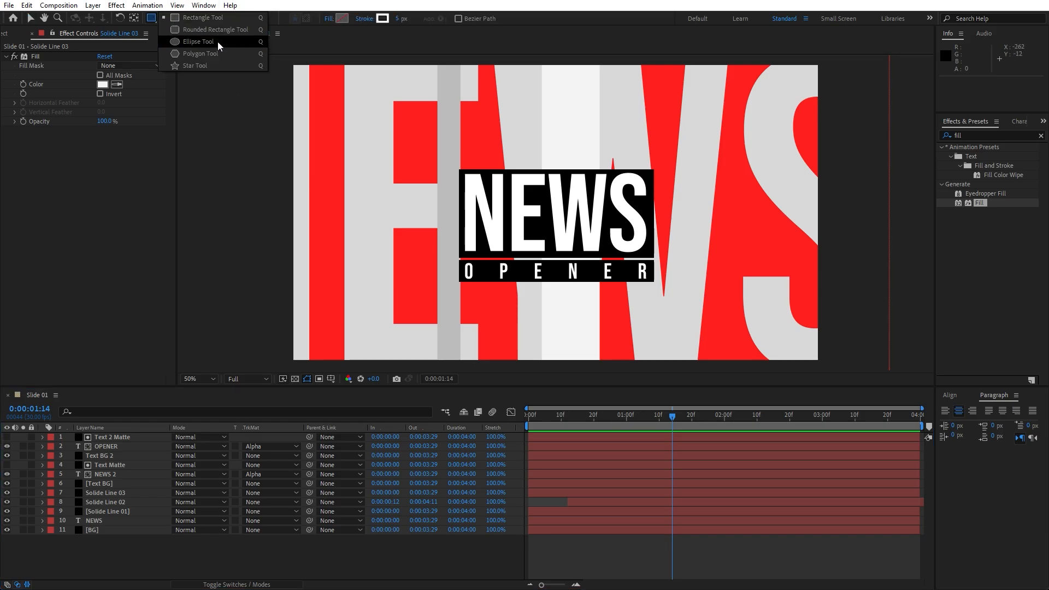
click(201, 41)
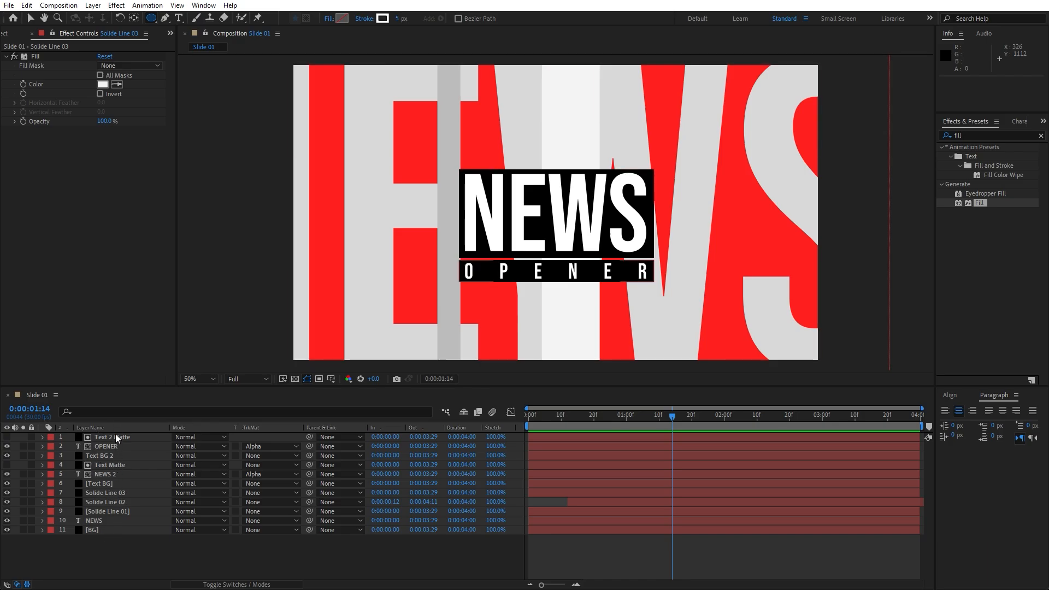
click(331, 379)
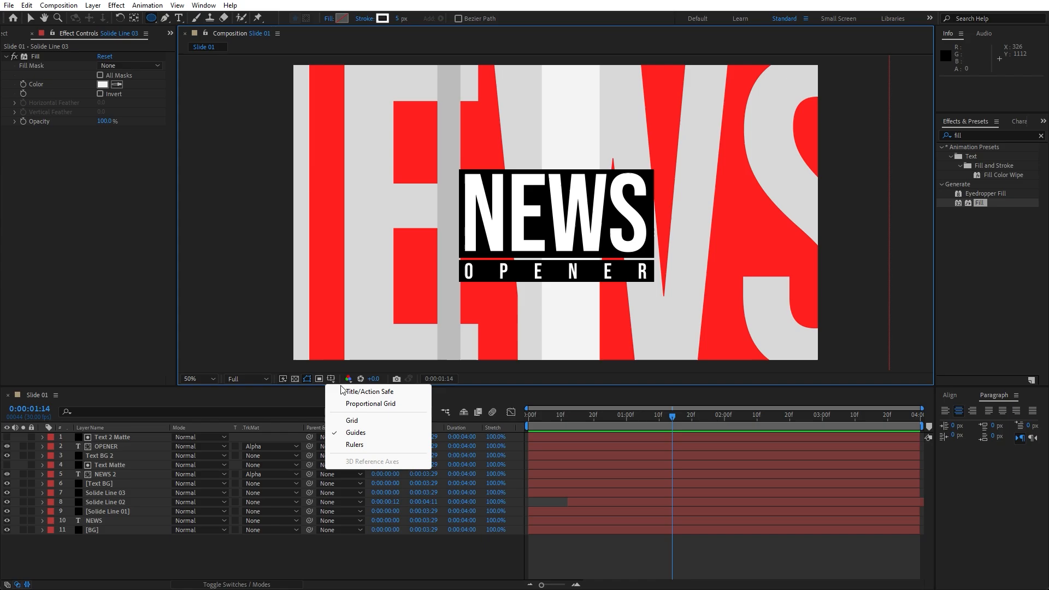
click(354, 392)
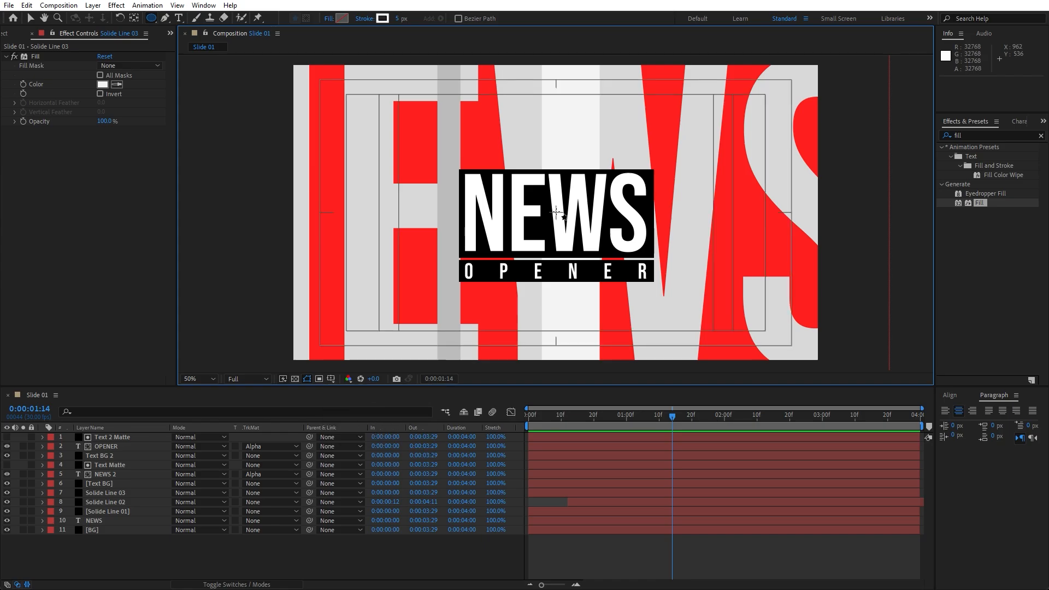
drag(556, 213, 624, 343)
- Rename the new shape layer Circle 01
click(109, 434)
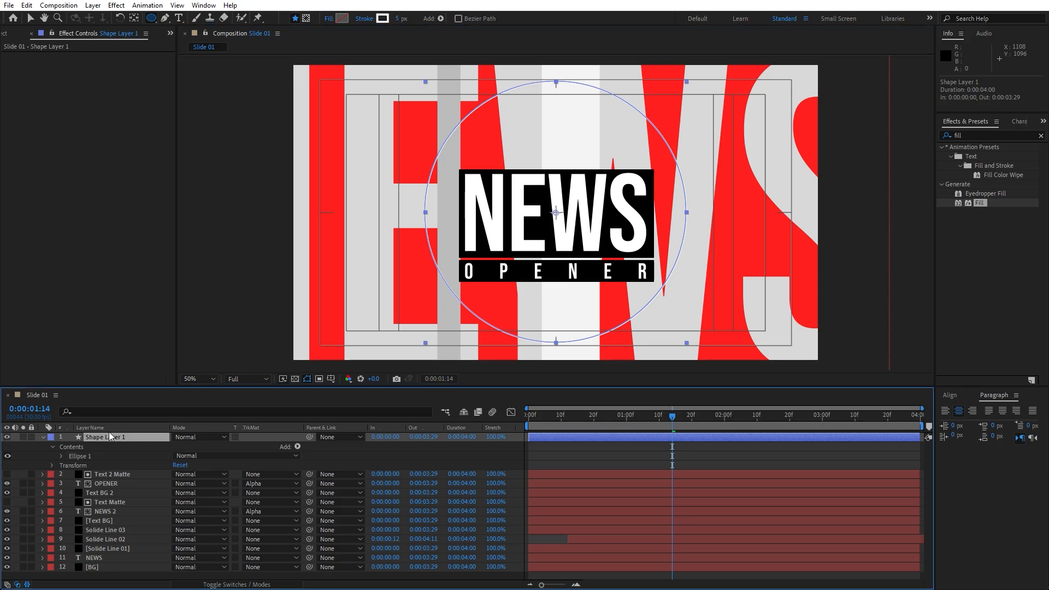
key(Return)
text(Circle 01)
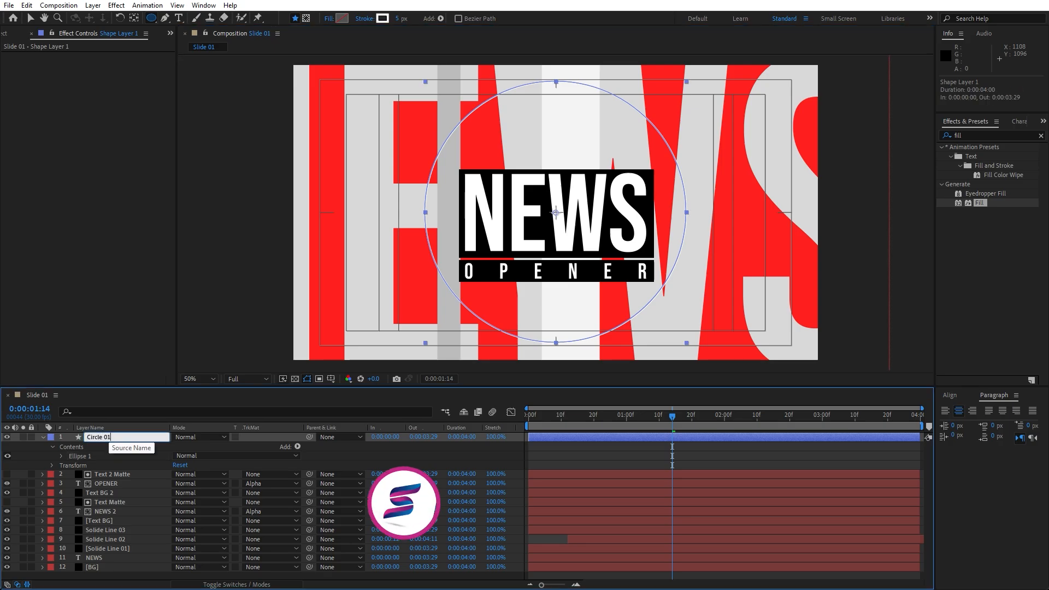
key(Return)
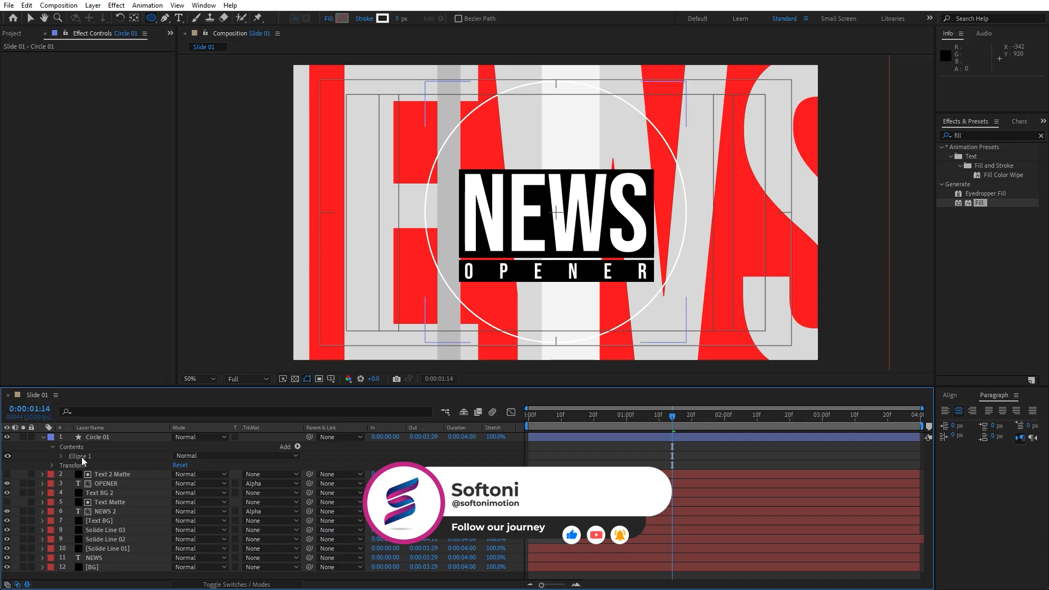
- Add Trim Paths to Circle 01, return to the composition's first frame, and expand the Trim Paths settings
click(296, 446)
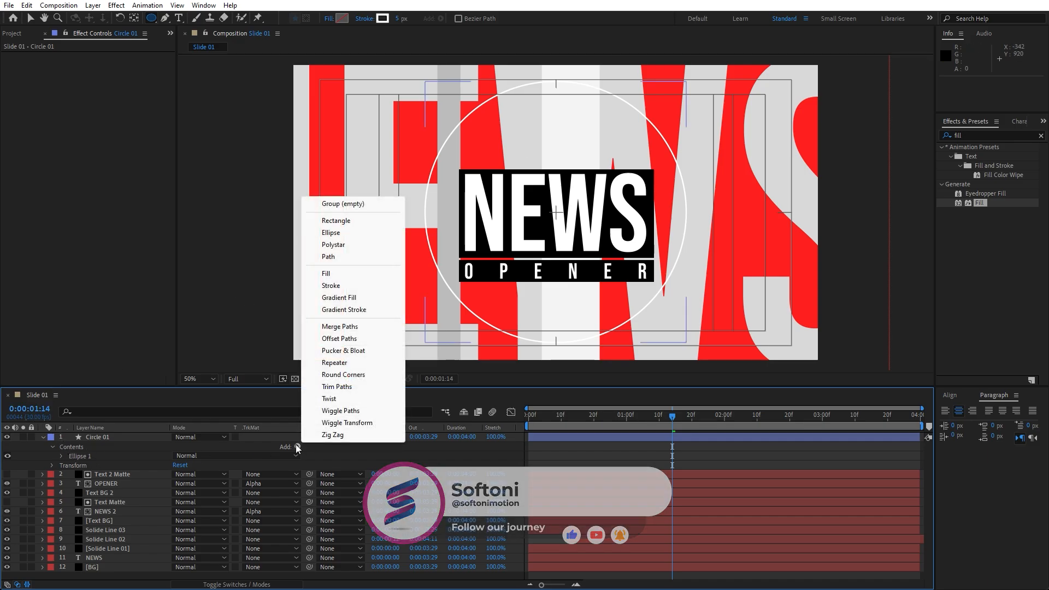
click(337, 386)
key(Home)
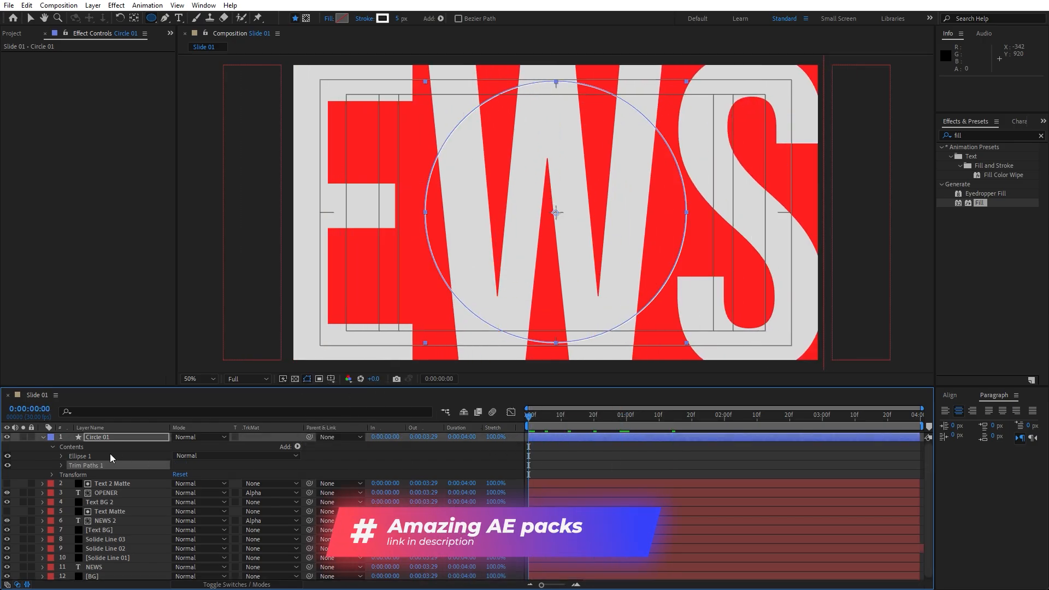
click(61, 466)
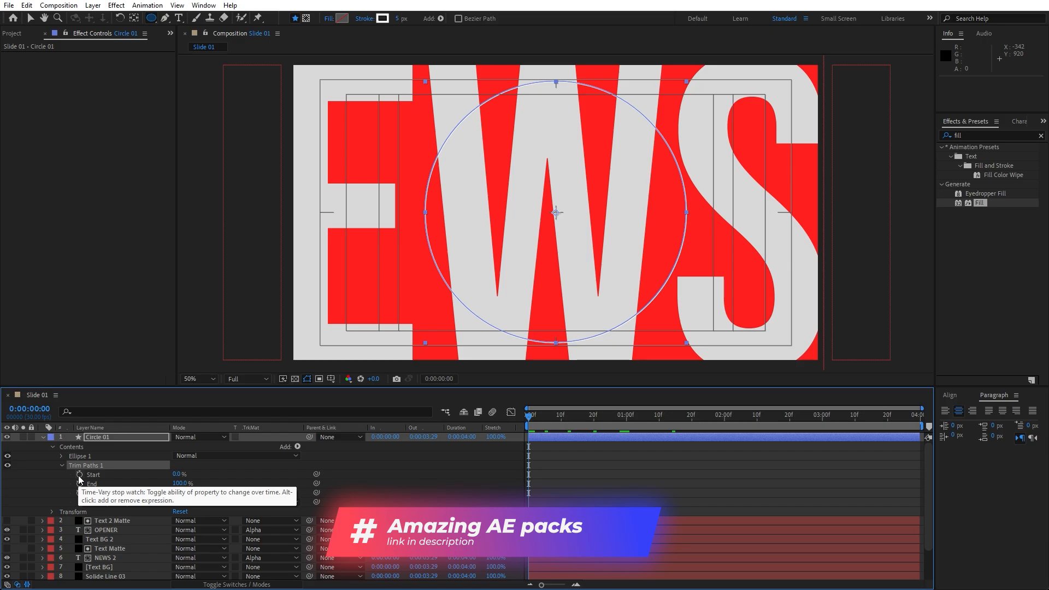
- Keyframe Circle 01's Trim Paths Start from 0% at 0:00:00:00 to 100% at 0:00:03:01, collapse the layer, and preview the result
click(79, 475)
drag(558, 423, 825, 416)
drag(178, 474, 266, 476)
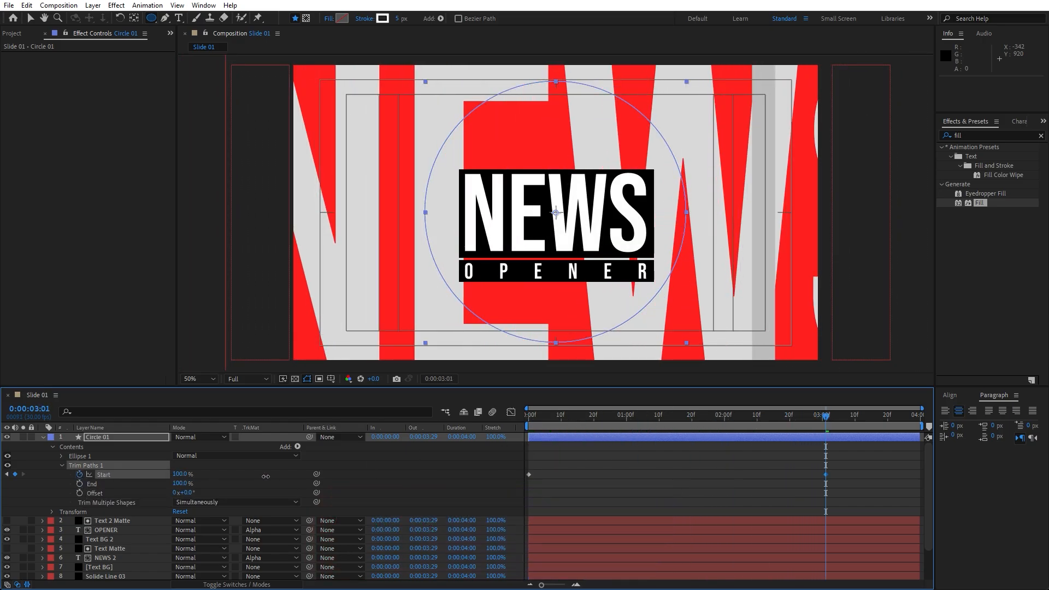
click(54, 484)
click(42, 437)
key(space)
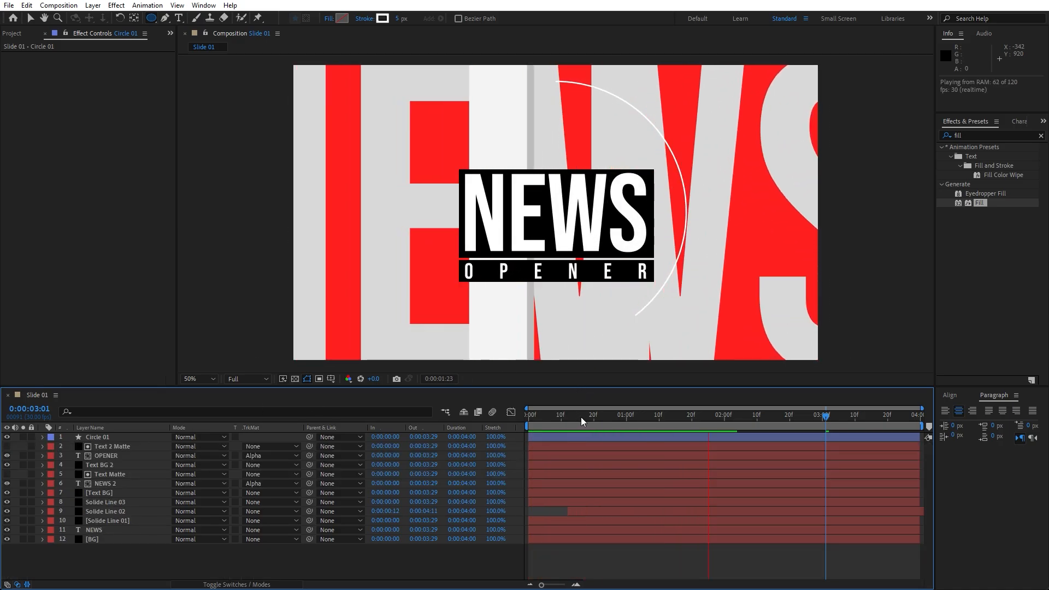
drag(628, 422, 682, 421)
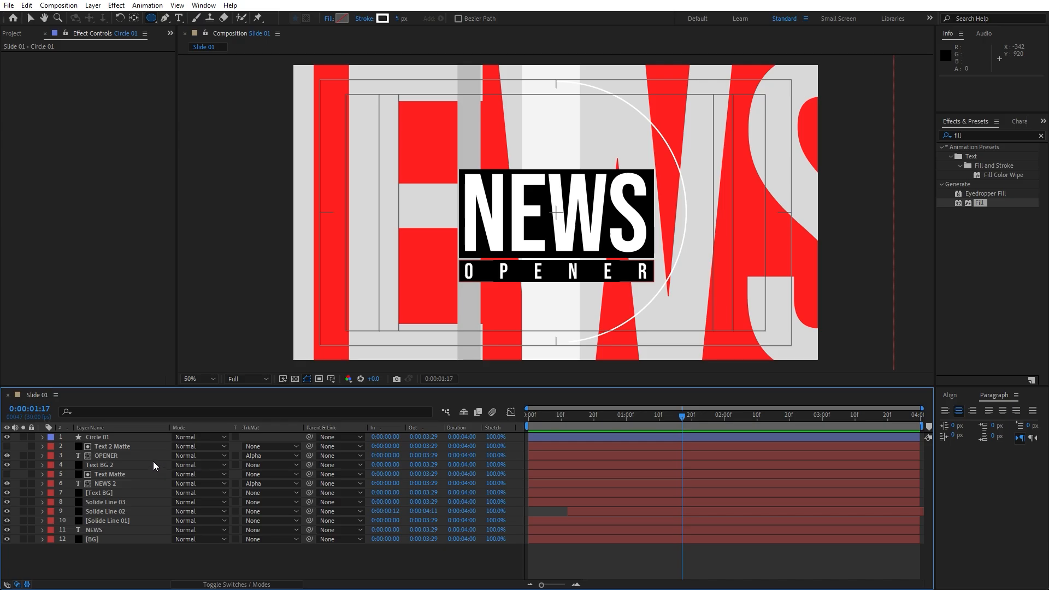
- Duplicate Circle 01 and remove the Trim Paths Start keyframes from the copy, resetting Start at the first frame
click(116, 437)
key(ctrl+d)
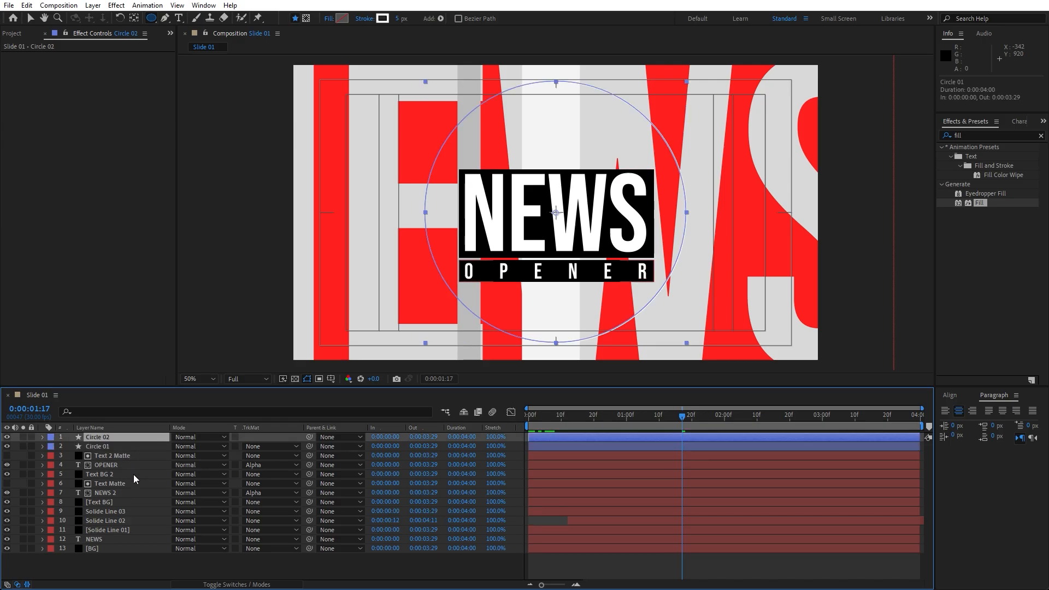
key(u)
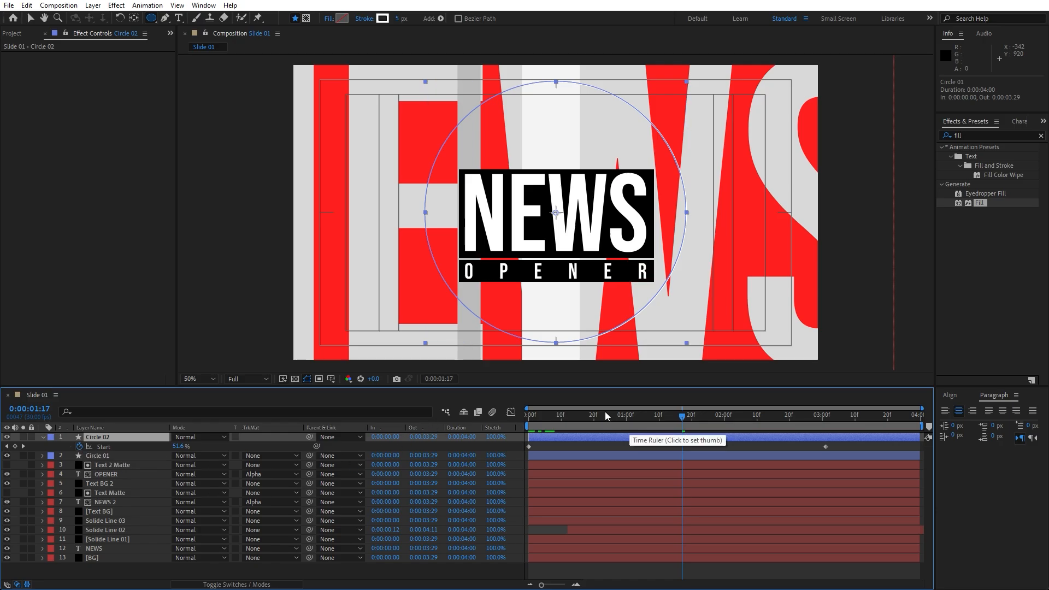
key(Home)
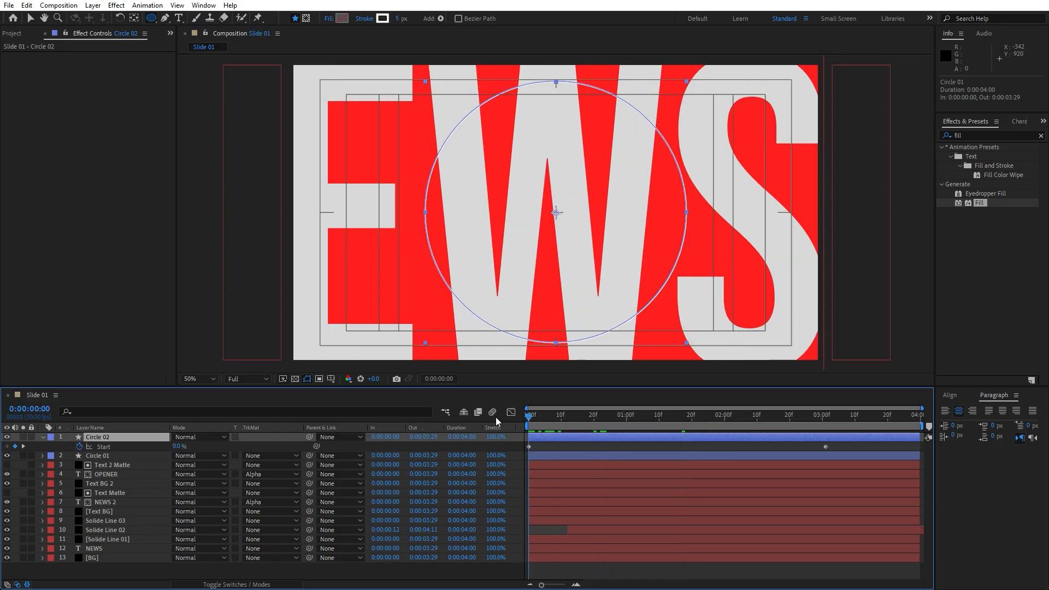
click(79, 447)
click(42, 438)
click(42, 437)
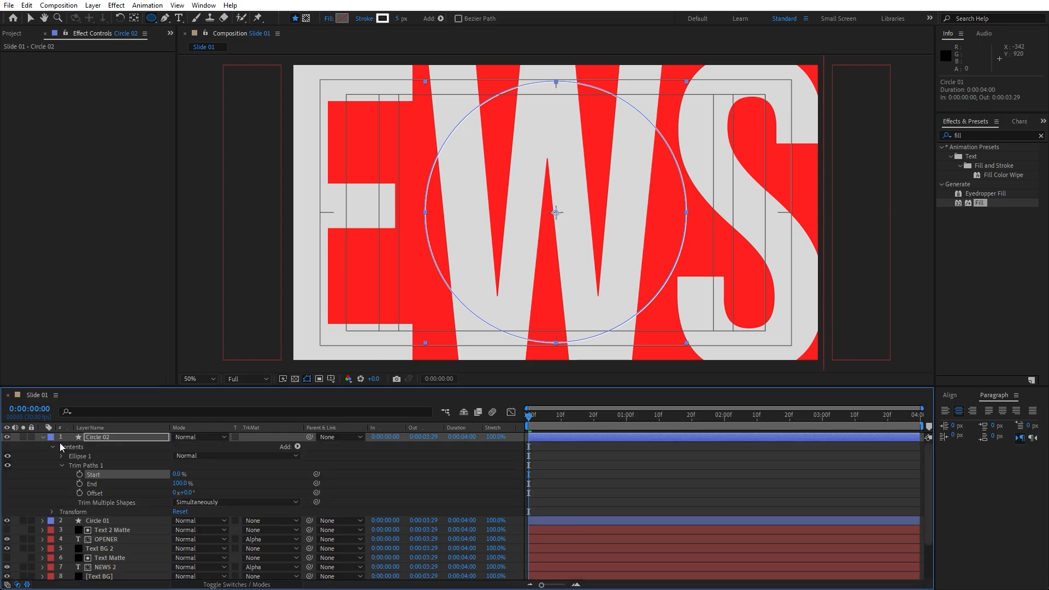
- Keyframe Circle 02's Trim Paths End from 100% at 0:00:00:00 to 0% at 0:00:03:12
click(80, 484)
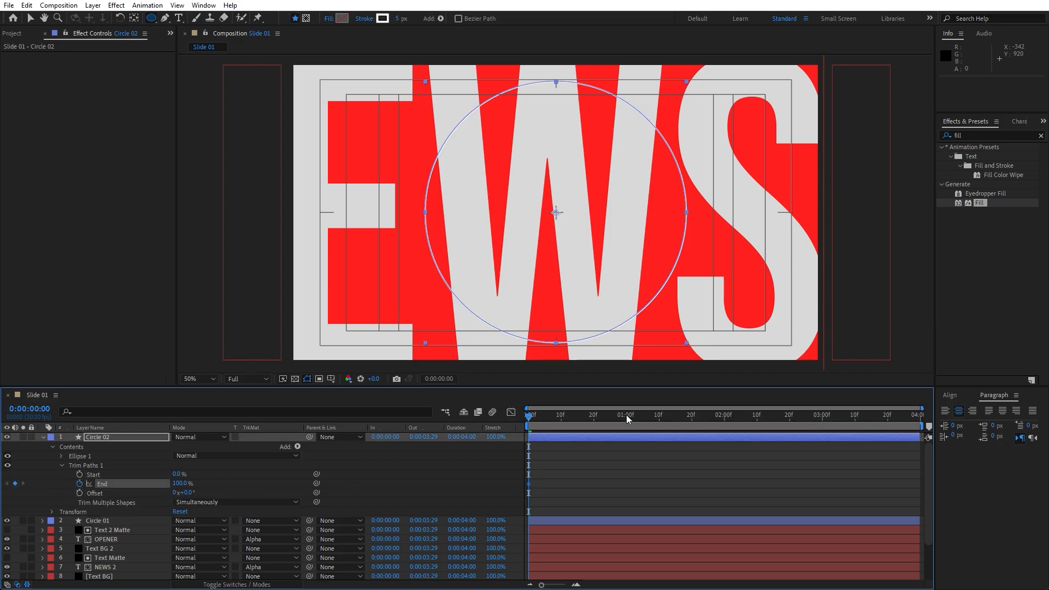
drag(562, 420, 860, 423)
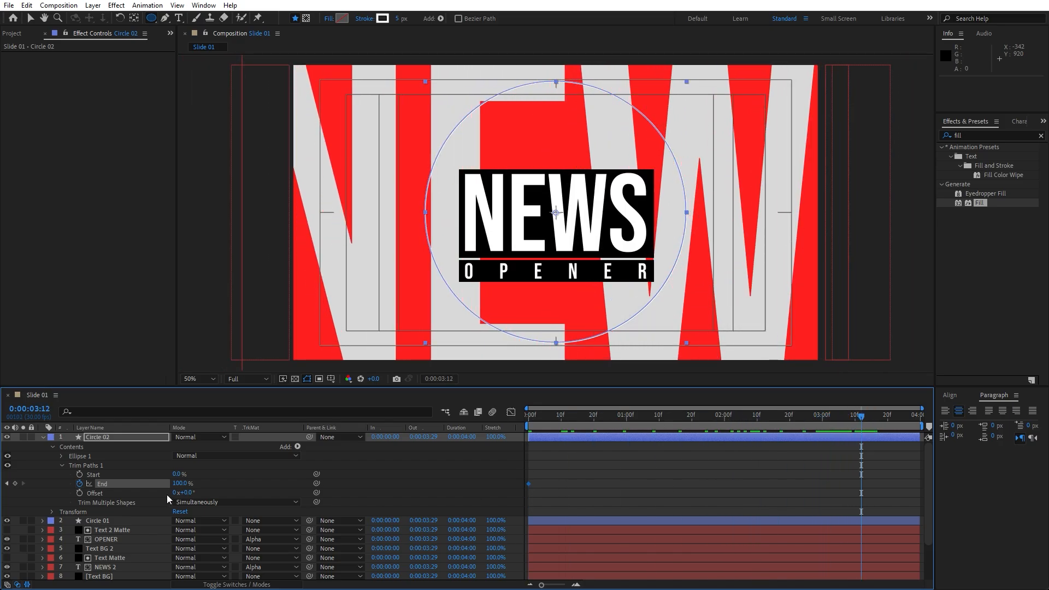
mouse_move(186, 486)
mouse_down()
mouse_move(80, 483)
mouse_move(58, 459)
mouse_up()
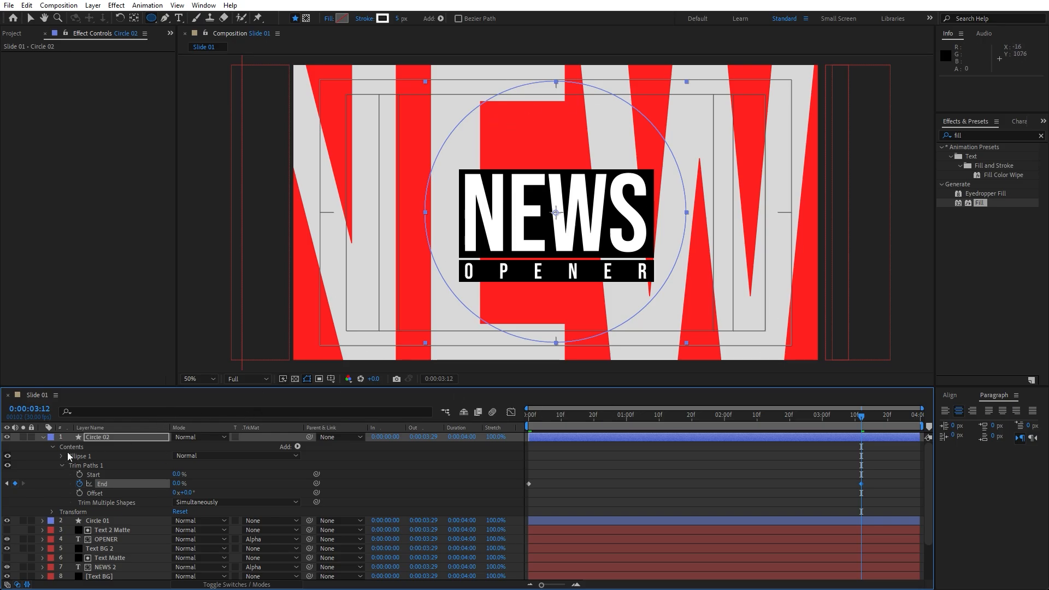
- Scale Circle 02 to 70%, collapse its layer, and preview the two circle animations together
click(97, 438)
key(s)
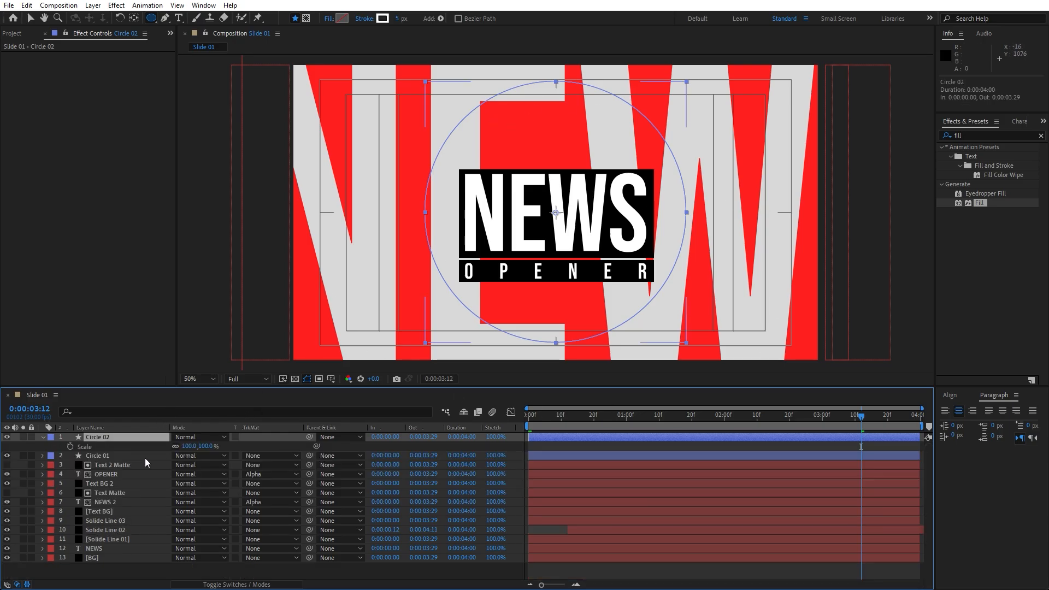
click(188, 446)
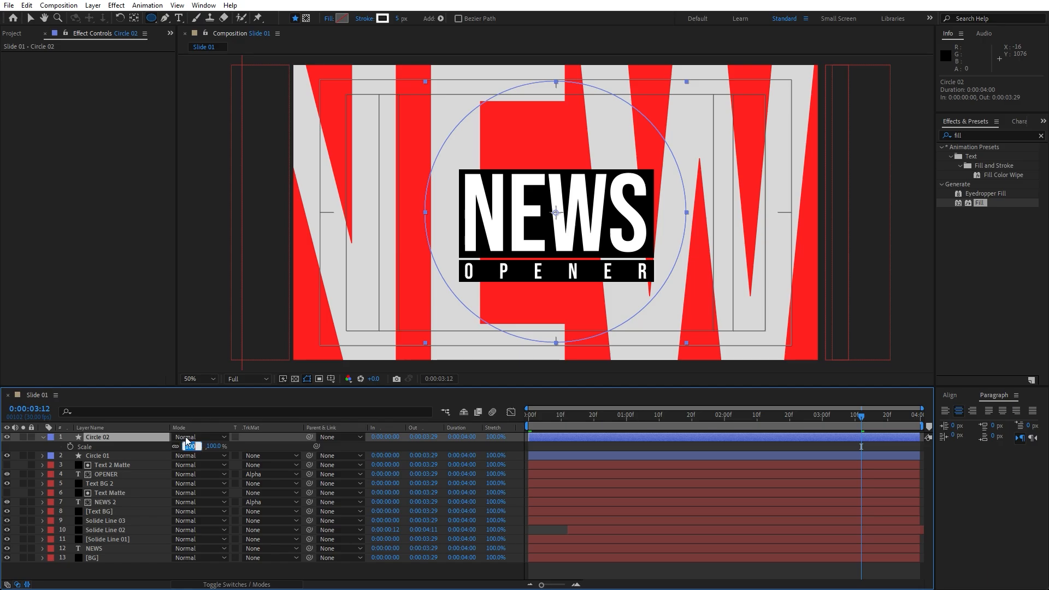
text(70)
click(44, 438)
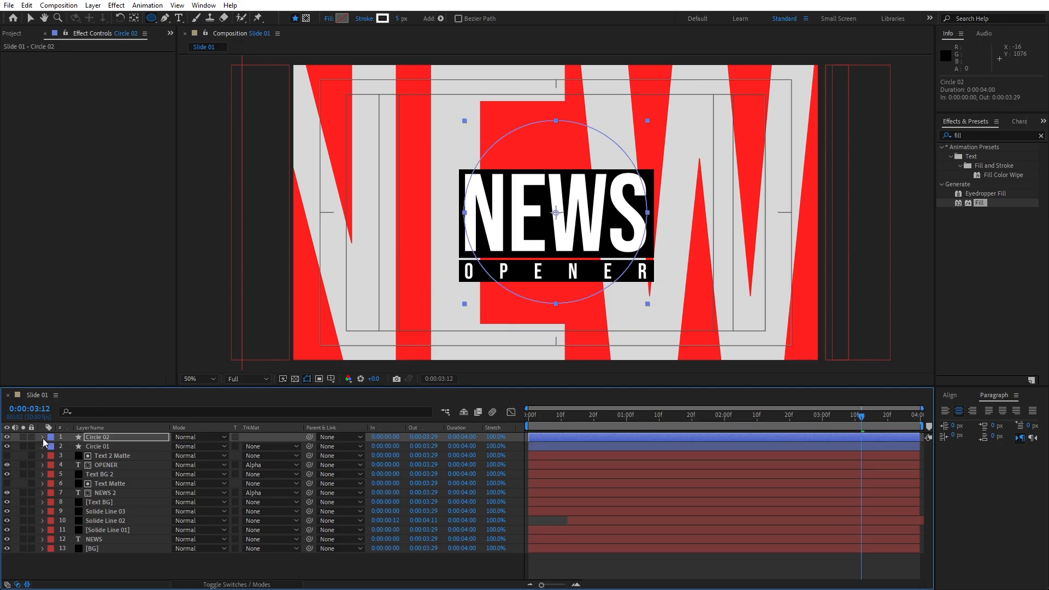
click(215, 566)
key(space)
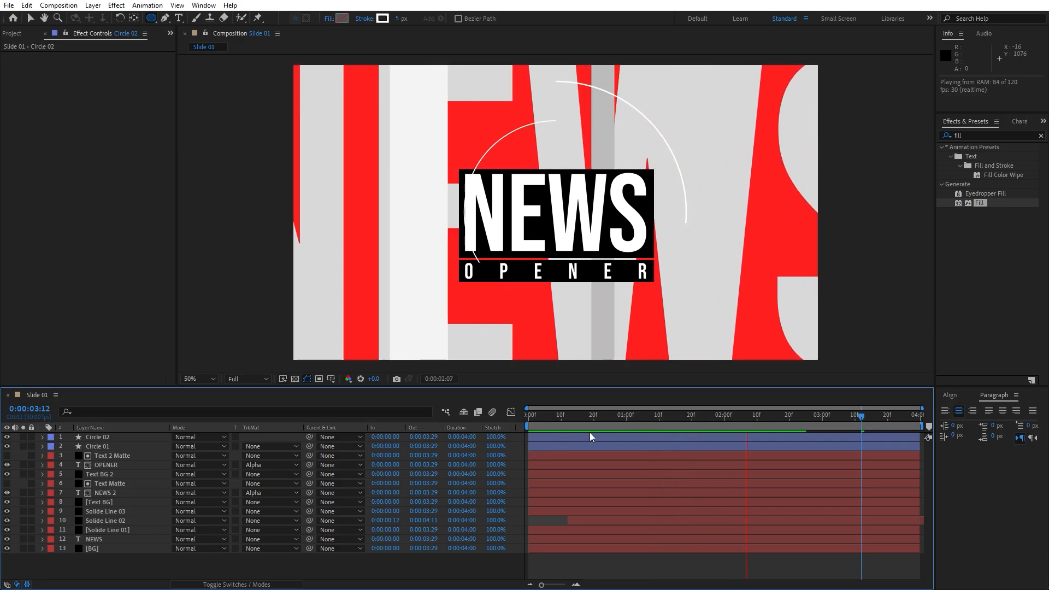
- Set the blending mode of Circle 01 and Circle 02 to Overlay and preview the result
click(626, 418)
click(109, 437)
click(110, 455)
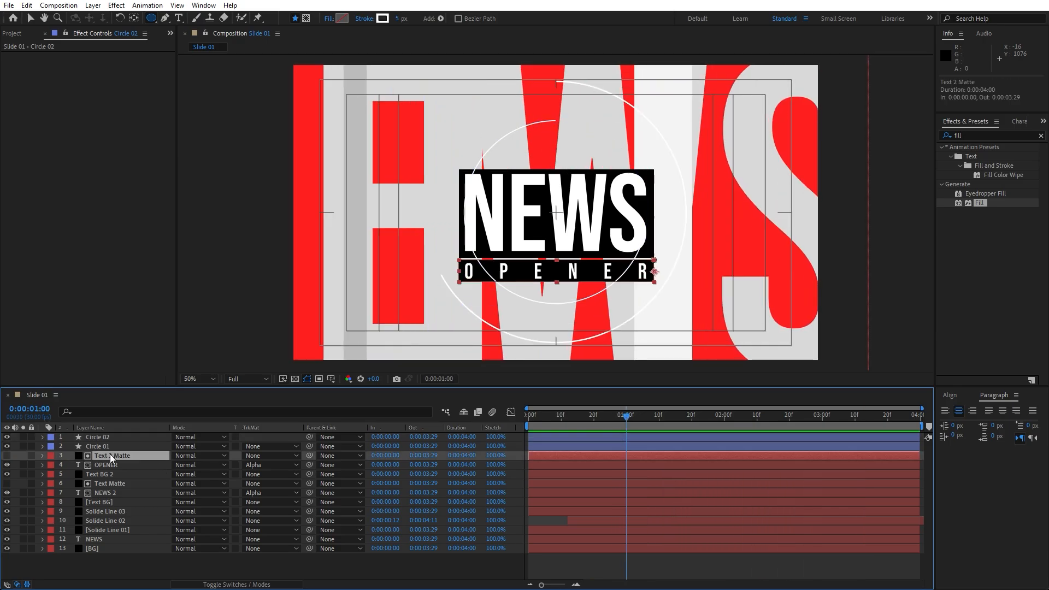
click(110, 439)
shift+click(109, 447)
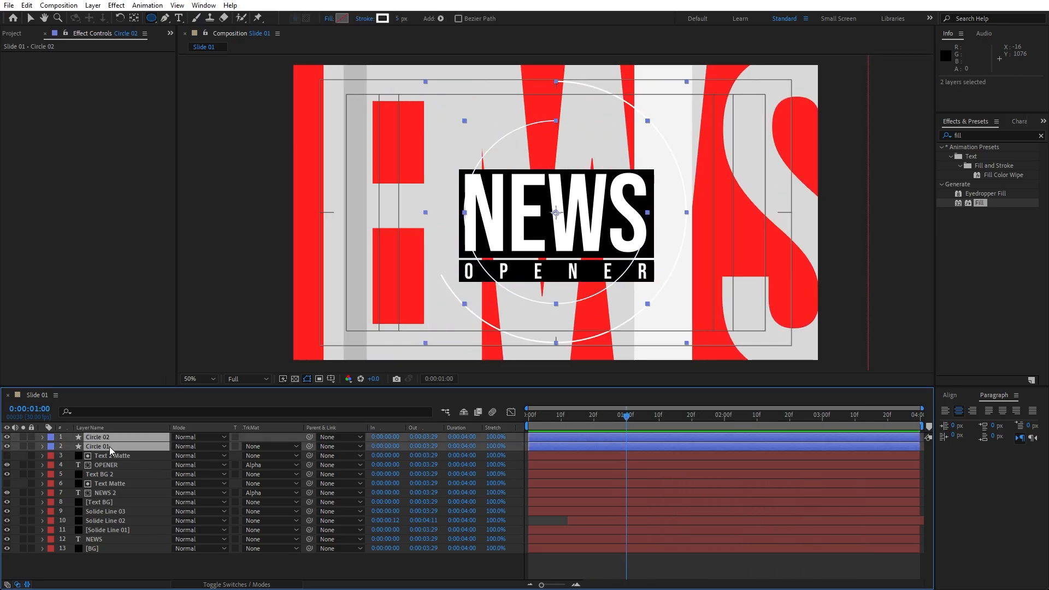
click(195, 438)
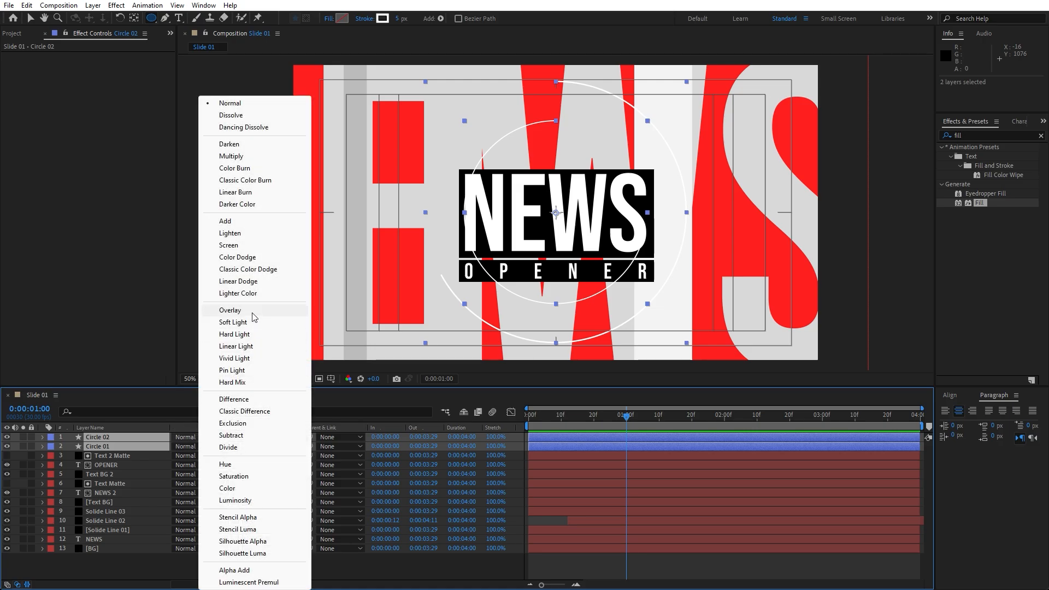
click(231, 310)
click(605, 422)
key(space)
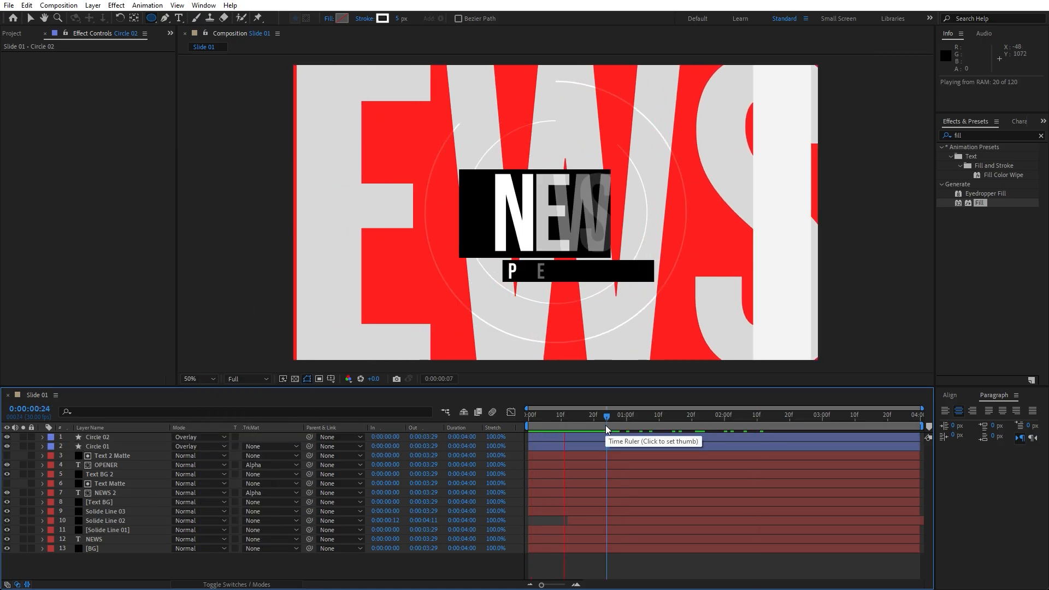
click(636, 415)
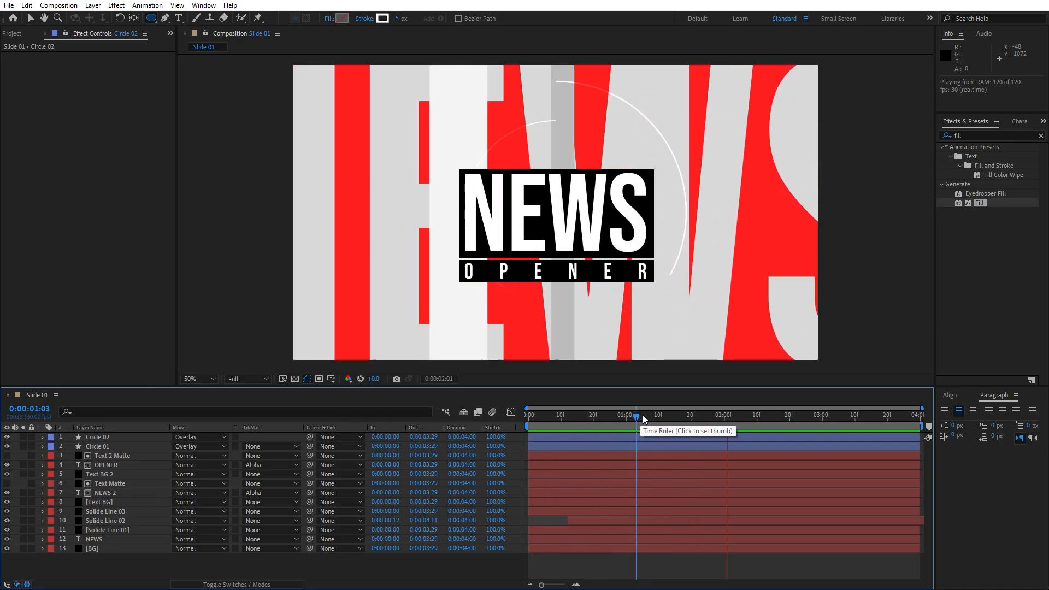
click(688, 415)
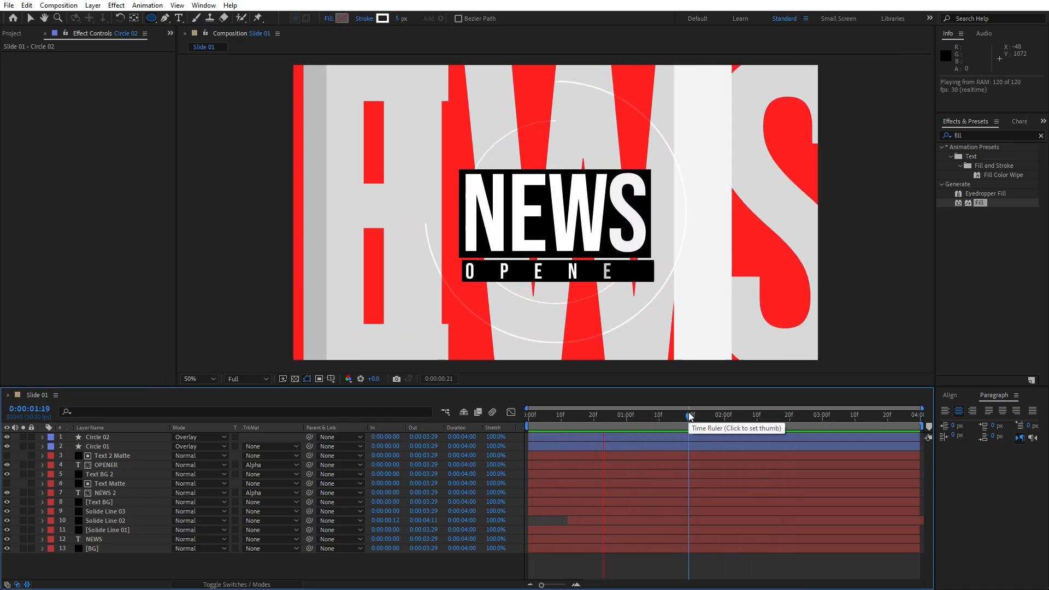
key(space)
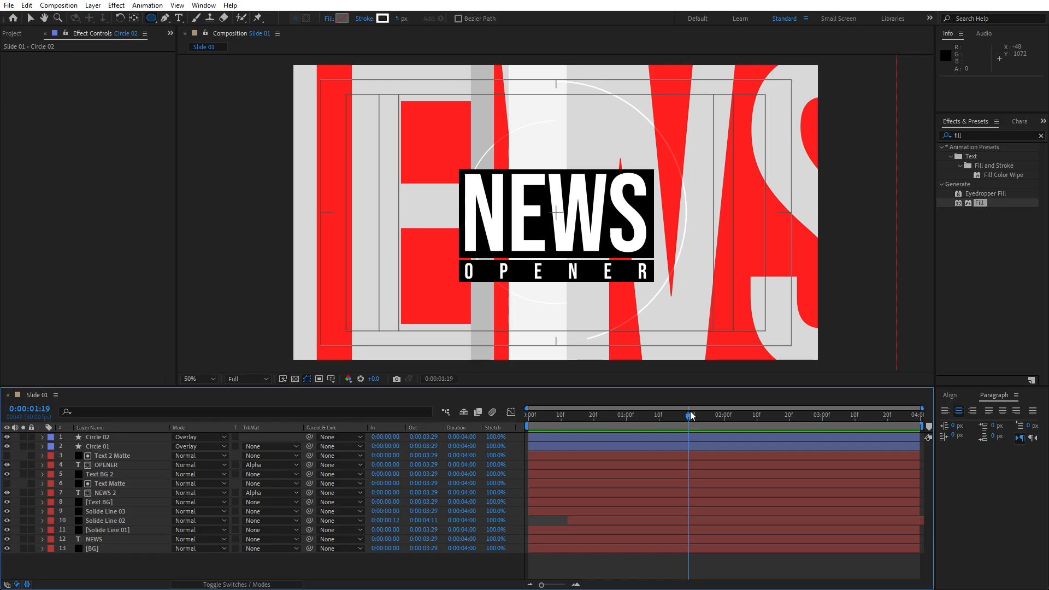
- Create a new 1920 x 1080 black solid named Balls
right_click(149, 568)
mouse_move(193, 429)
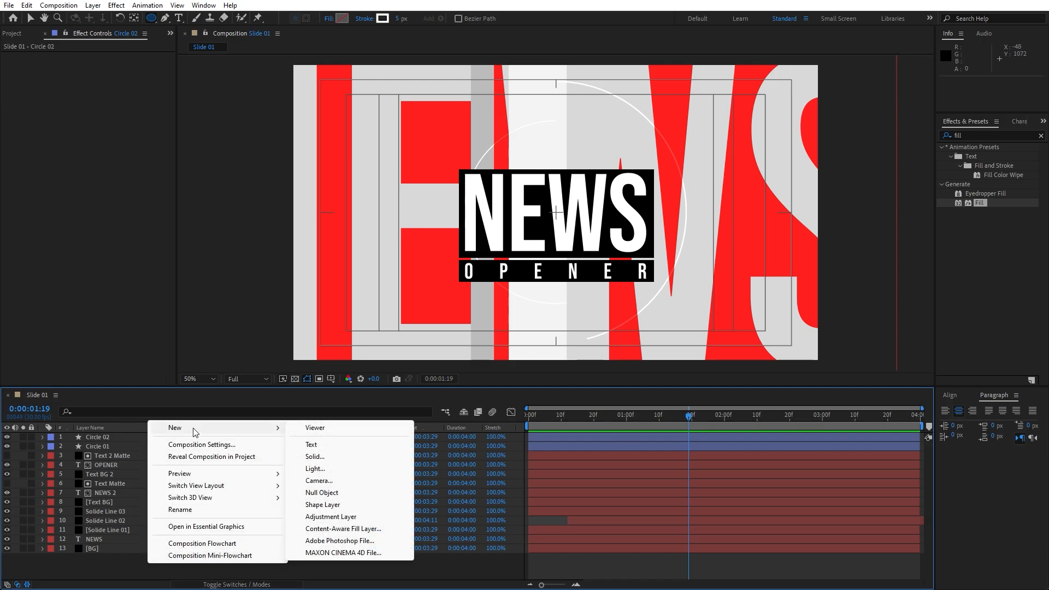
click(337, 457)
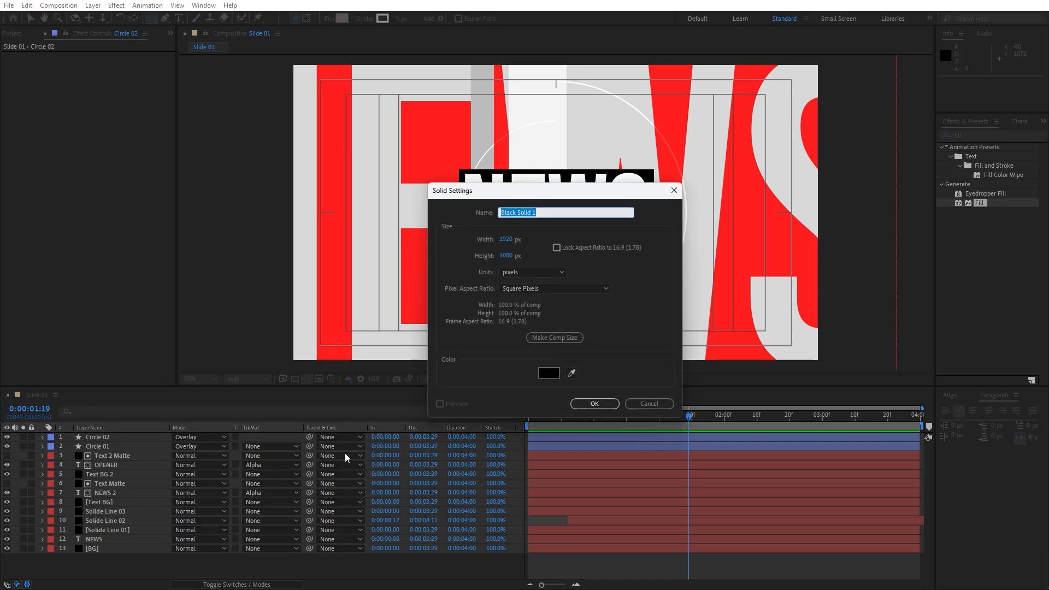
text(Balls)
click(594, 403)
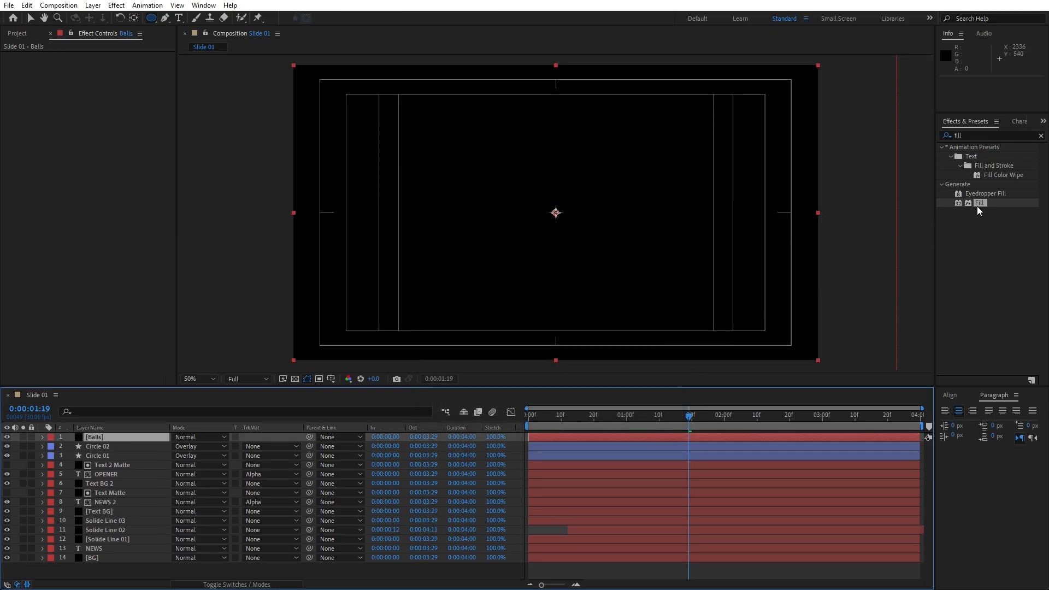
- Apply the Fill effect and the CC Ball Action effect to the Balls solid
drag(976, 203, 112, 434)
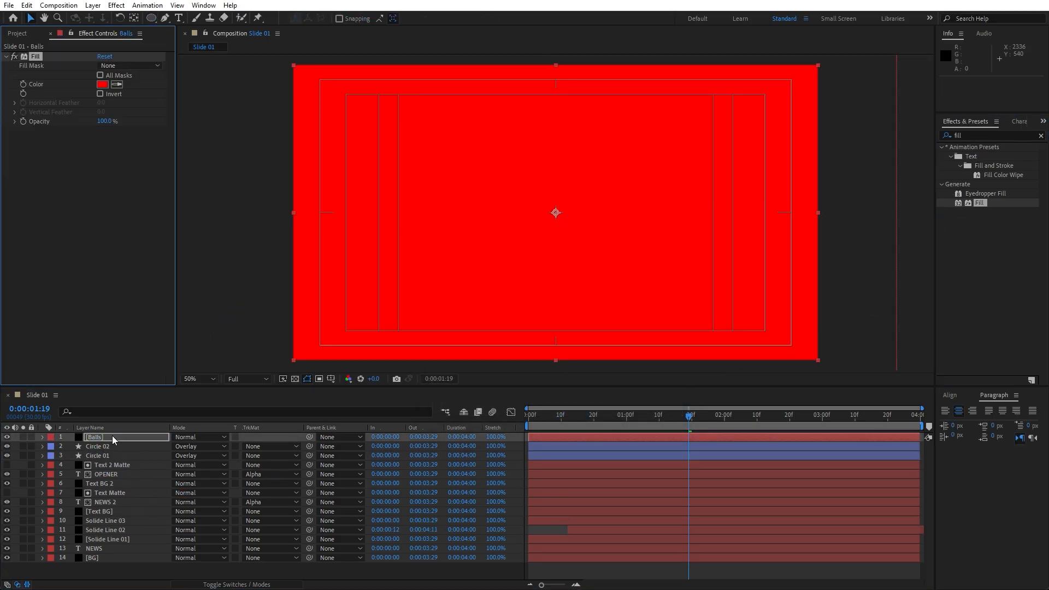
click(987, 135)
text(ball ac)
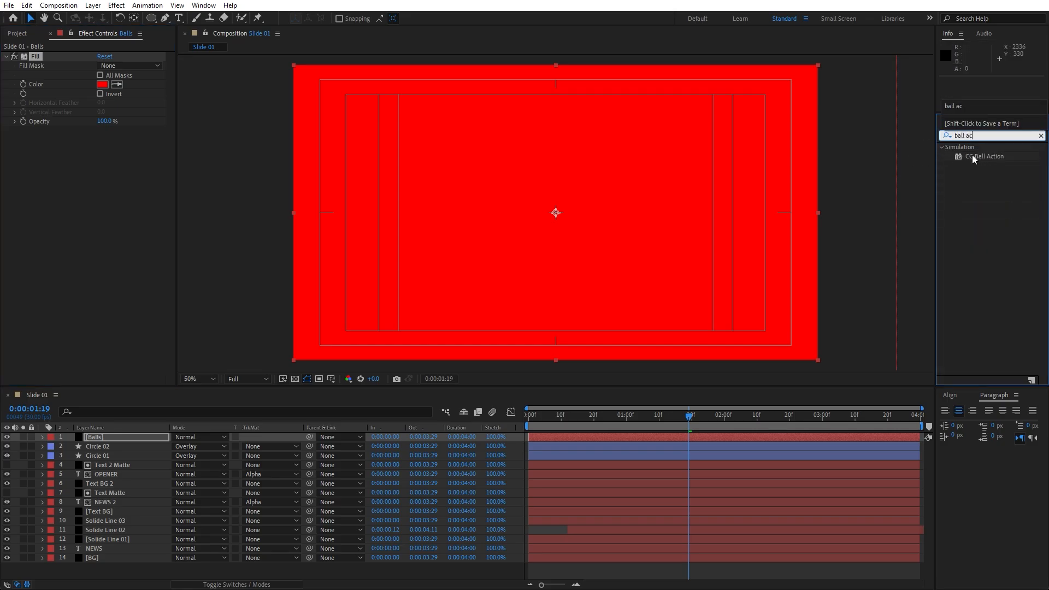
drag(972, 155, 131, 218)
- Configure CC Ball Action on Balls with Scatter 1000, Grid Spacing 40, and Ball Size 50
click(102, 140)
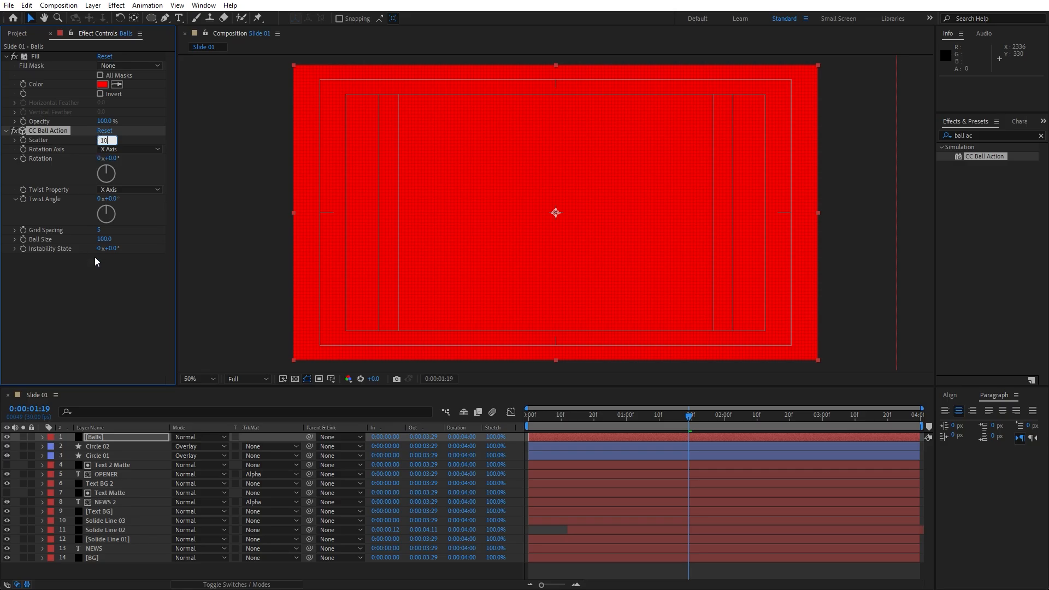
text(1000)
key(Return)
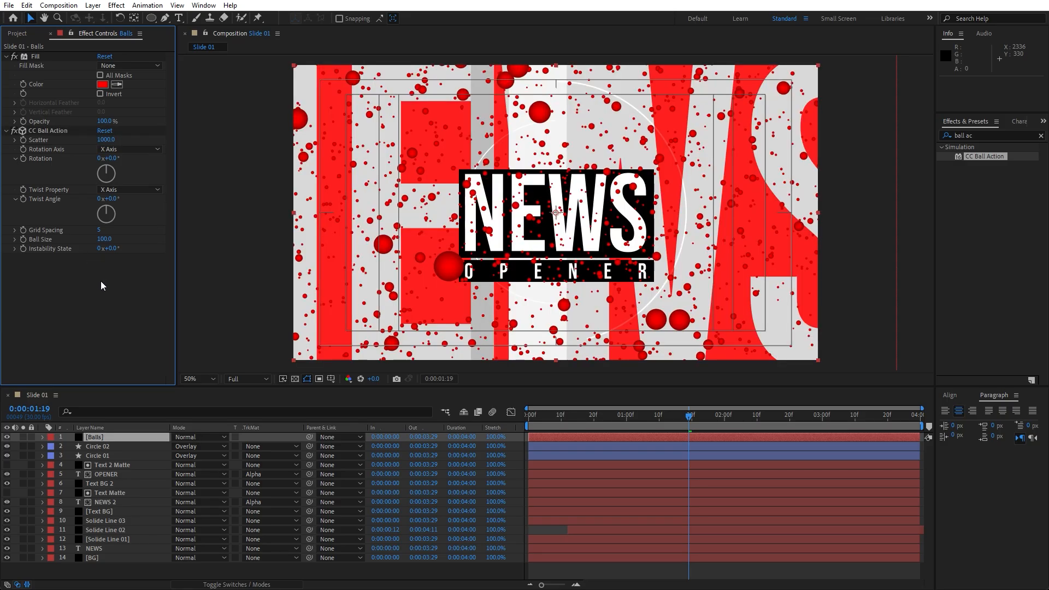
click(99, 230)
text(40)
key(Return)
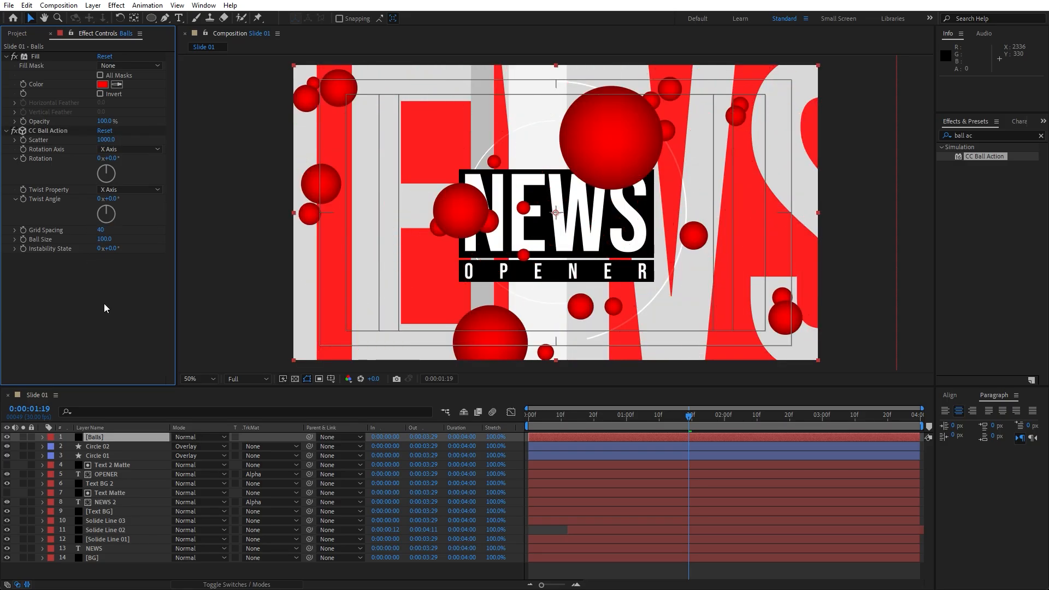
click(103, 239)
key(Return)
- Reorder the Fill effect below CC Ball Action and set the Balls layer's blending mode to Overlay
click(35, 57)
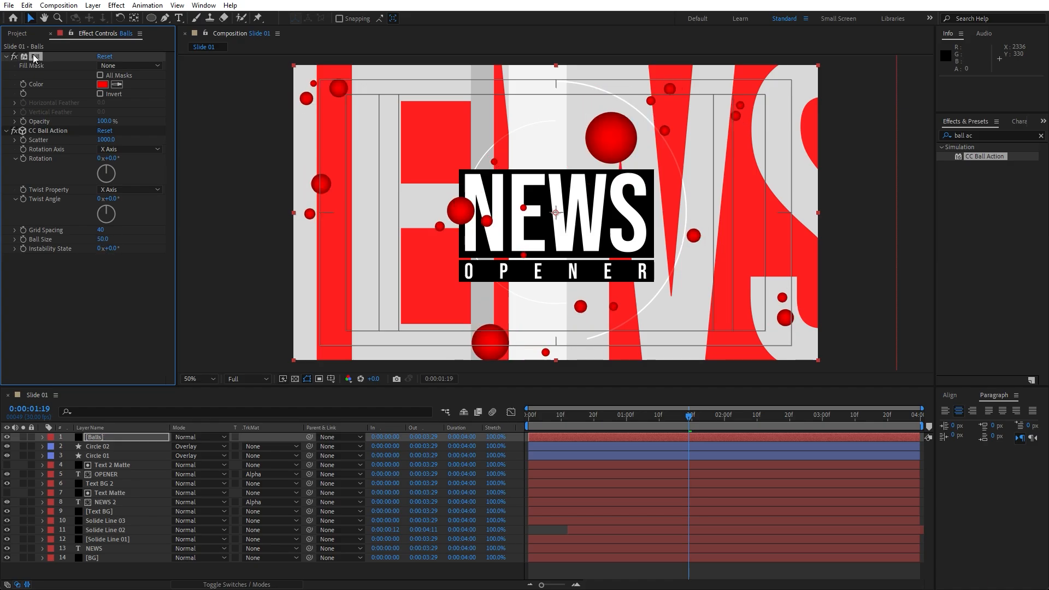
drag(34, 57, 51, 269)
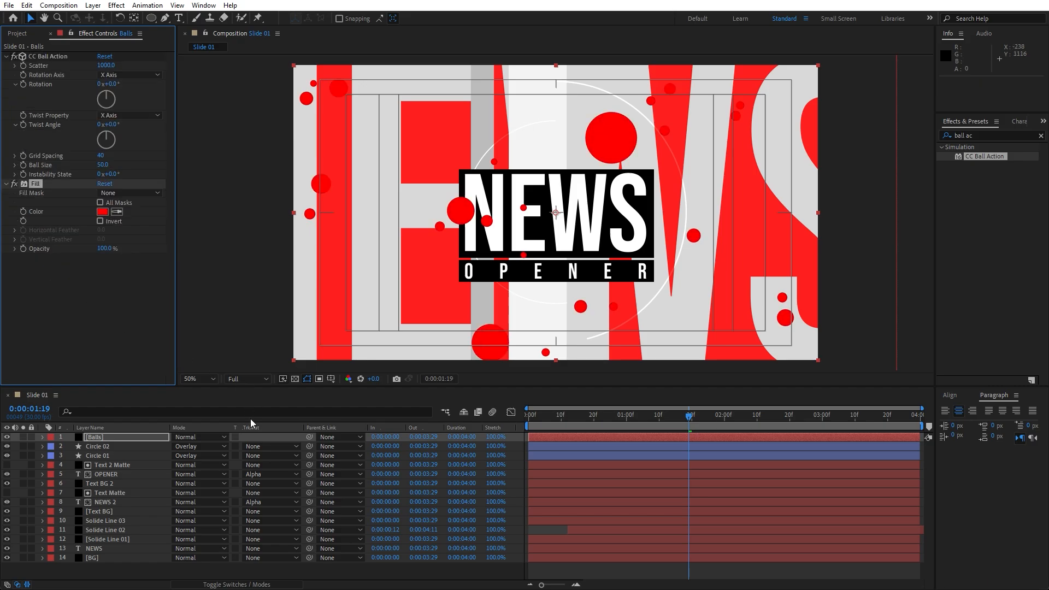
click(205, 438)
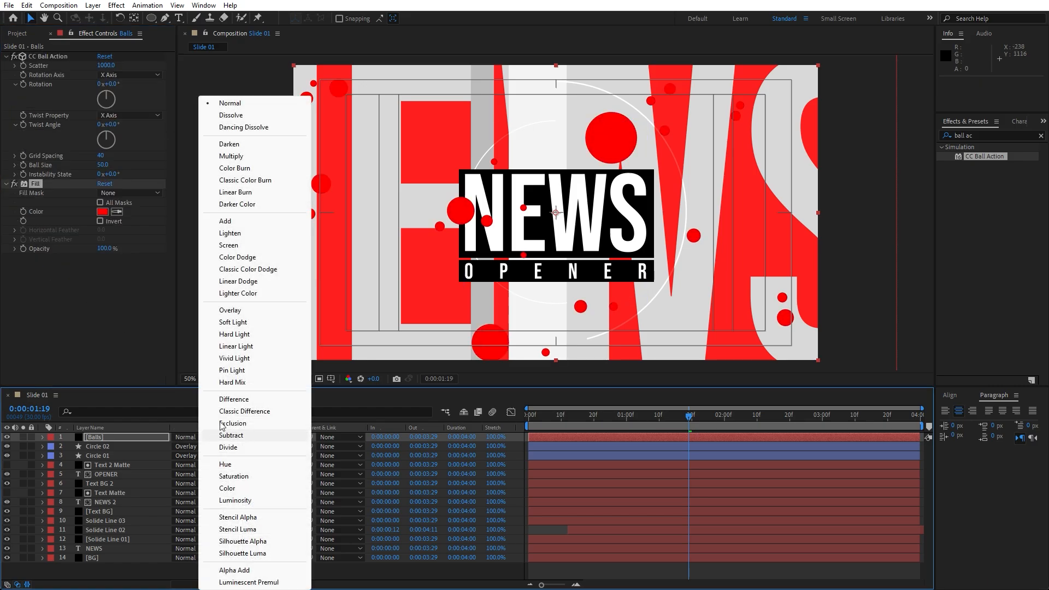
click(242, 309)
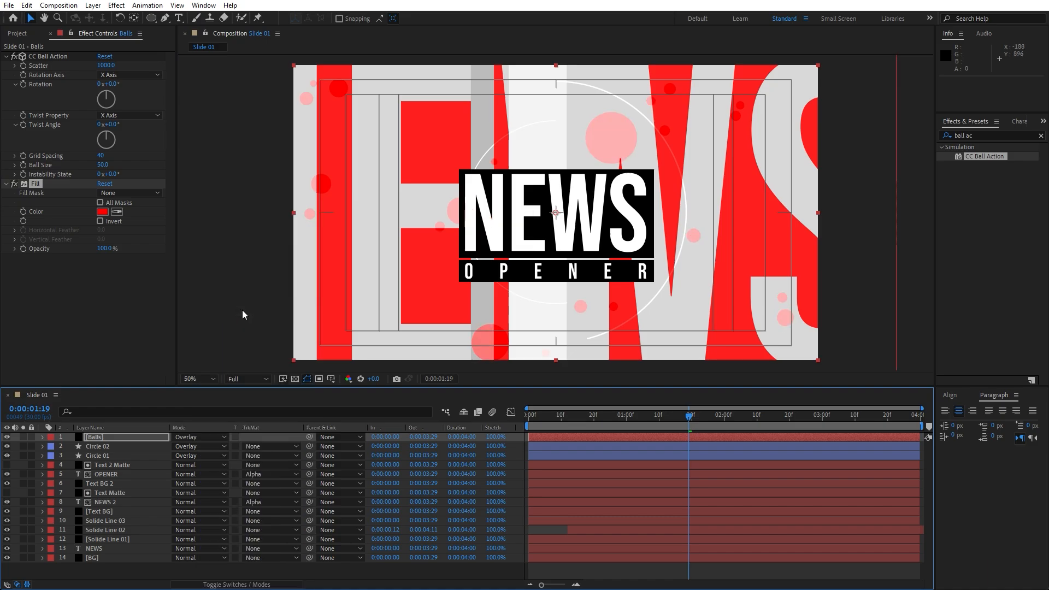
- Duplicate the Balls layer and preview the animation with the stacked copies
click(117, 433)
key(ctrl+d)
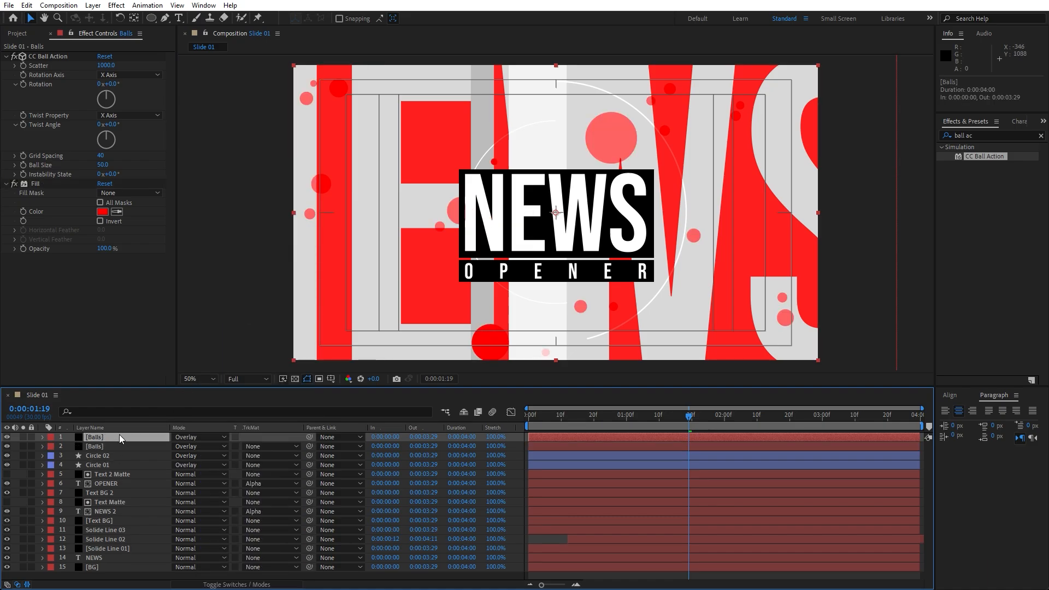
key(space)
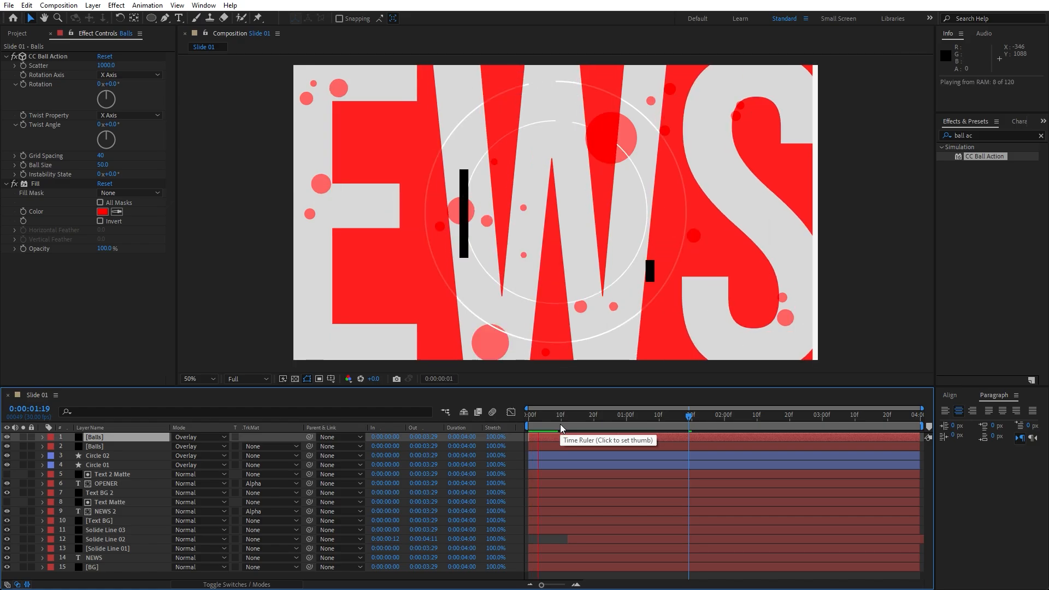
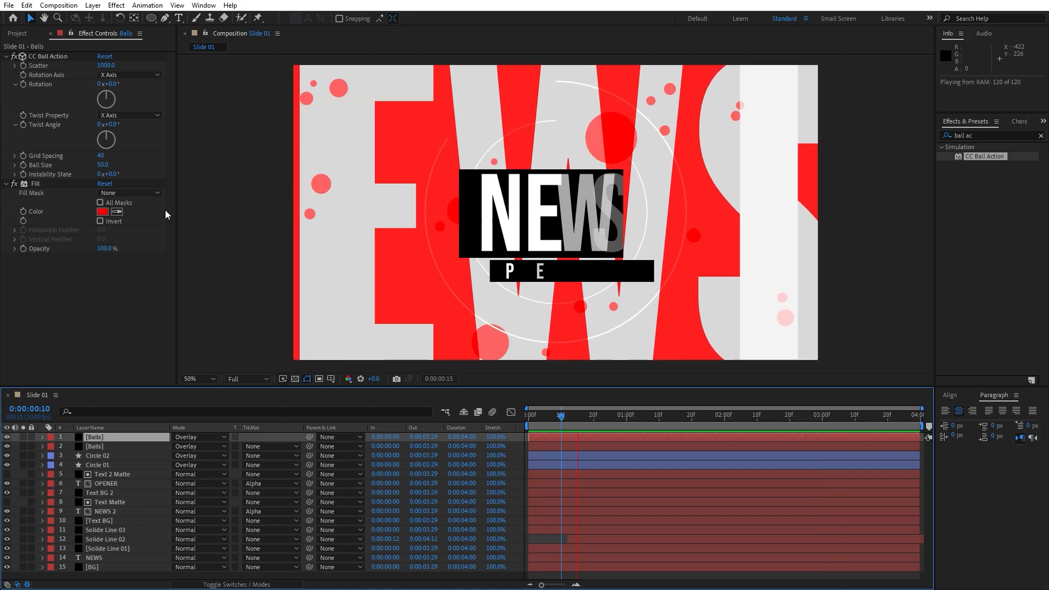
- Hide the upper Balls layer and preview the slide with only the lower copy visible
click(570, 418)
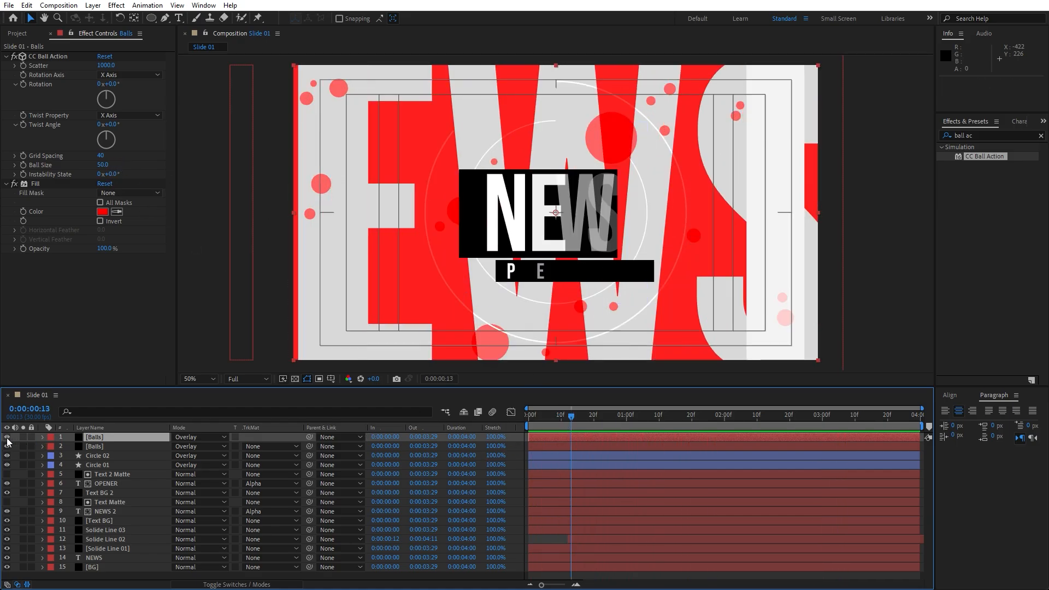
click(7, 436)
key(space)
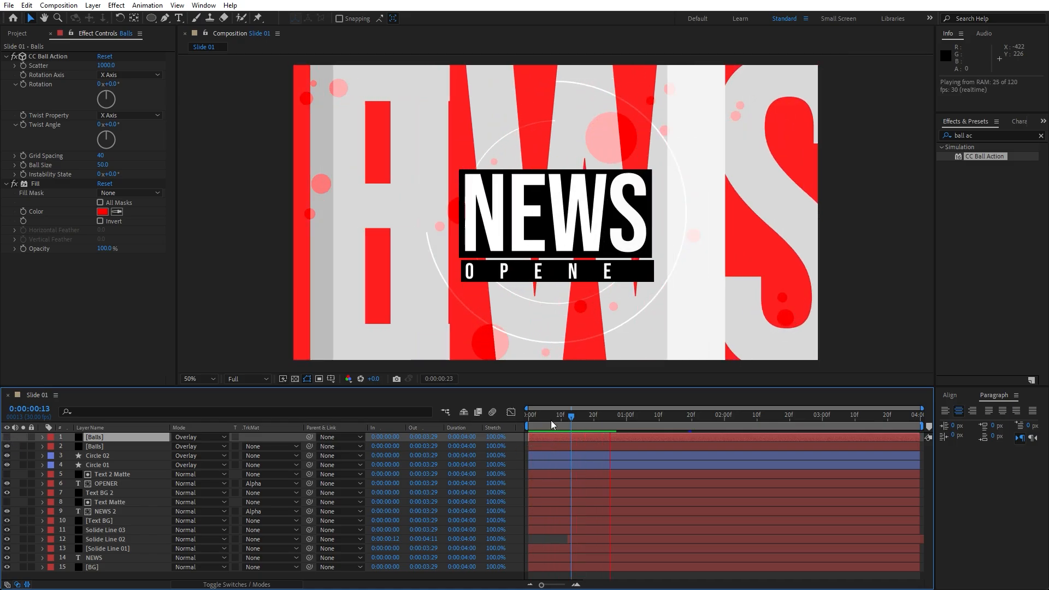
click(551, 421)
key(space)
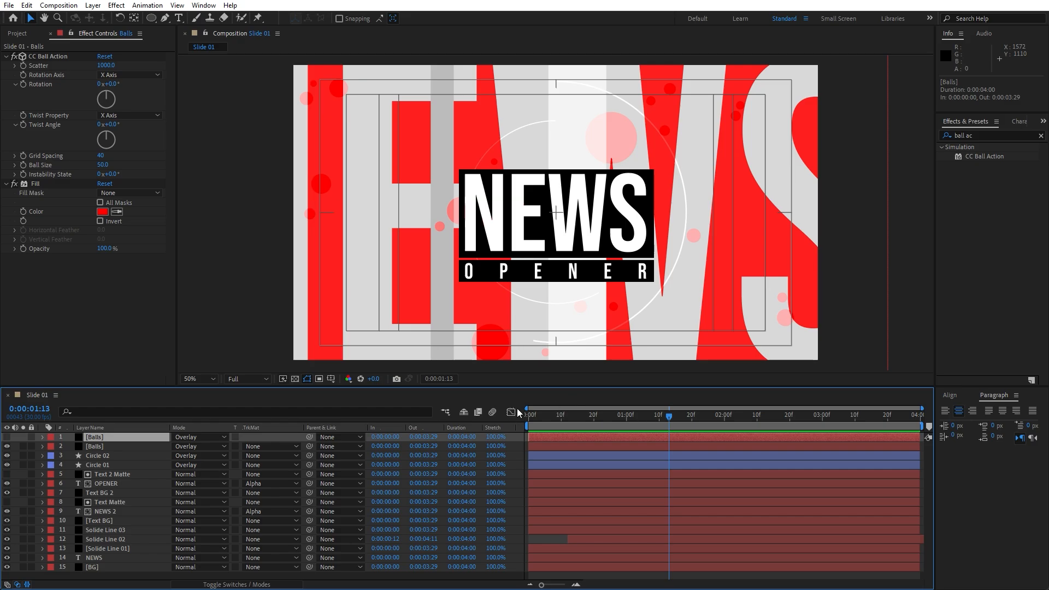
- Duplicate the Slide 01 composition in the project
click(50, 34)
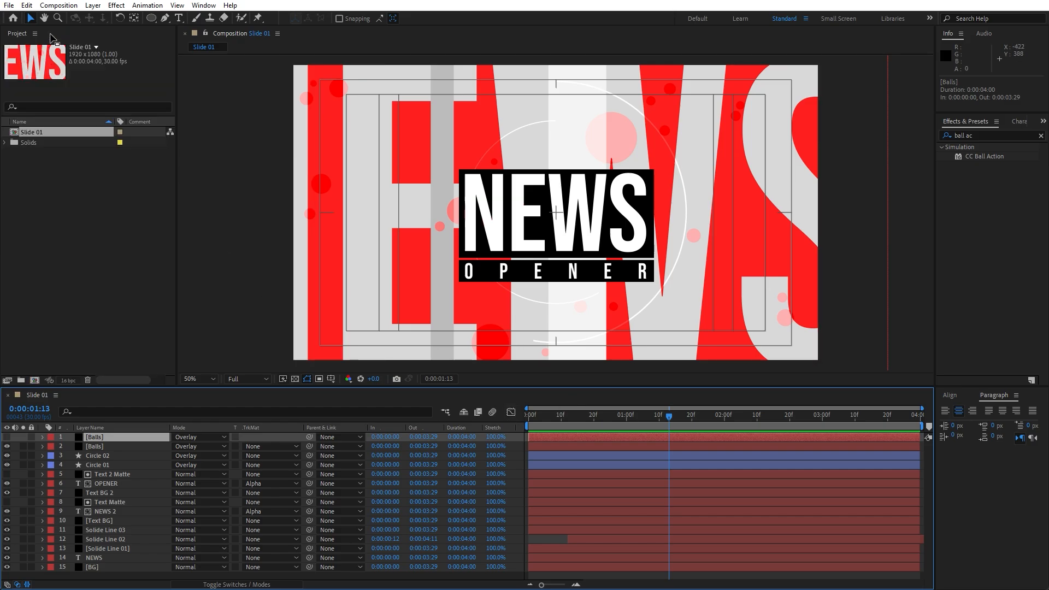
click(38, 135)
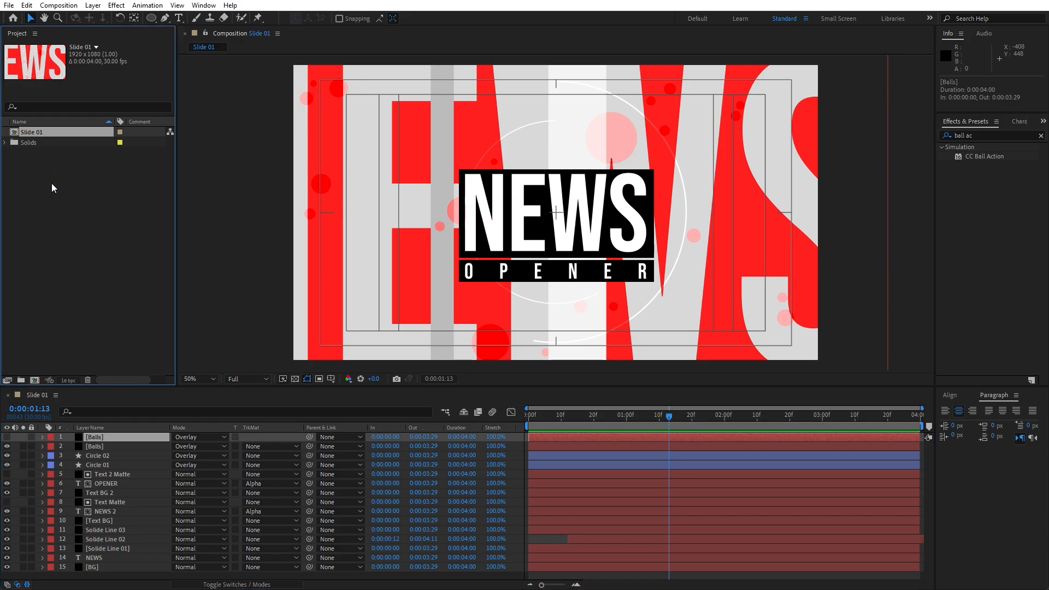
click(26, 6)
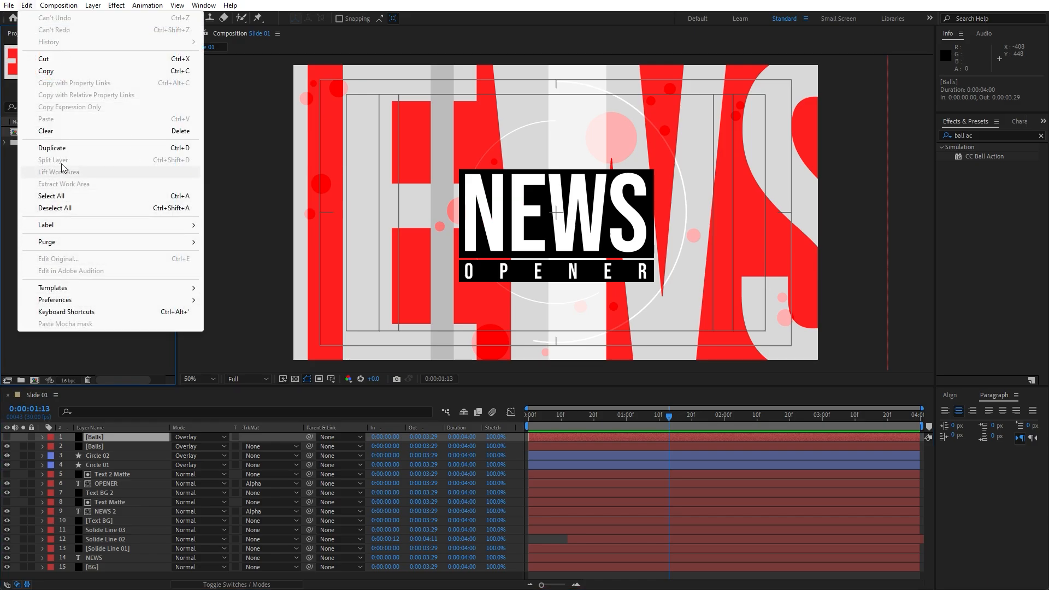
click(52, 147)
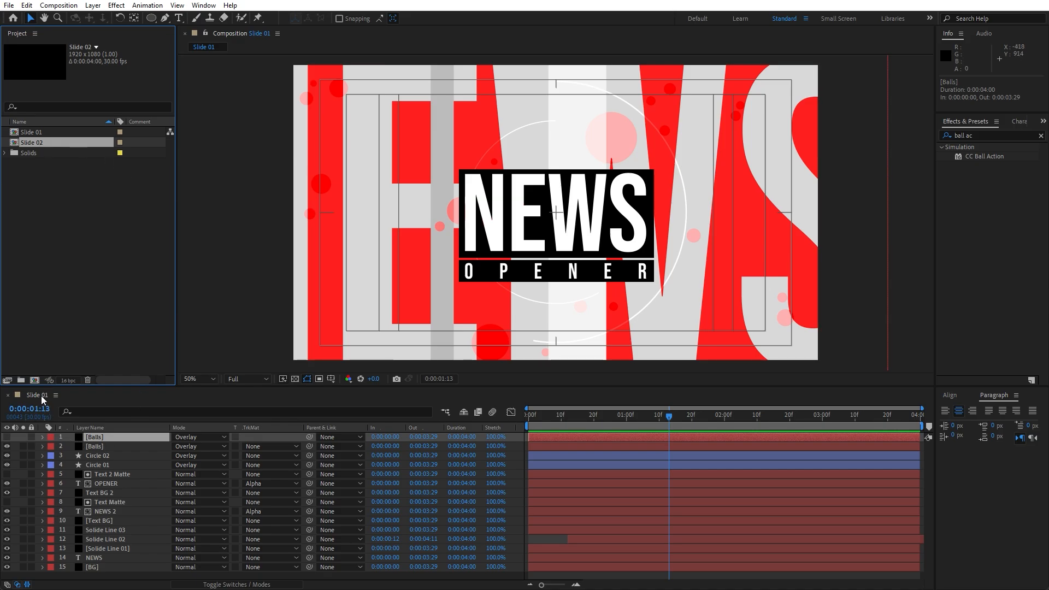
- Create a 1920 x 1080, 30 fps, 10-second composition named Final and close the Slide 01 timeline
click(34, 381)
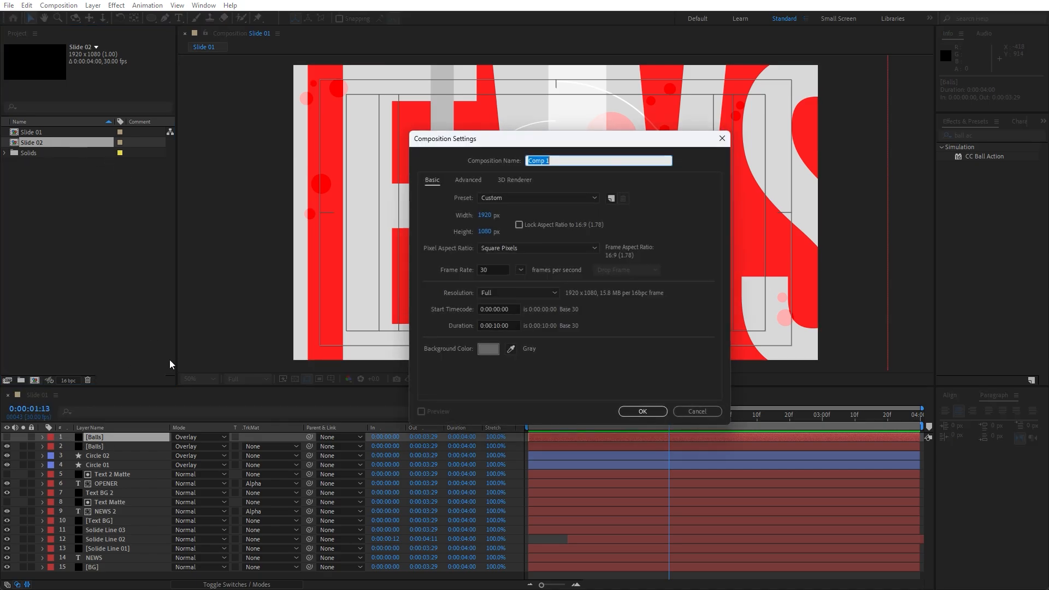
text(Final)
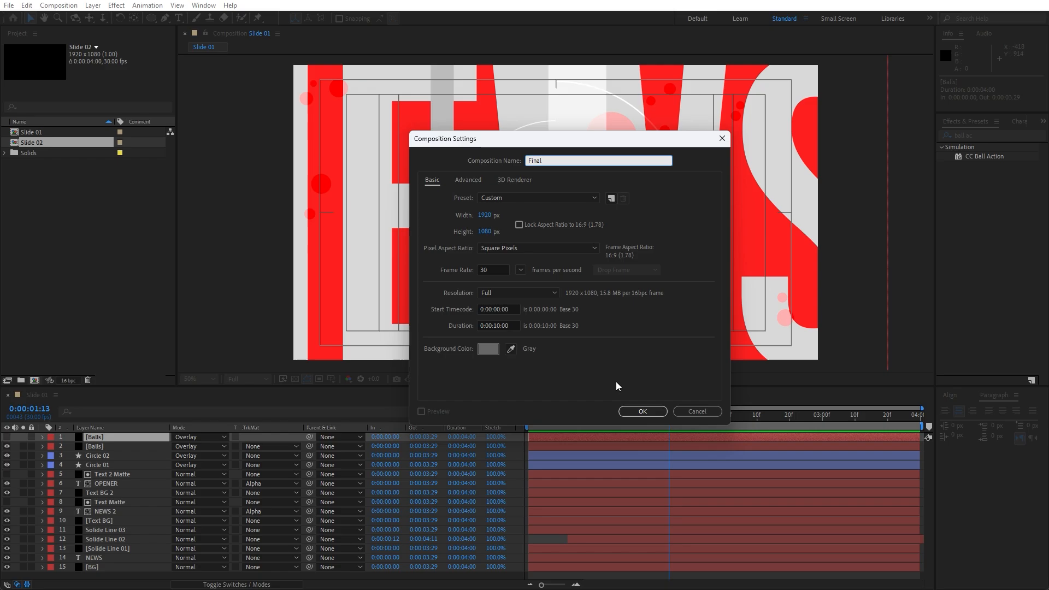
click(643, 411)
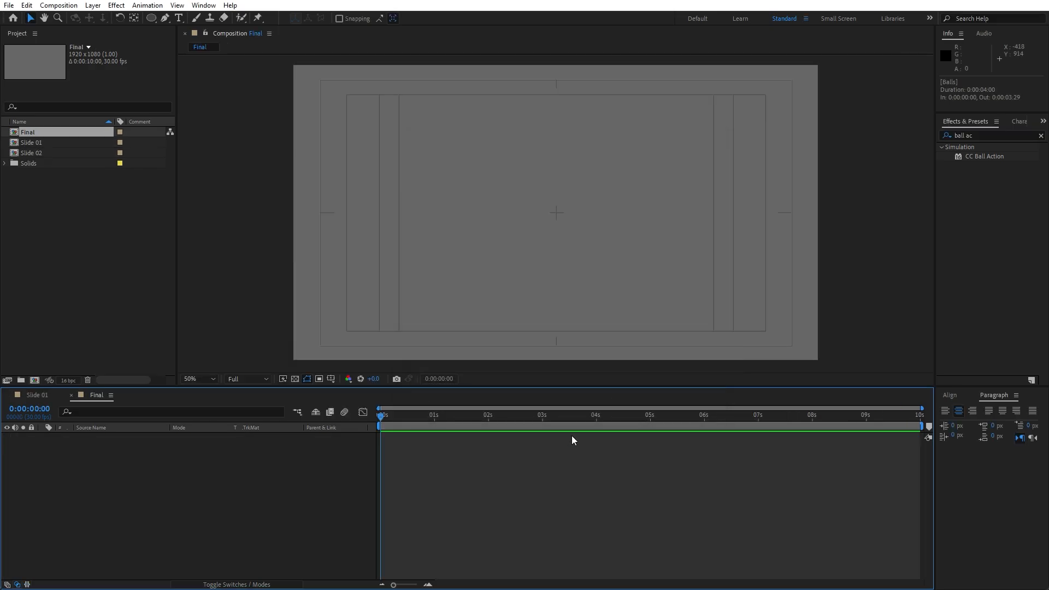
click(7, 395)
- Add Slide 01 to the Final composition, then place Slide 02 above it, starting at 0:00:01:13
drag(32, 145, 189, 519)
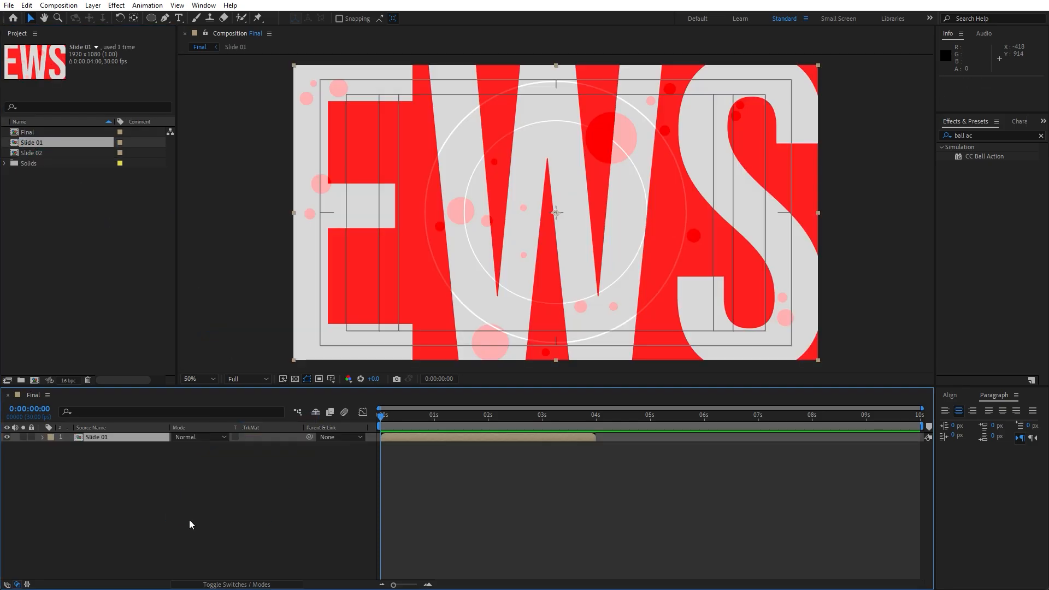
click(34, 154)
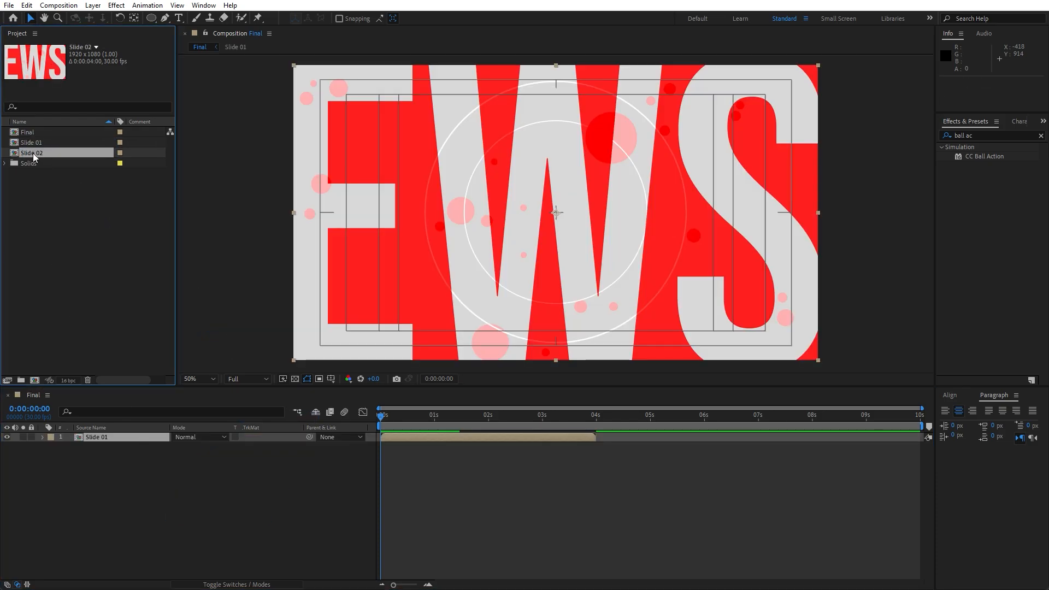
drag(28, 159, 144, 434)
drag(397, 434, 473, 437)
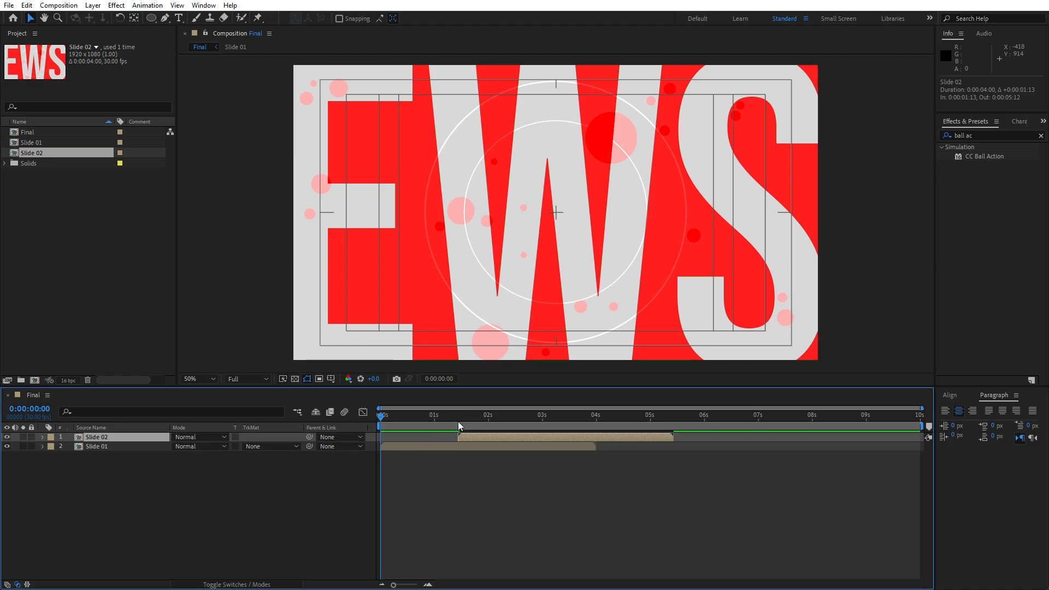
- Change the Slide 02 layer's label color to Blue
click(50, 437)
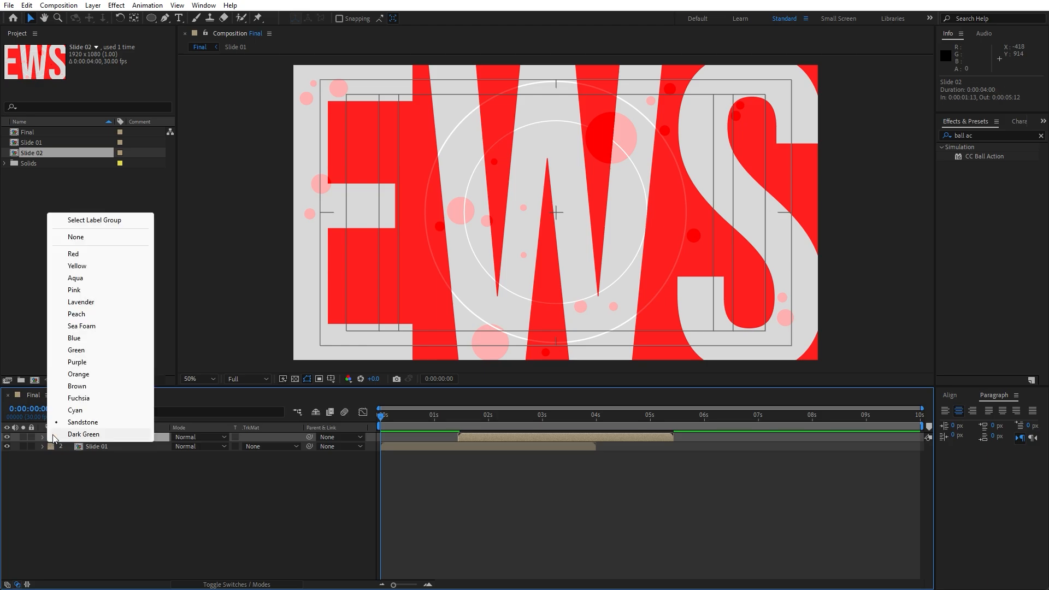
click(79, 342)
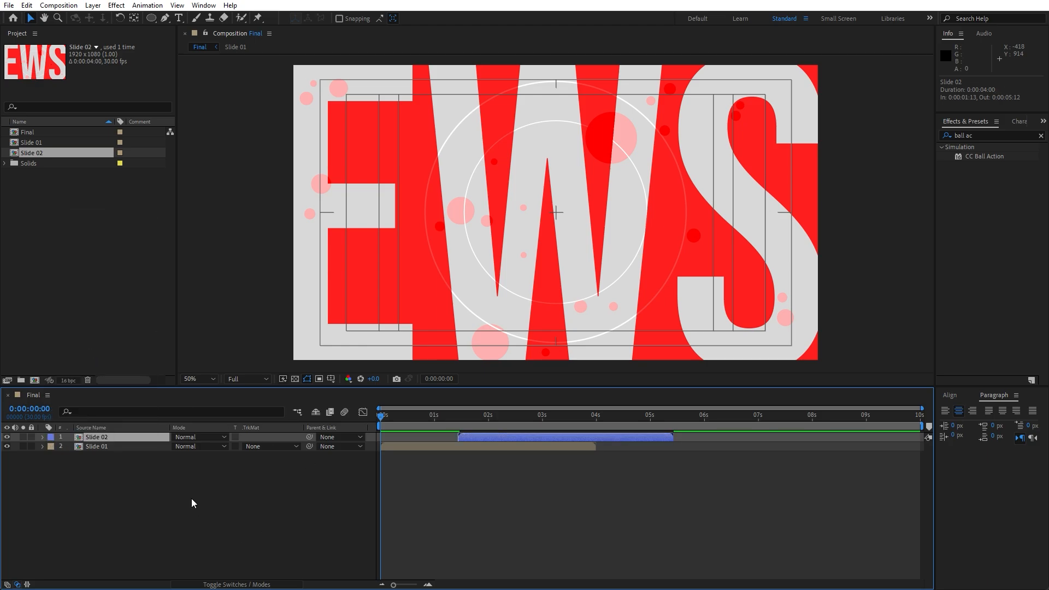
click(182, 482)
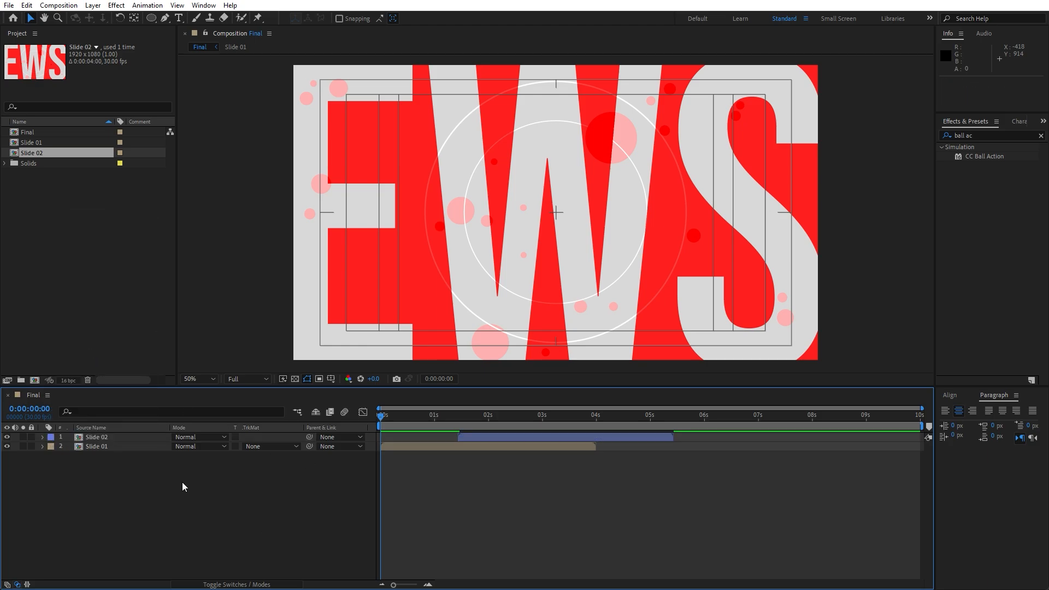
- Open the Slide 02 composition and replace the NEWS 2 text with DAILY and the OPENER text with INTRO
double_click(105, 437)
drag(475, 421, 546, 420)
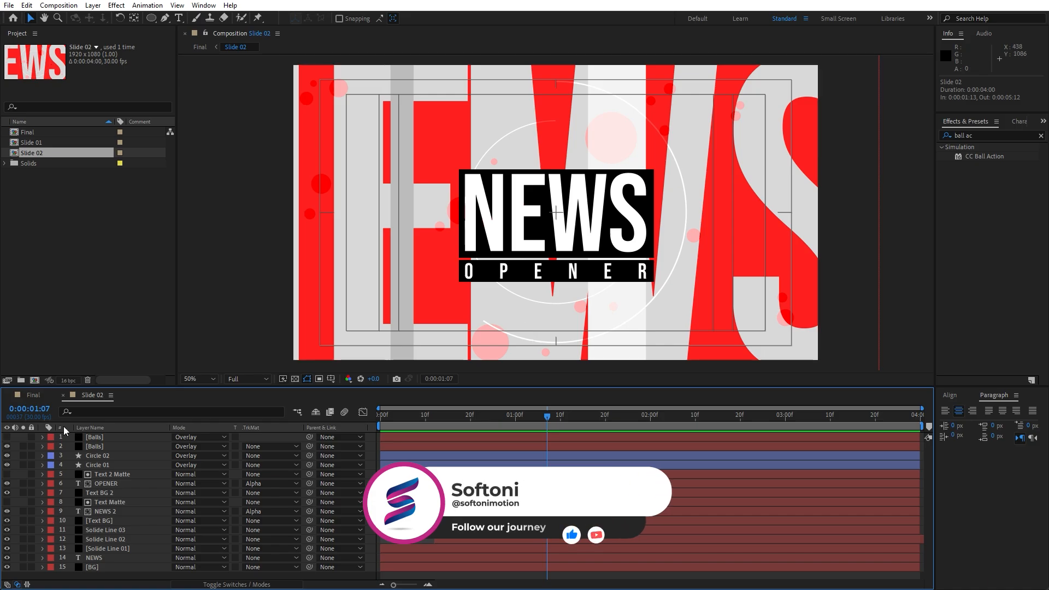
click(33, 395)
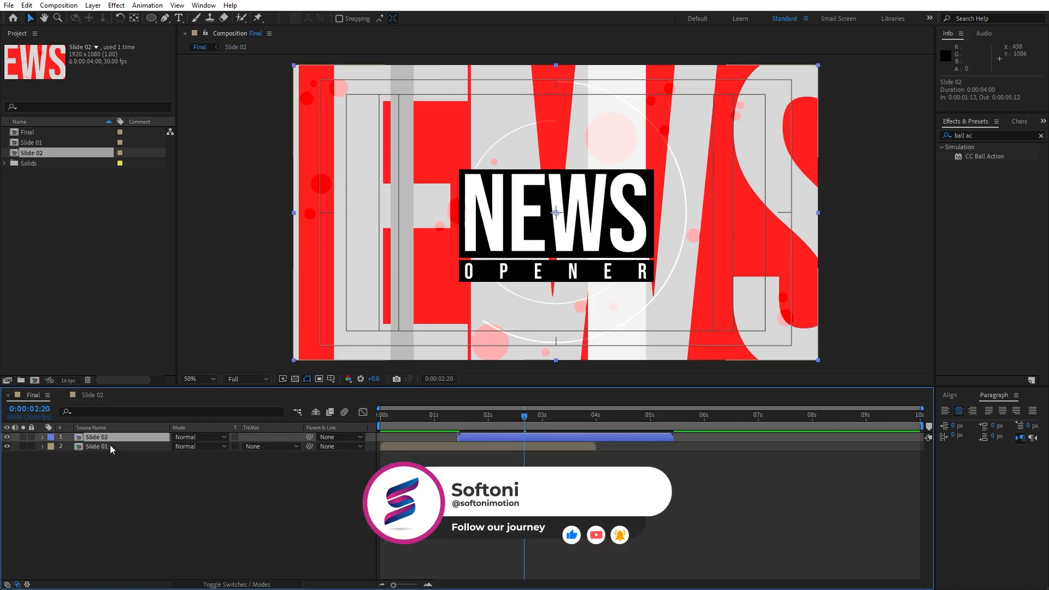
click(90, 394)
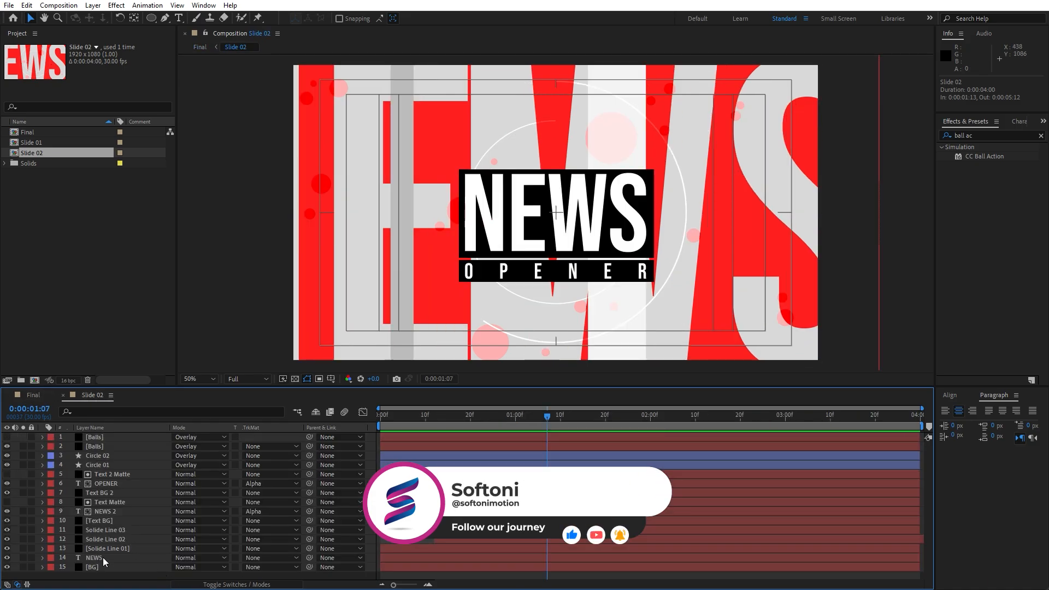
double_click(104, 510)
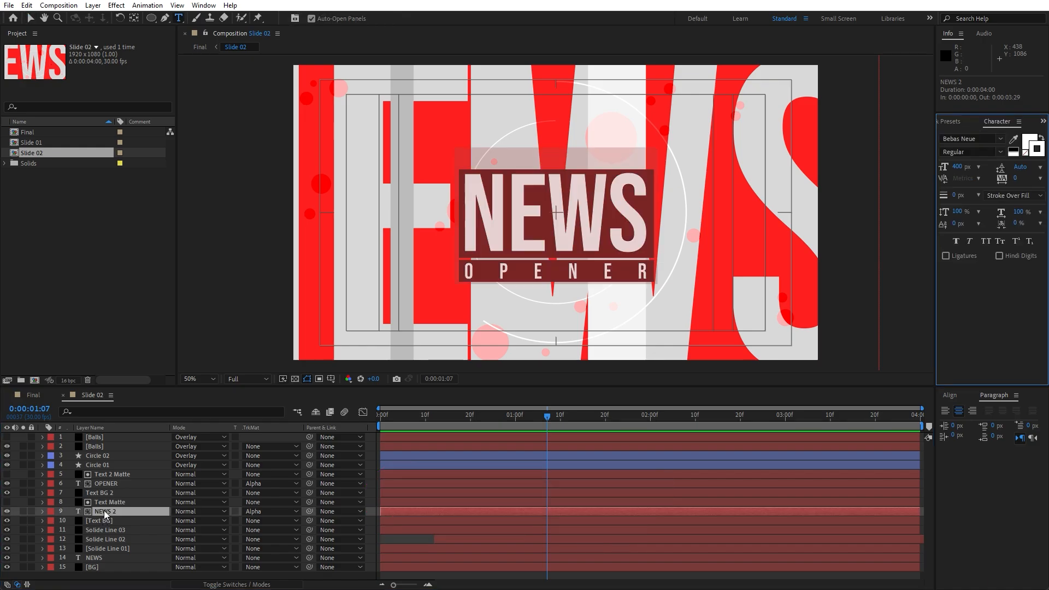
text(DAILY)
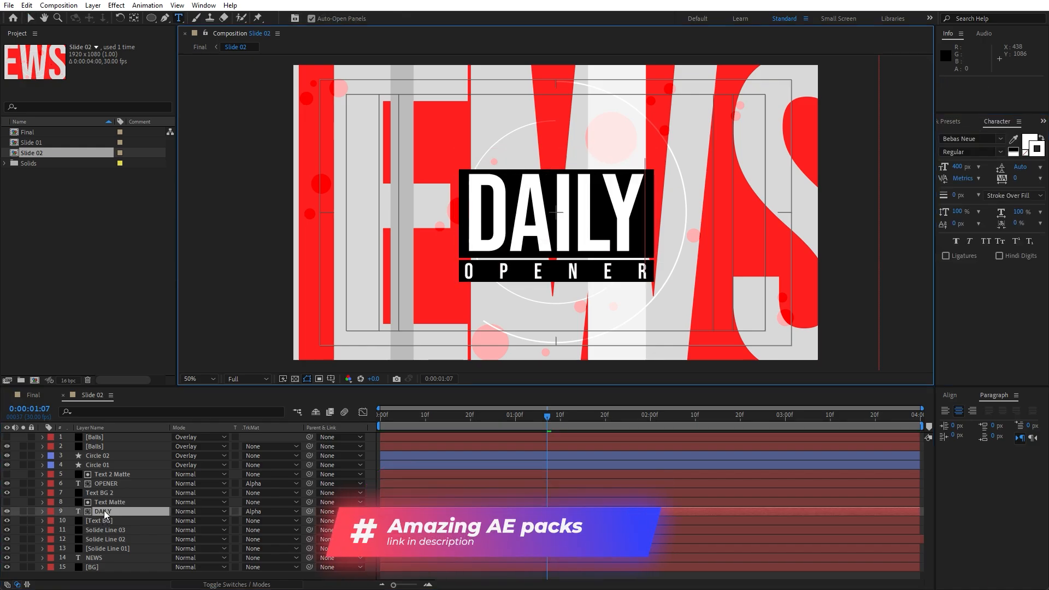
double_click(111, 483)
text(INTRO)
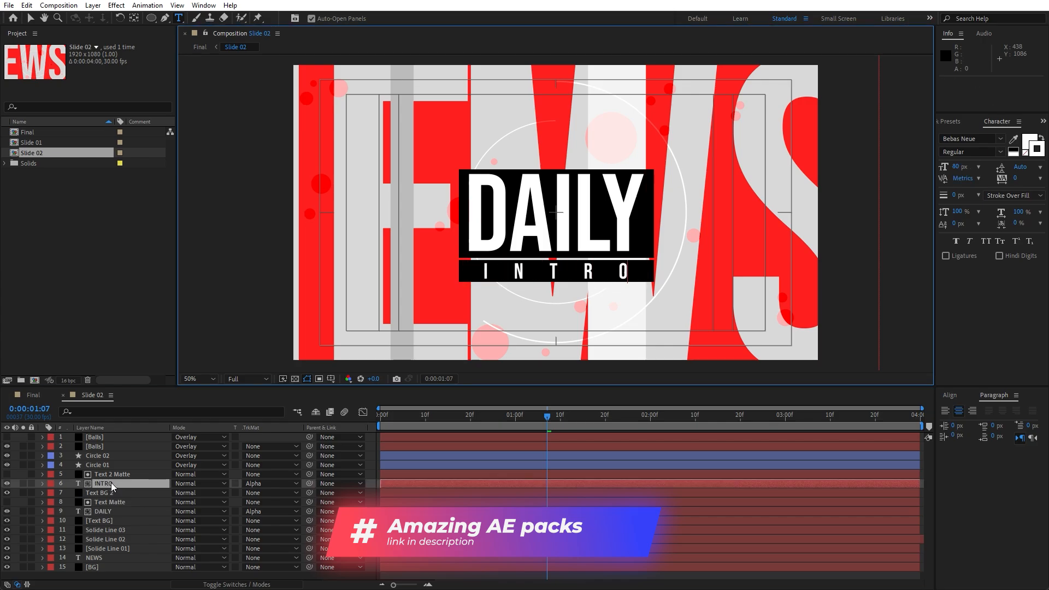
- Increase the INTRO layer's Tracking Amount at its 0:00:01:00 keyframe so the letters spread across the black bar
click(122, 473)
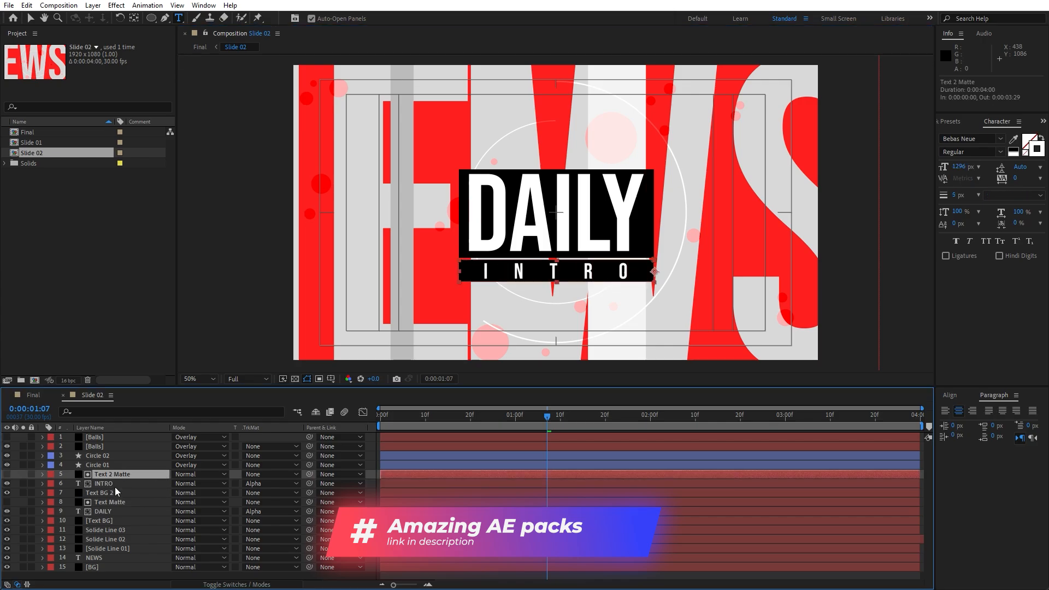
click(113, 482)
key(u)
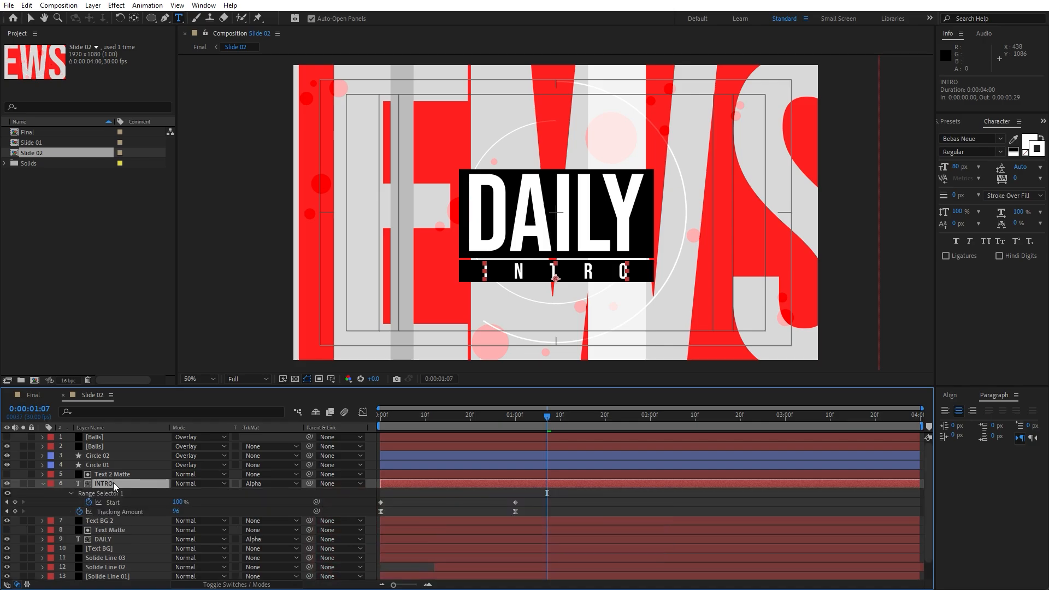
key(j)
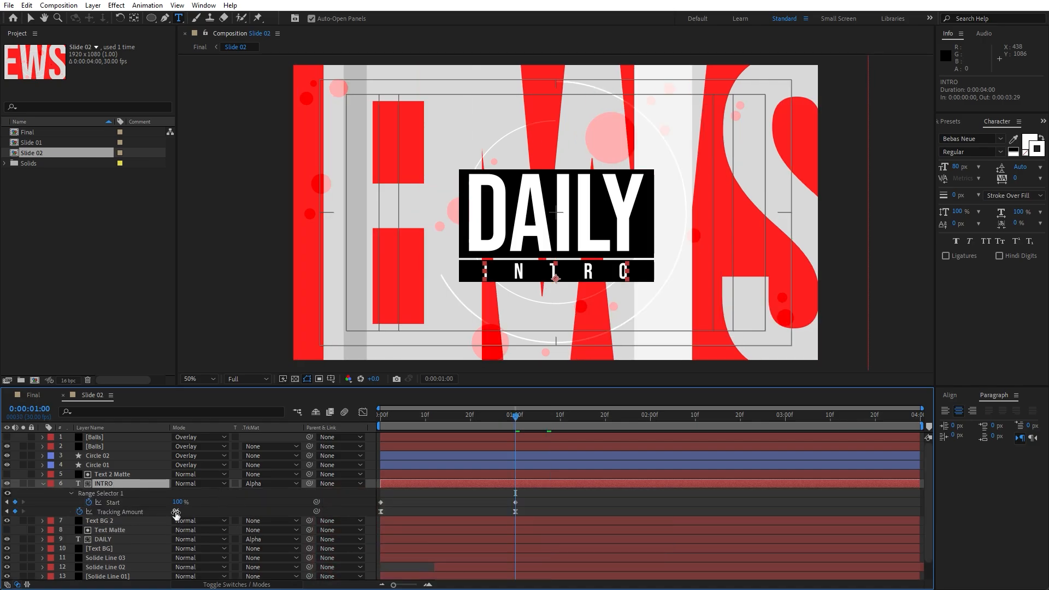
drag(175, 513, 194, 514)
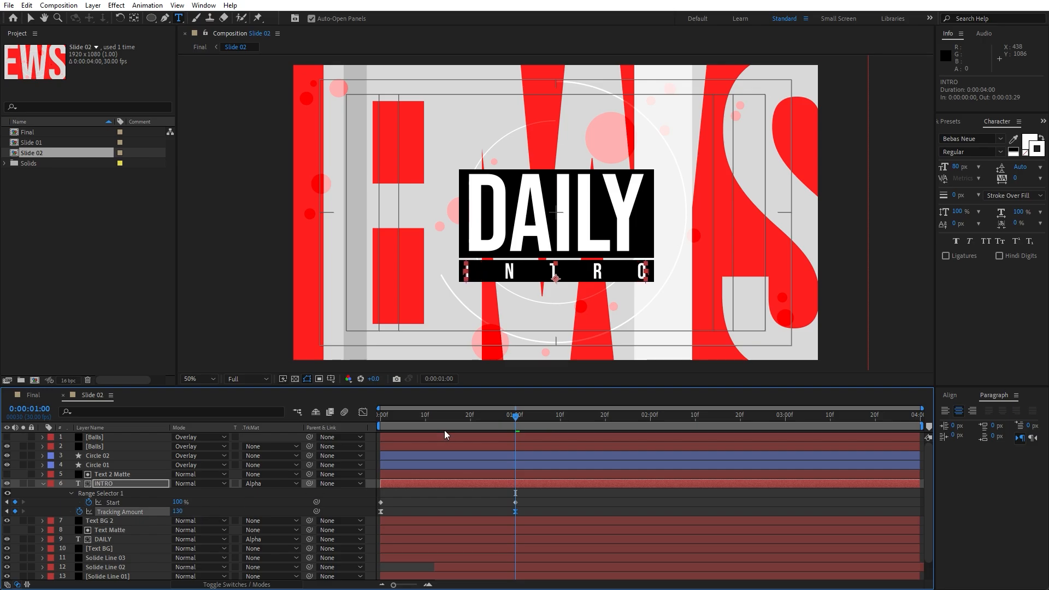
key(space)
drag(441, 418, 482, 422)
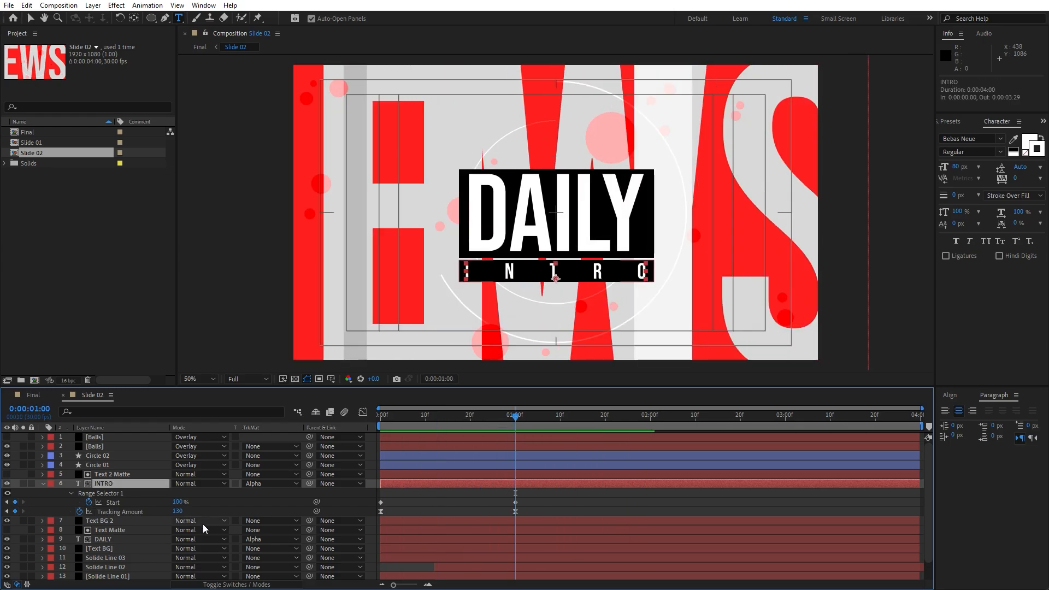
drag(178, 514, 162, 516)
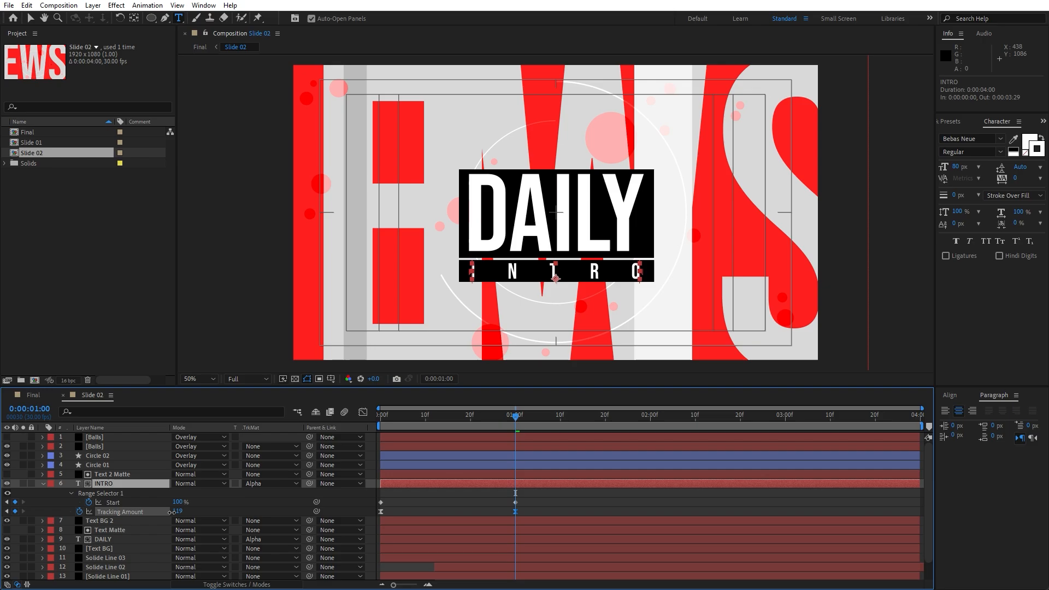
click(42, 484)
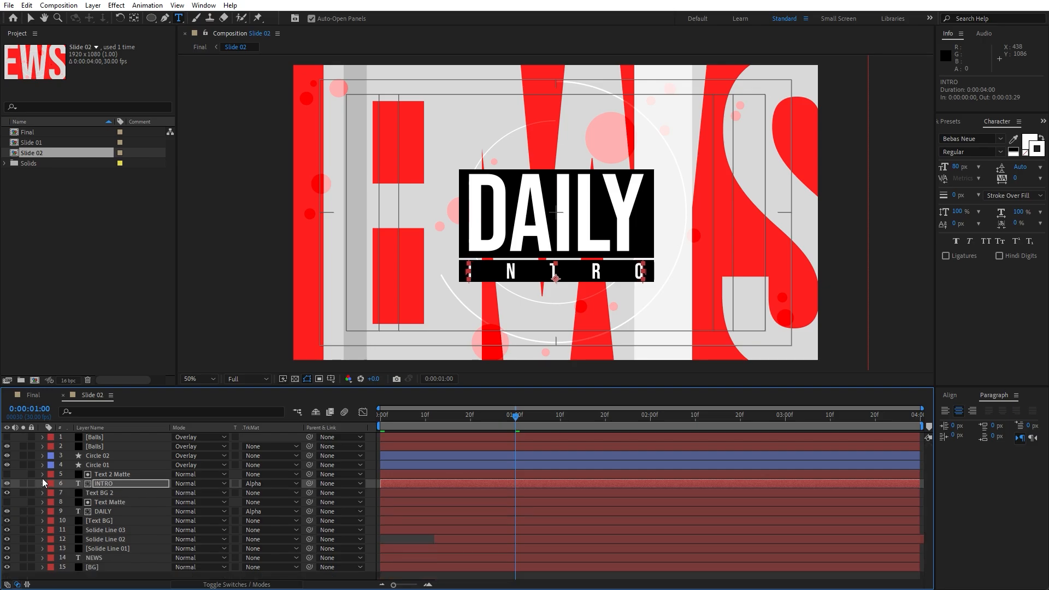
- Preview the Final composition and check the transition from Slide 01 to Slide 02
click(34, 395)
click(129, 532)
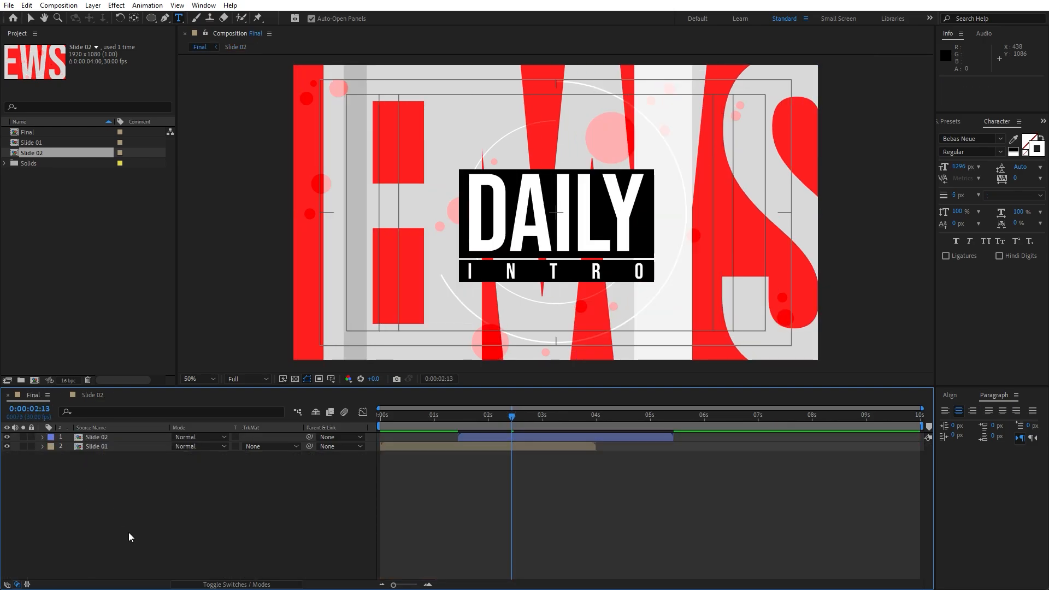
key(space)
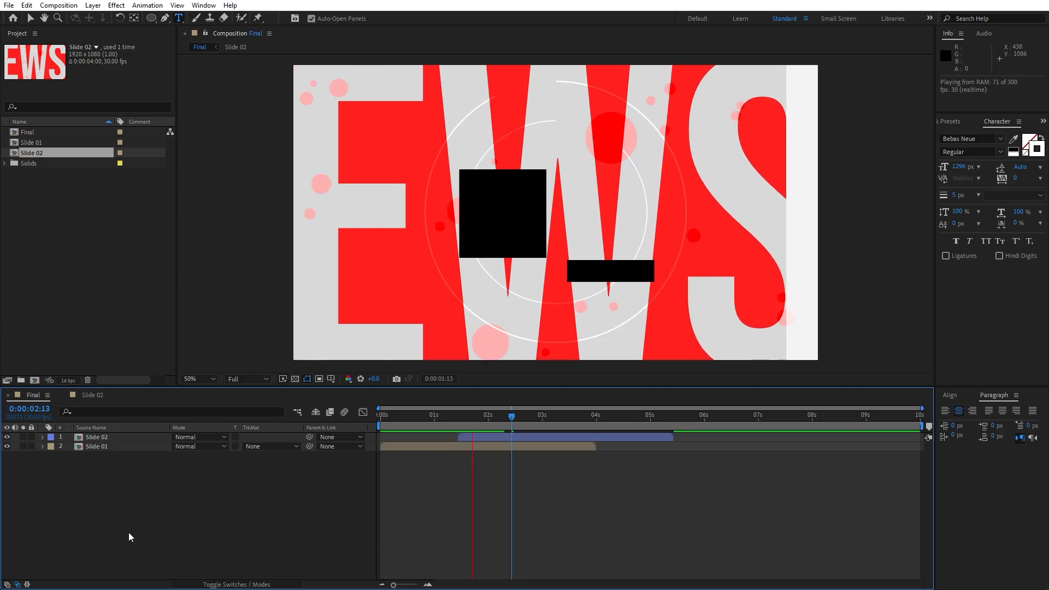
click(465, 420)
drag(460, 423, 505, 423)
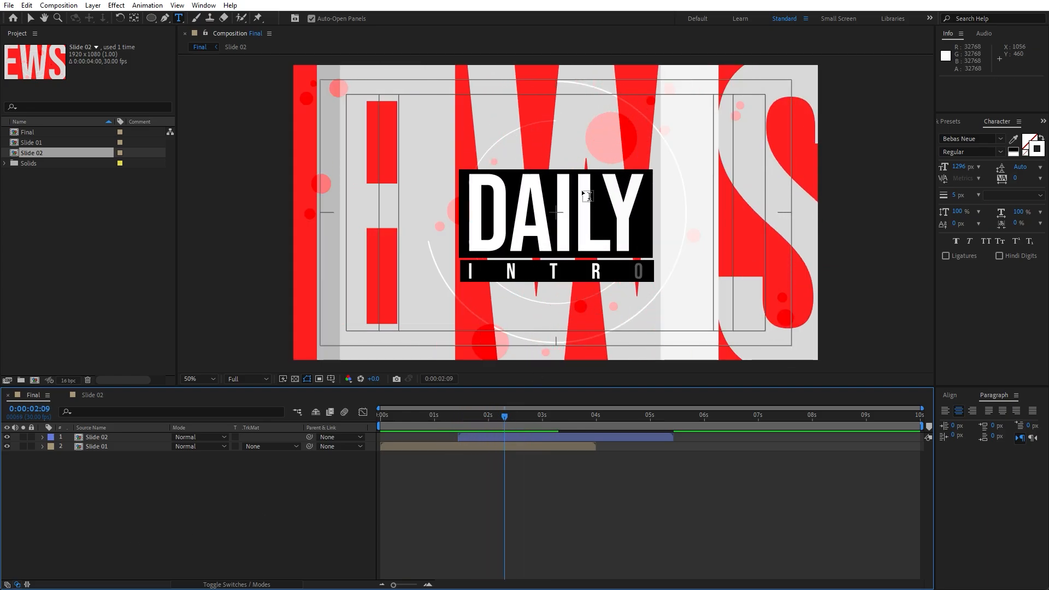
- Add an adjustment layer at the top of the Slide 02 composition and name it Lens Flare
key(v)
click(108, 437)
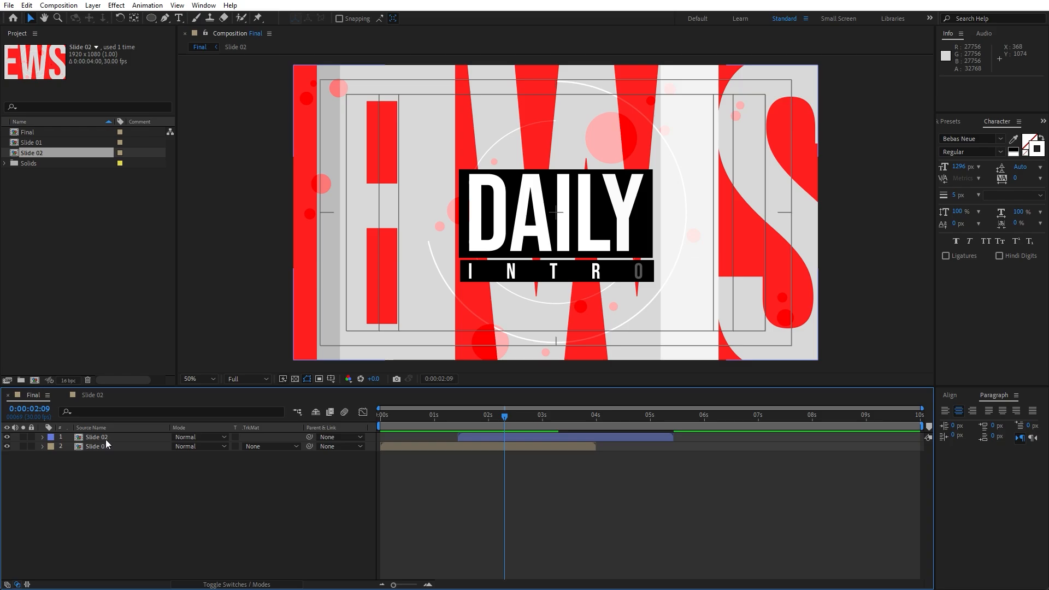
double_click(106, 440)
right_click(22, 470)
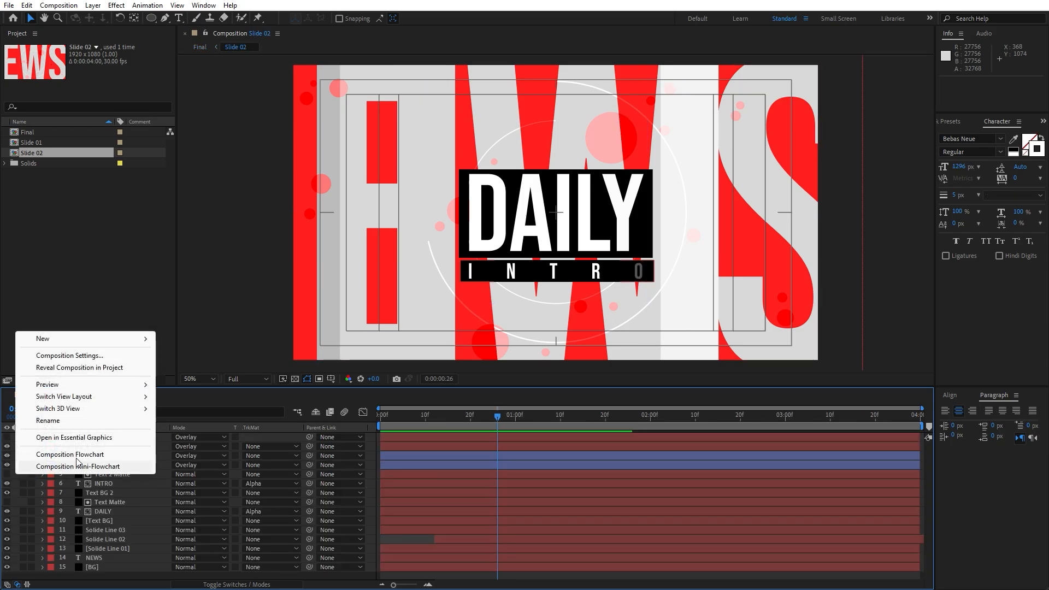
mouse_move(130, 343)
click(199, 428)
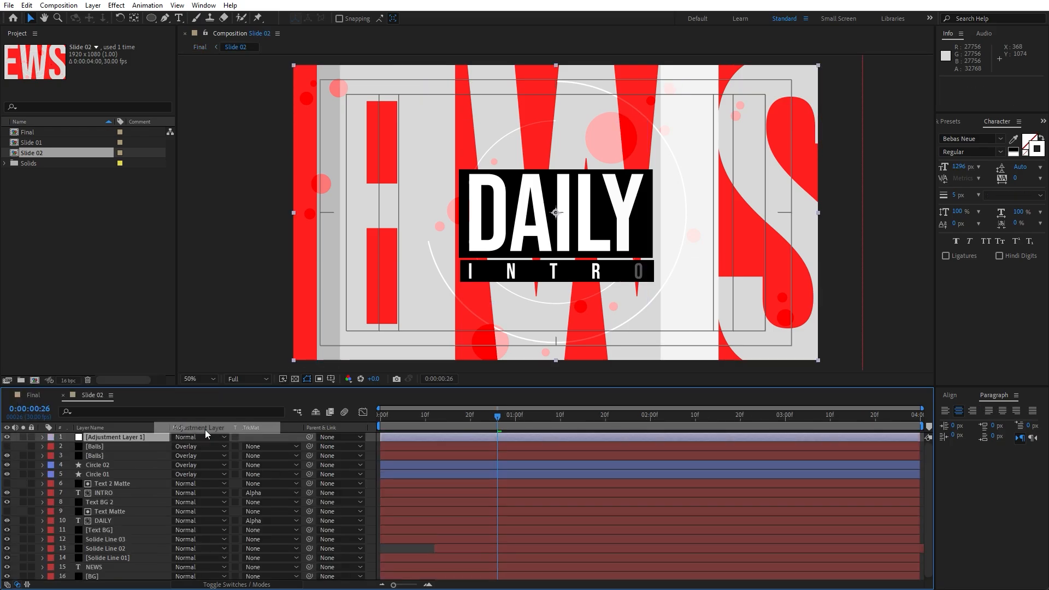
key(Return)
text(Lens Fla)
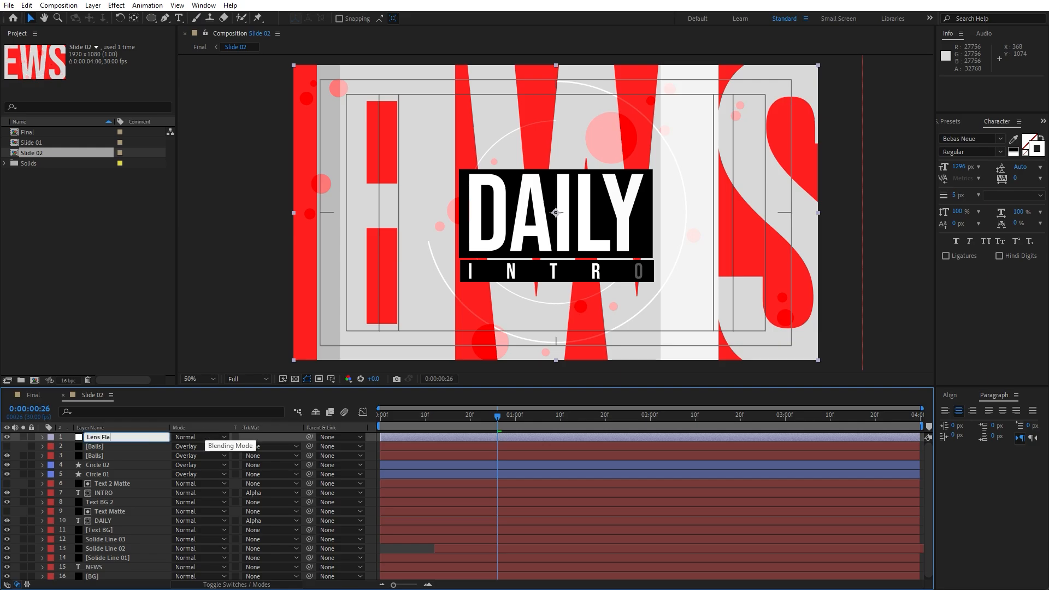
text(re)
click(80, 473)
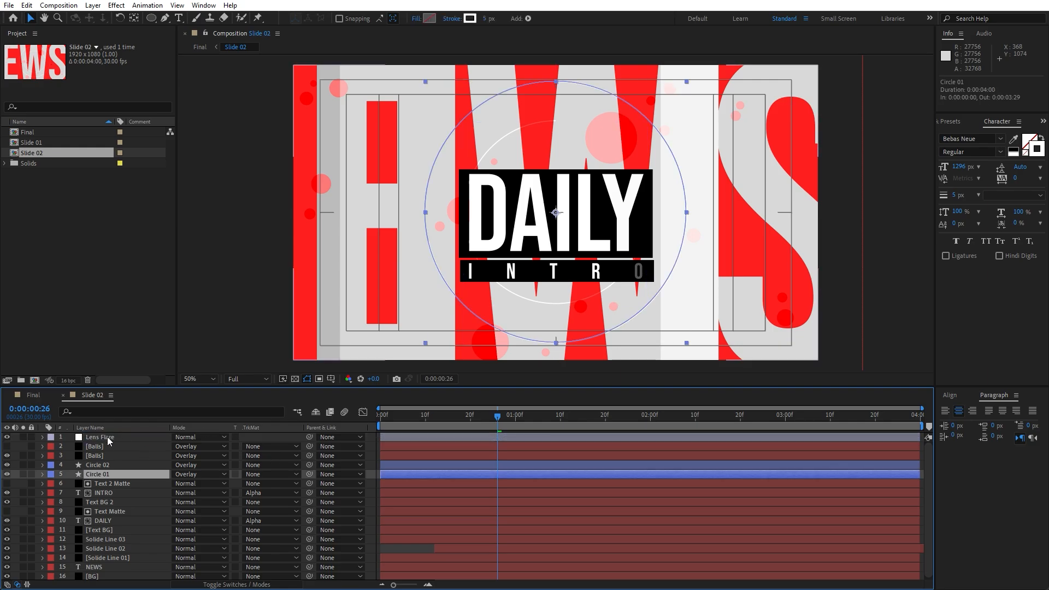
- Apply the Lens Flare effect to the Lens Flare layer and set its Flare Center to 580.0, 432.0
click(107, 437)
key(ctrl+5)
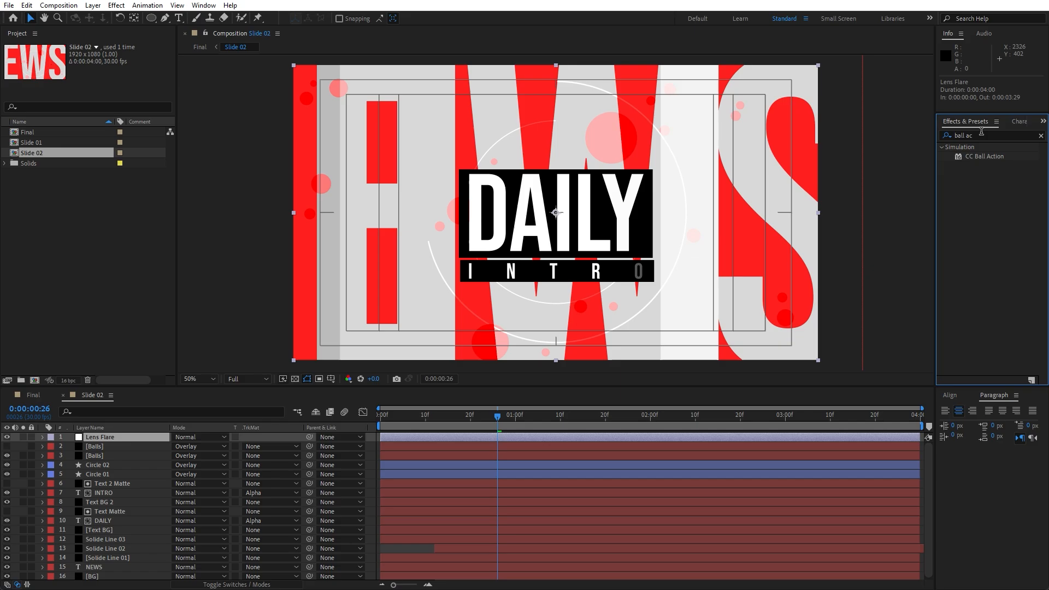
text(lens fl)
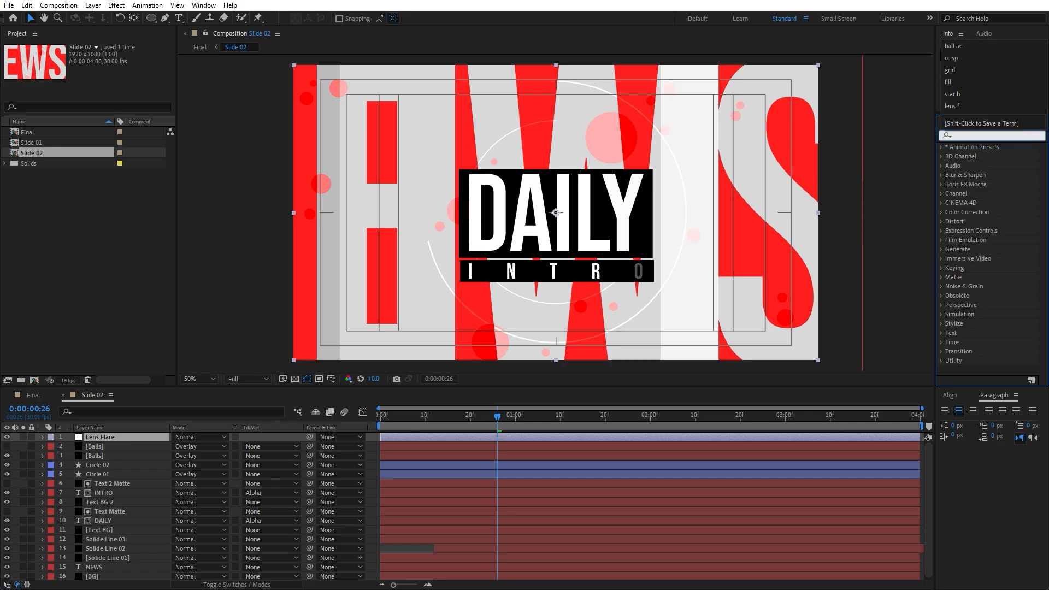
text(a)
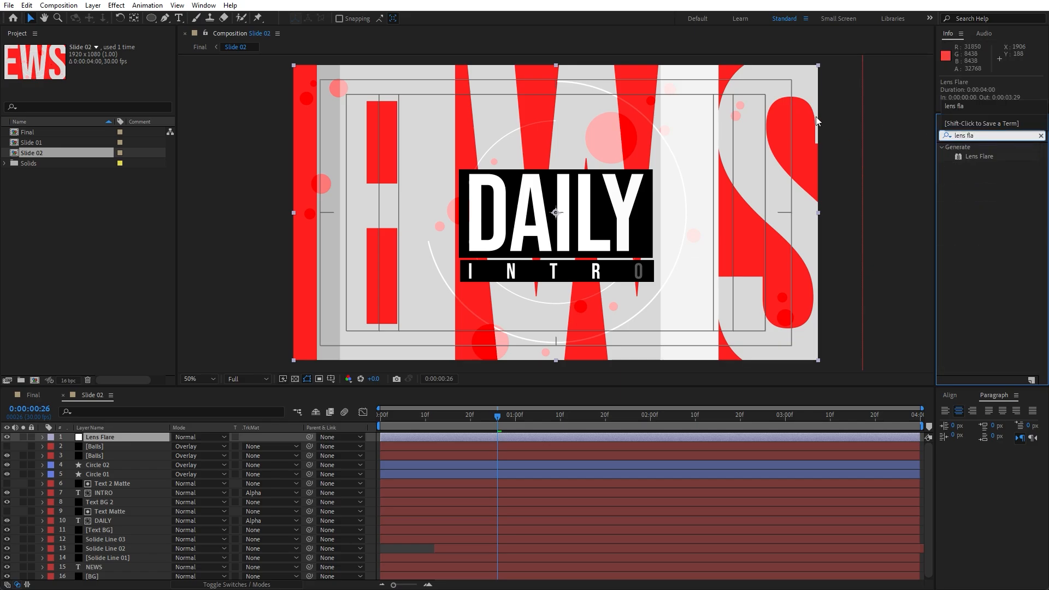
drag(979, 157, 149, 438)
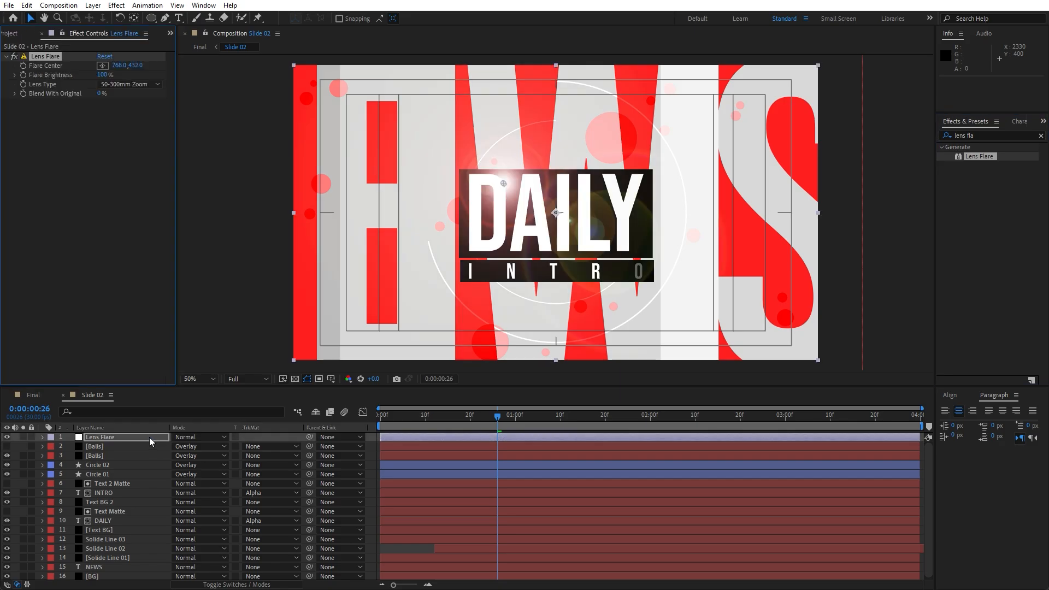
drag(118, 66, 20, 67)
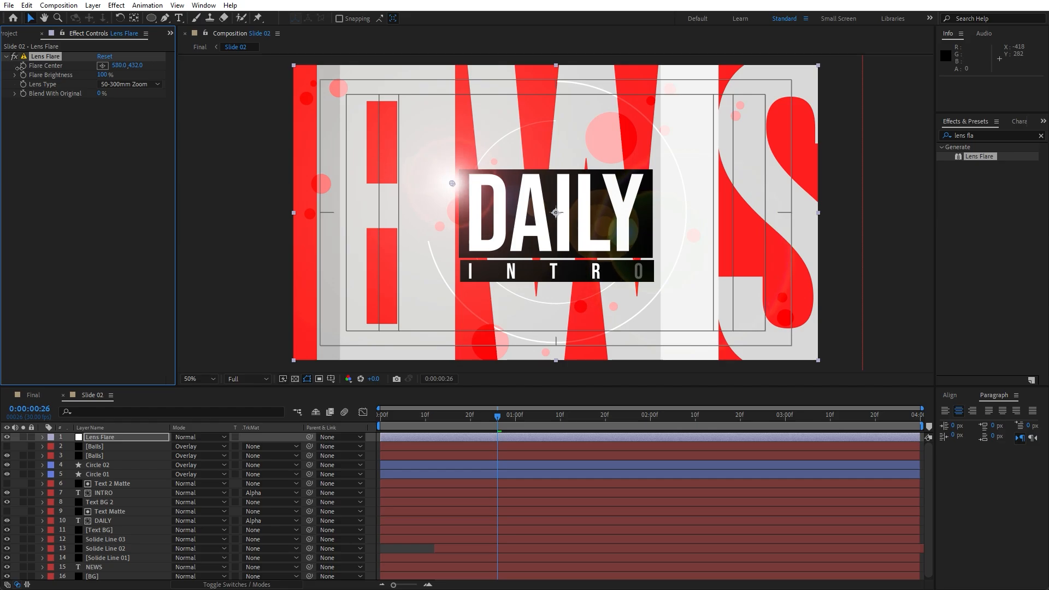
- Add a black 1920 x 1080 solid named Star Burst at the top of the Slide 02 composition
click(16, 451)
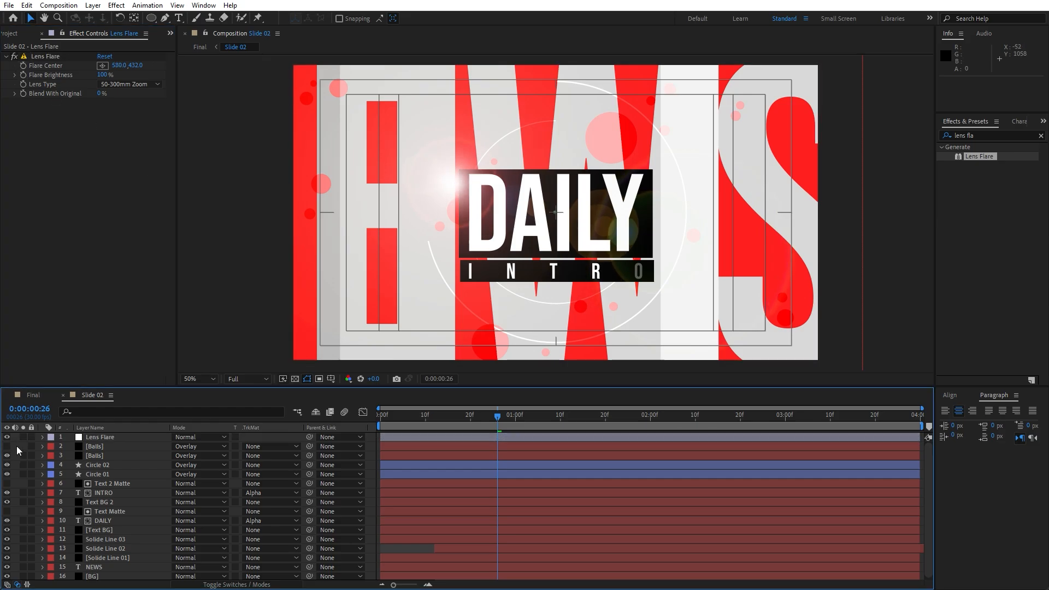
right_click(18, 446)
mouse_move(109, 453)
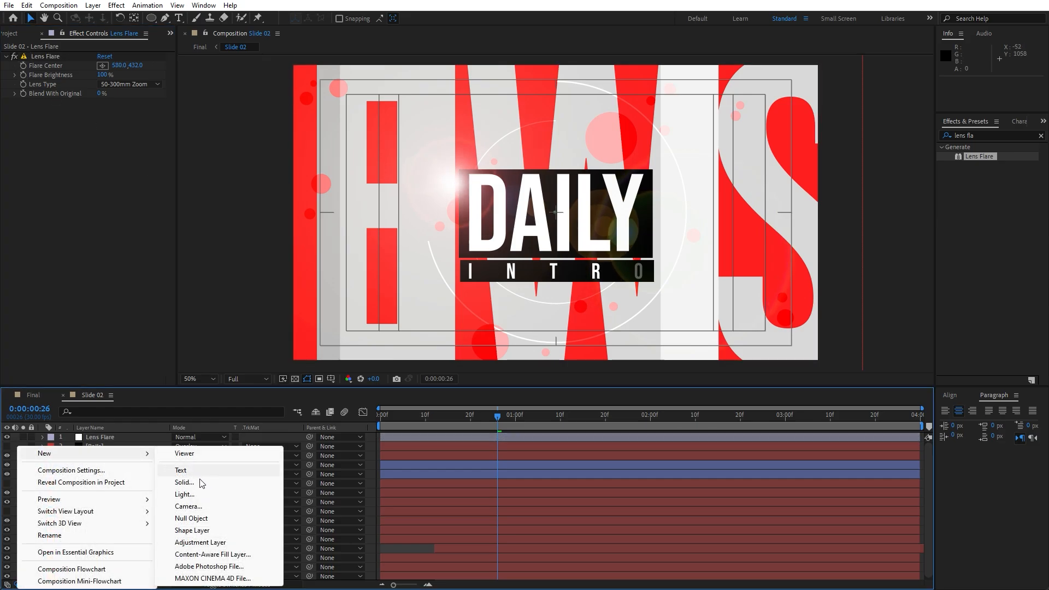
click(201, 483)
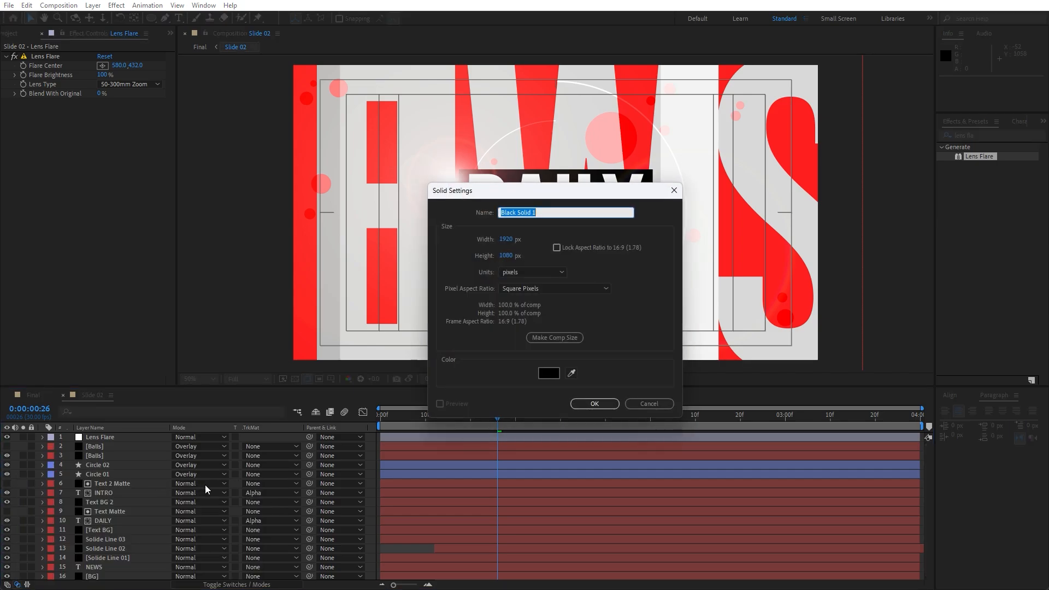
text(Star Burst)
click(586, 405)
- Find the CC Star Burst effect and apply it to the Star Burst layer
click(984, 139)
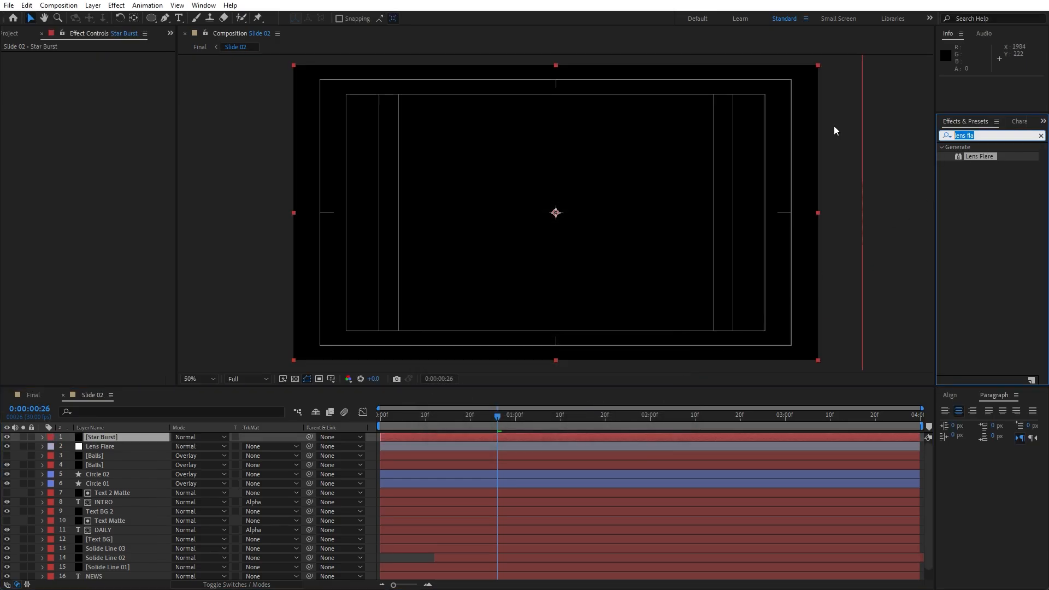
text(cc star)
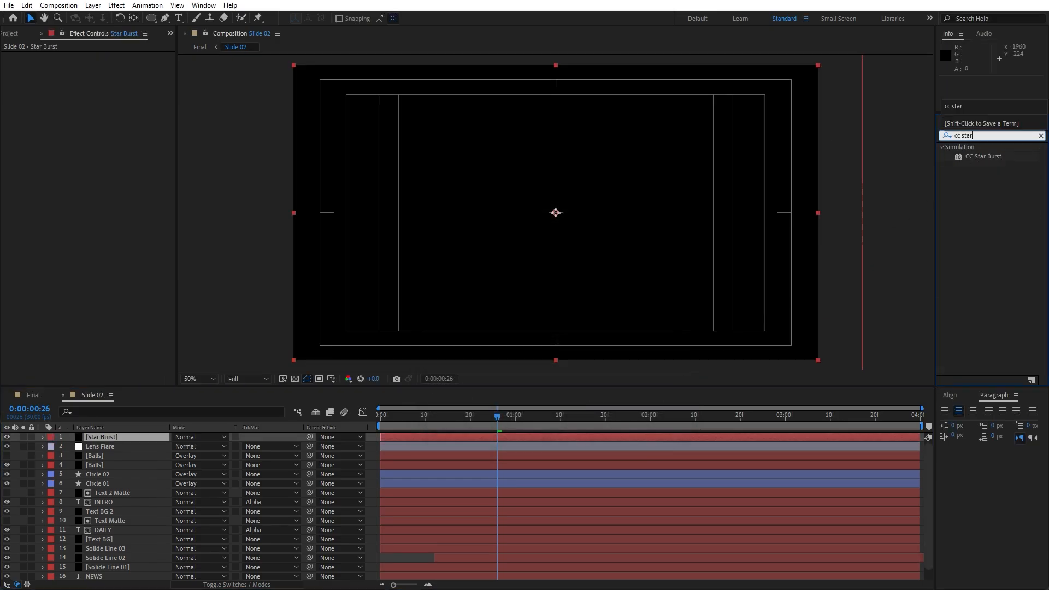
drag(983, 156, 119, 439)
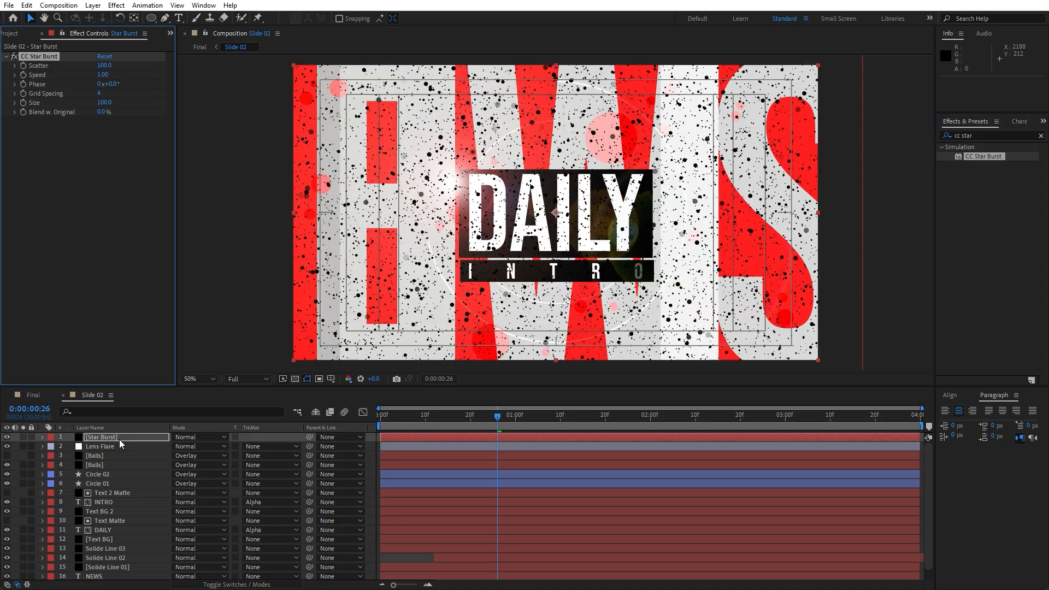
- Apply the Fill effect to the Star Burst layer, place it above CC Star Burst and set its color to white FFFFFF
click(986, 137)
text(fill)
drag(970, 203, 118, 440)
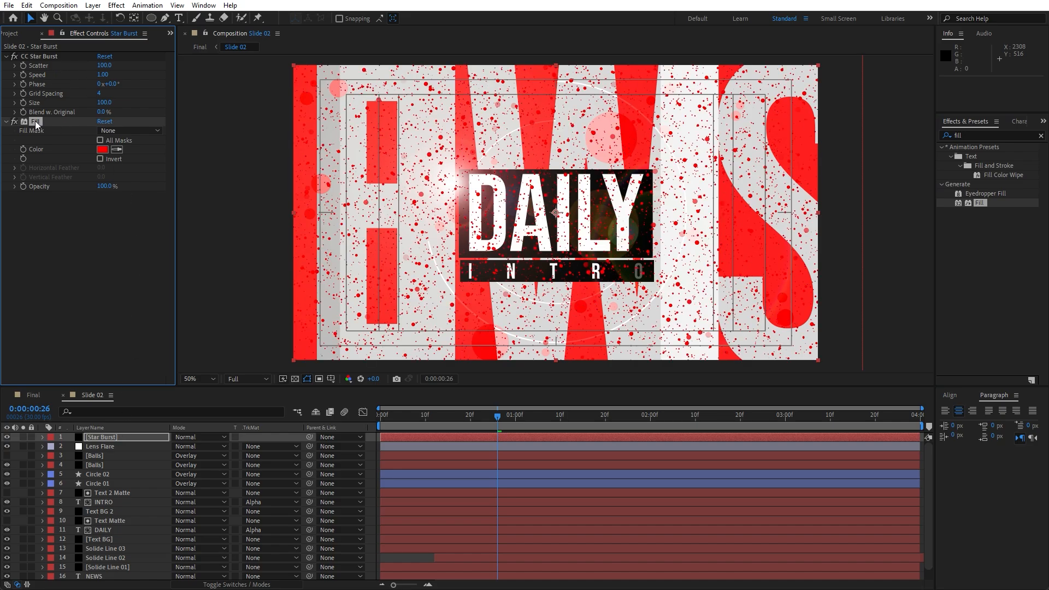
drag(35, 120, 61, 56)
click(102, 84)
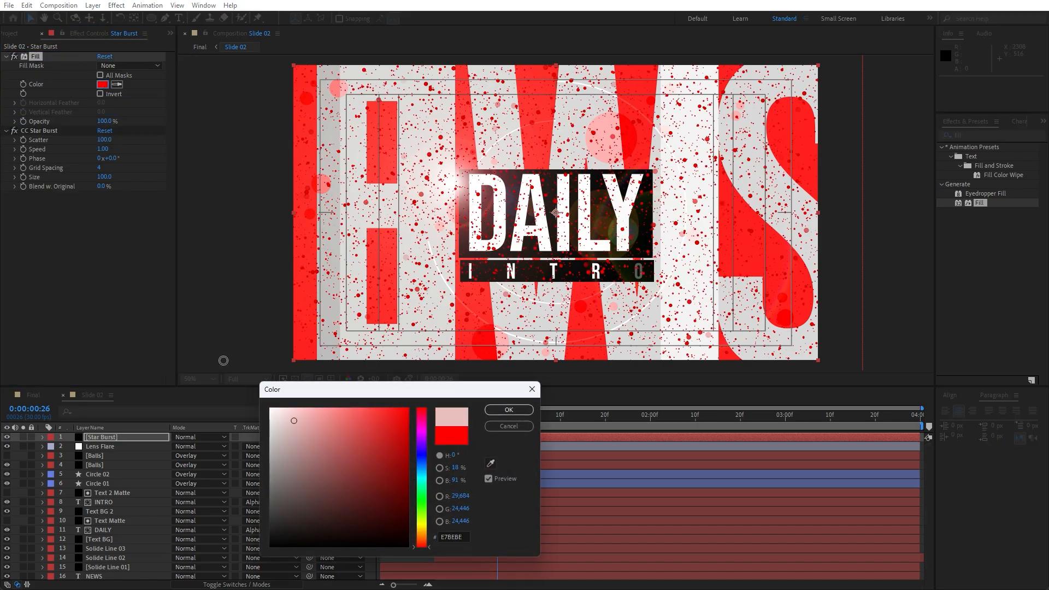
mouse_move(223, 361)
mouse_down()
mouse_move(211, 349)
mouse_move(155, 586)
mouse_move(261, 530)
mouse_move(211, 374)
mouse_up()
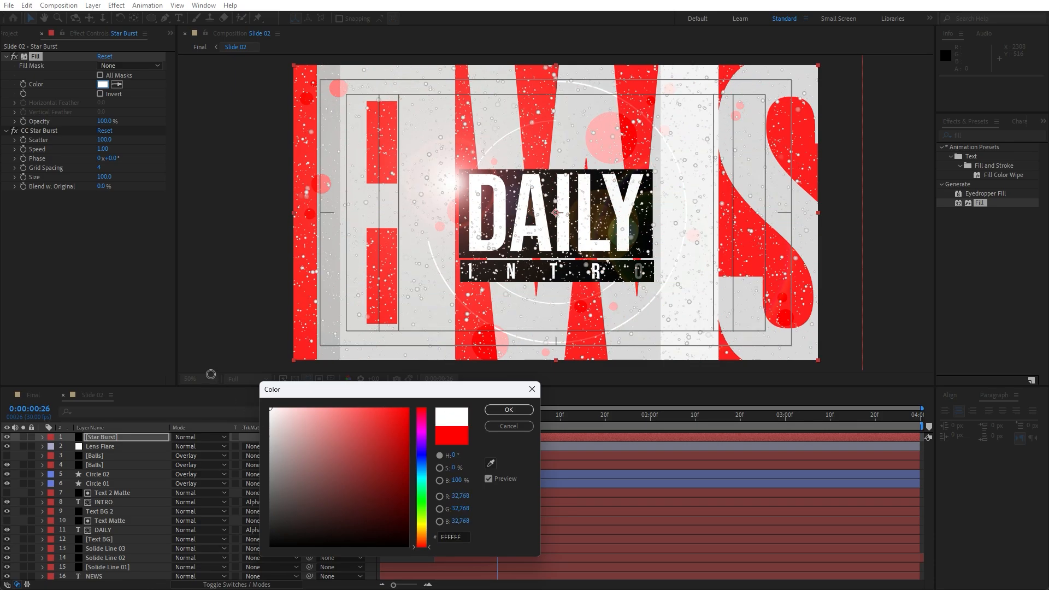
click(508, 410)
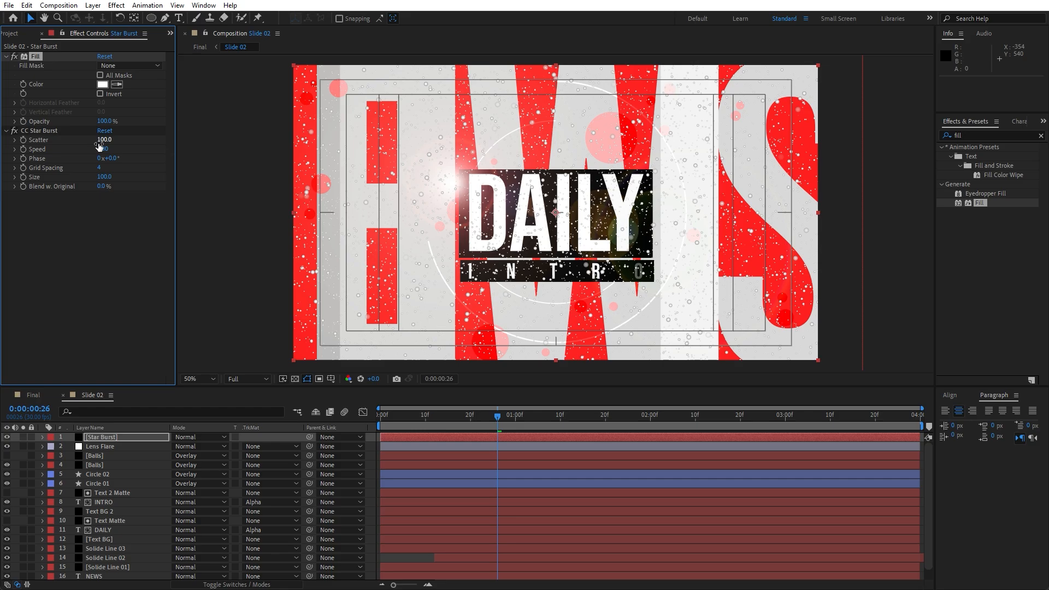
- Set CC Star Burst's Scatter to 400.0, Speed to 0.15 and Size to 71.0
drag(103, 139, 273, 145)
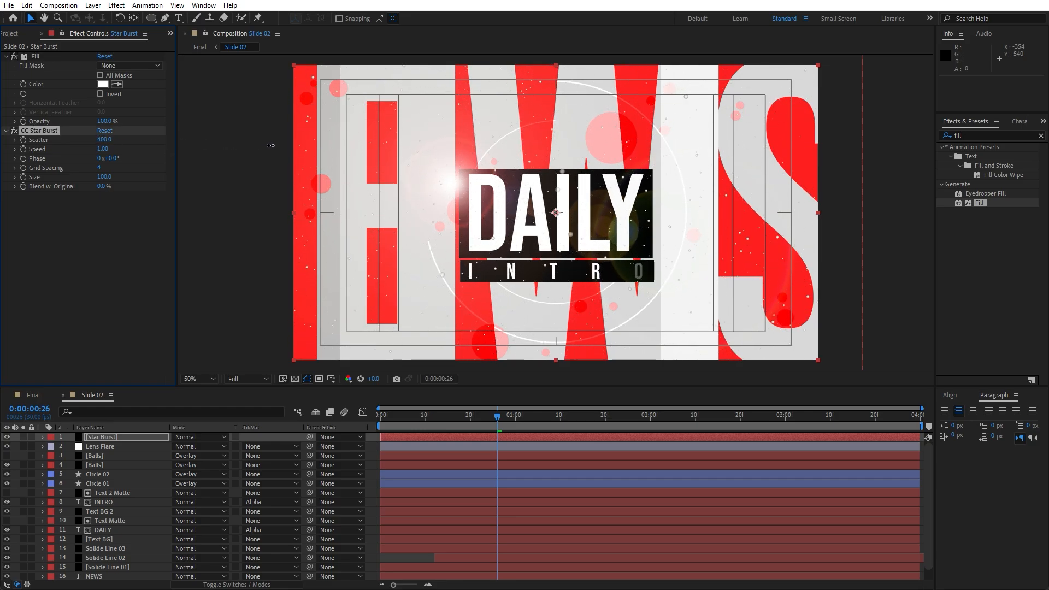
drag(98, 152, 63, 161)
click(100, 177)
drag(124, 177, 72, 184)
- Preview the Slide 02 animation with the star burst, ending with the playhead at 0:00:01:13
drag(440, 426, 470, 429)
key(space)
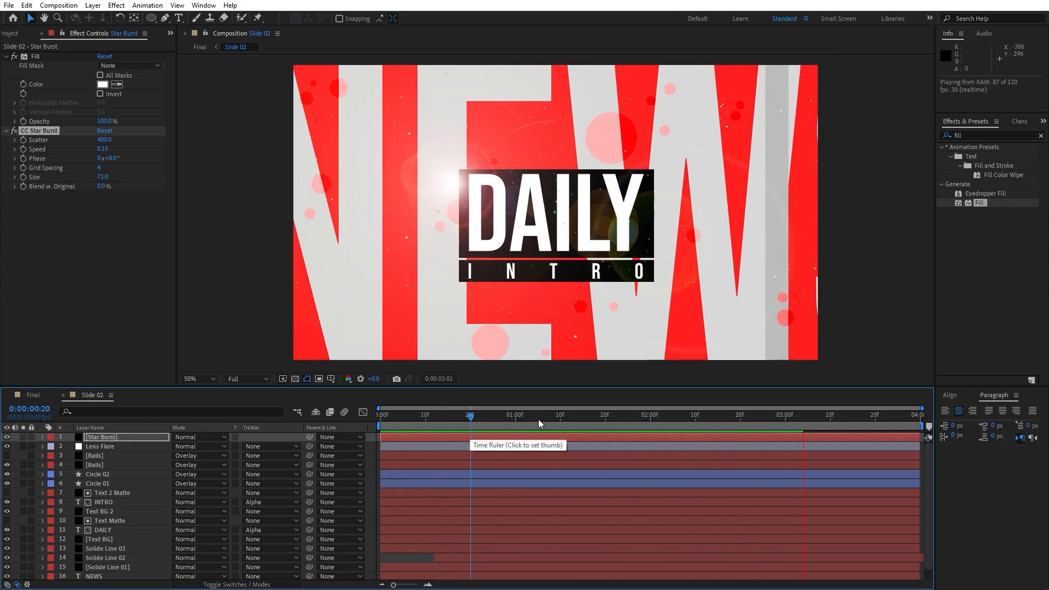
click(572, 418)
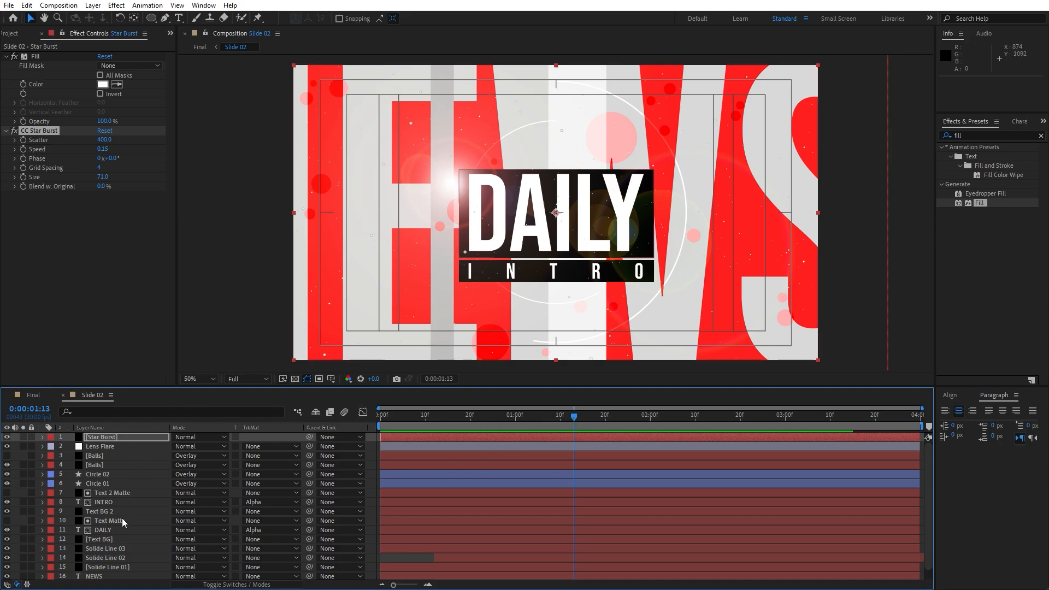
- Shift the six layers from Text 2 Matte to Text BG together to the right, bringing Text 2 Matte to position 1619.0, 756.0
click(107, 539)
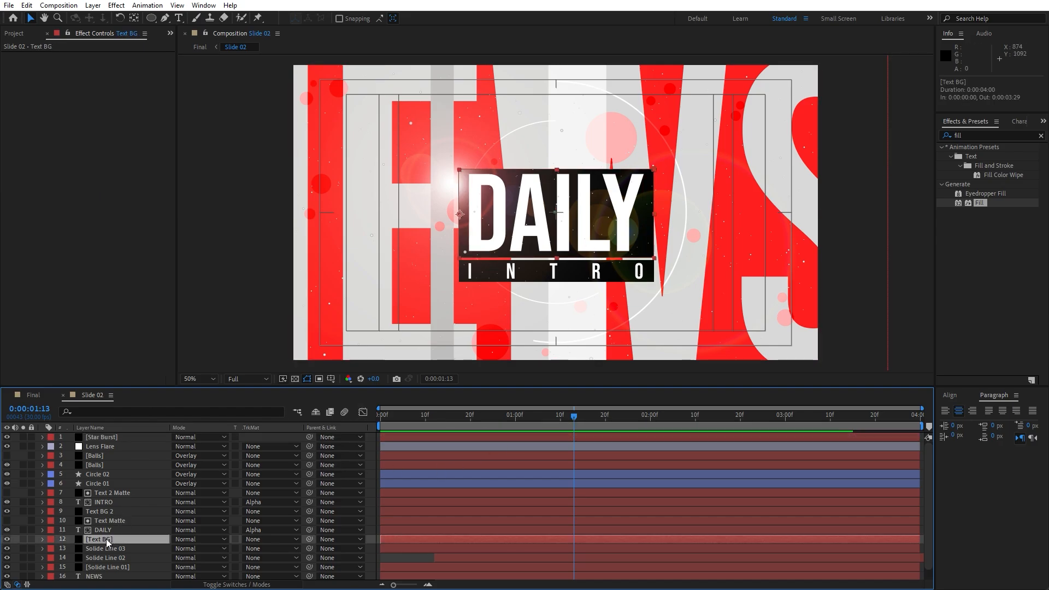
shift+click(108, 492)
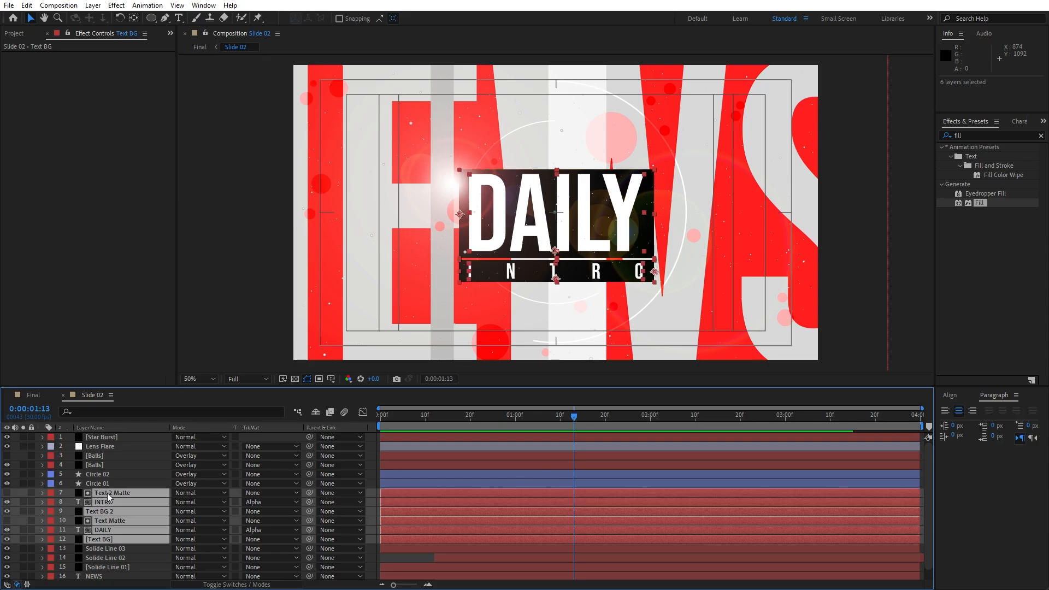
key(p)
drag(183, 481, 341, 477)
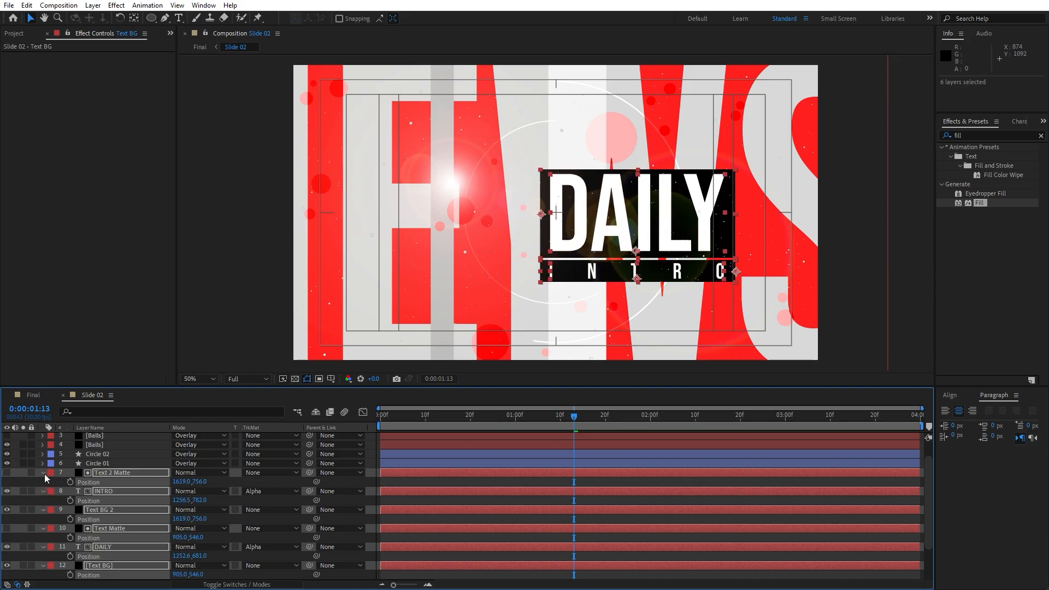
click(43, 473)
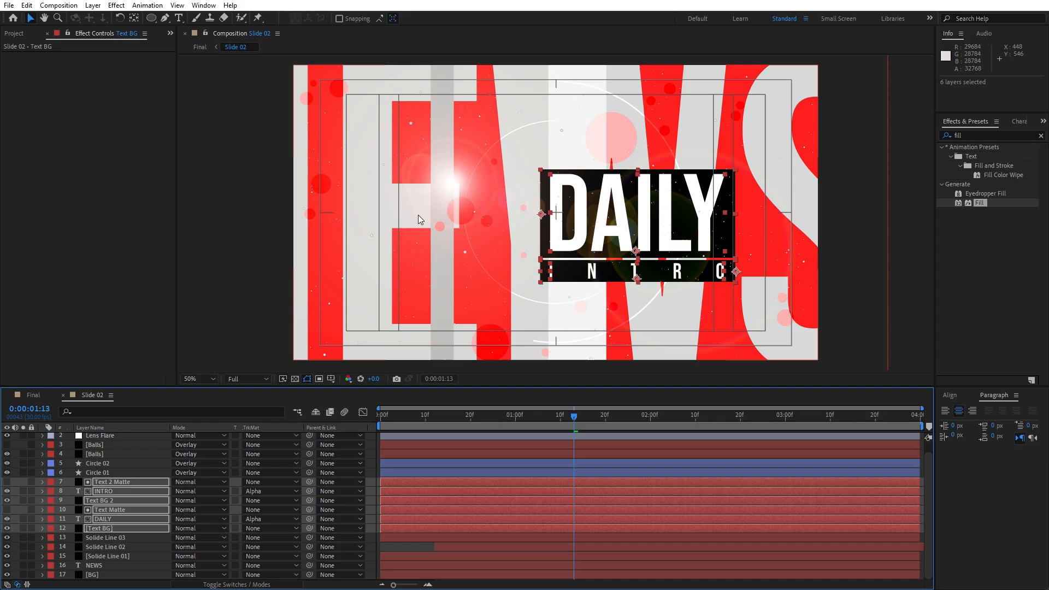
- Add a black 1920 x 1080 solid named Sphere at the top of the Slide 02 composition
right_click(15, 479)
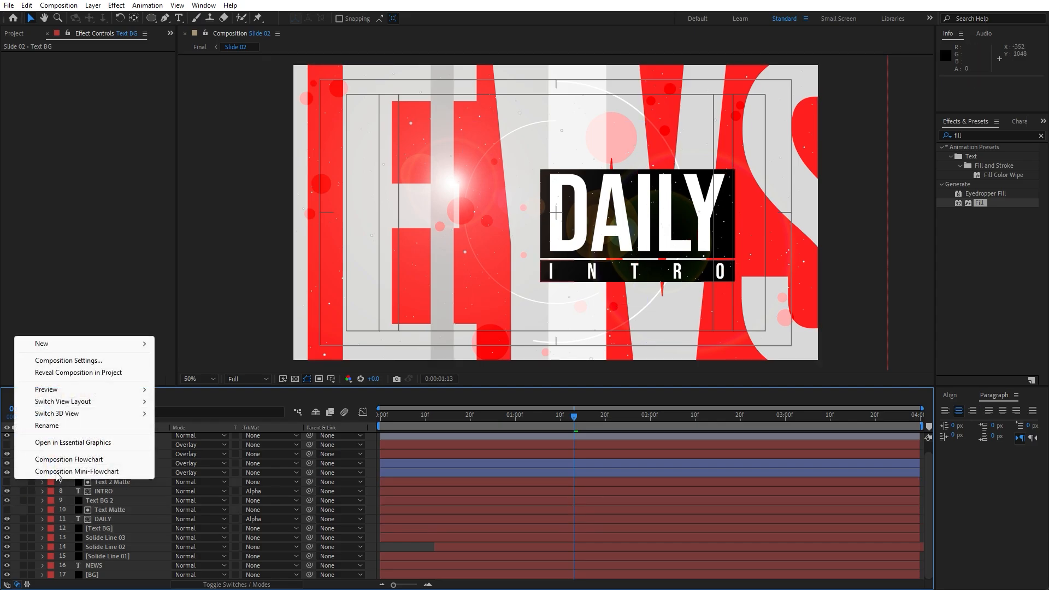
mouse_move(109, 344)
click(200, 373)
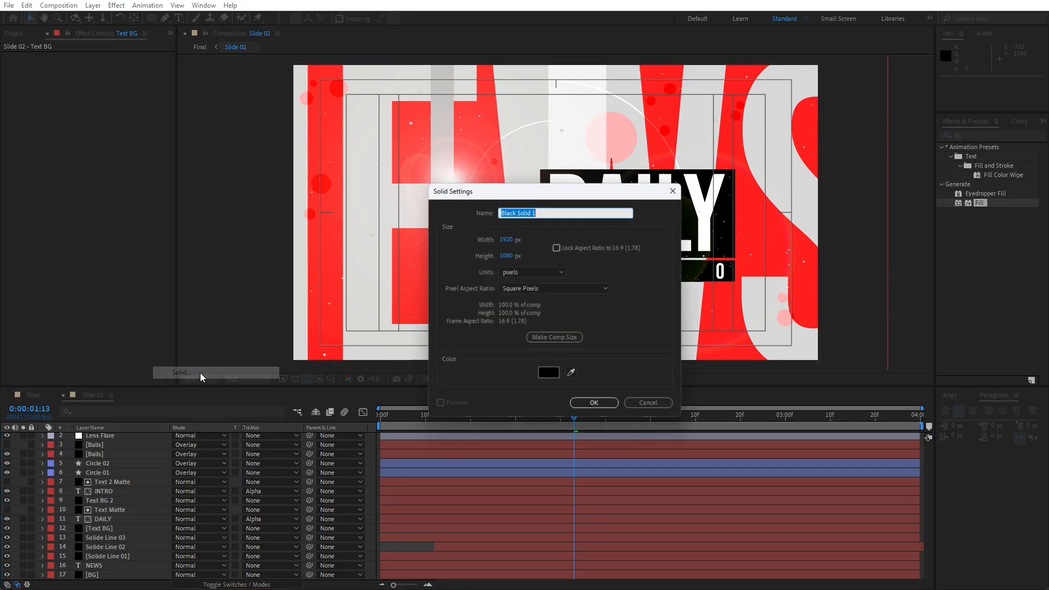
text(Sphere)
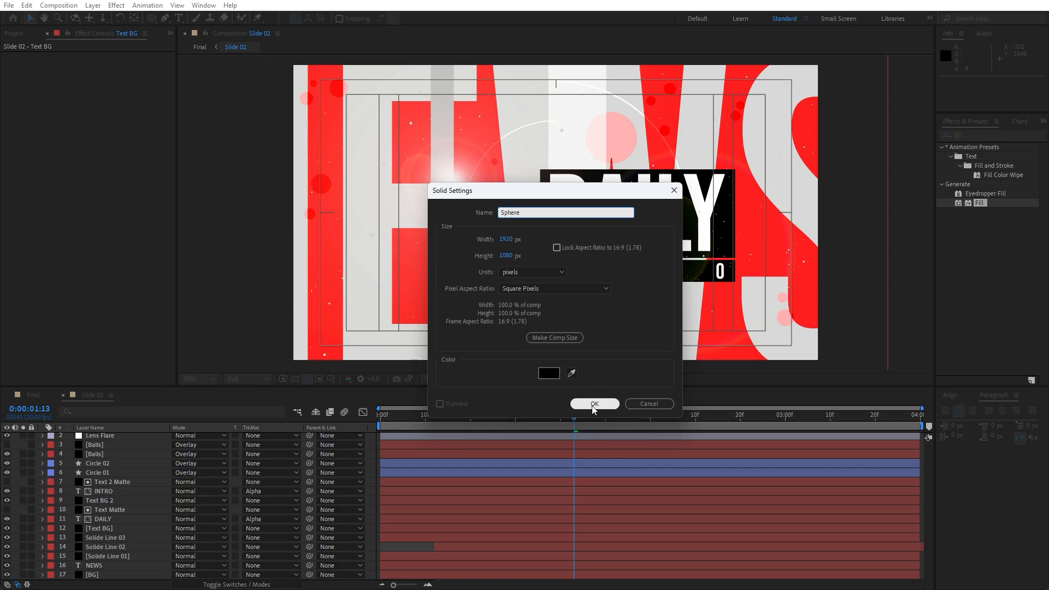
click(594, 404)
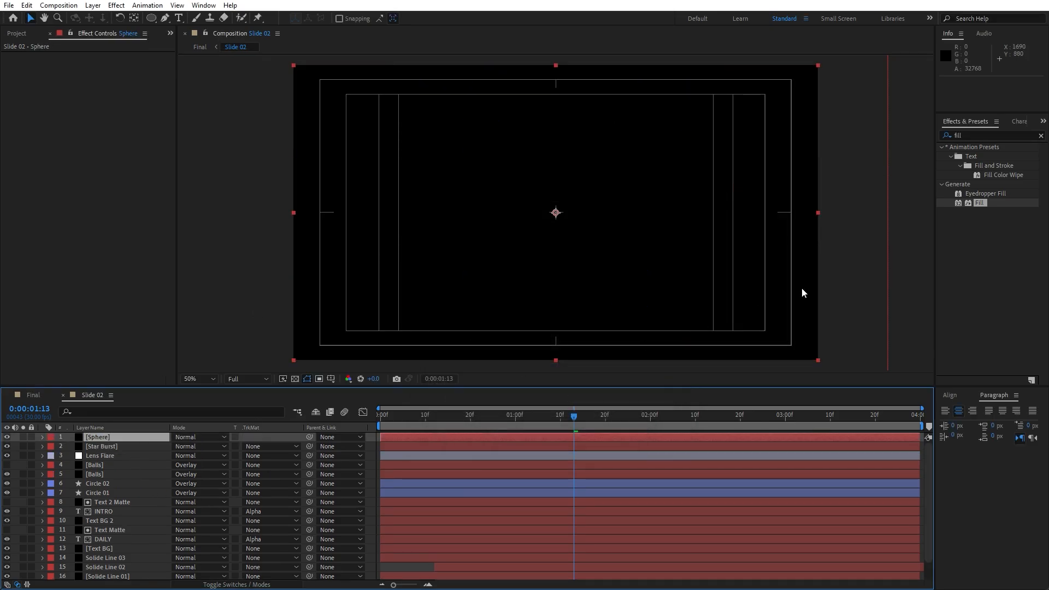
- Apply the Grid effect to the Sphere layer and add CC Sphere below it
click(979, 134)
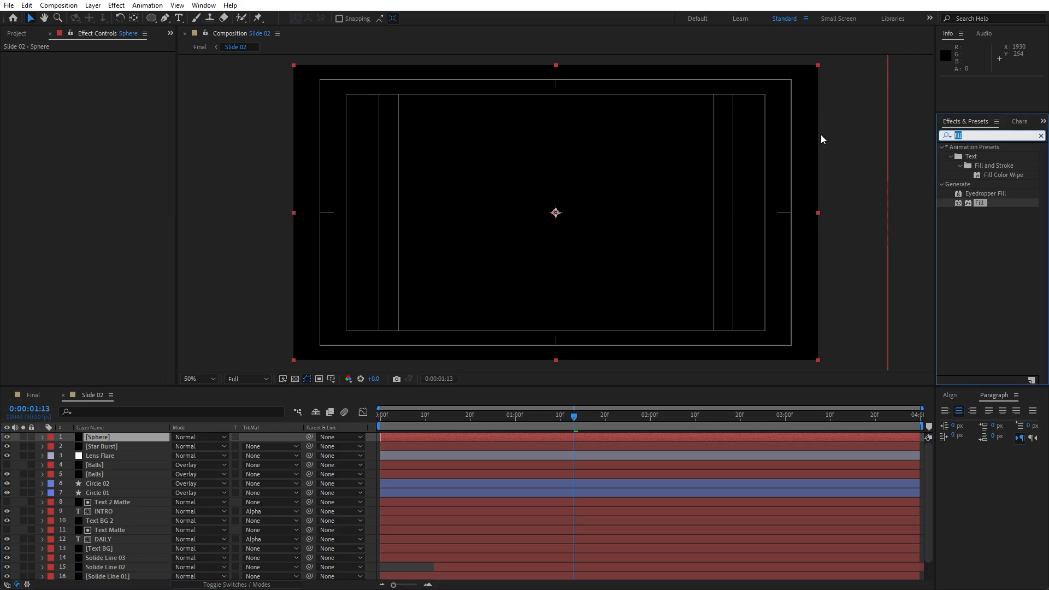
text(grid)
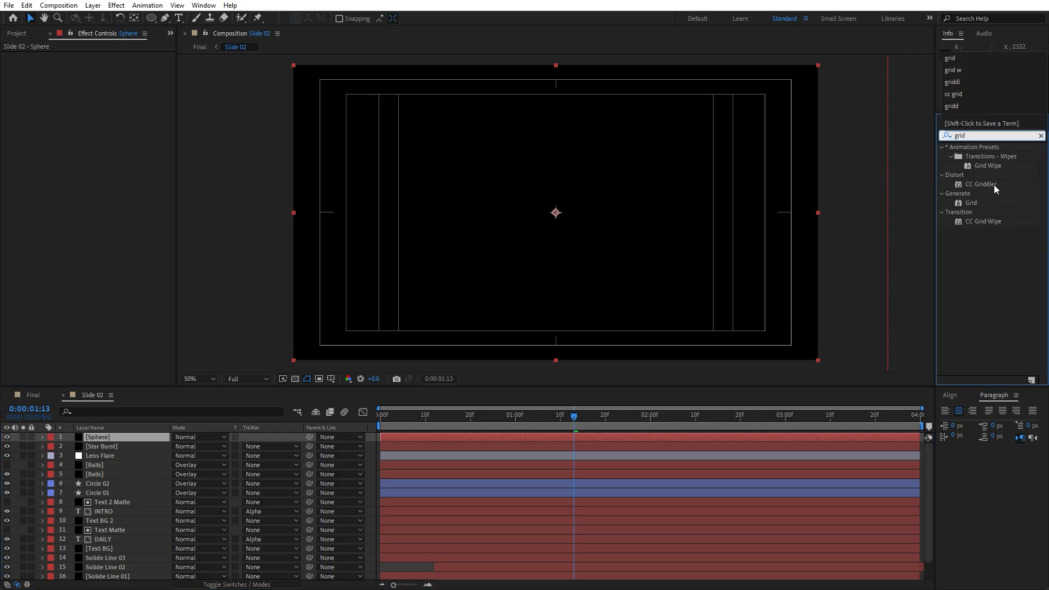
click(971, 203)
drag(973, 203, 94, 435)
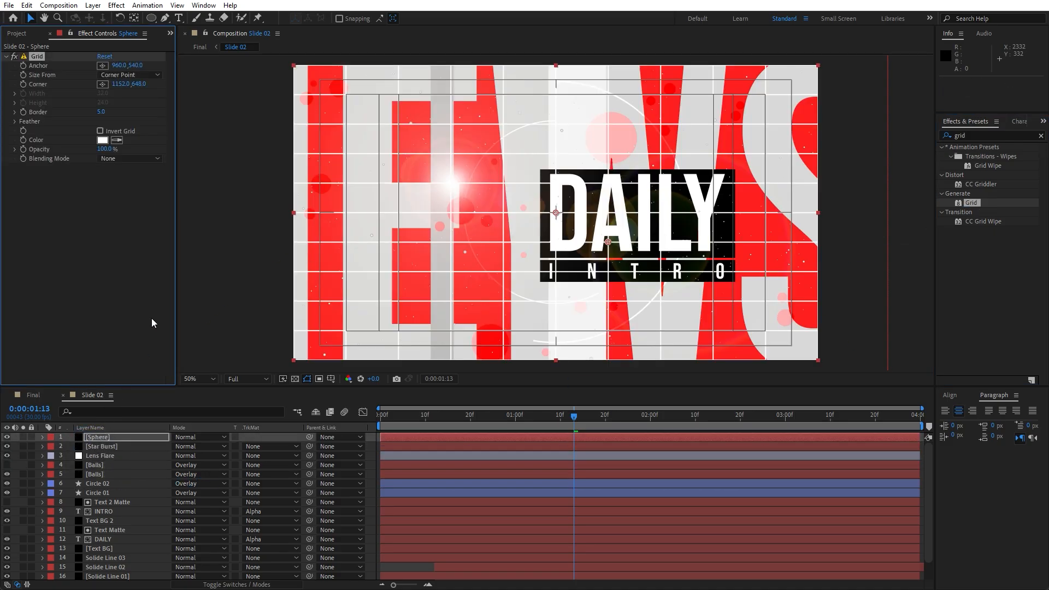
click(978, 136)
text(cc sp)
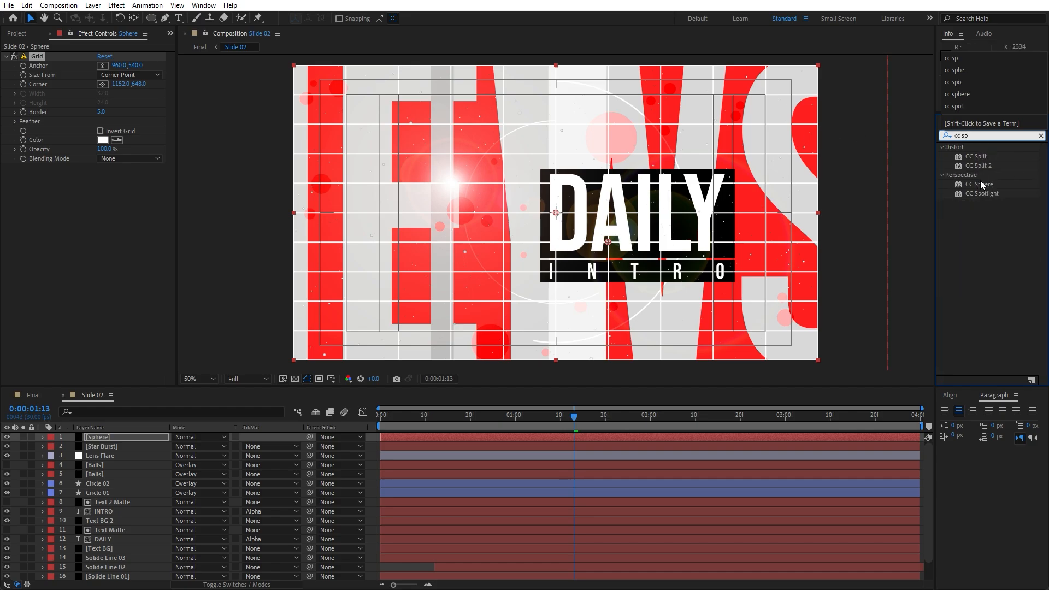
drag(980, 182, 110, 230)
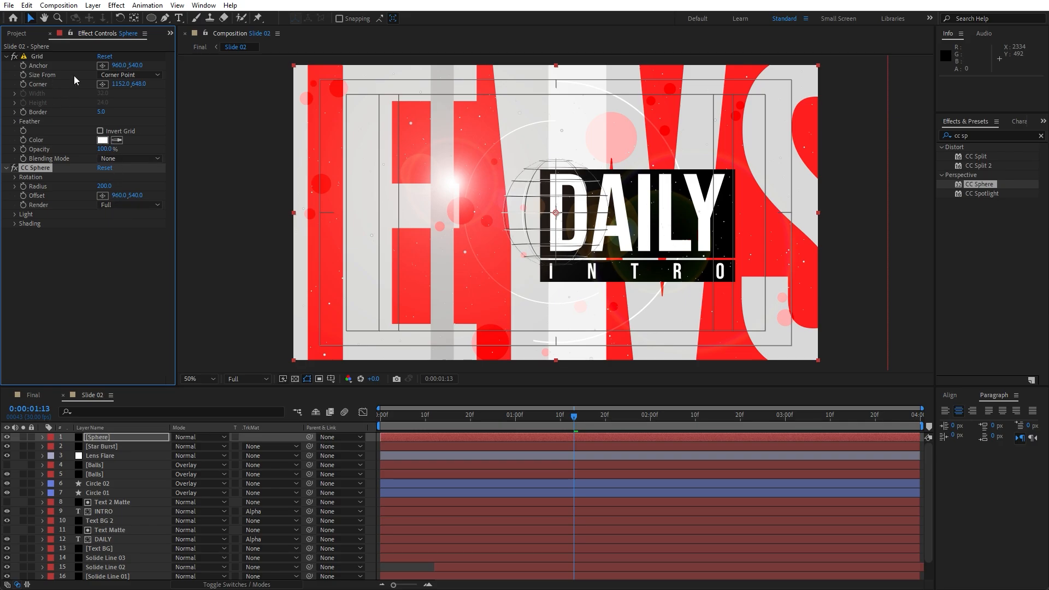
- Size the Grid effect by Width & Height Sliders with width 15 and height 50, and enable Invert Grid
click(124, 75)
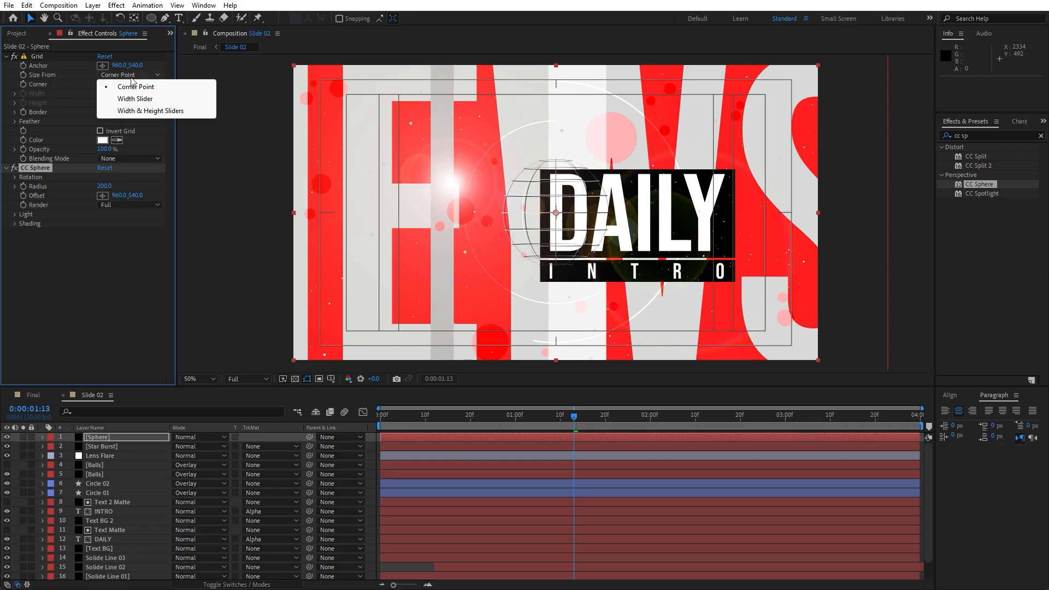
click(141, 111)
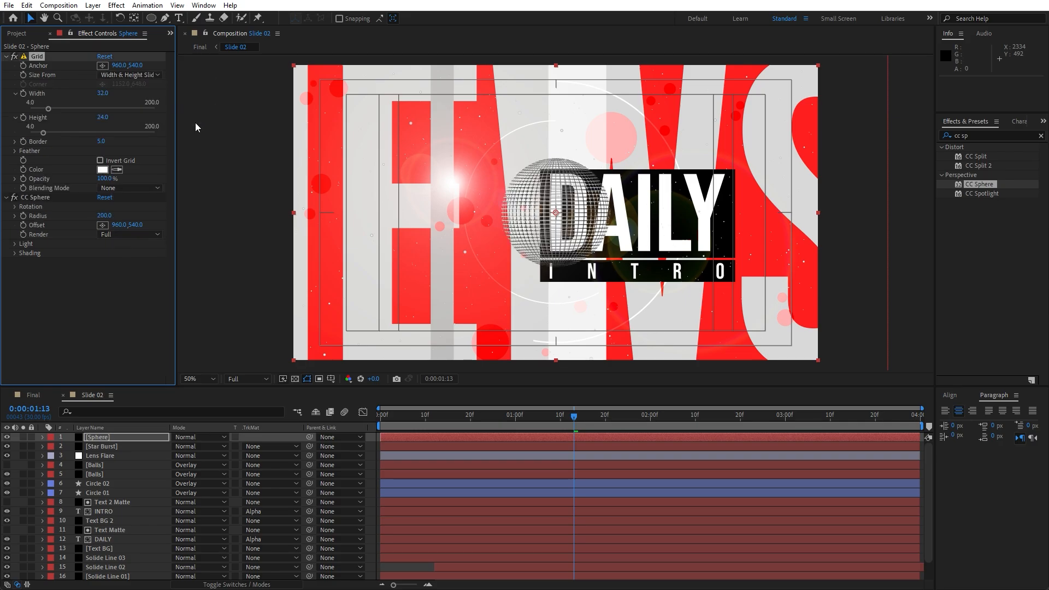
click(102, 93)
key(Return)
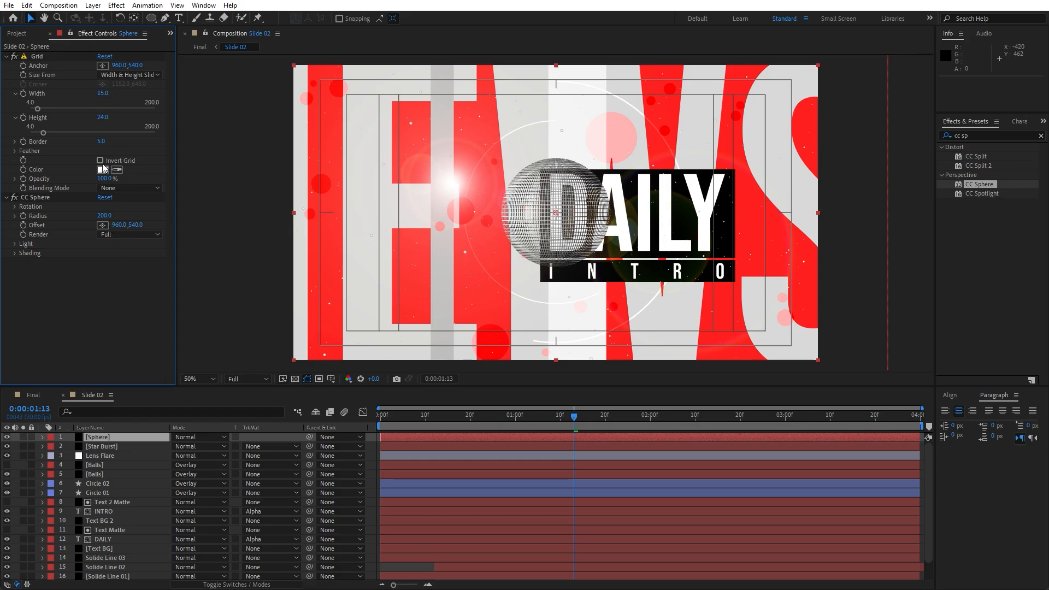
click(102, 118)
text(50)
key(Return)
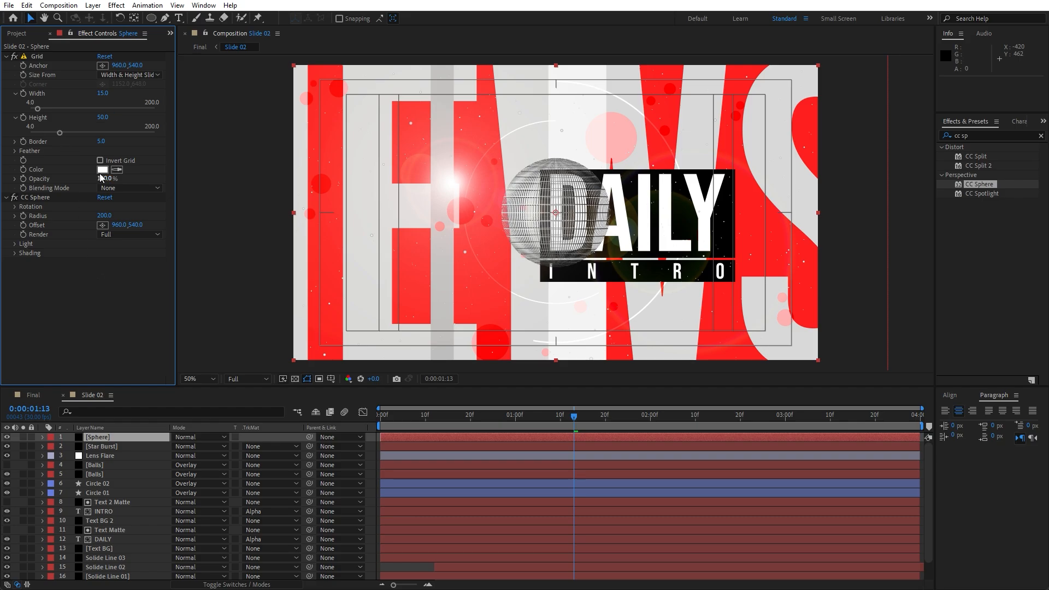
click(100, 160)
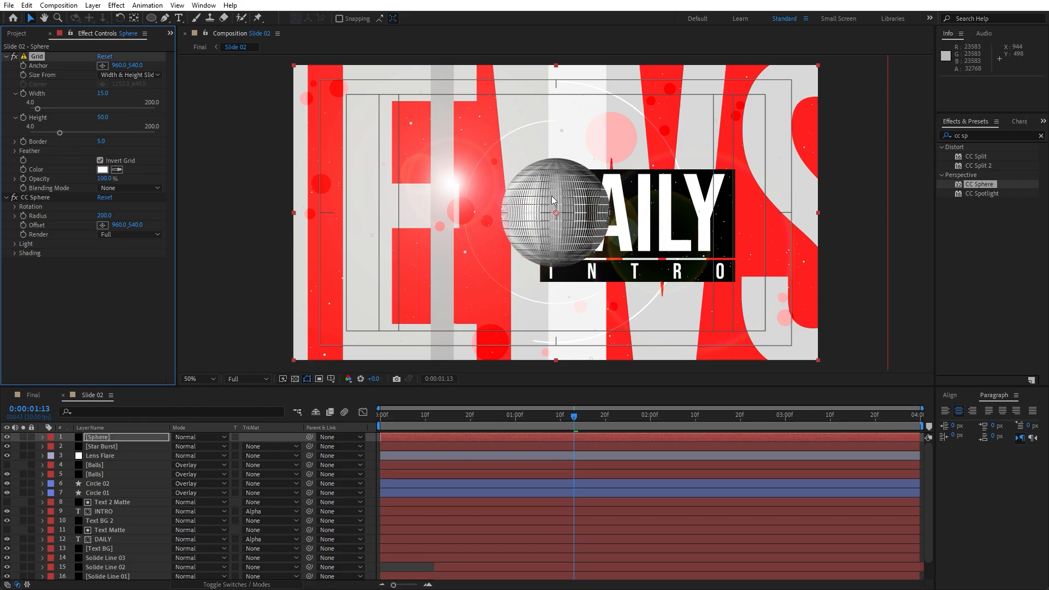
- Set CC Sphere's Radius to 210 and its Rotation X to 40°
click(102, 217)
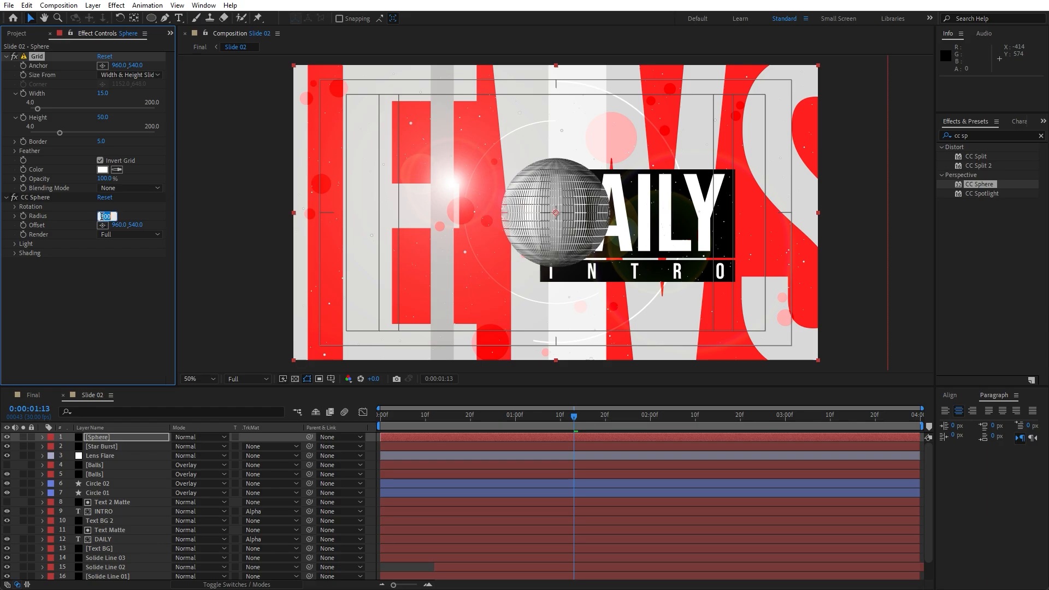
text(210)
click(112, 307)
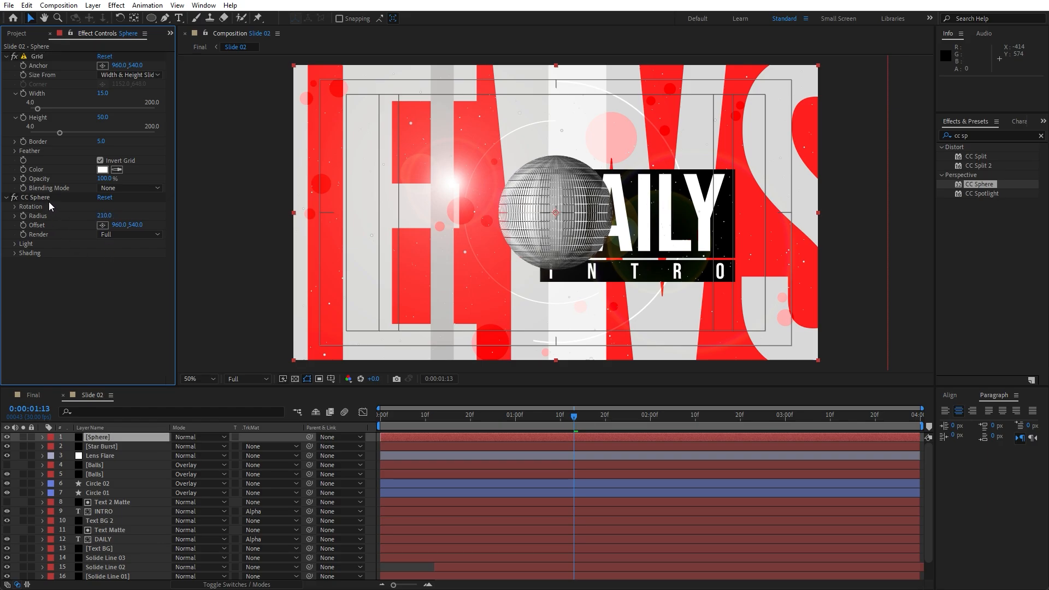
click(16, 207)
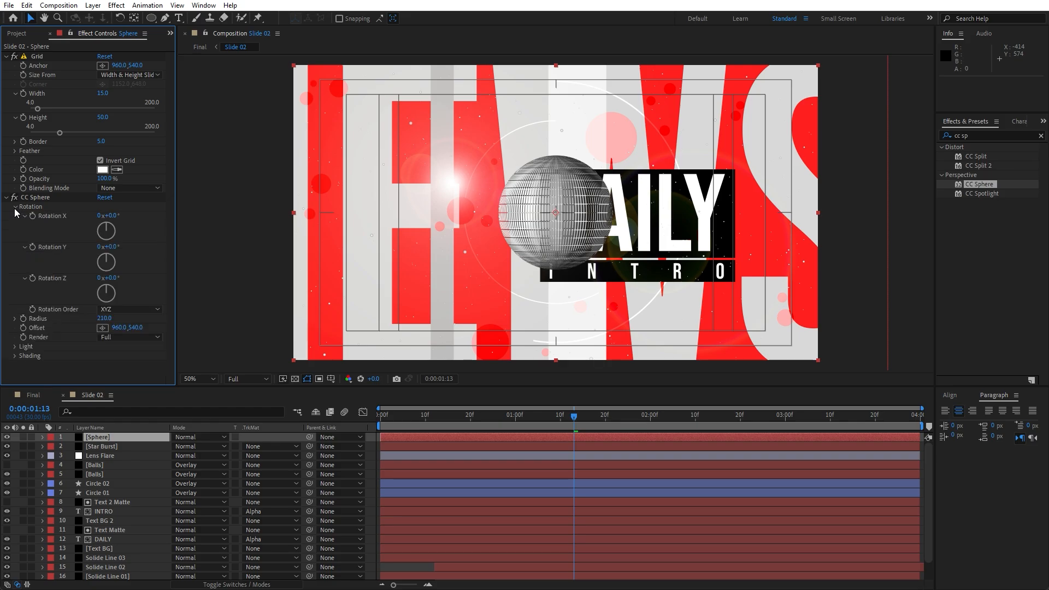
click(112, 215)
text(40)
click(108, 365)
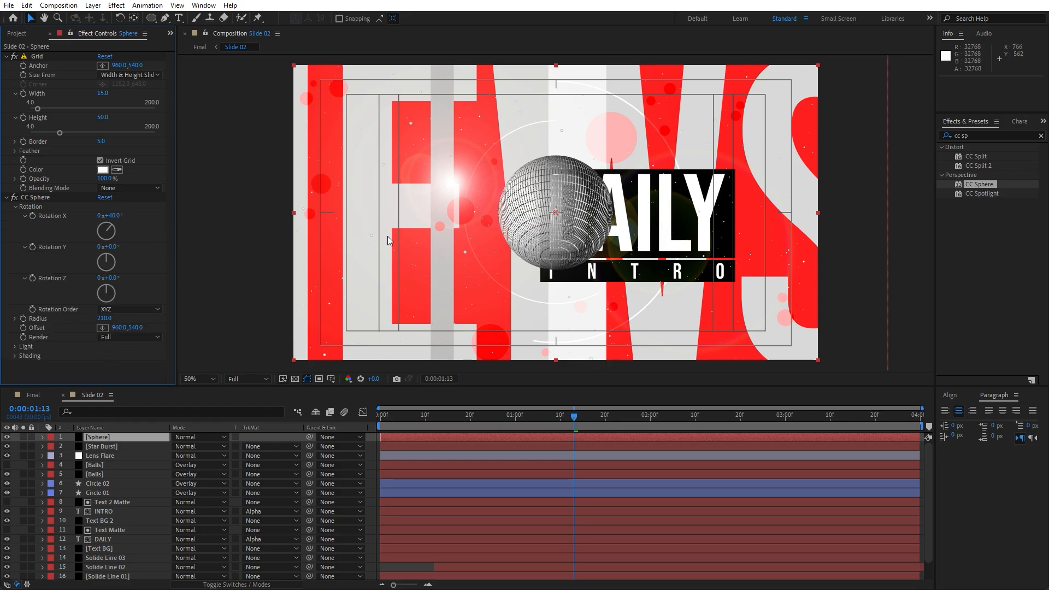
- Set CC Sphere's Rotation Z to 70° on the Sphere layer
click(112, 278)
text(7)
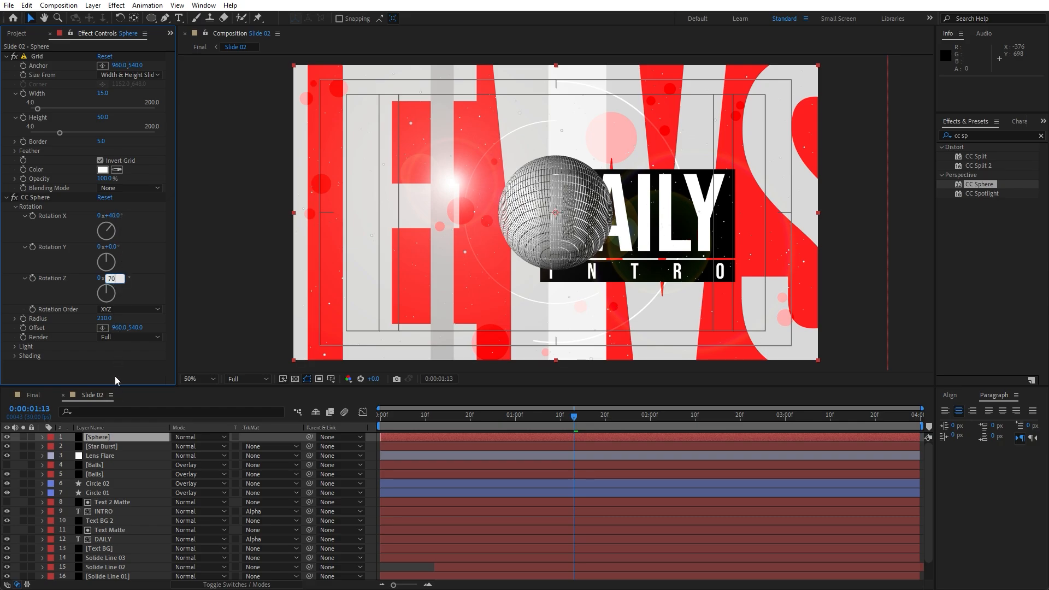
text(0)
click(115, 370)
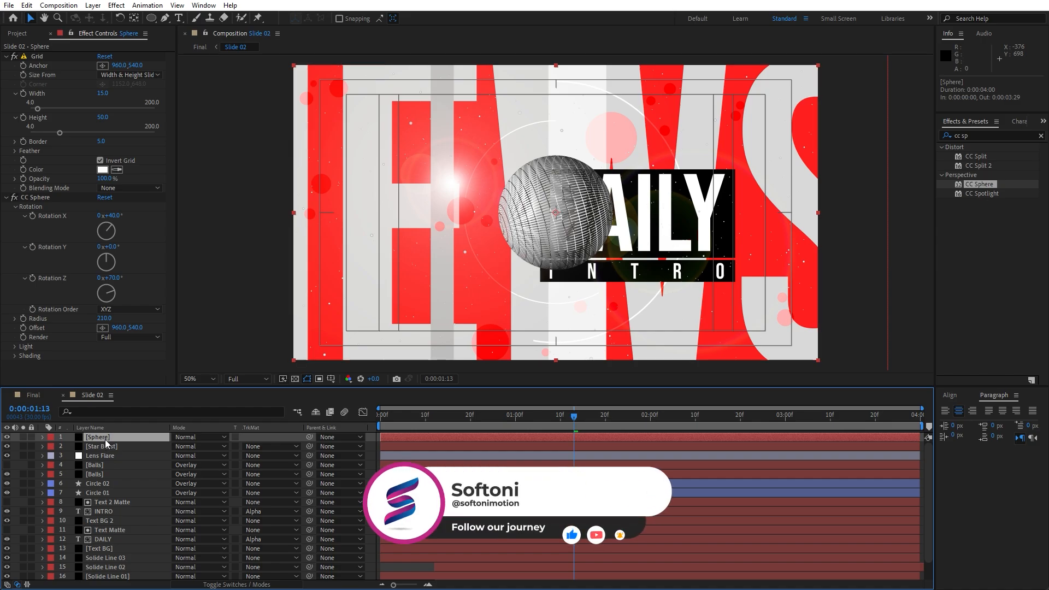
- Move the Sphere layer beside the DAILY INTRO title by setting its Position to 511, 579
click(42, 438)
click(52, 456)
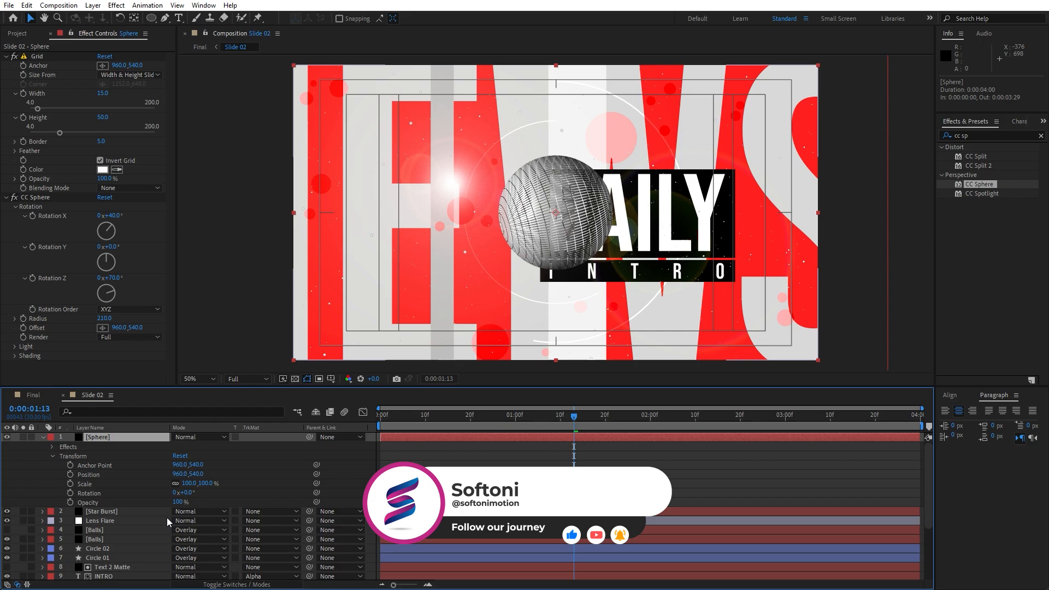
drag(179, 475, 0, 475)
drag(180, 474, 126, 476)
mouse_move(195, 474)
mouse_down()
mouse_move(218, 474)
mouse_move(190, 474)
mouse_up()
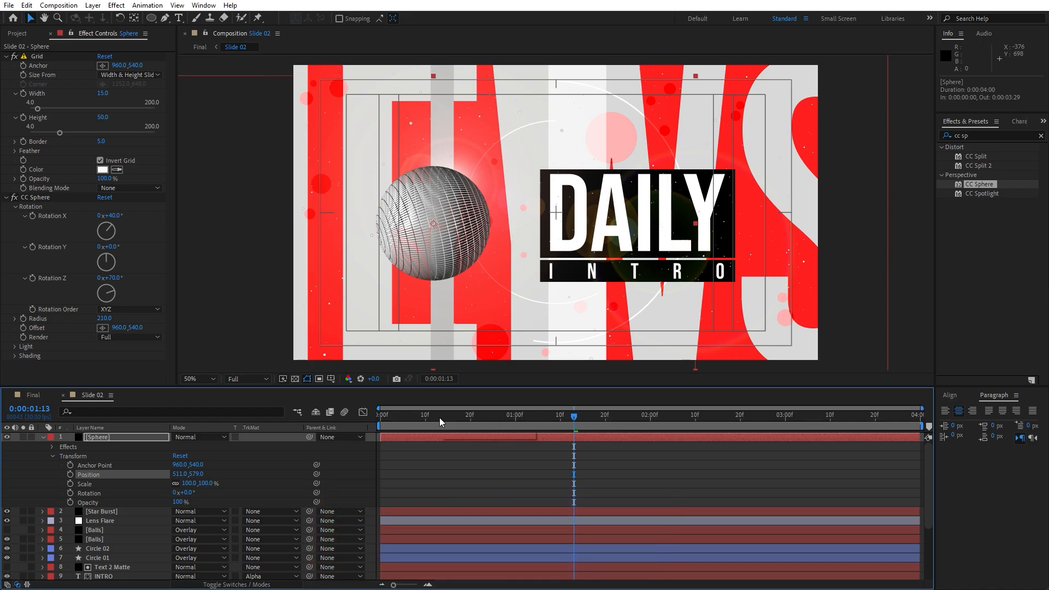
- Animate CC Sphere's Rotation Z with a keyframe at the first frame and one of 1x+70° at 0:00:03:29
key(Home)
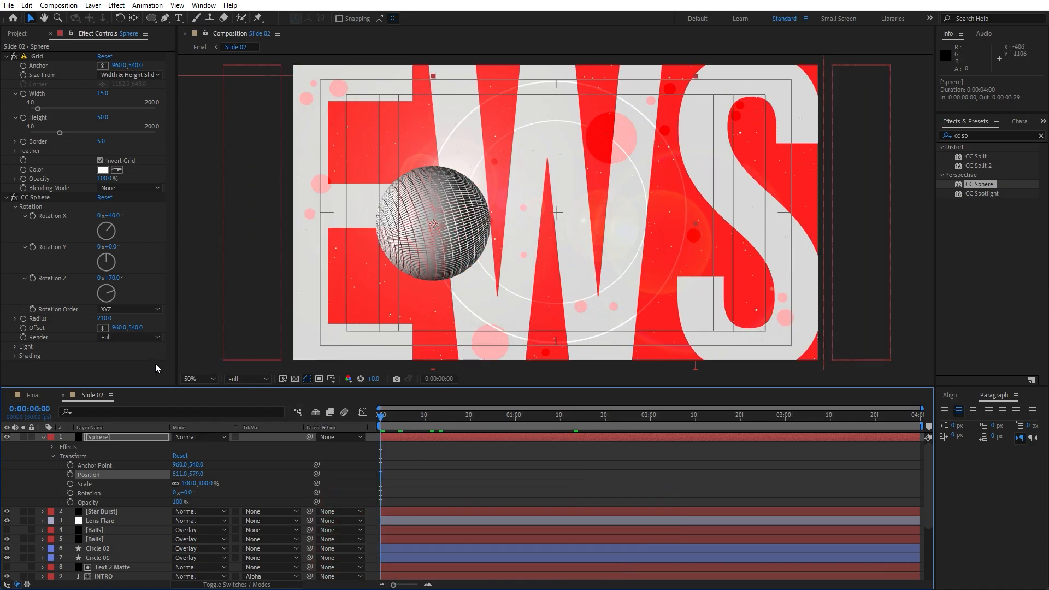
click(33, 277)
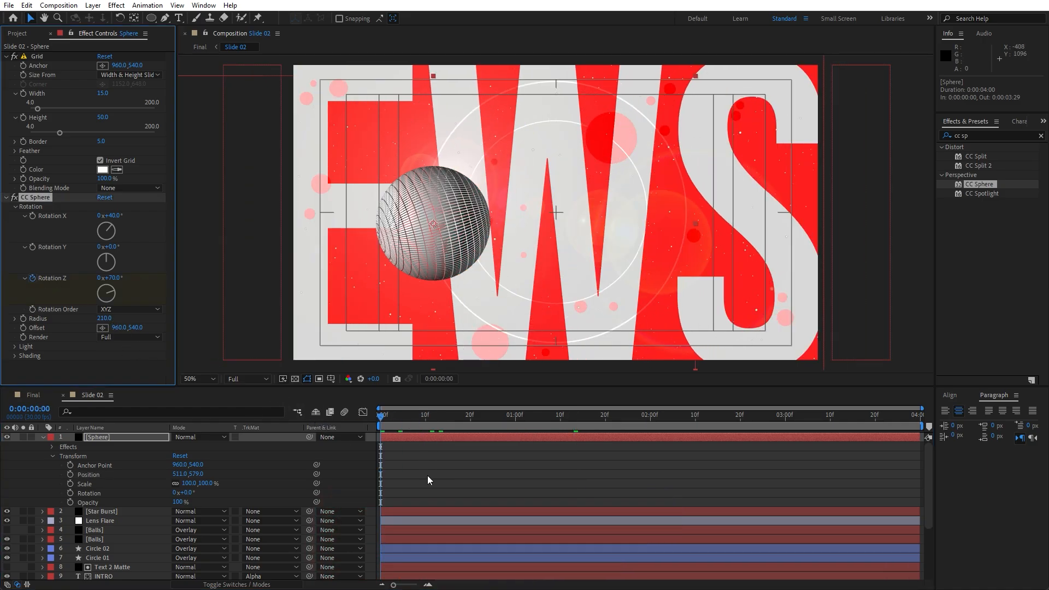
key(End)
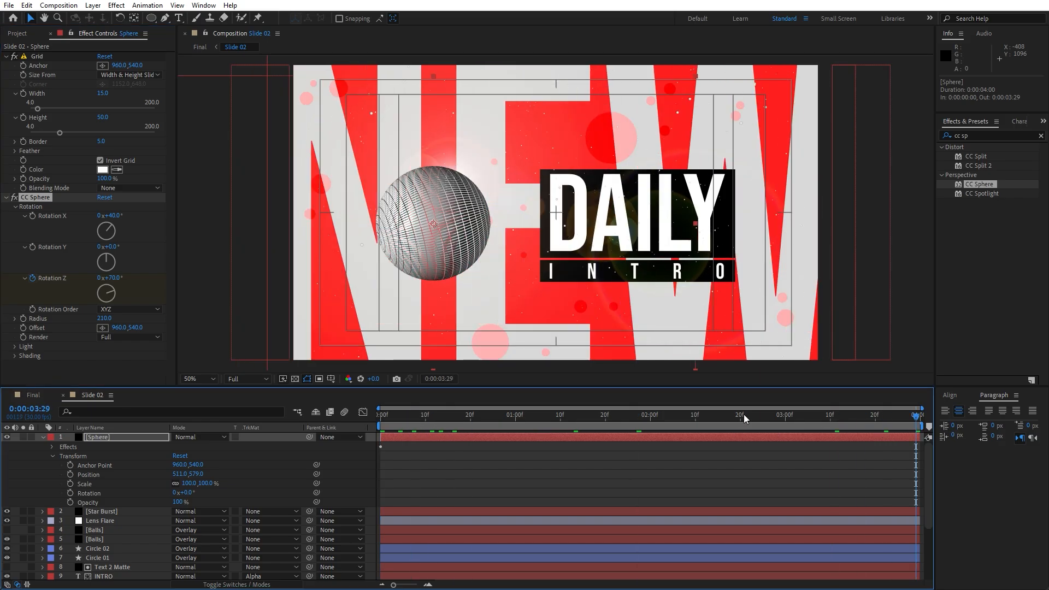
click(99, 278)
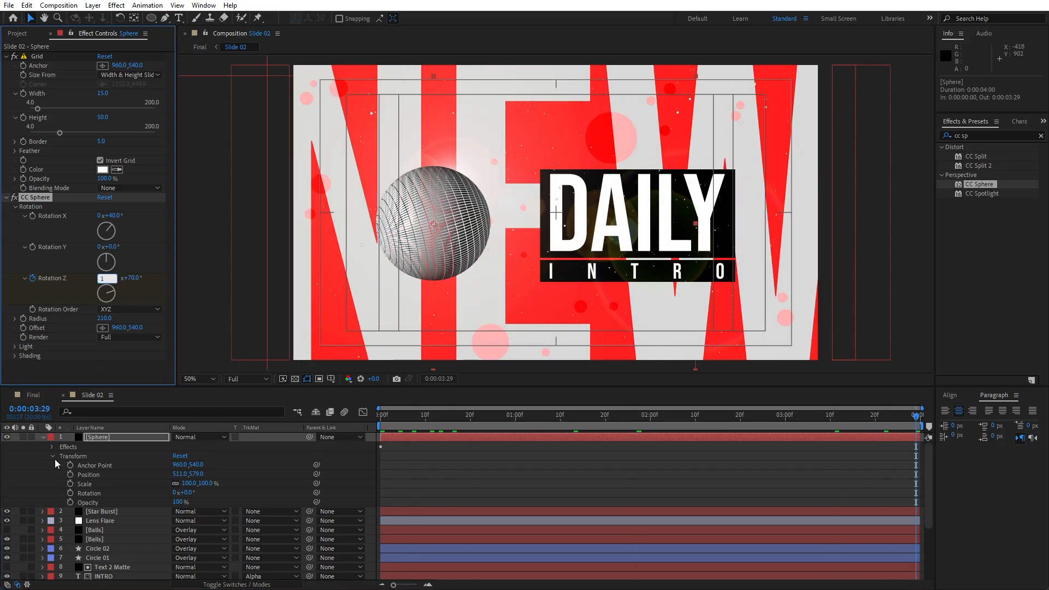
text(1)
click(43, 437)
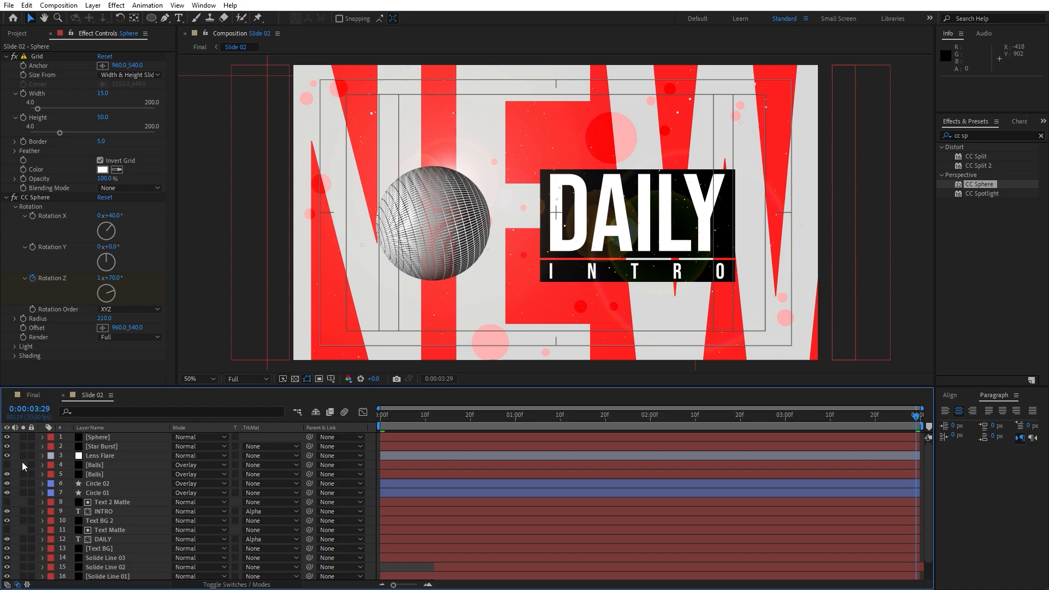
- Preview the globe's rotation in Slide 02 and play back the Final composition
key(space)
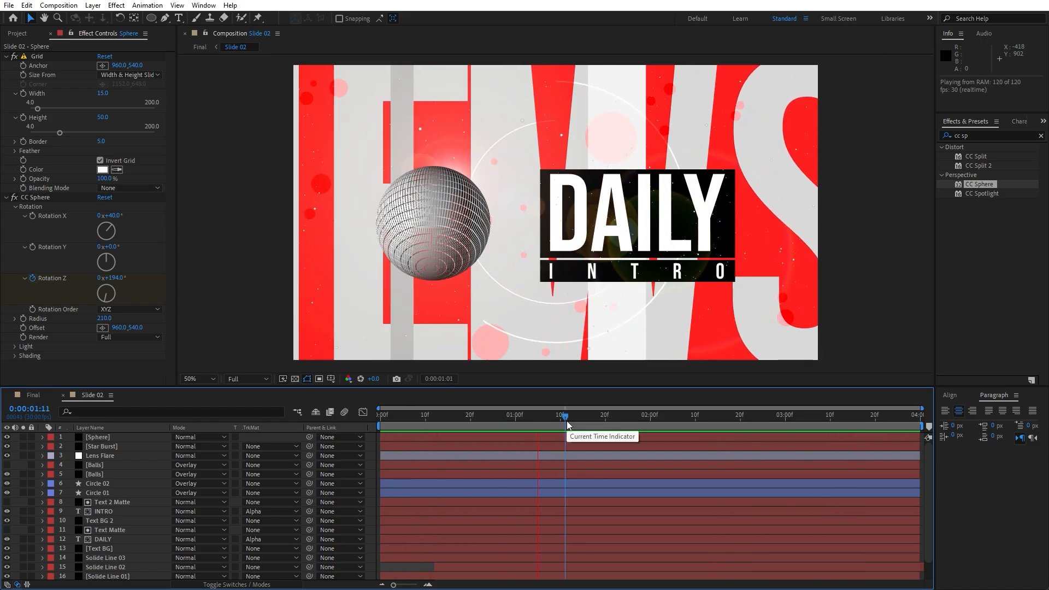
key(space)
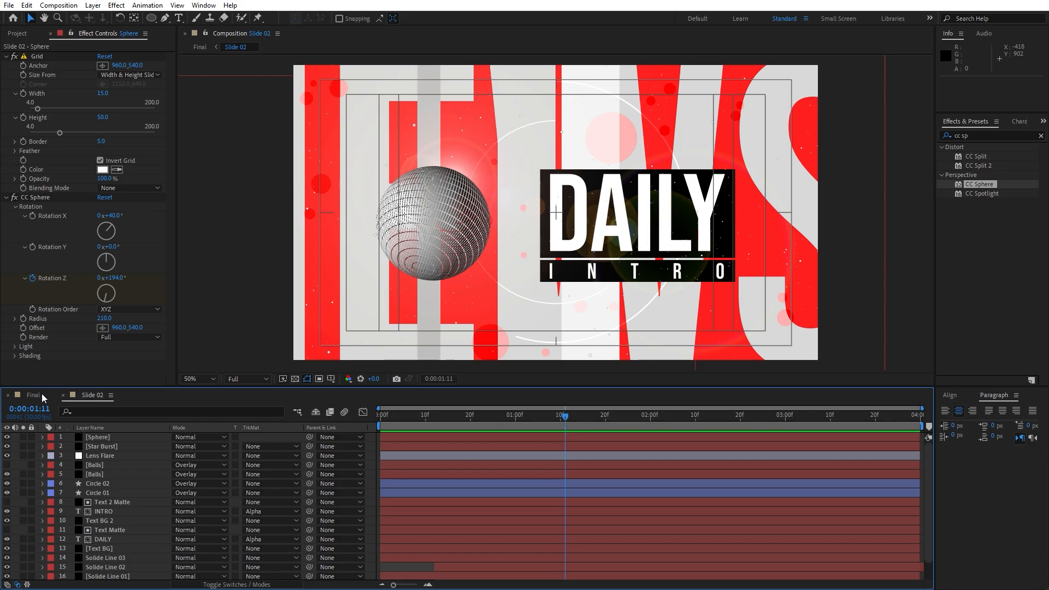
click(33, 395)
key(space)
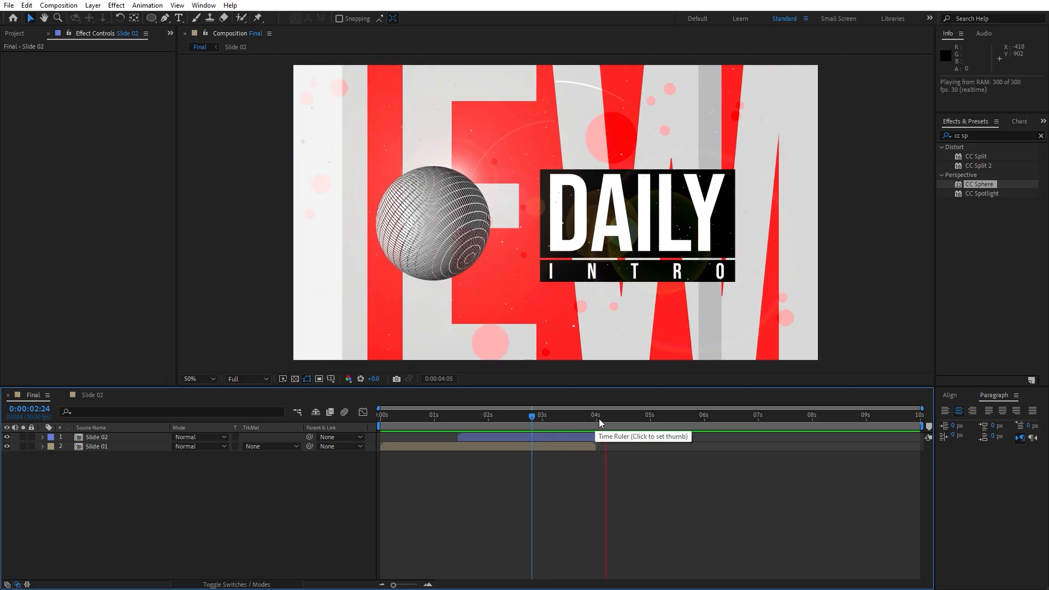
click(598, 420)
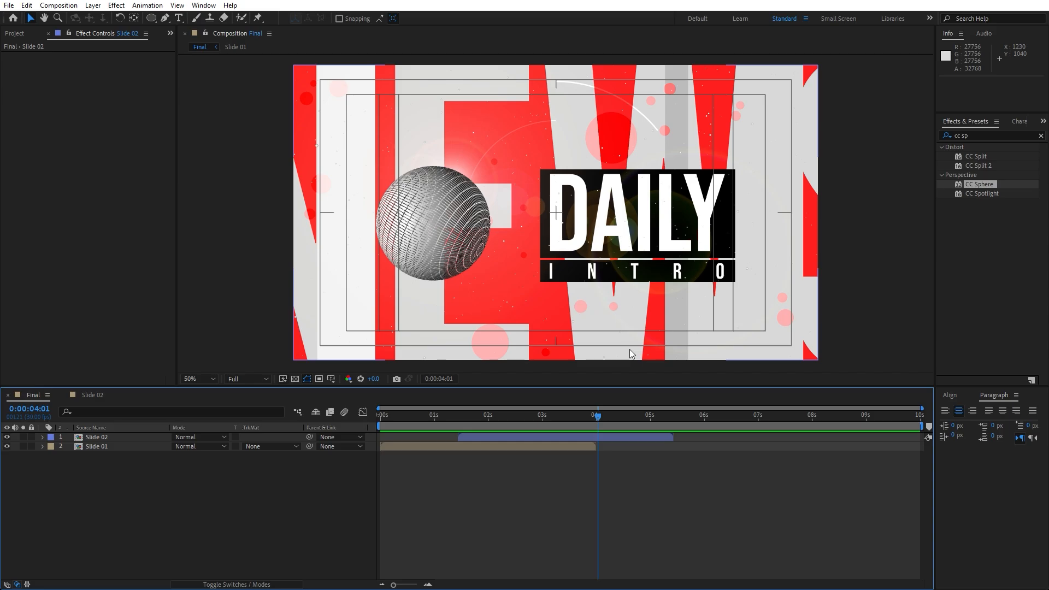
- Add an adjustment layer named Motion Tile at the top of the Final composition
click(232, 523)
right_click(289, 514)
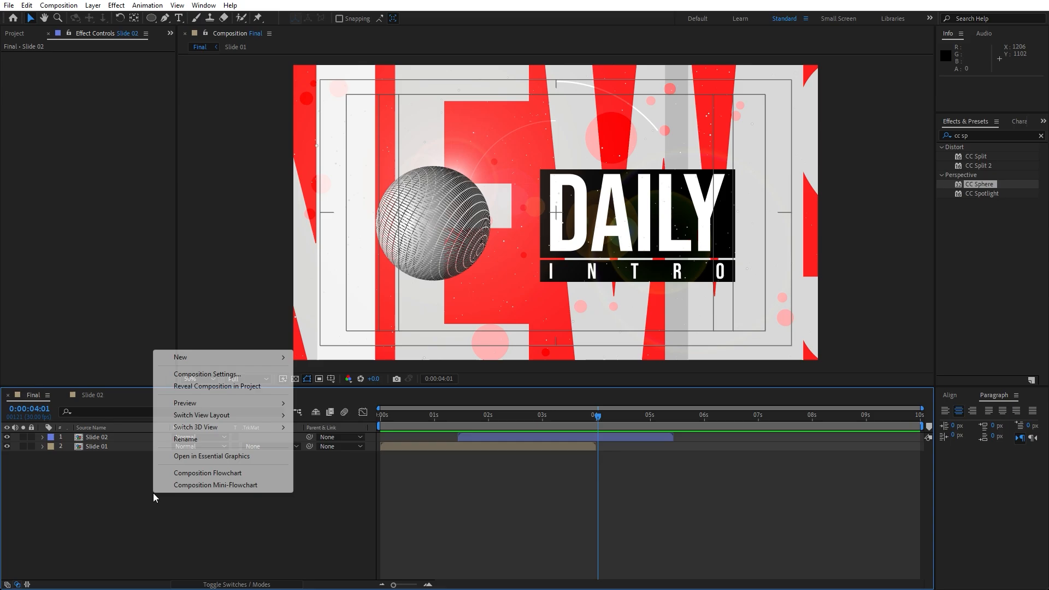
mouse_move(206, 361)
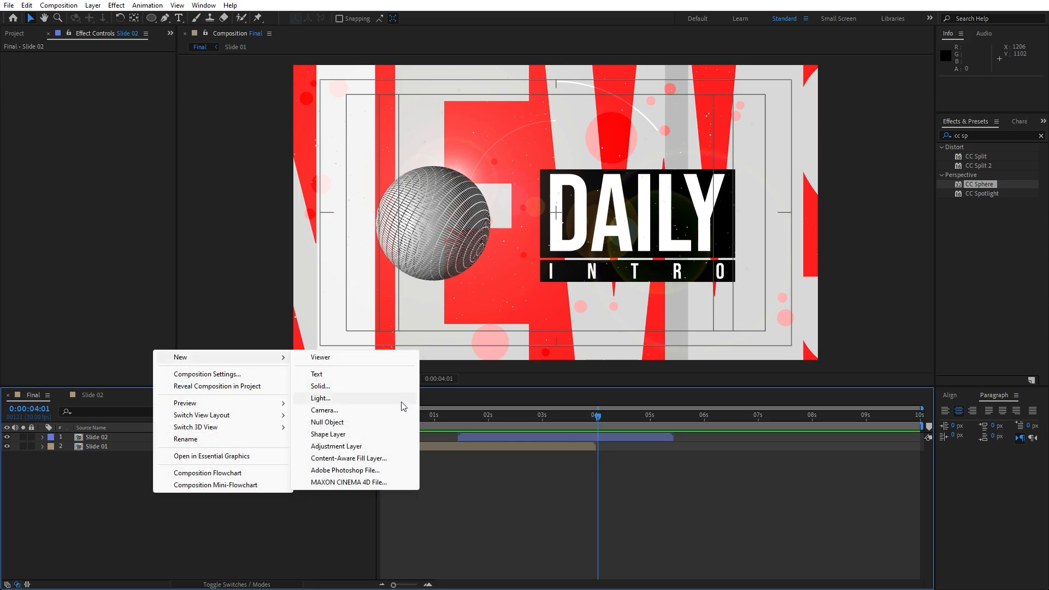
click(356, 443)
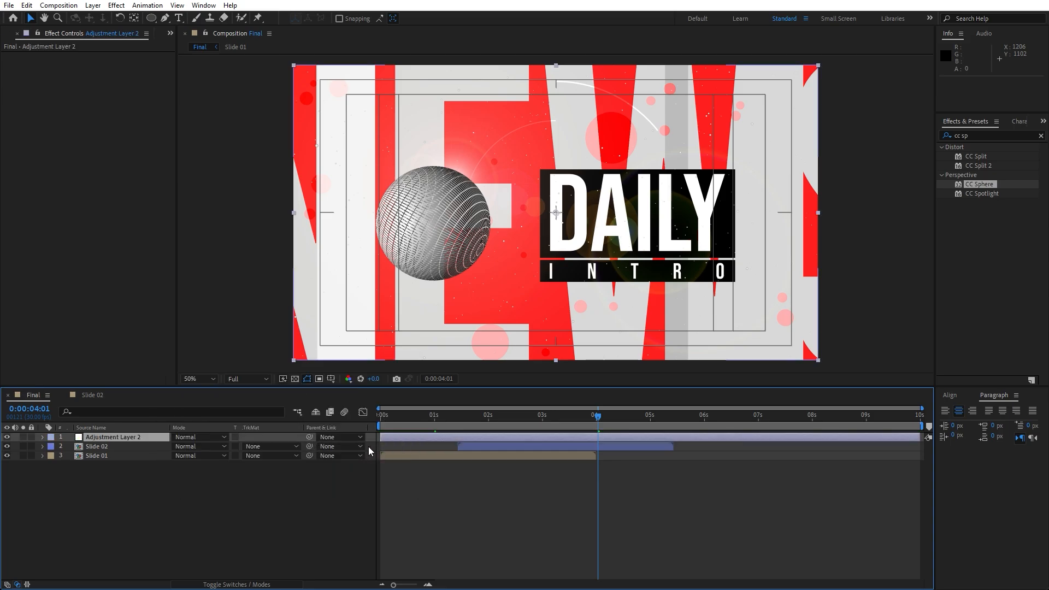
key(Return)
text(Motion Tile)
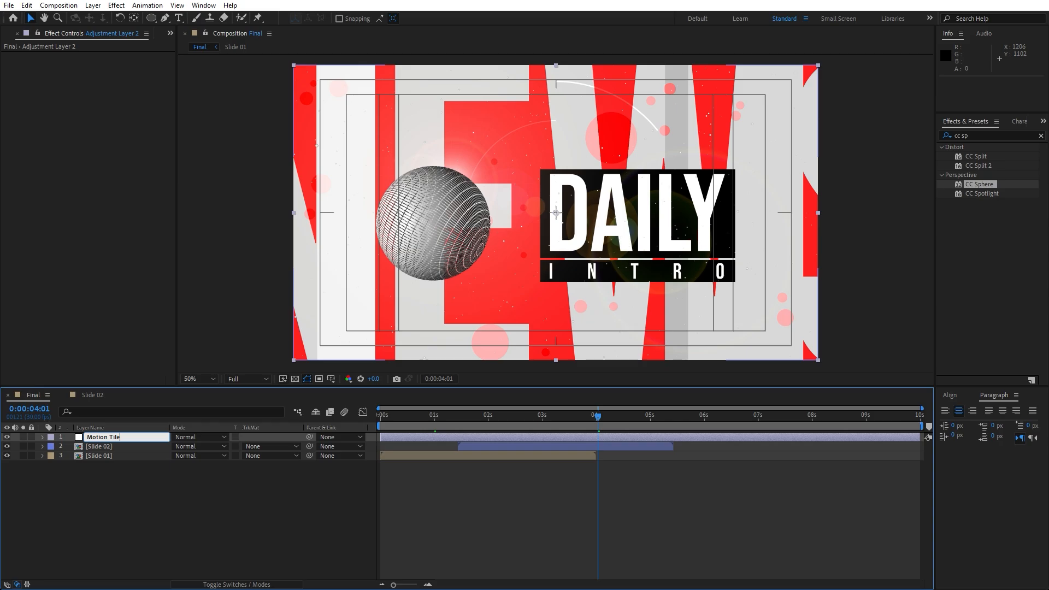
click(145, 533)
- Apply the Motion Tile effect to the Motion Tile adjustment layer
click(115, 440)
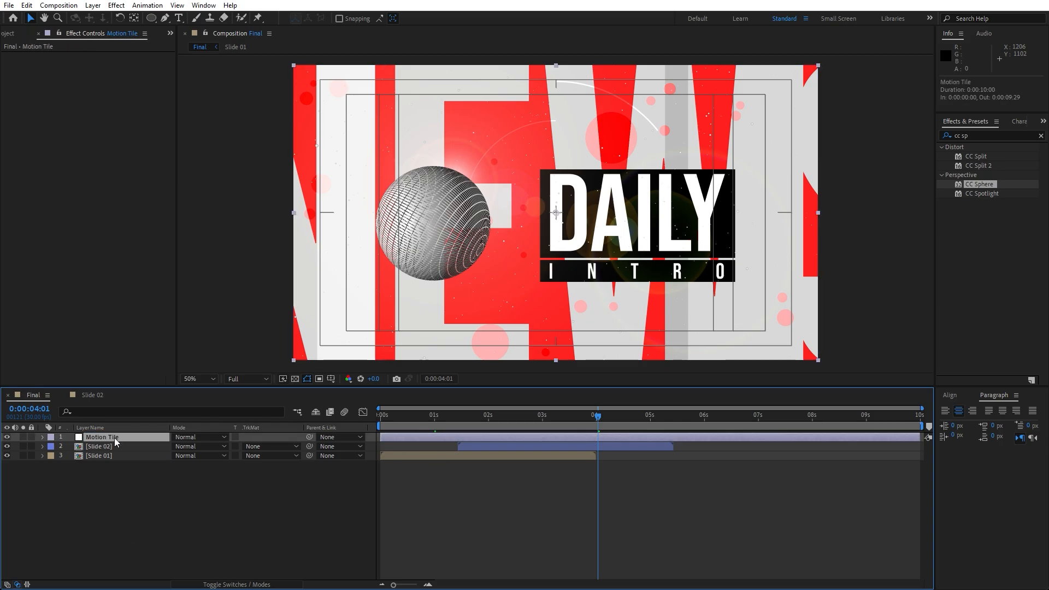
click(989, 133)
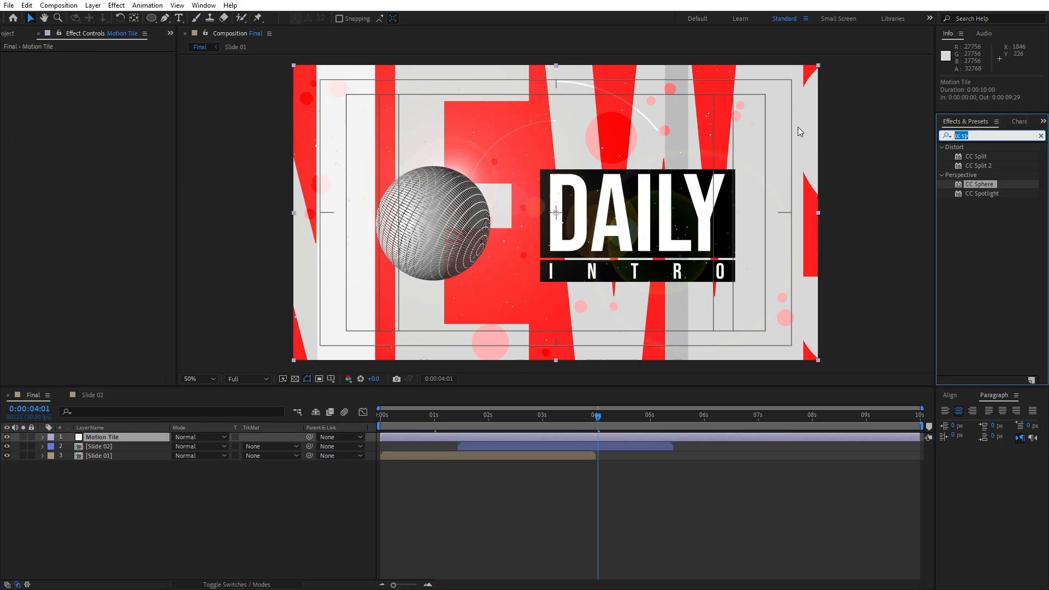
text(motion ti)
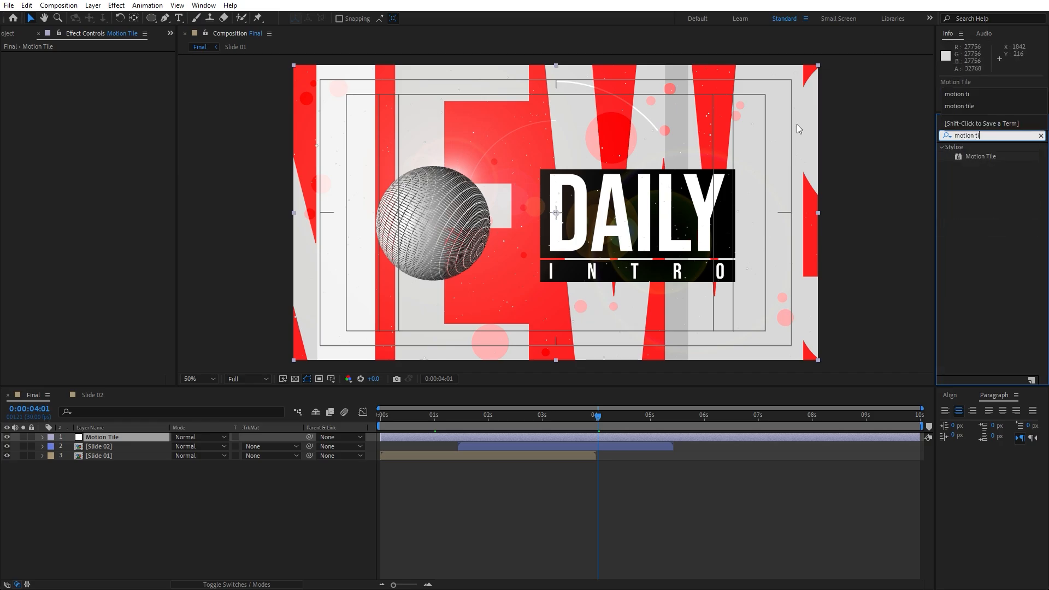
drag(981, 158, 103, 437)
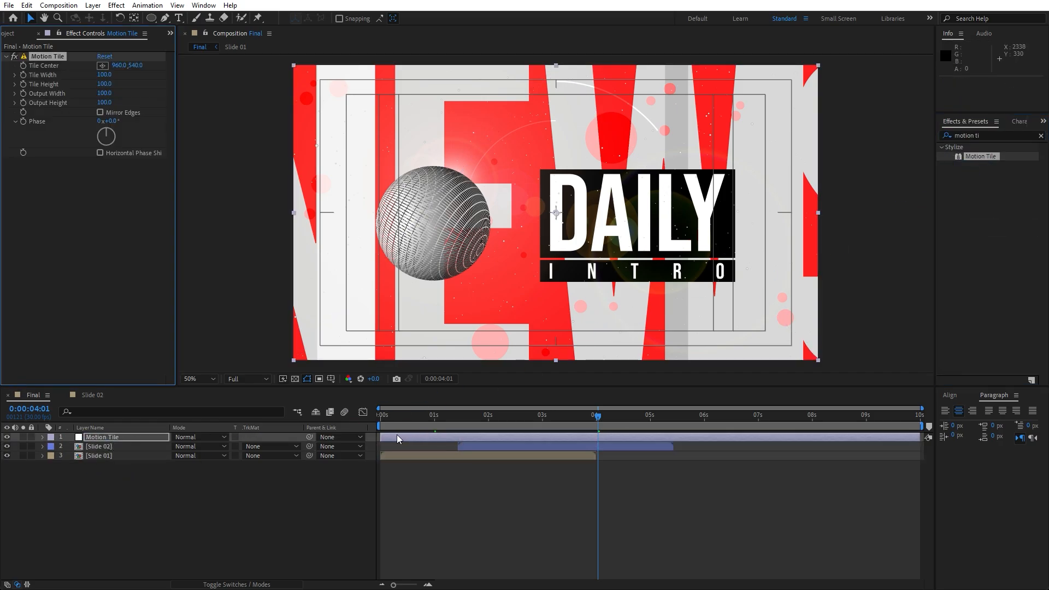
- Trim the Motion Tile layer to run from 0:00:00:14 to 0:00:01:01 and show a frame within it
drag(382, 436, 388, 437)
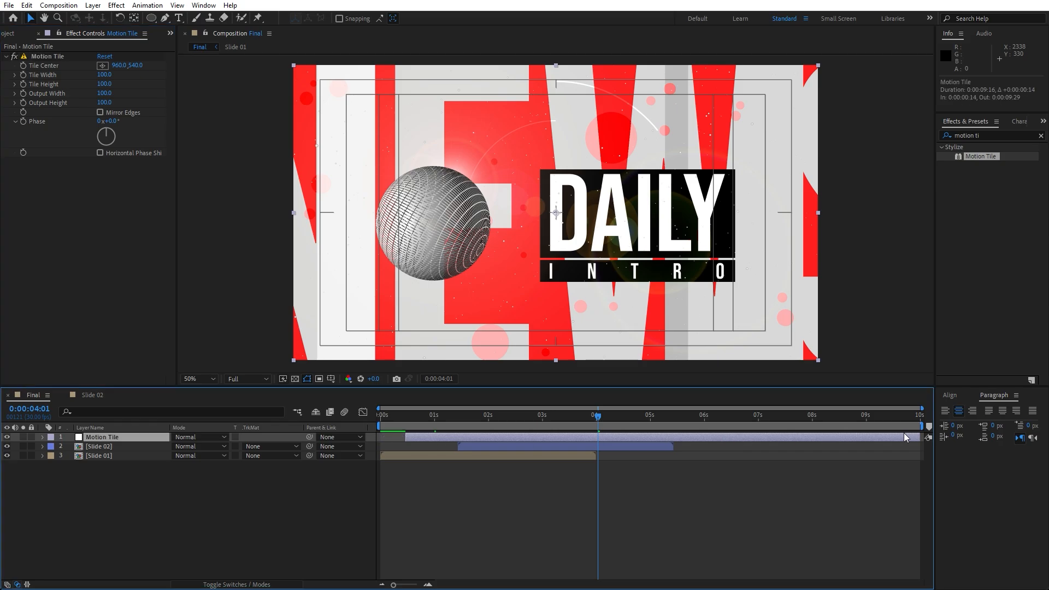
drag(918, 437, 438, 437)
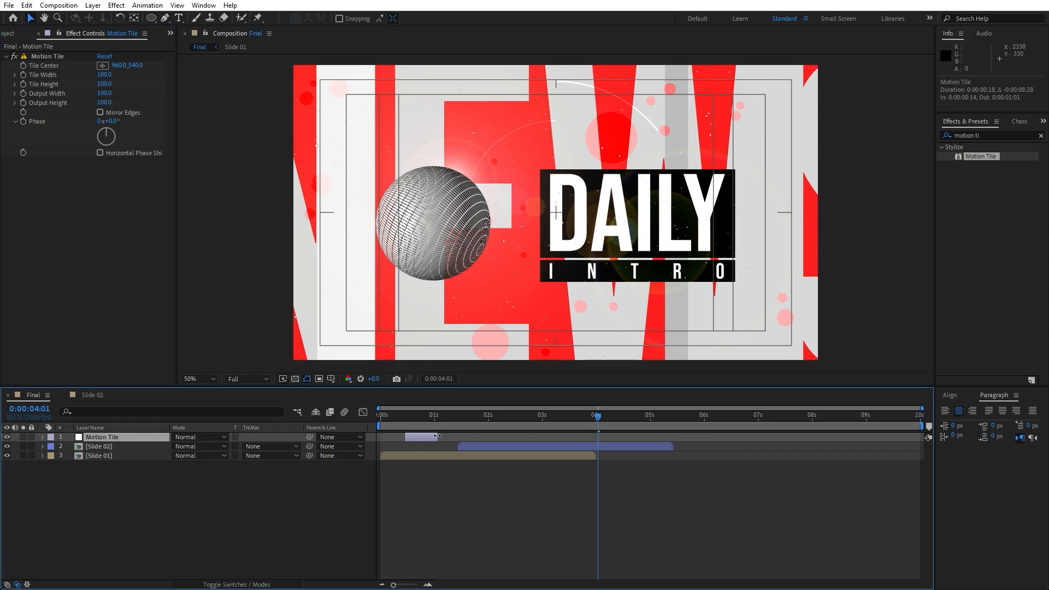
click(415, 419)
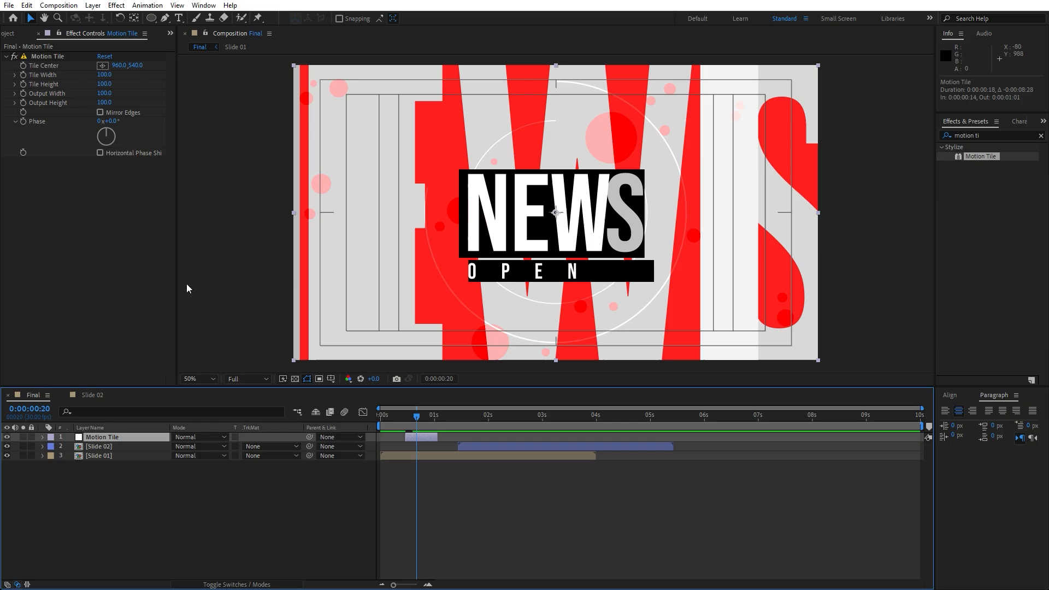
- Add the Transform effect below Motion Tile on the adjustment layer and set its Scale to 37
click(1020, 134)
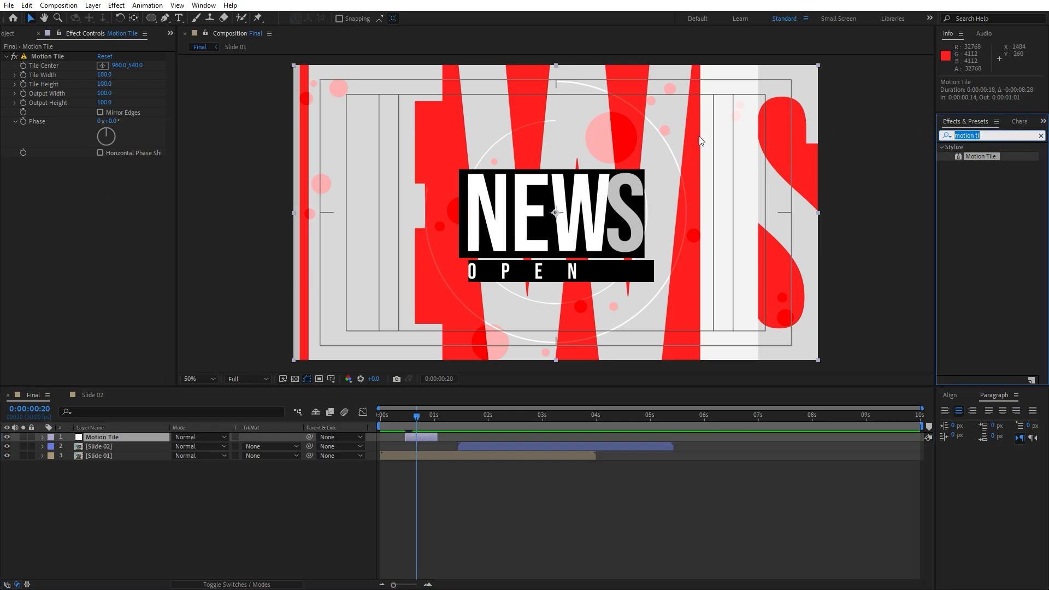
text(trans)
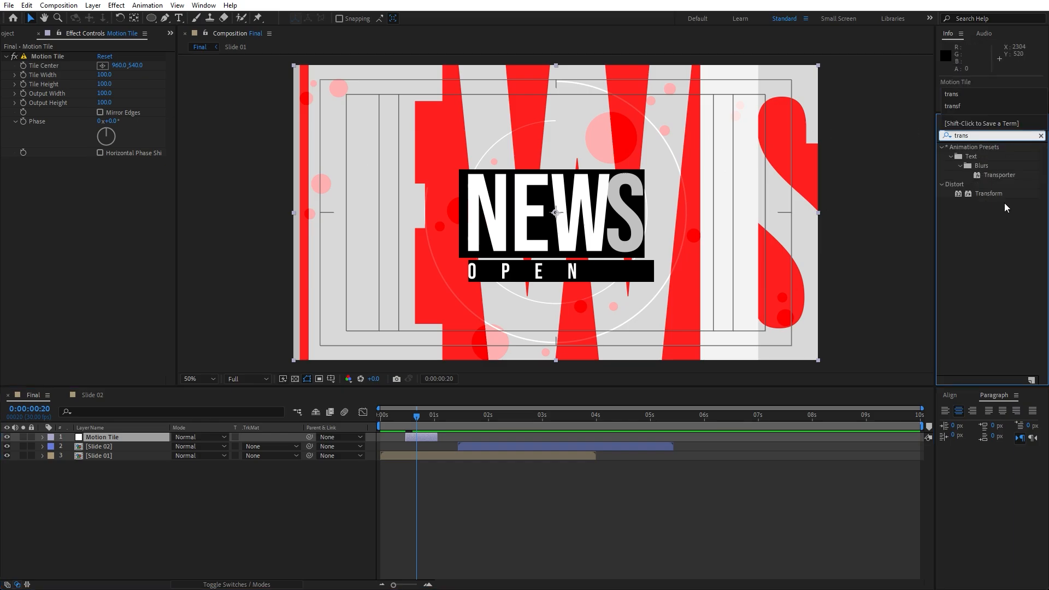
drag(989, 194, 108, 439)
drag(103, 199, 71, 202)
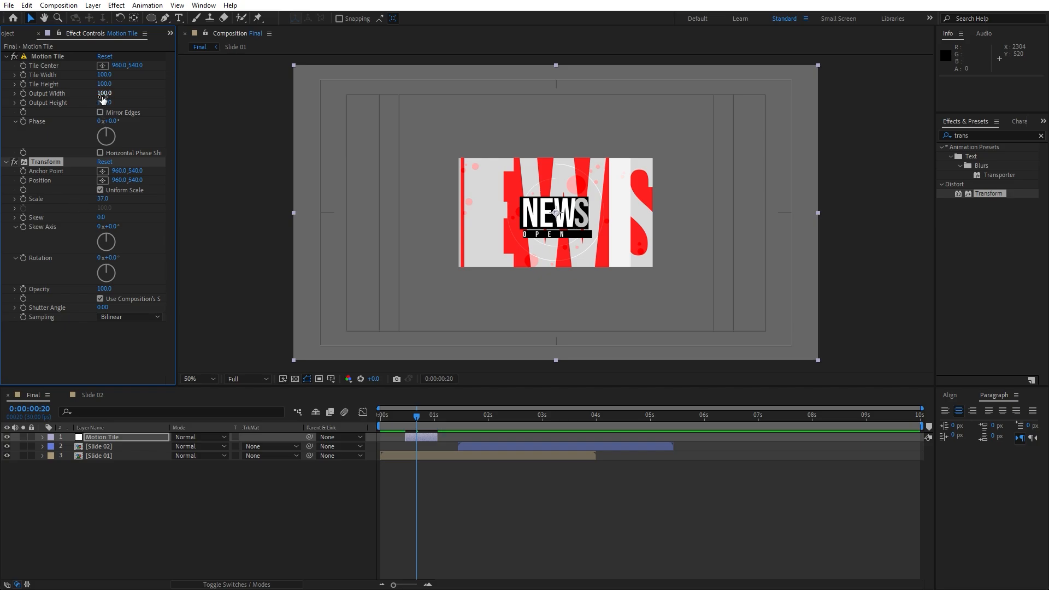
- Set Motion Tile's Output Width to 300 and Output Height to 280, and preview the Final composition
drag(102, 96, 122, 99)
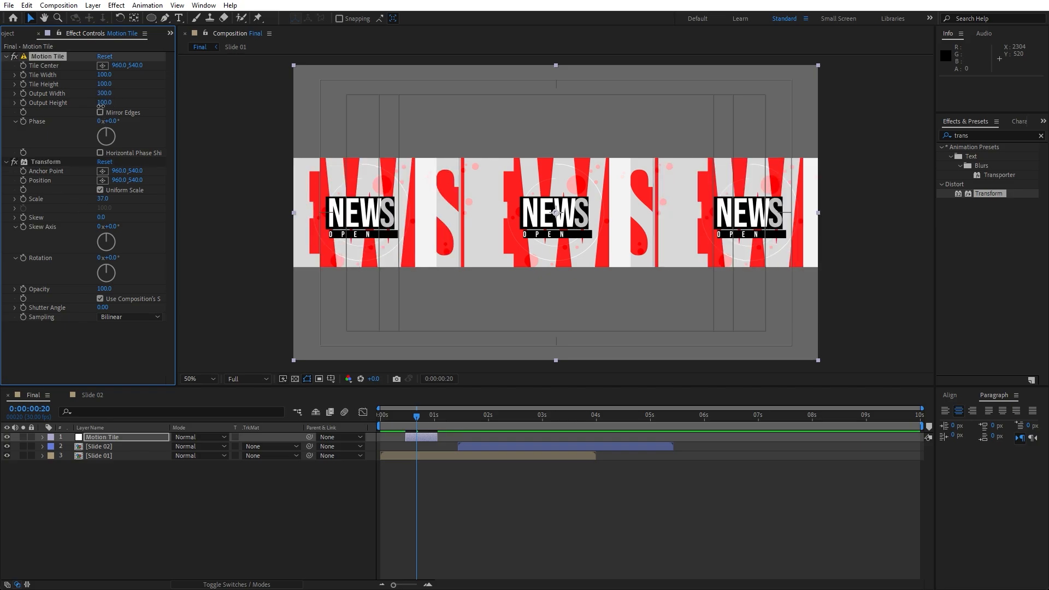
drag(100, 105, 112, 108)
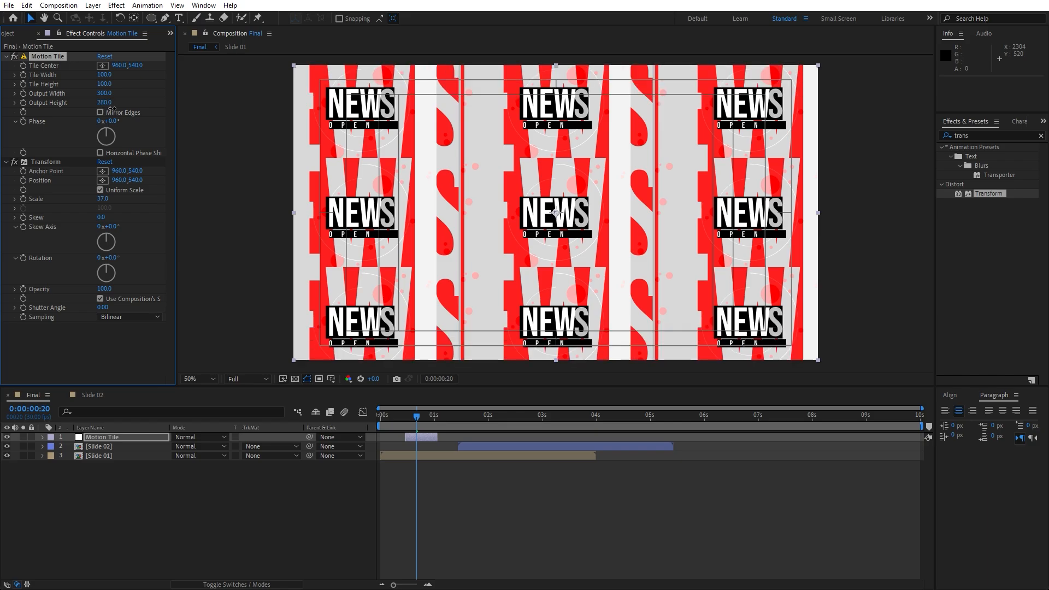
click(441, 417)
key(space)
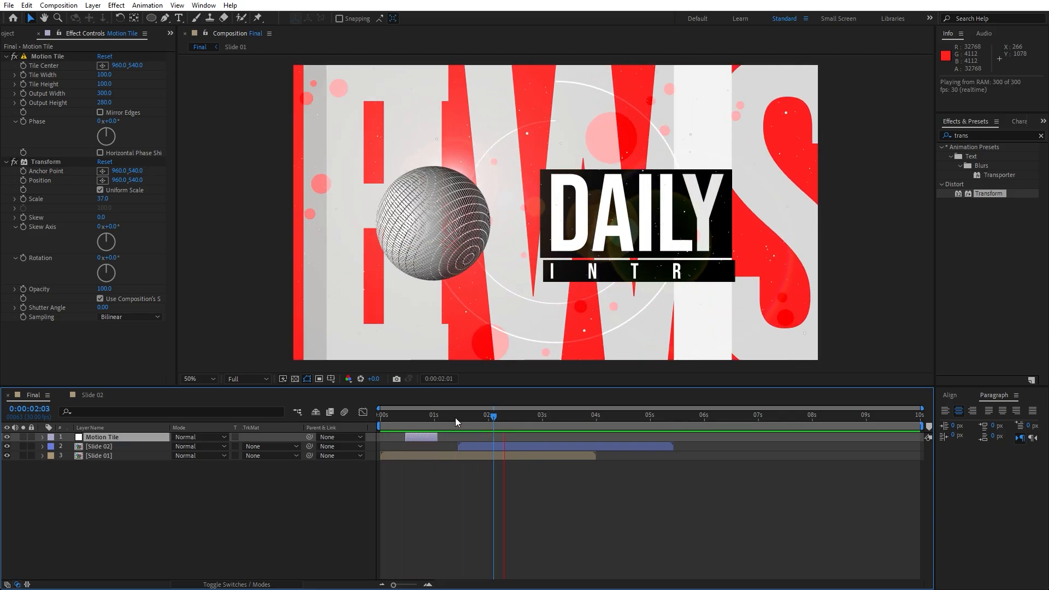
click(481, 417)
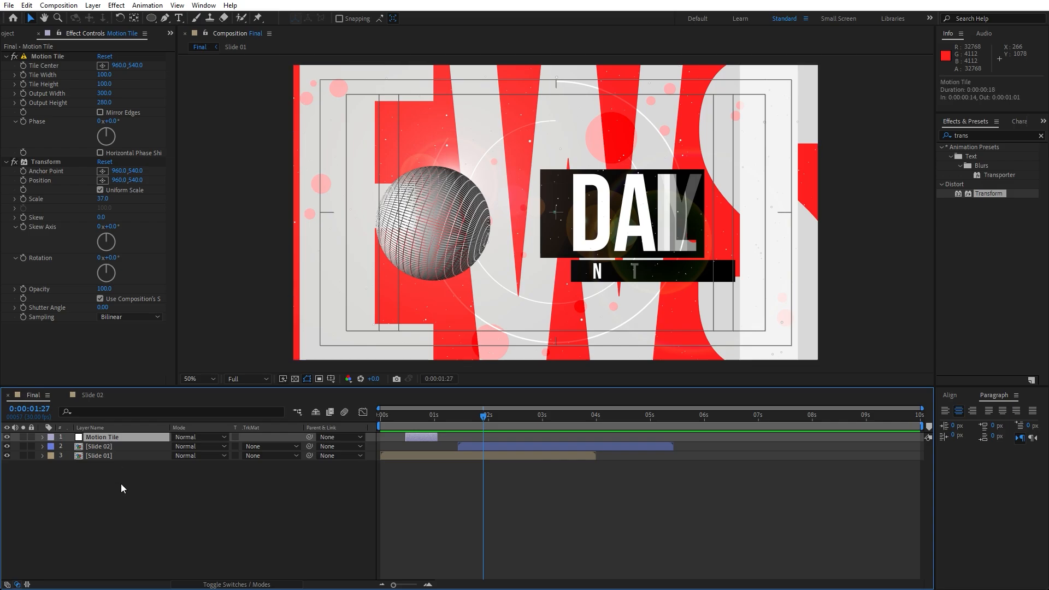
- Duplicate the Motion Tile adjustment layer and rename the copy Find Edges
key(ctrl+d)
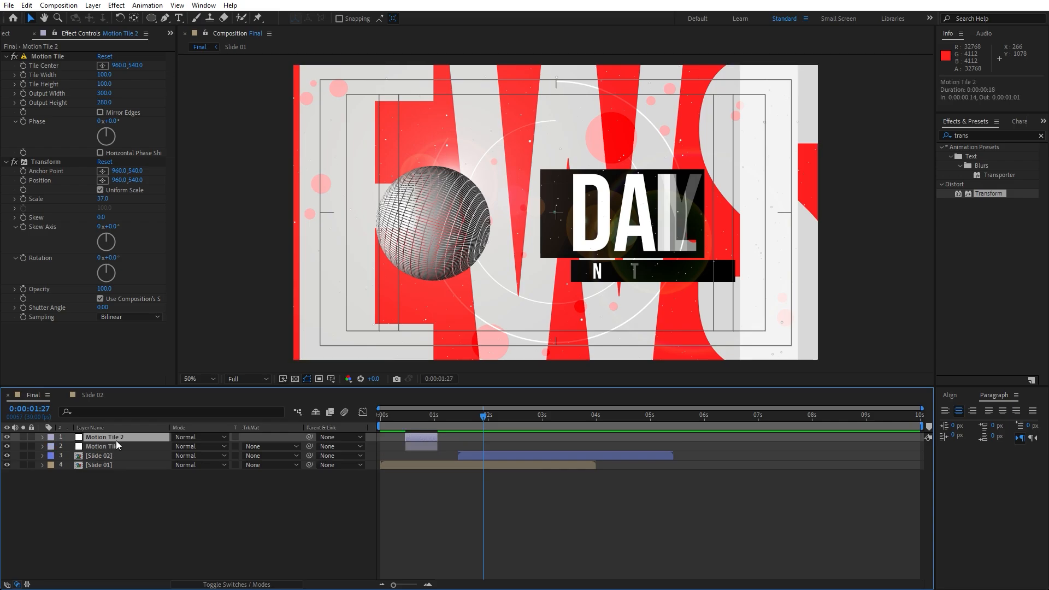
key(Return)
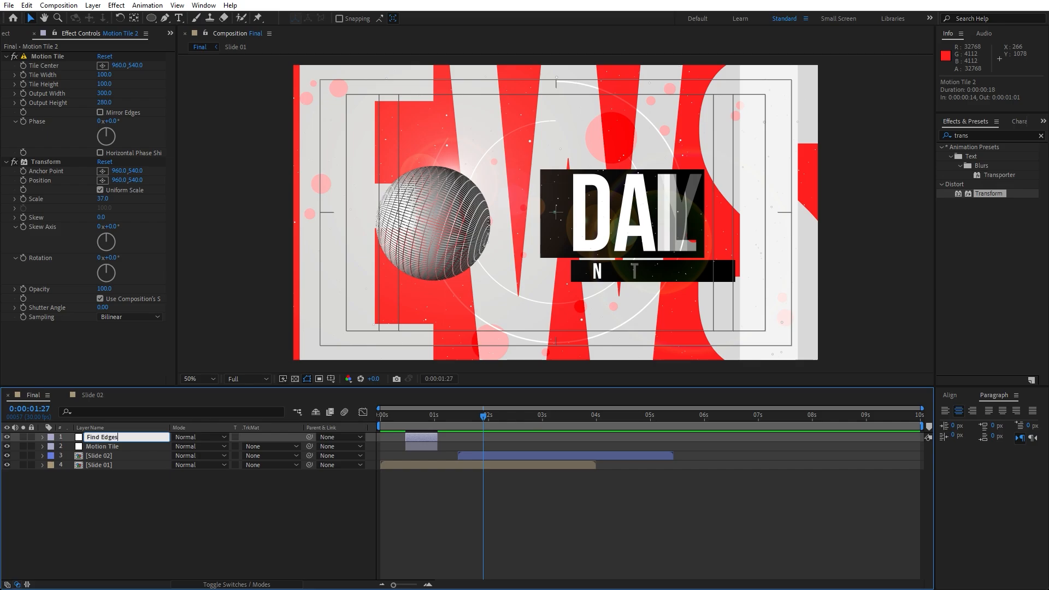
text(Find Edges)
key(Return)
key(Page_Down)
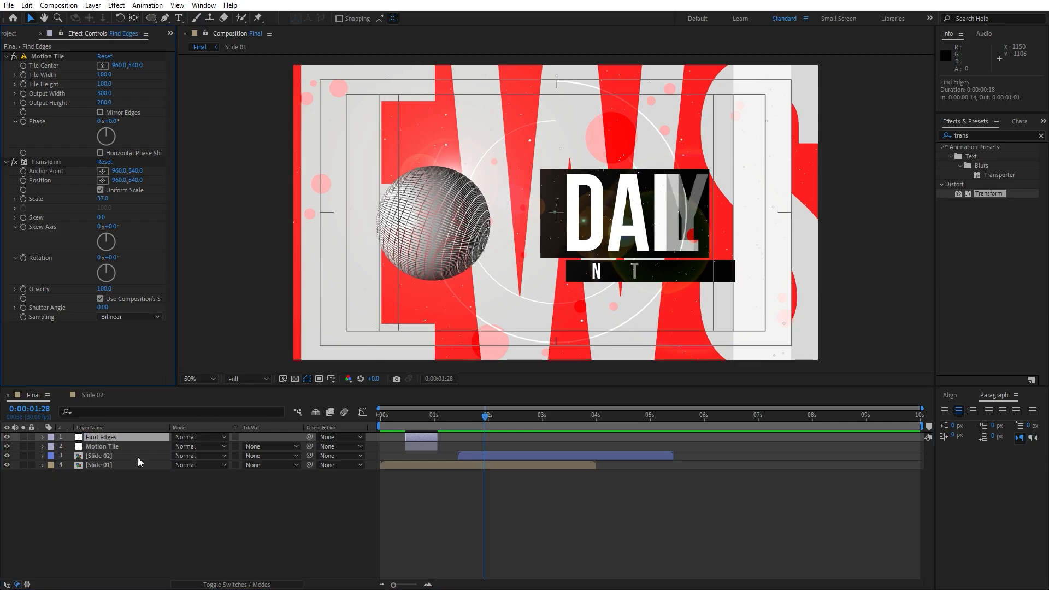
- Add the Find Edges effect to the Find Edges adjustment layer
click(997, 134)
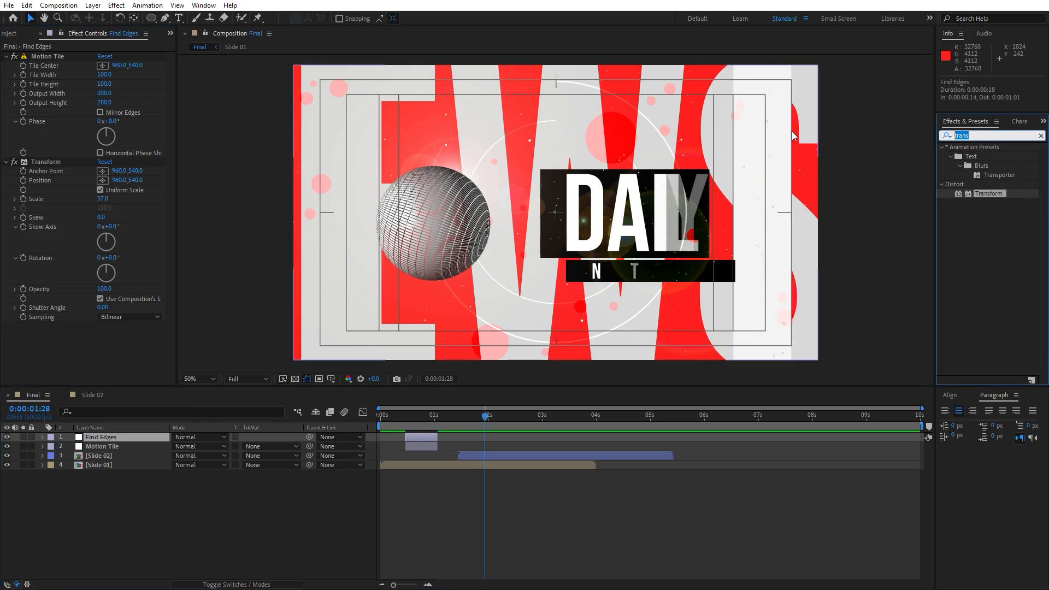
text(find)
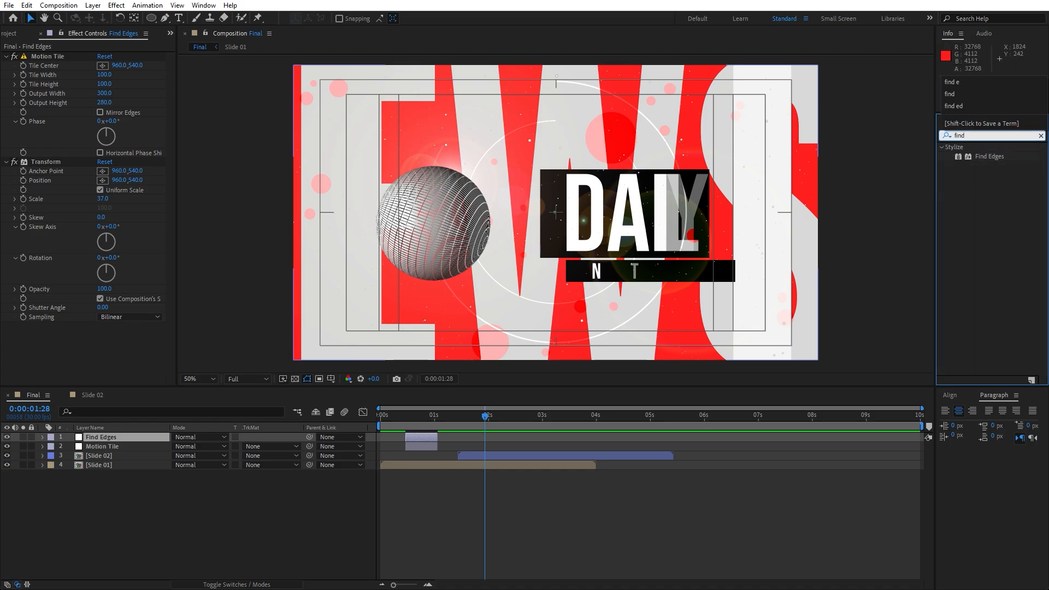
drag(993, 158, 212, 501)
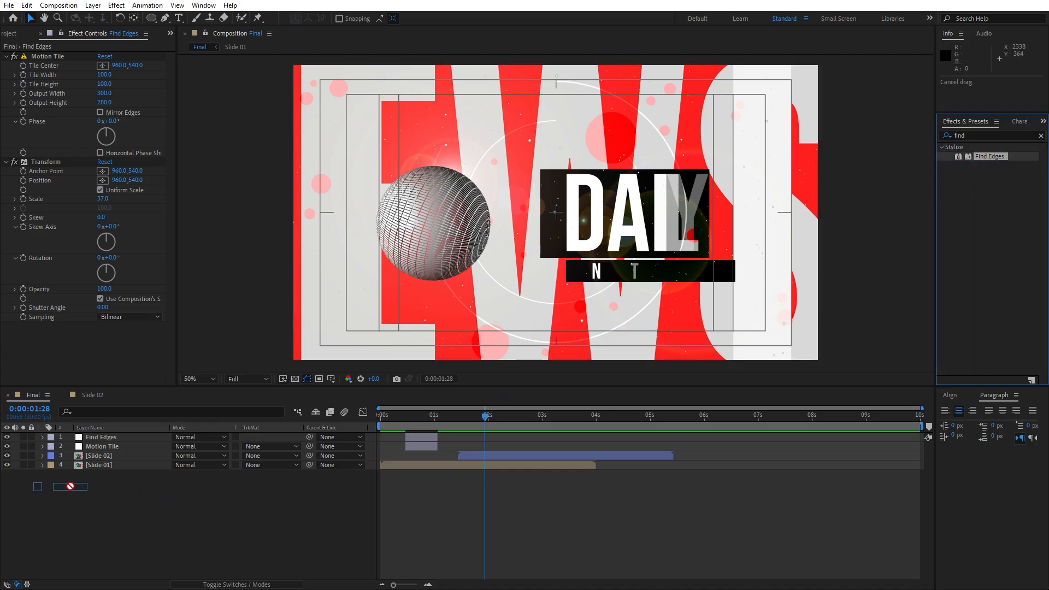
drag(70, 486, 123, 438)
- Move the Find Edges layer to run from 0:00:01:13 to 0:00:02:00 and show a frame within it
click(443, 416)
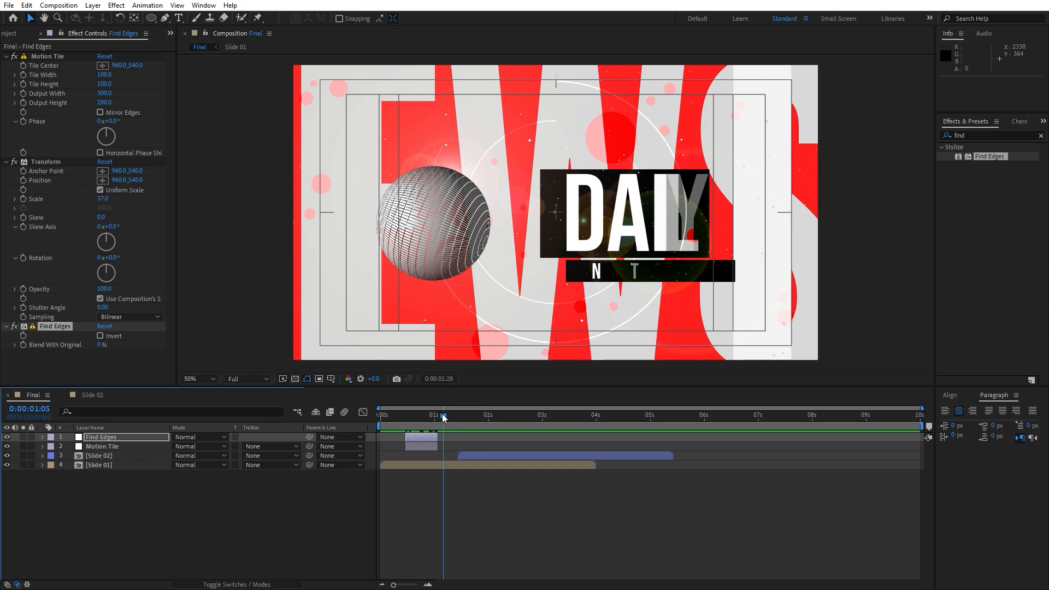
drag(443, 417, 466, 422)
click(441, 418)
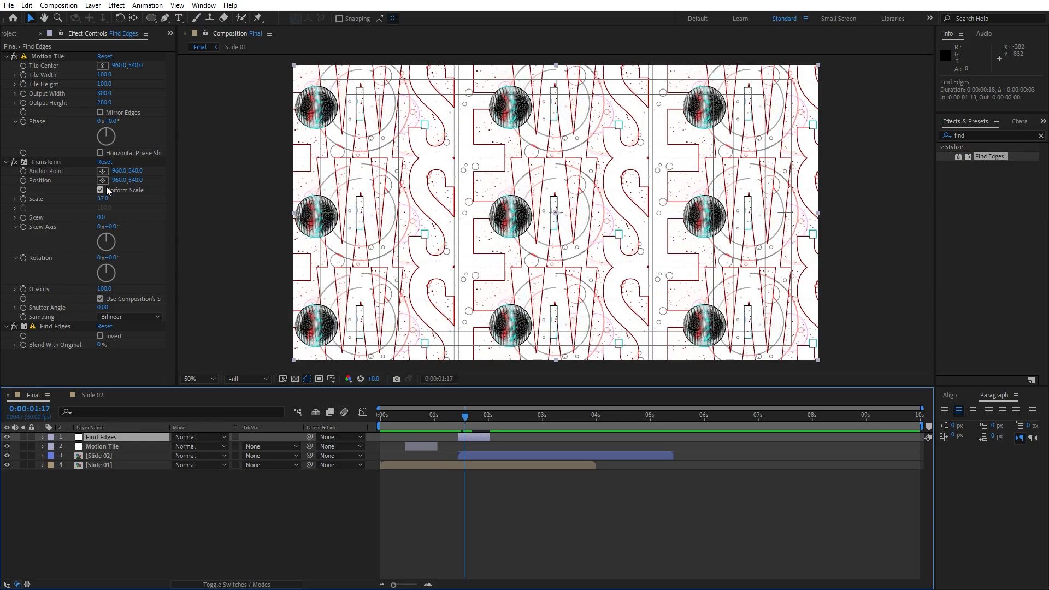
- Reset the Find Edges layer's Transform effect, enable Invert for its Find Edges effect, and preview the result
click(106, 163)
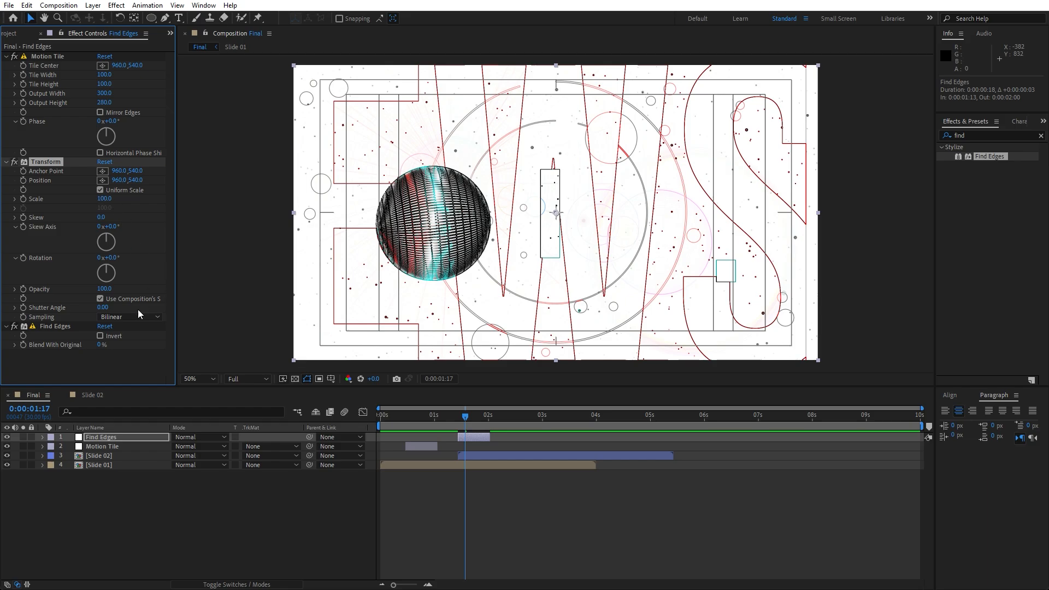
click(100, 336)
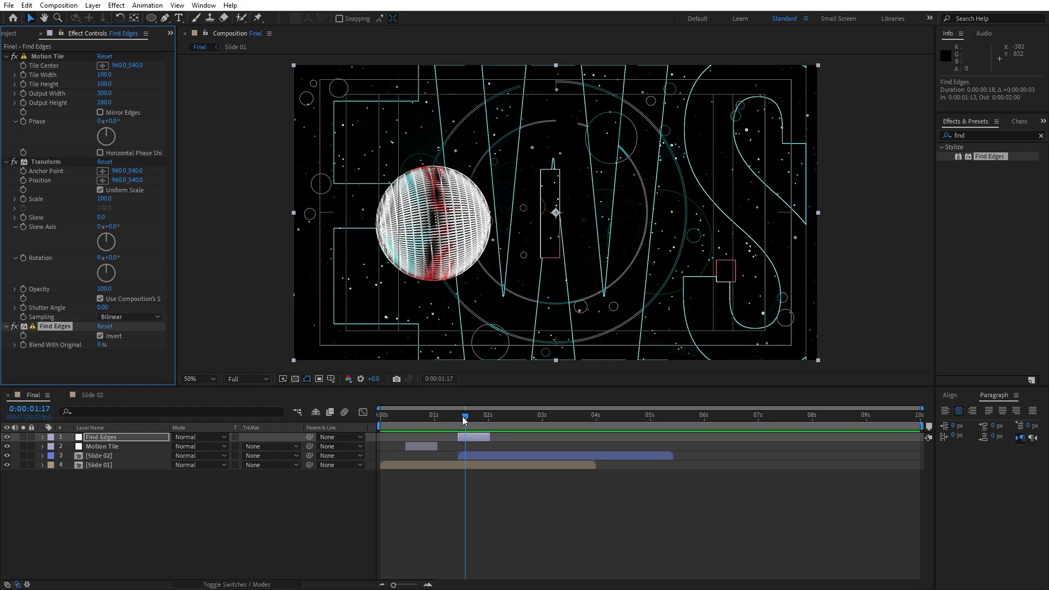
drag(462, 416, 435, 420)
key(space)
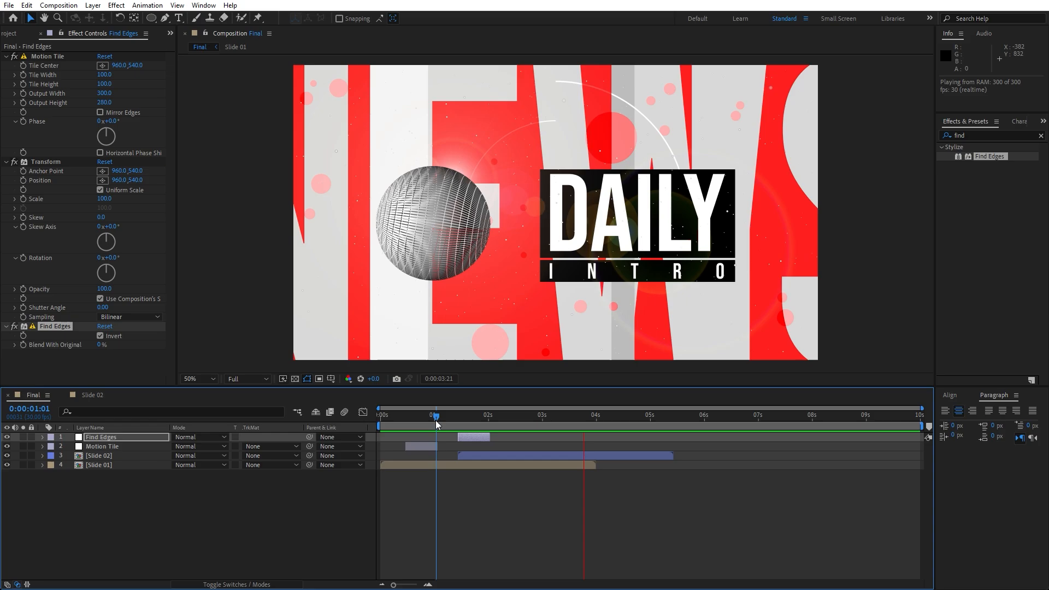
key(space)
- Duplicate the Find Edges adjustment layer and rename the copy Invert
drag(435, 420, 506, 421)
key(Return)
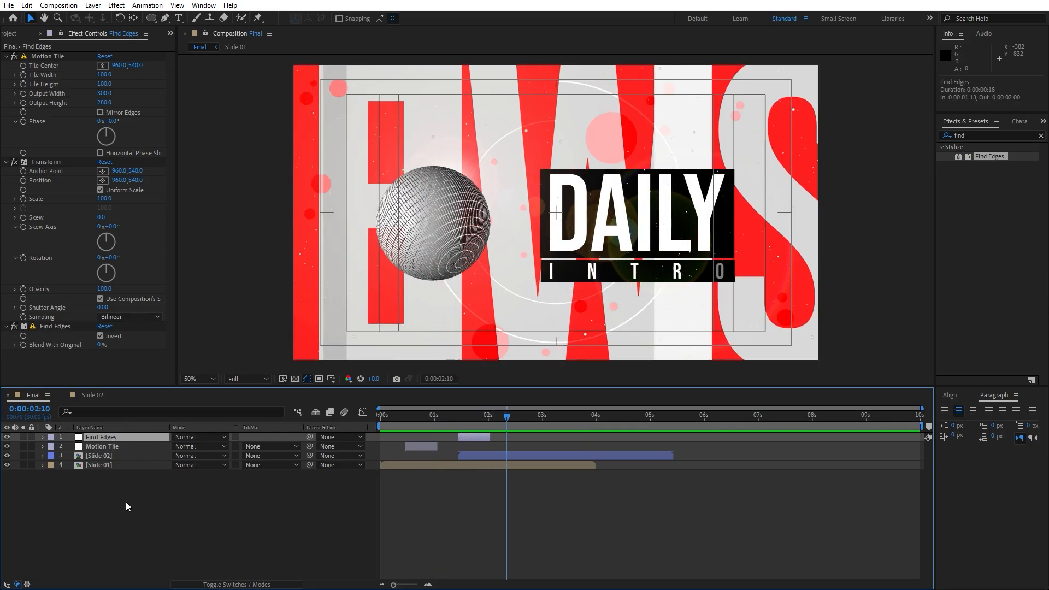
key(ctrl+d)
key(Return)
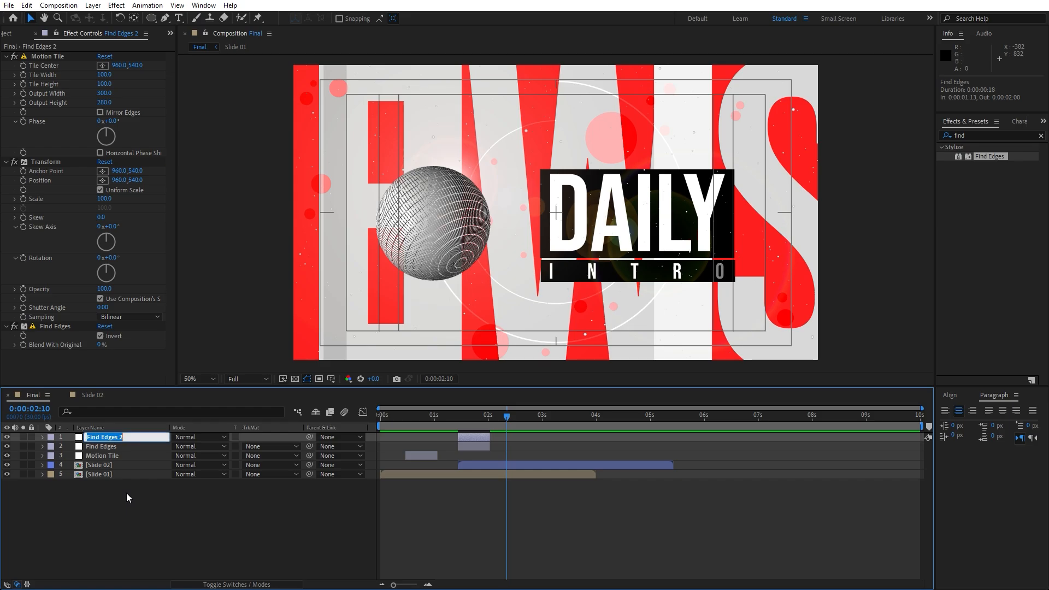
text(Invert)
key(Return)
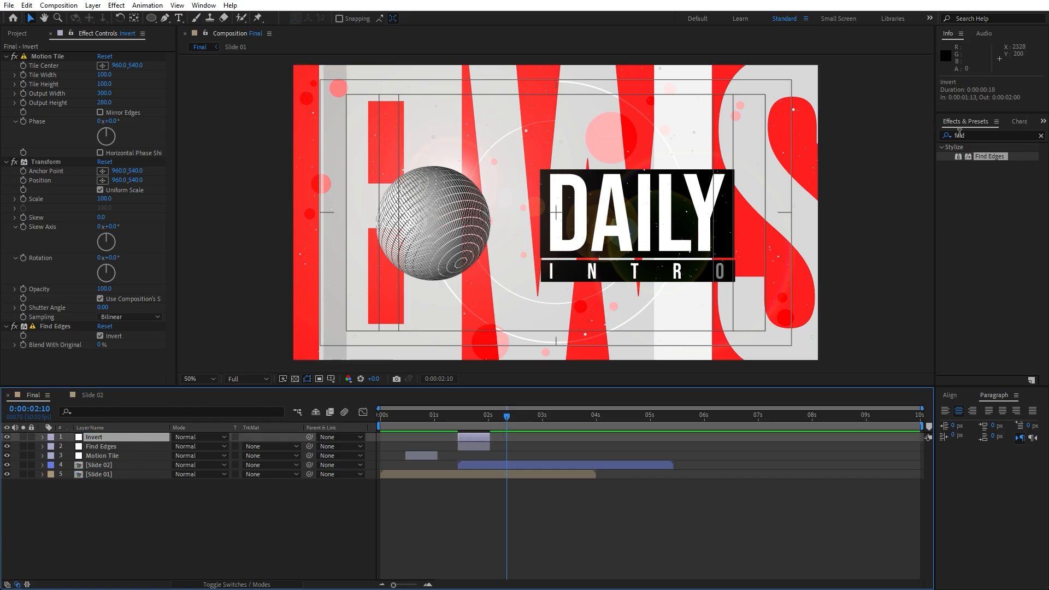
- Add the Channel Invert effect to the Invert adjustment layer
click(1000, 135)
text(invert)
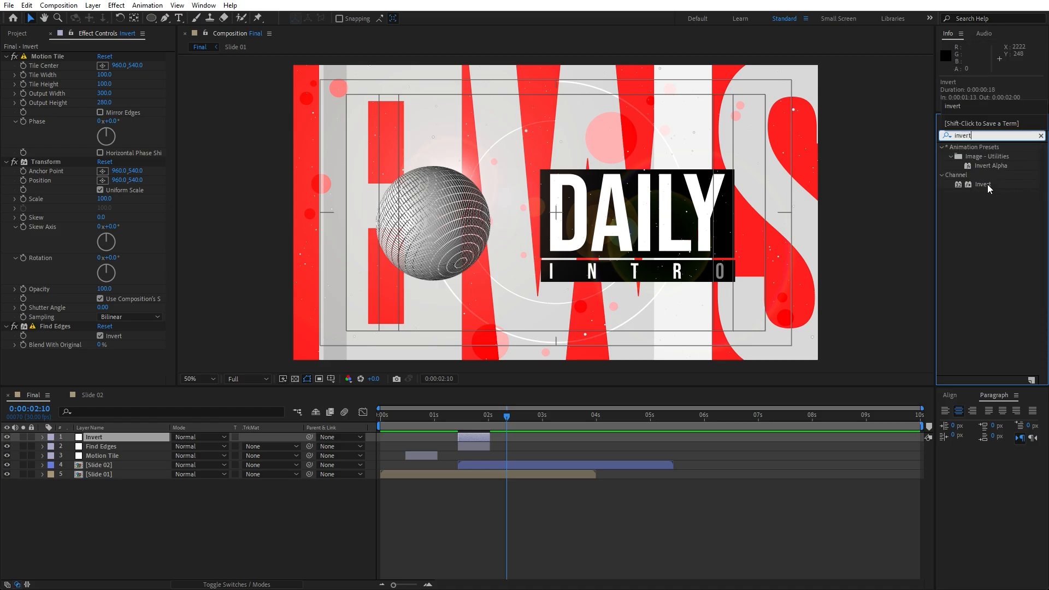
drag(988, 185, 135, 435)
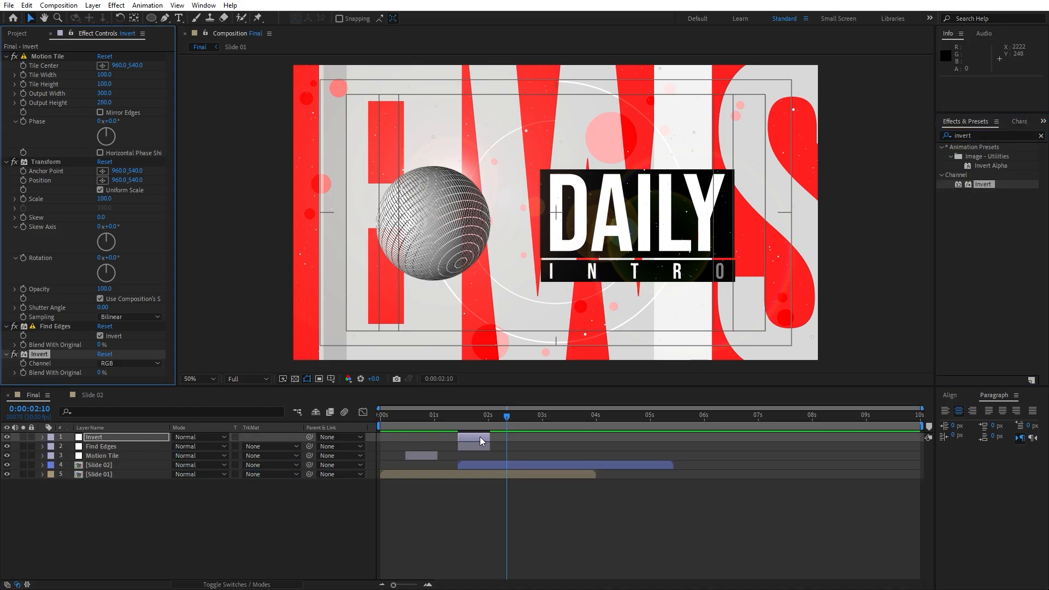
- Move the Invert layer to run from 0:00:02:12 to 0:00:02:29 and delete its Find Edges effect
drag(479, 437, 534, 441)
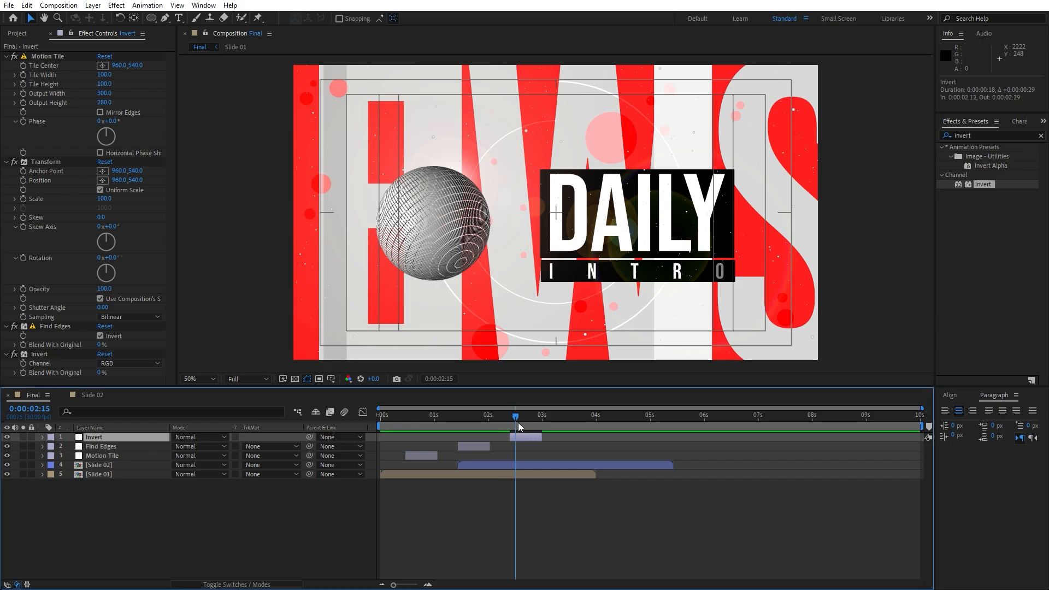
click(521, 420)
click(528, 424)
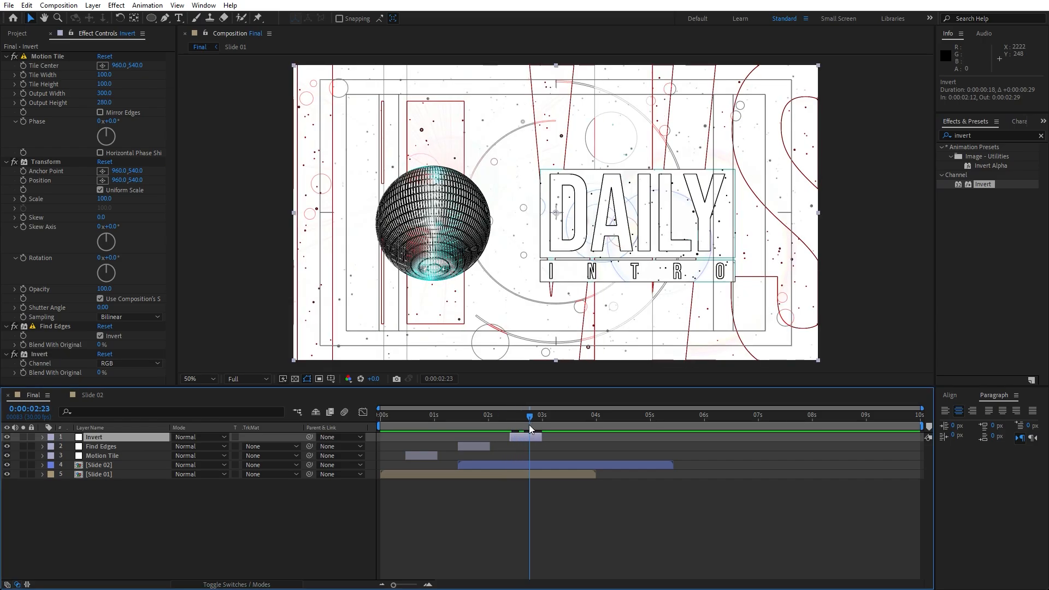
click(57, 328)
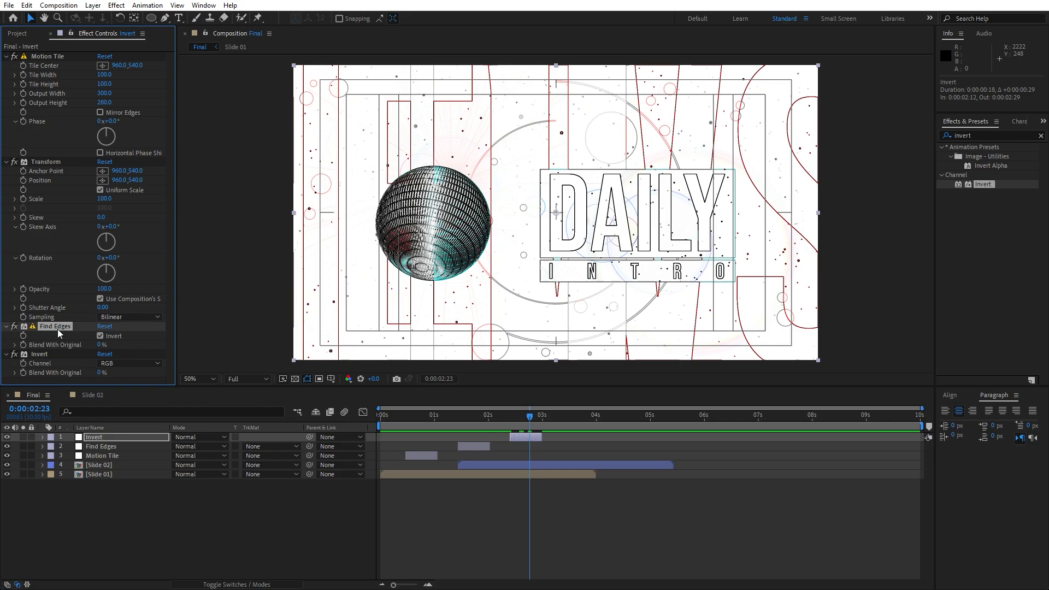
key(Delete)
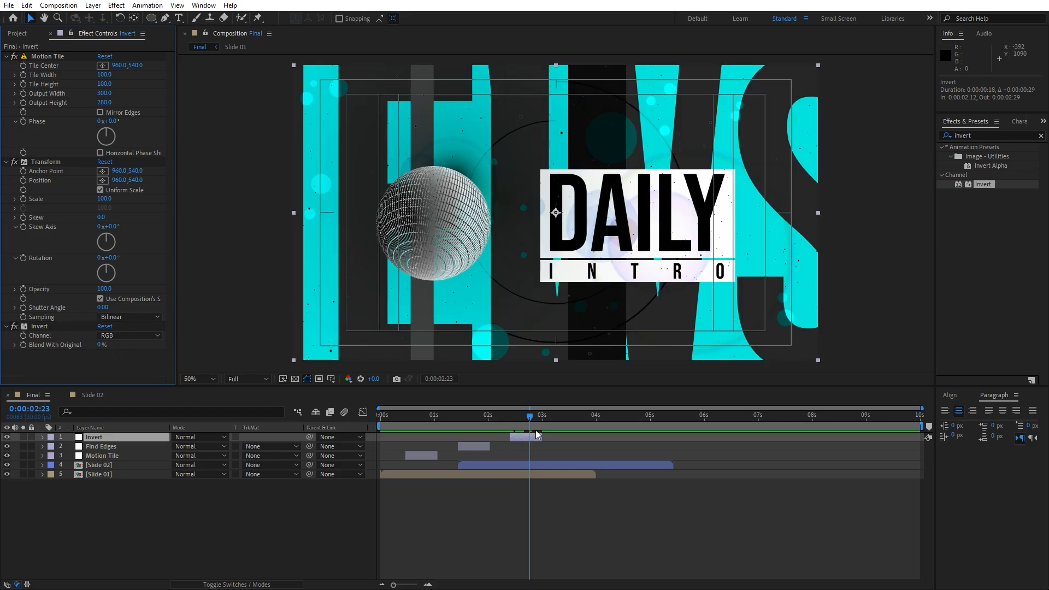
- Set the Invert layer's Transform Anchor Point to 1252, 576 and Scale to 187, and preview the composition
mouse_move(530, 424)
mouse_down()
mouse_move(459, 418)
mouse_move(525, 422)
mouse_up()
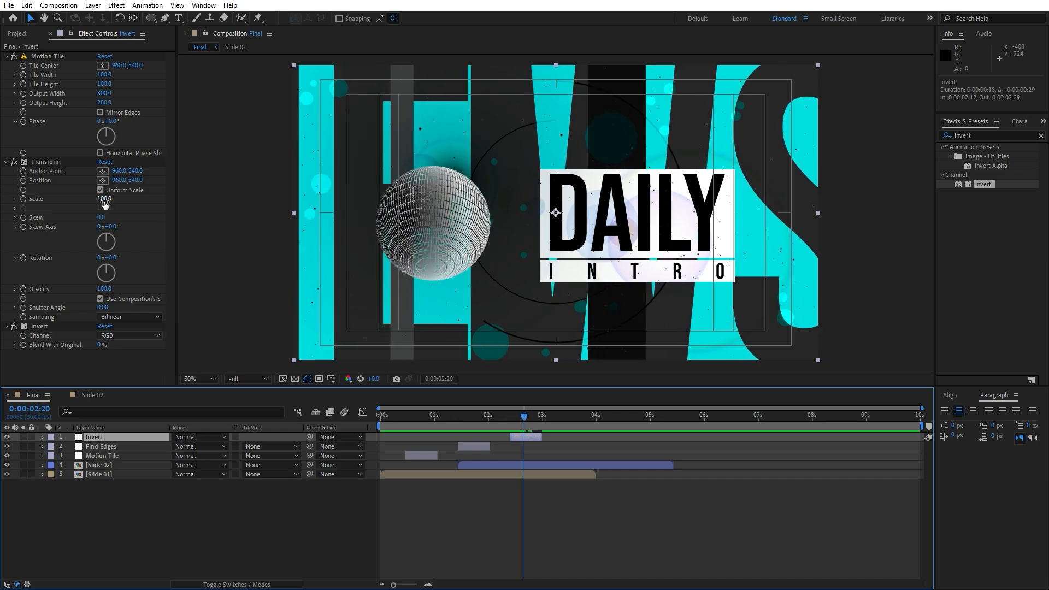
drag(105, 199, 136, 206)
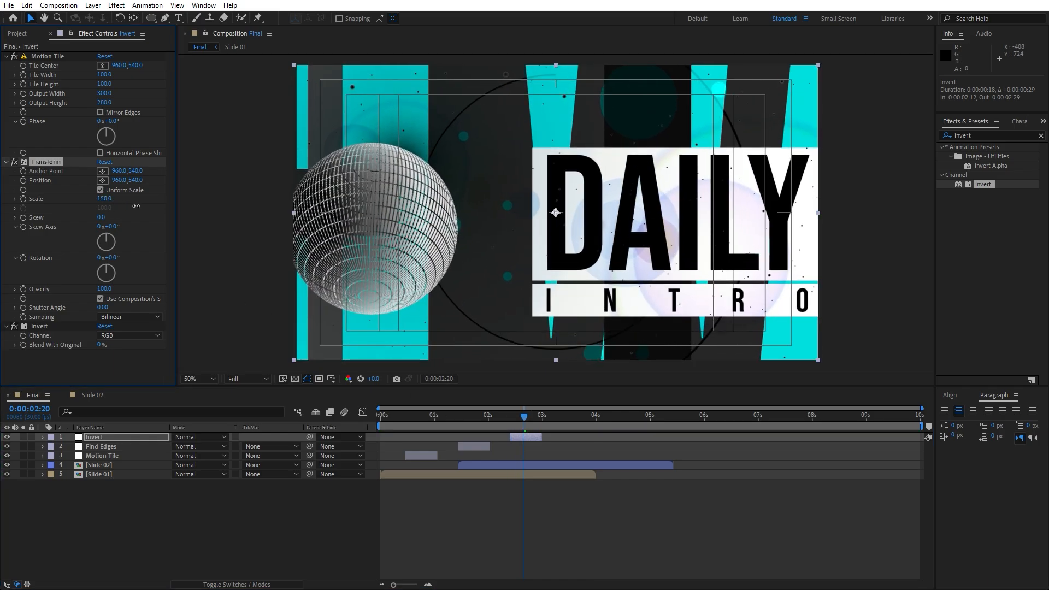
drag(120, 171, 275, 207)
drag(104, 202, 160, 173)
click(325, 551)
key(space)
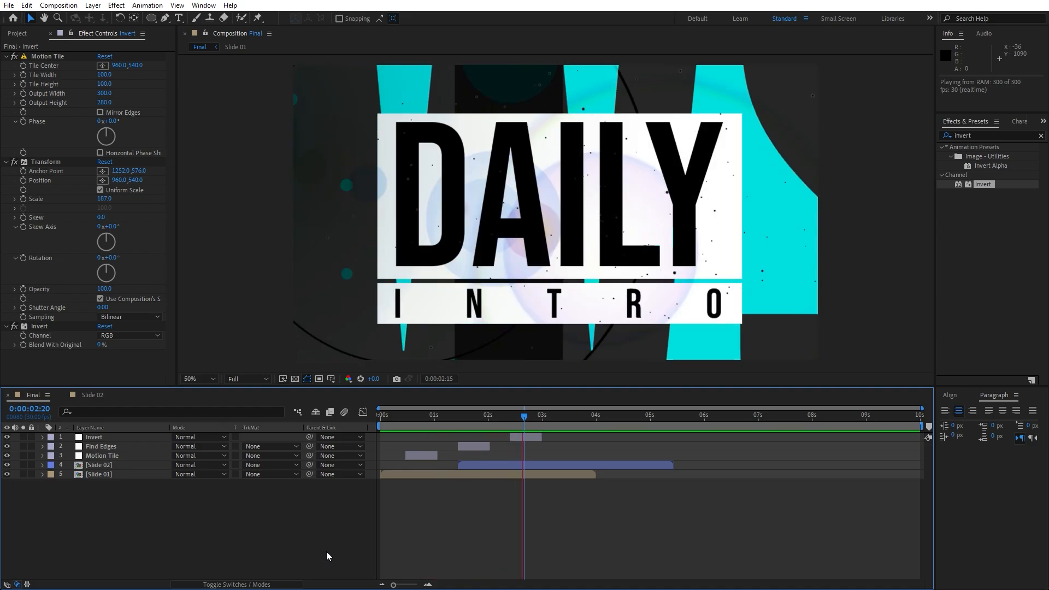
click(568, 417)
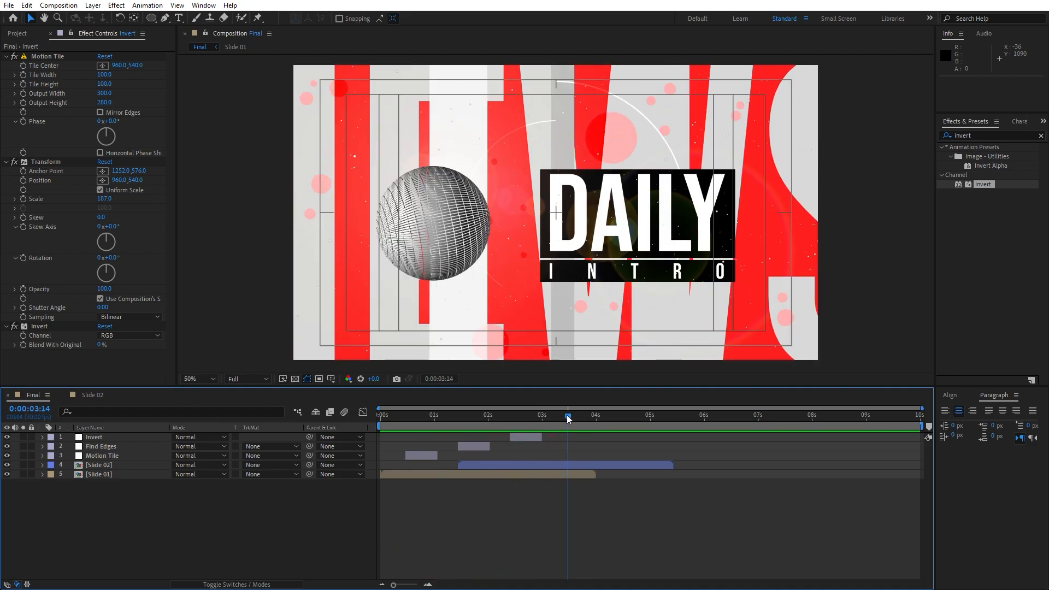
- Play and scrub through the Final composition to review the Motion Tile, Find Edges and Invert sections
click(50, 34)
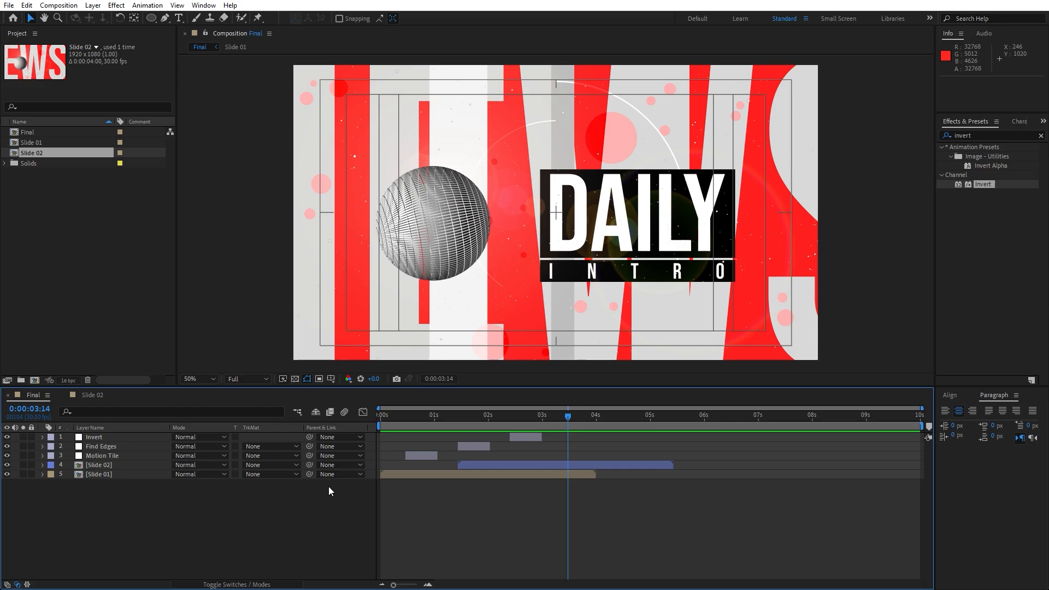
mouse_move(485, 418)
mouse_down()
mouse_move(437, 420)
mouse_move(495, 421)
mouse_up()
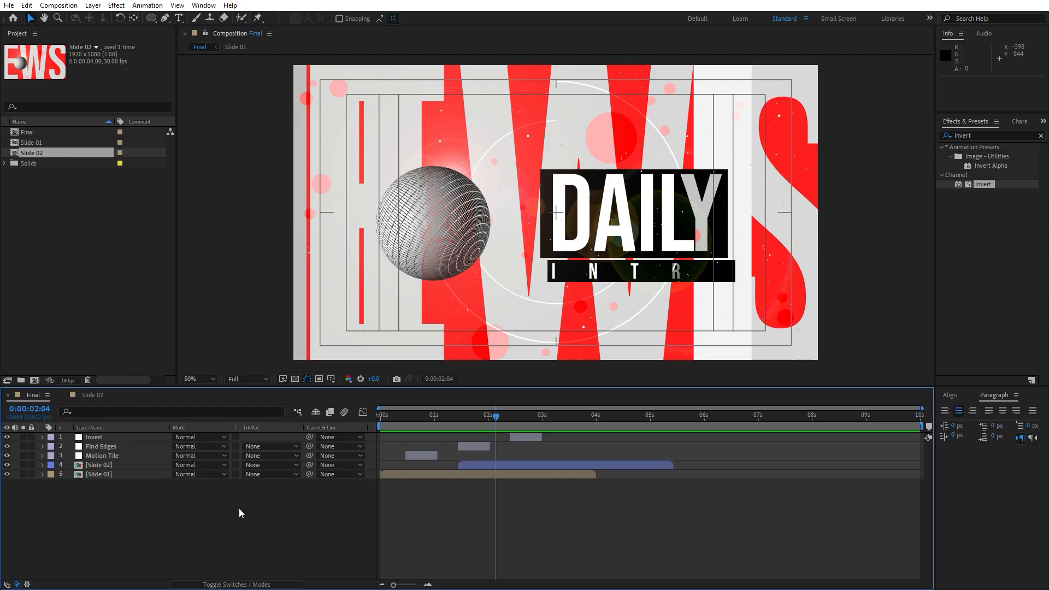
click(438, 419)
drag(437, 418, 387, 417)
key(space)
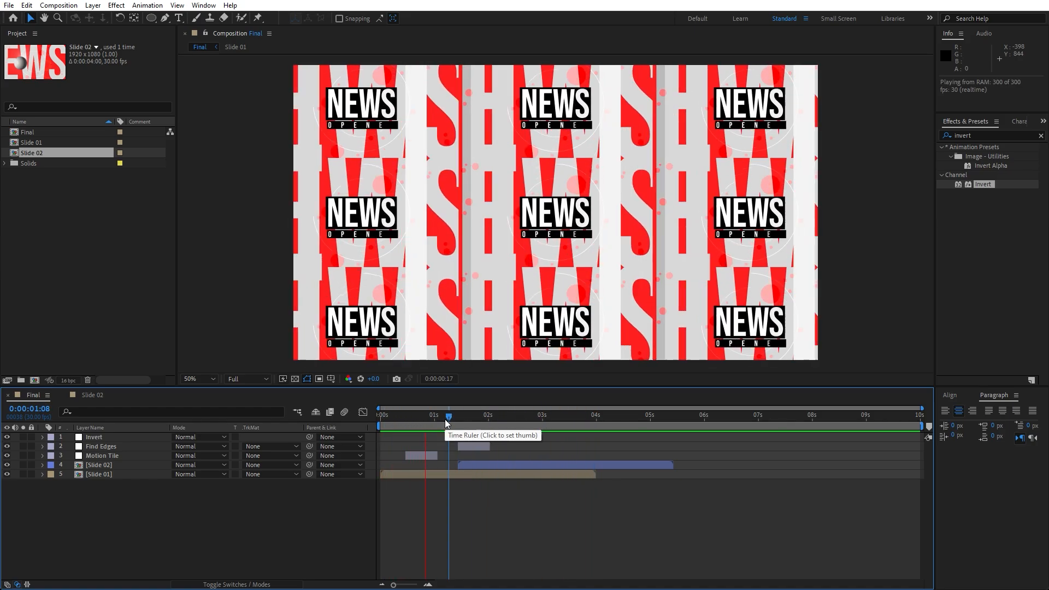
drag(483, 426, 395, 433)
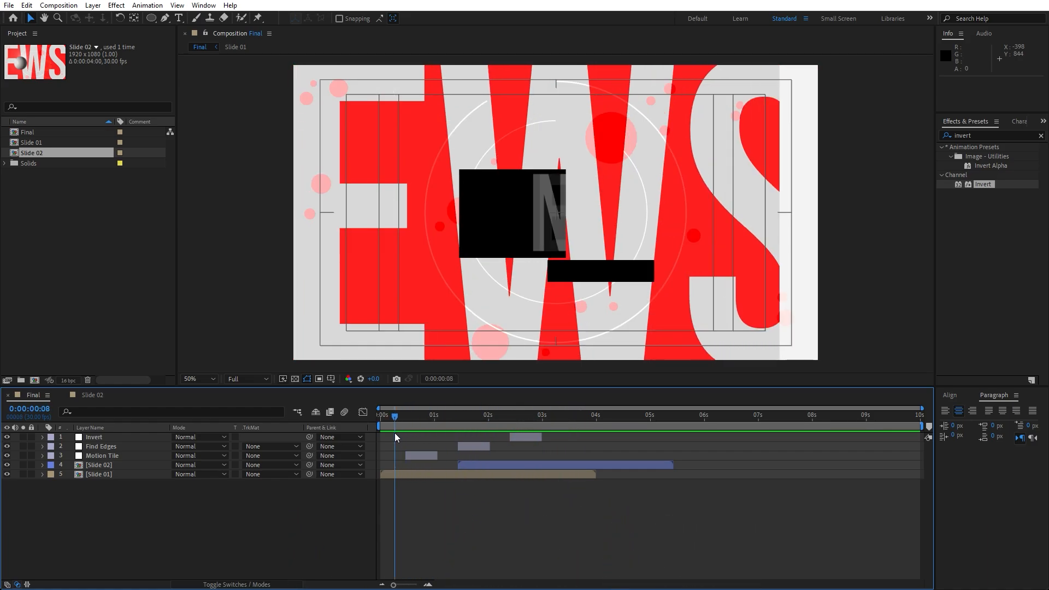
key(space)
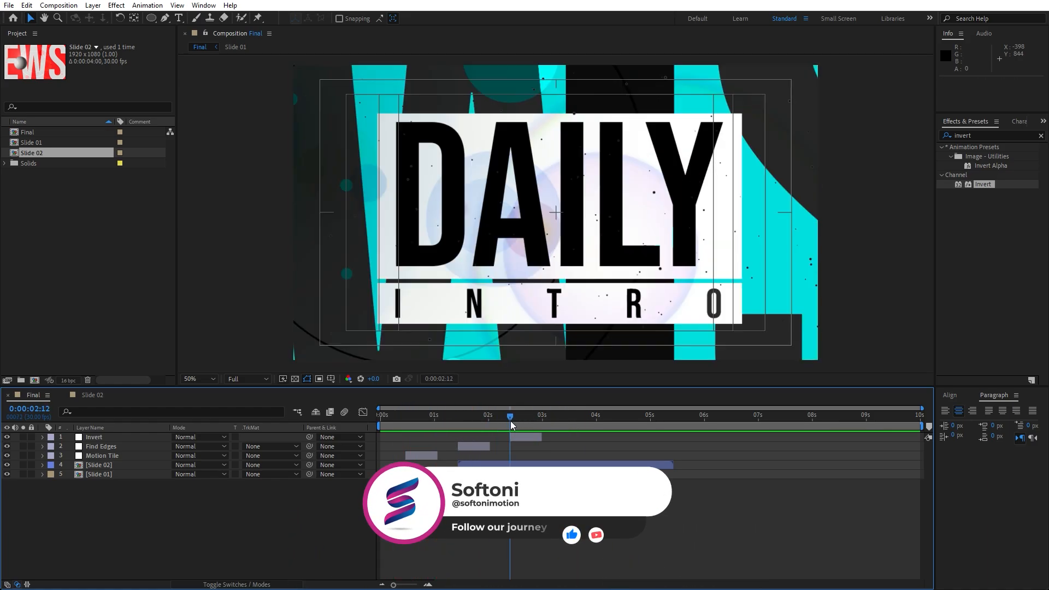
click(391, 424)
mouse_move(391, 424)
mouse_down()
mouse_move(592, 422)
mouse_move(395, 424)
mouse_up()
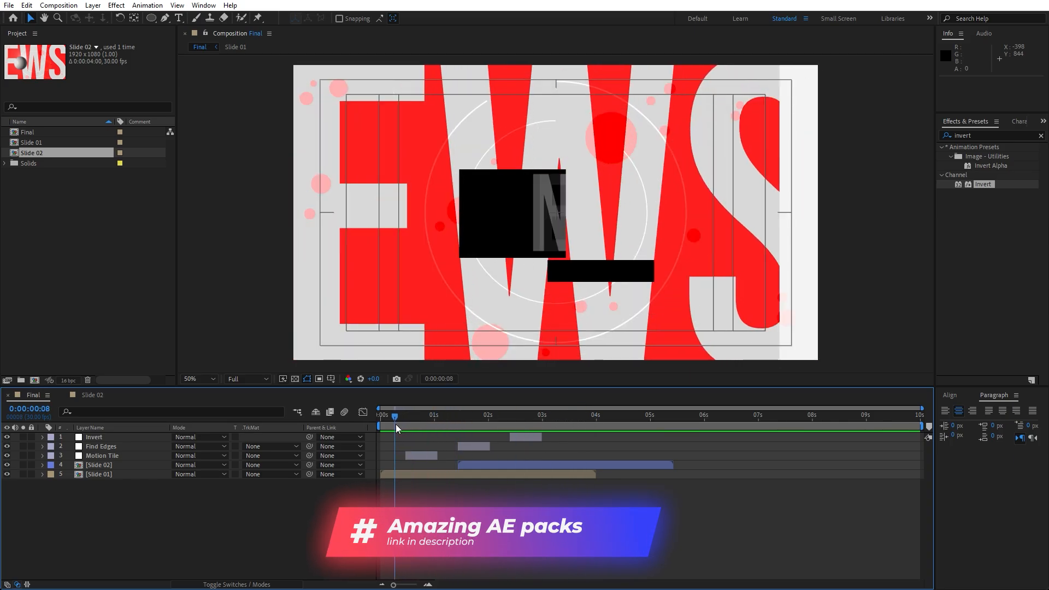
key(space)
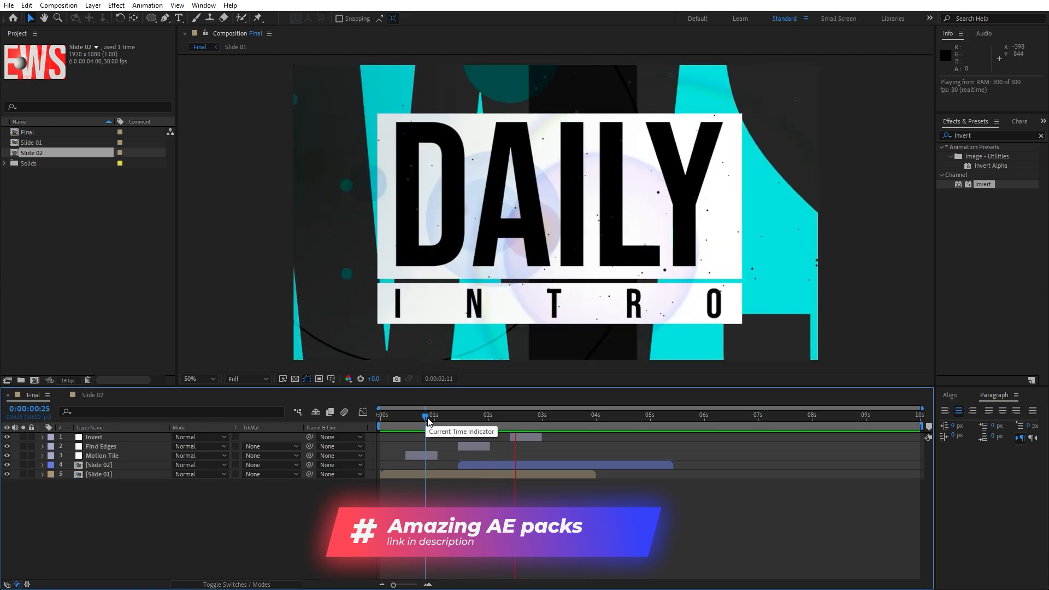
drag(427, 417, 410, 435)
key(space)
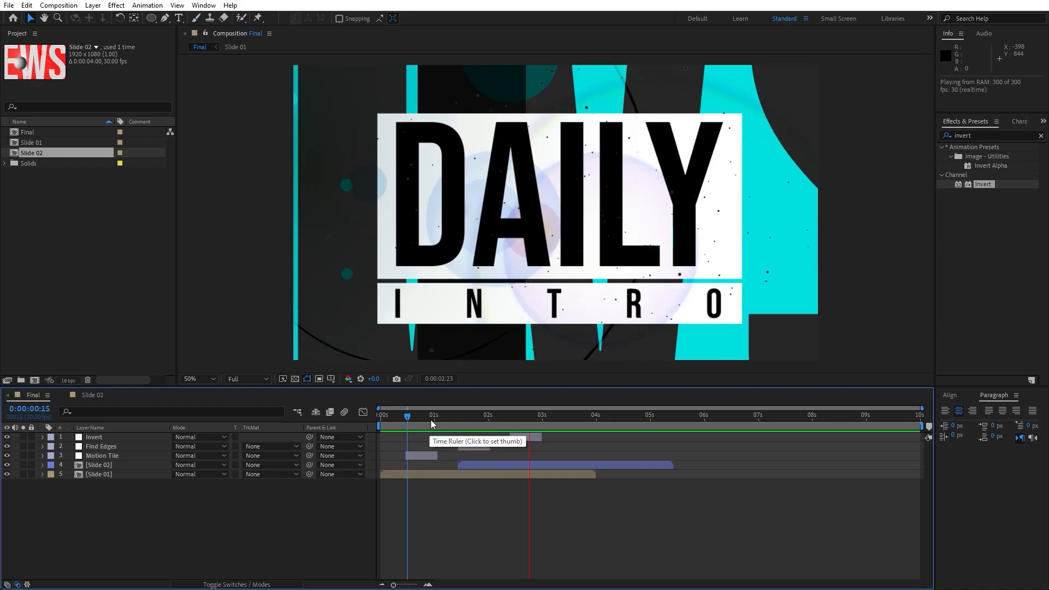
click(430, 419)
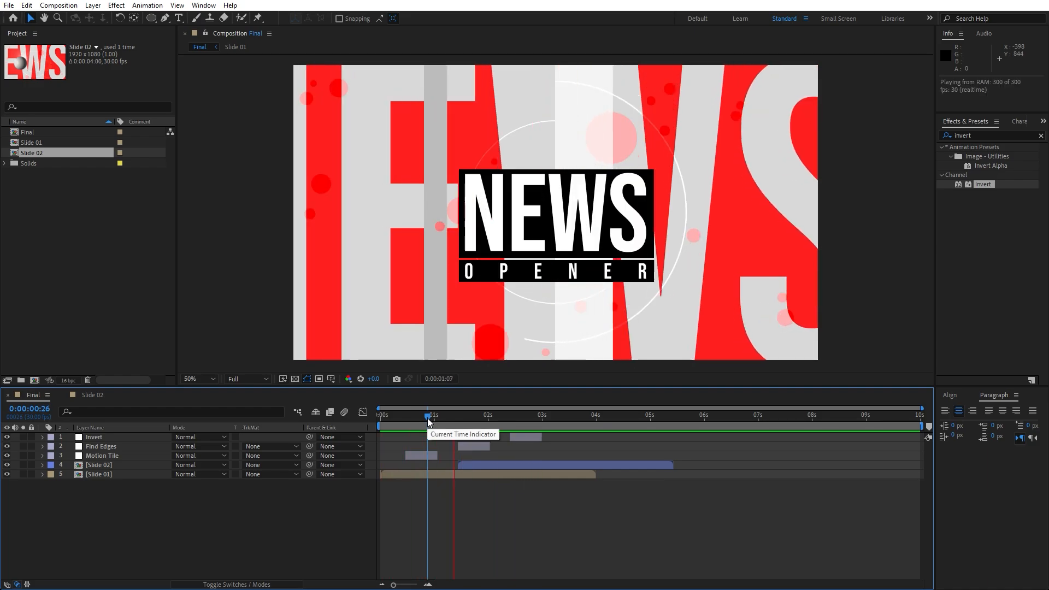